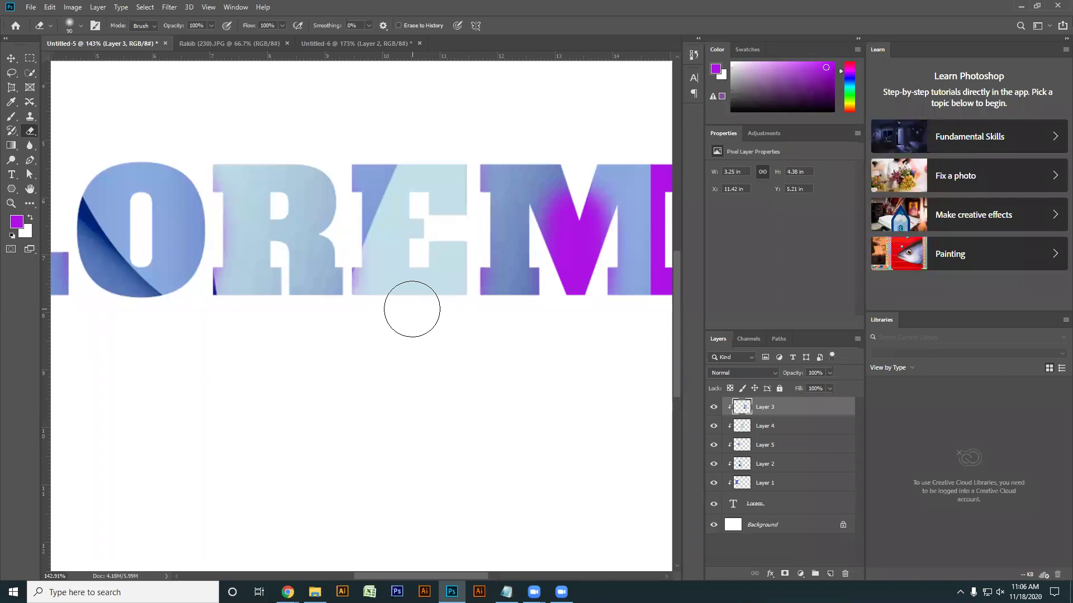
pyautogui.scroll(-3, 412, 309)
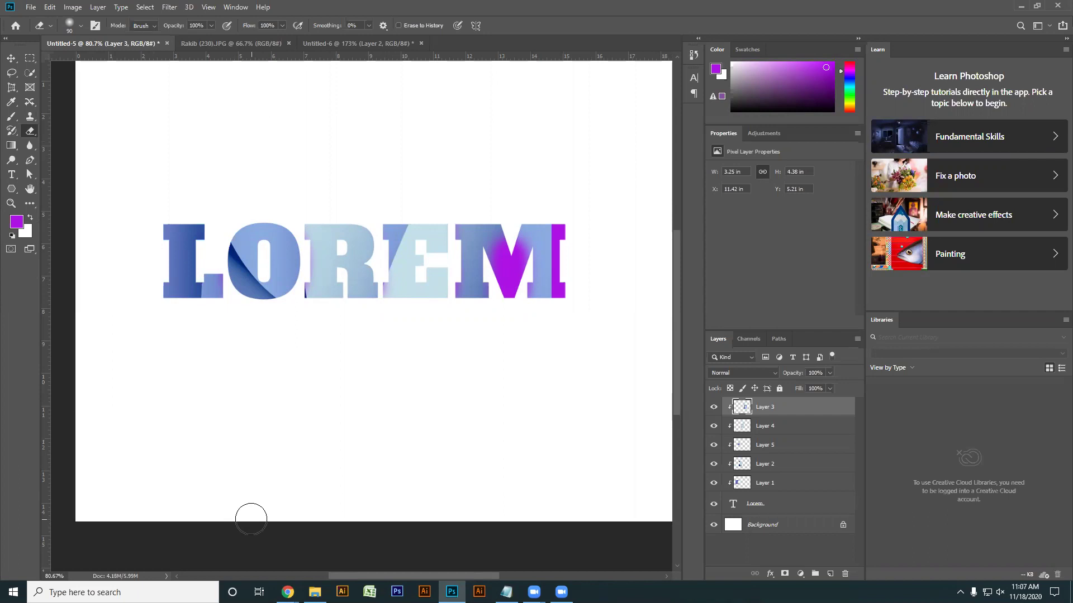
pyautogui.rightClick(785, 413)
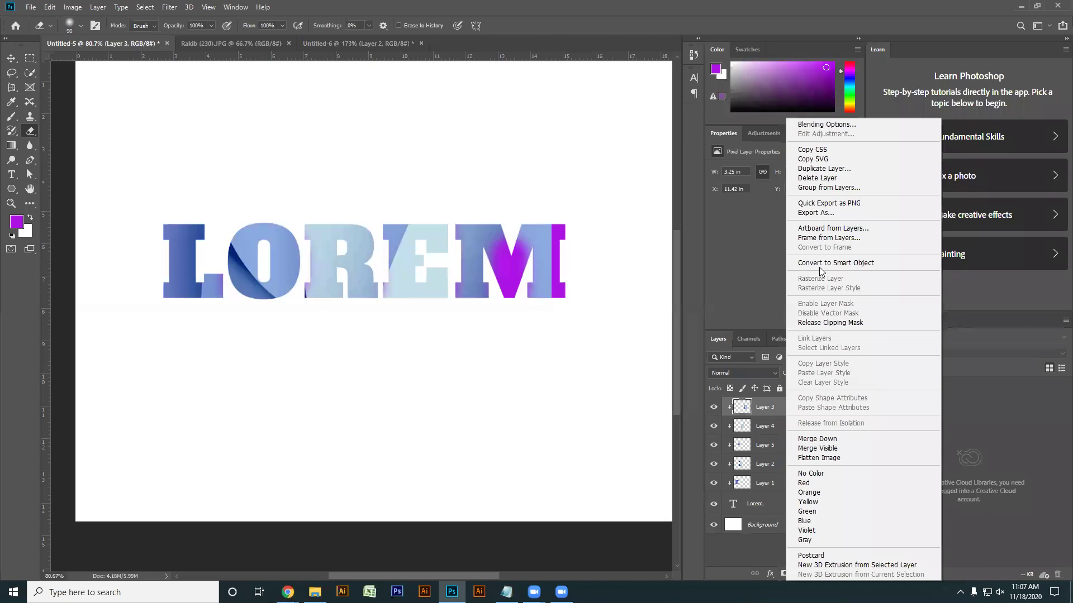
pyautogui.click(755, 428)
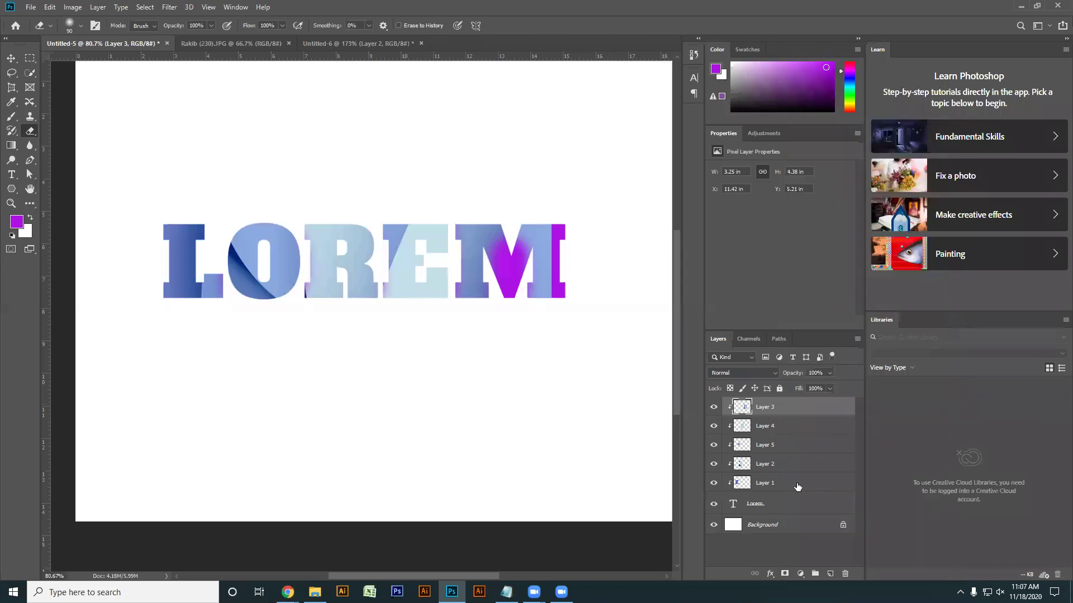
pyautogui.moveTo(515, 247)
pyautogui.mouseDown()
pyautogui.moveTo(503, 249)
pyautogui.moveTo(506, 234)
pyautogui.mouseUp()
pyautogui.hotkey('ctrl', 'z')
# Delete the five clipped image layers above the Lorem text layer: Layer 3, Layer 4, Layer 5, Layer 2 and Layer 1.
pyautogui.click(846, 574)
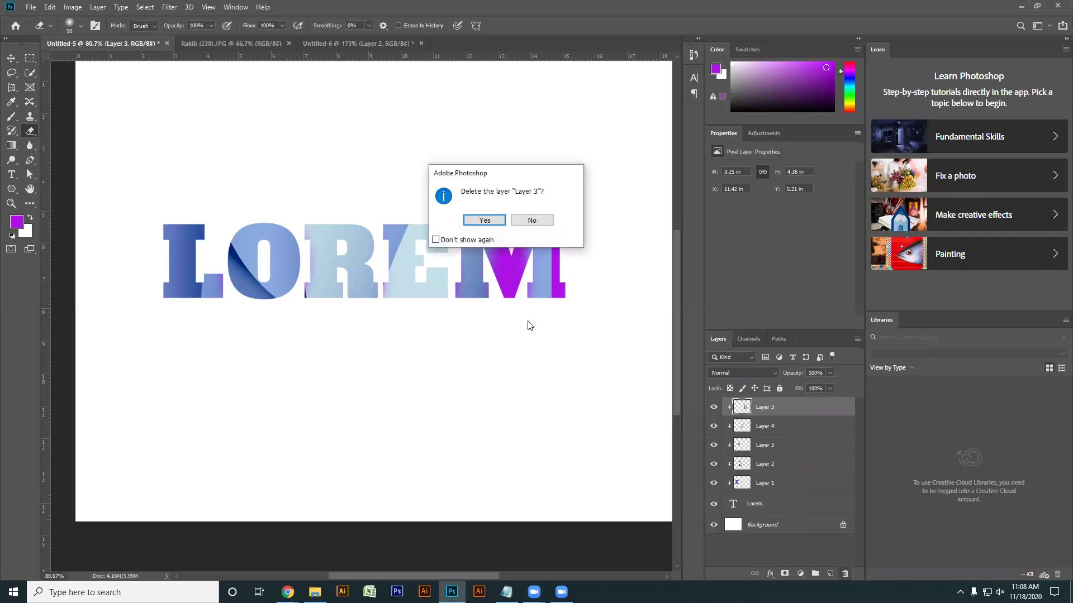
pyautogui.click(485, 218)
pyautogui.click(846, 574)
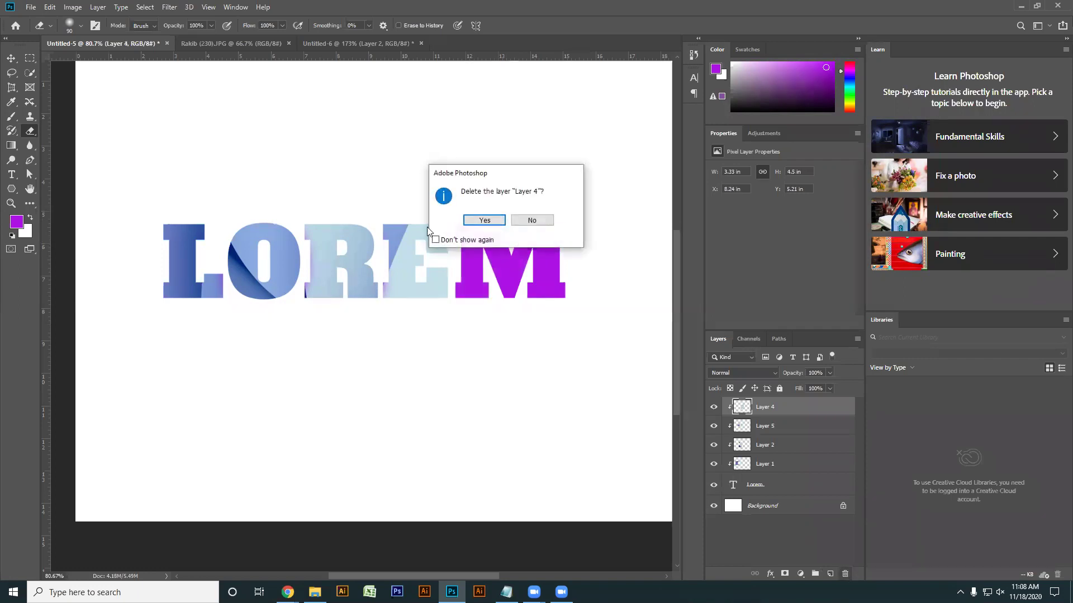
pyautogui.click(485, 220)
pyautogui.click(846, 574)
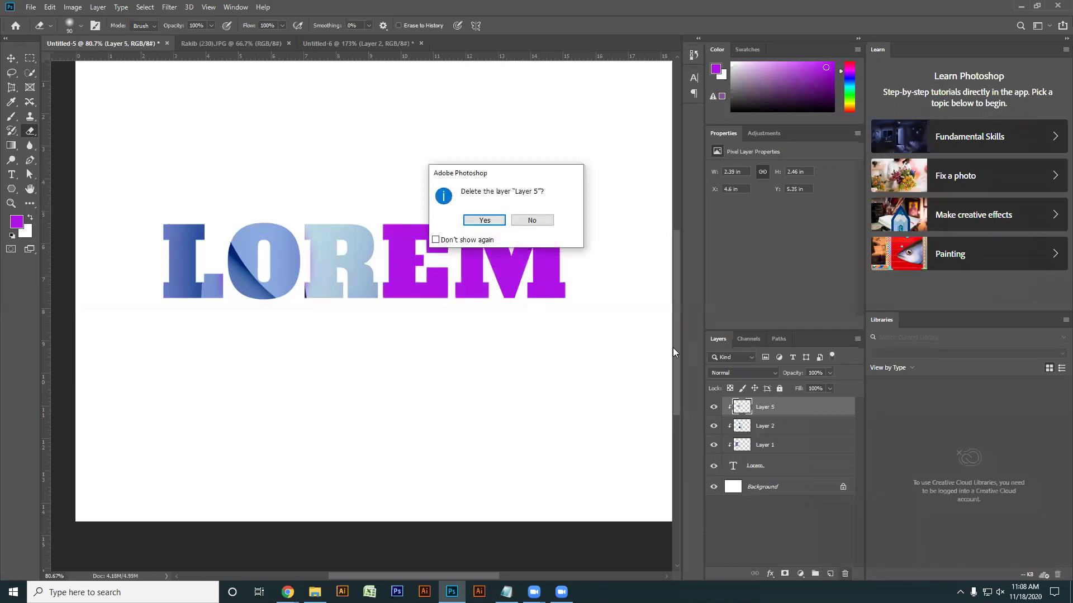
pyautogui.click(481, 219)
pyautogui.click(845, 574)
pyautogui.click(484, 220)
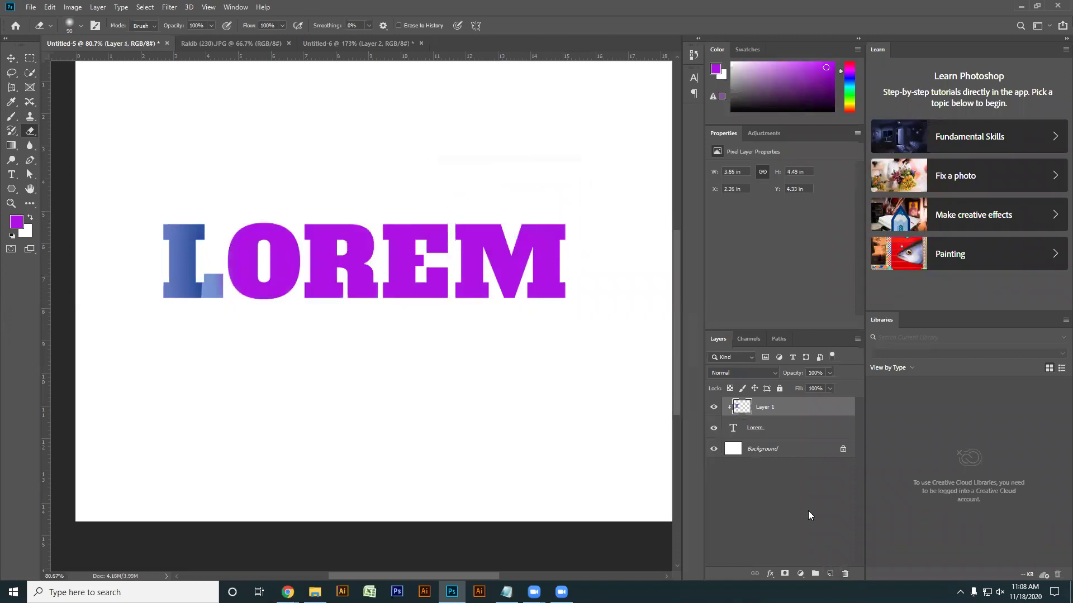
pyautogui.click(845, 574)
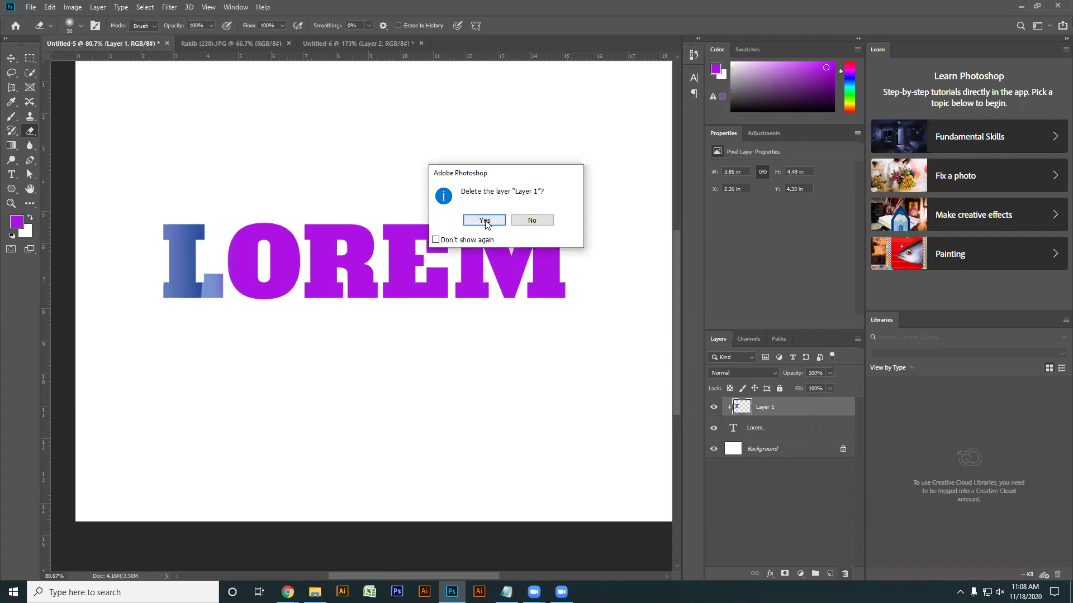
pyautogui.click(483, 220)
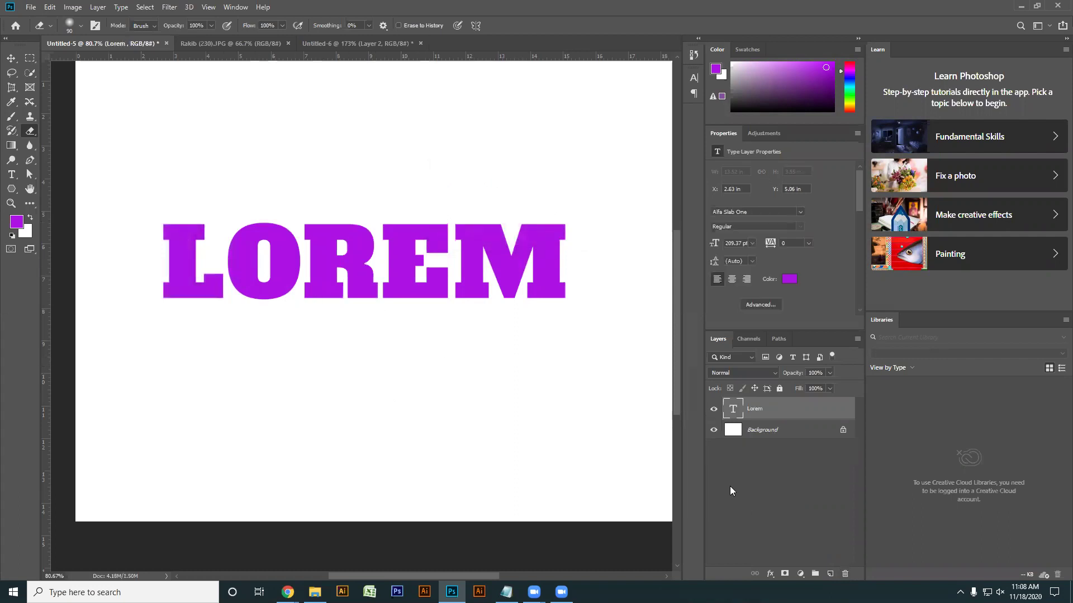
# Add a new empty layer above the Lorem text and set the foreground colour to #121012.
pyautogui.click(830, 575)
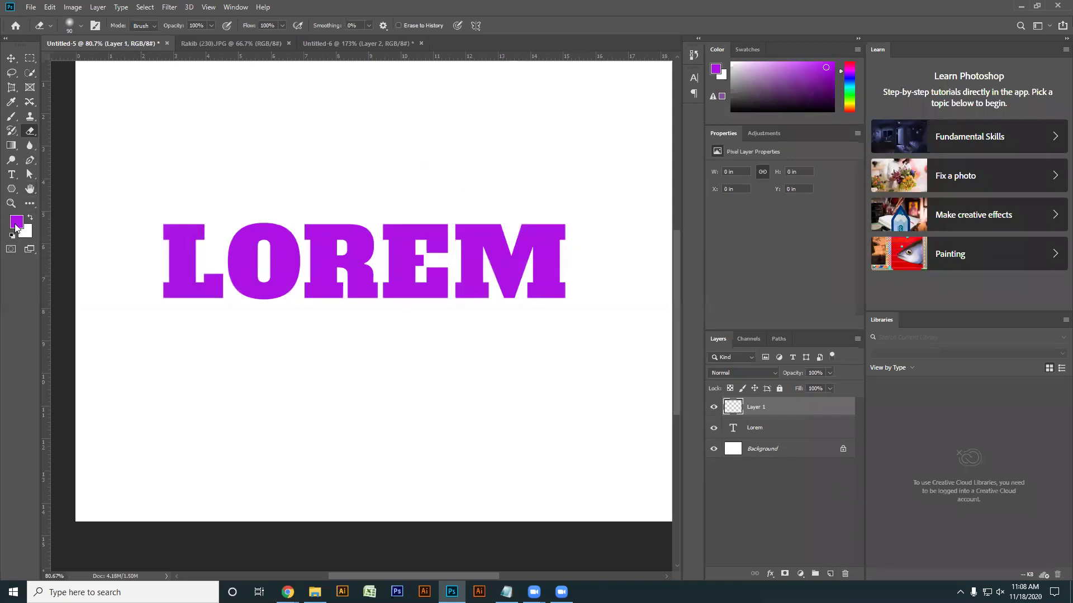
pyautogui.click(16, 225)
pyautogui.write('121012')
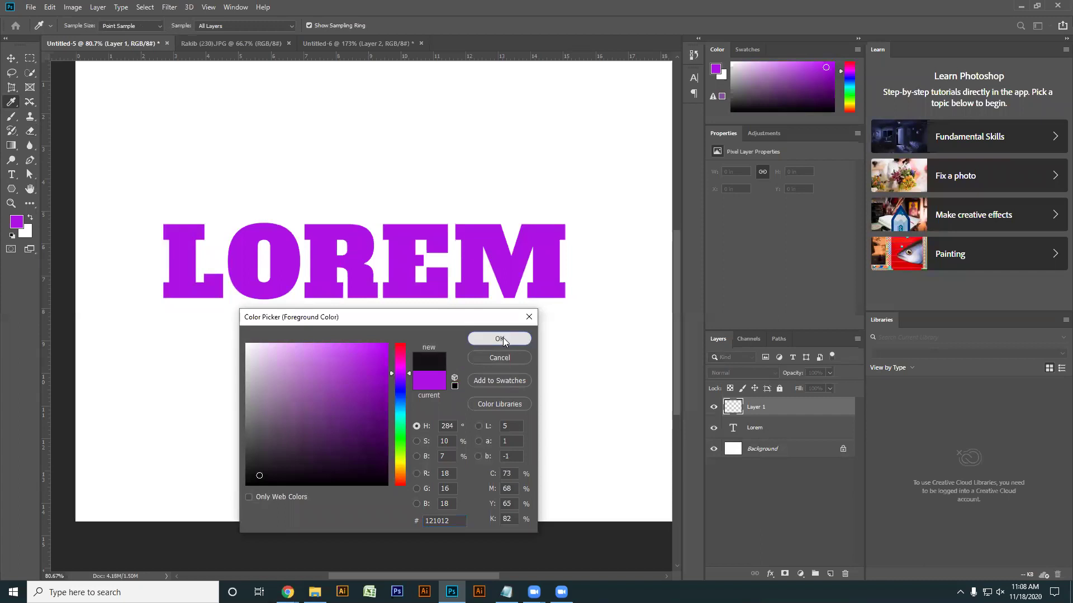
pyautogui.click(502, 338)
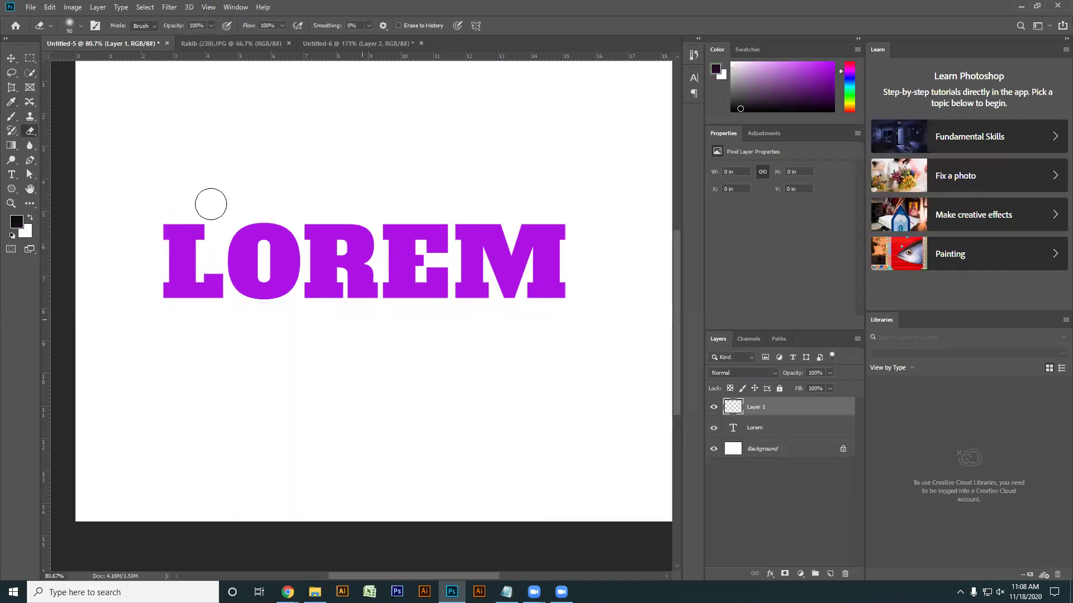
# Paint over the whole word LOREM on the new layer with the soft Brush in the near-black colour.
pyautogui.click(12, 117)
pyautogui.moveTo(199, 232)
pyautogui.mouseDown()
pyautogui.moveTo(308, 323)
pyautogui.moveTo(210, 260)
pyautogui.moveTo(265, 266)
pyautogui.moveTo(232, 243)
pyautogui.moveTo(196, 264)
pyautogui.moveTo(351, 248)
pyautogui.moveTo(510, 312)
pyautogui.moveTo(451, 273)
pyautogui.moveTo(448, 245)
pyautogui.moveTo(487, 258)
pyautogui.moveTo(513, 238)
pyautogui.moveTo(259, 237)
pyautogui.moveTo(235, 303)
pyautogui.moveTo(214, 283)
pyautogui.moveTo(372, 284)
pyautogui.moveTo(383, 296)
pyautogui.moveTo(547, 283)
pyautogui.moveTo(530, 241)
pyautogui.moveTo(566, 241)
pyautogui.moveTo(177, 233)
pyautogui.moveTo(194, 298)
pyautogui.moveTo(257, 304)
pyautogui.mouseUp()
pyautogui.moveTo(615, 299)
pyautogui.mouseDown()
pyautogui.moveTo(231, 315)
pyautogui.moveTo(418, 274)
pyautogui.moveTo(309, 278)
pyautogui.moveTo(276, 249)
pyautogui.moveTo(339, 282)
pyautogui.moveTo(419, 249)
pyautogui.mouseUp()
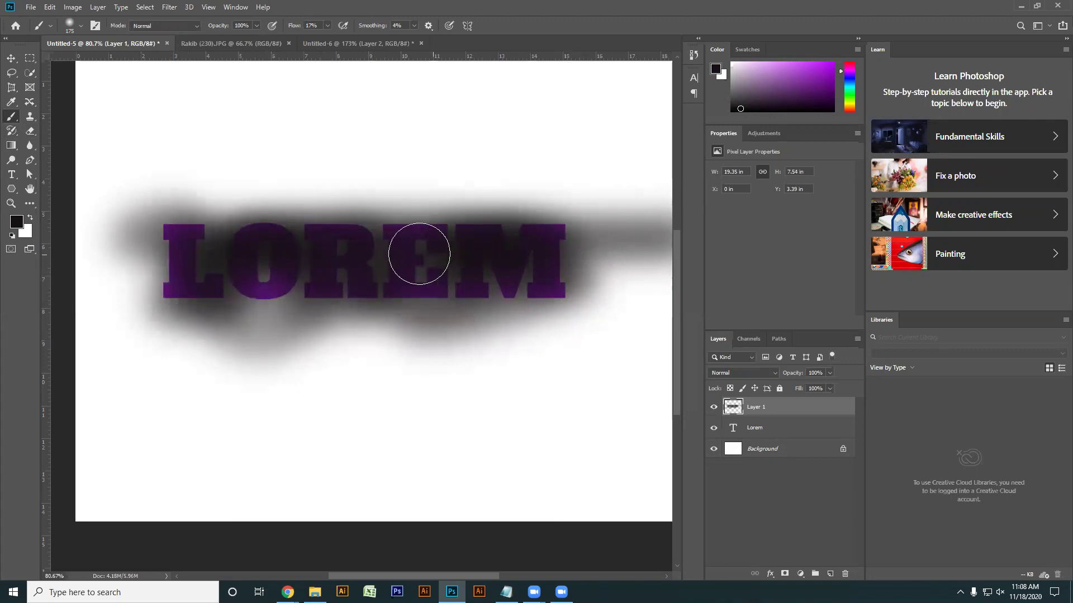
pyautogui.click(29, 131)
pyautogui.scroll(2, 257, 258)
pyautogui.moveTo(256, 258)
pyautogui.mouseDown()
pyautogui.moveTo(234, 210)
pyautogui.moveTo(237, 287)
pyautogui.moveTo(271, 313)
pyautogui.moveTo(288, 303)
pyautogui.mouseUp()
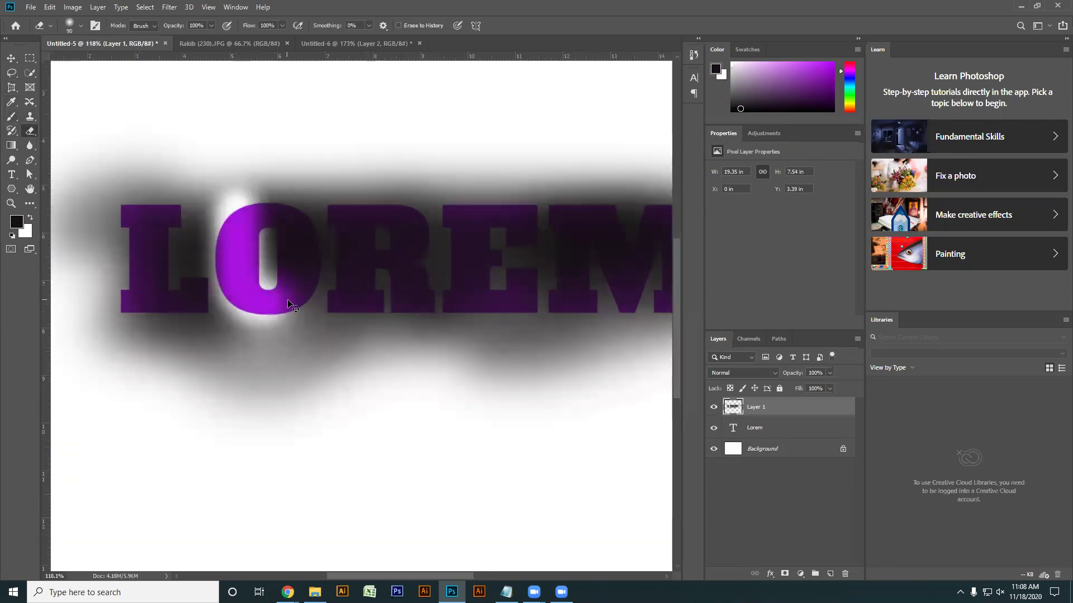
pyautogui.hotkey('ctrl', 'z')
# Clip the painted Layer 1 to the Lorem text layer below it.
pyautogui.keyDown('alt'); pyautogui.click(774, 418); pyautogui.keyUp('alt')
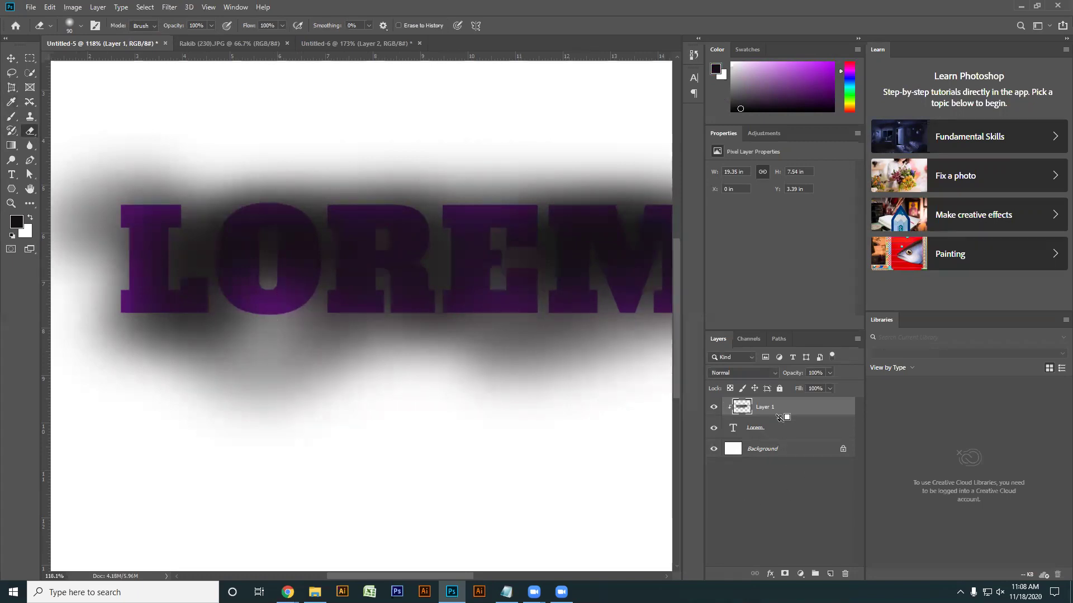
# Erase the dark paint around the letter O, along the stem of the E and at the ends of its arms.
pyautogui.moveTo(232, 228)
pyautogui.mouseDown()
pyautogui.moveTo(242, 288)
pyautogui.moveTo(296, 232)
pyautogui.moveTo(283, 218)
pyautogui.moveTo(299, 250)
pyautogui.moveTo(291, 284)
pyautogui.mouseUp()
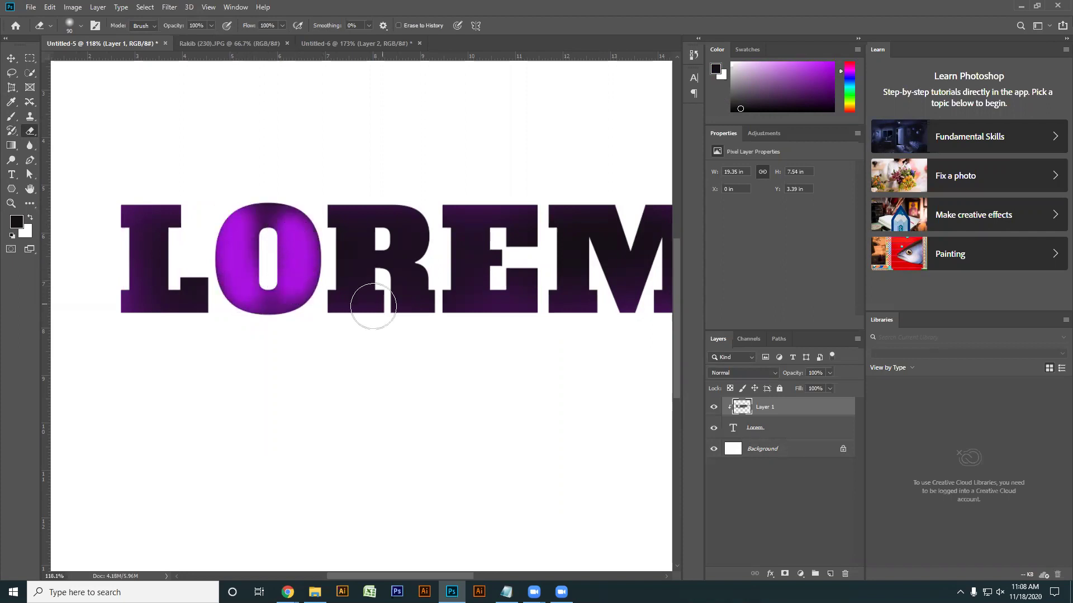
pyautogui.moveTo(417, 336); pyautogui.dragTo(327, 335)
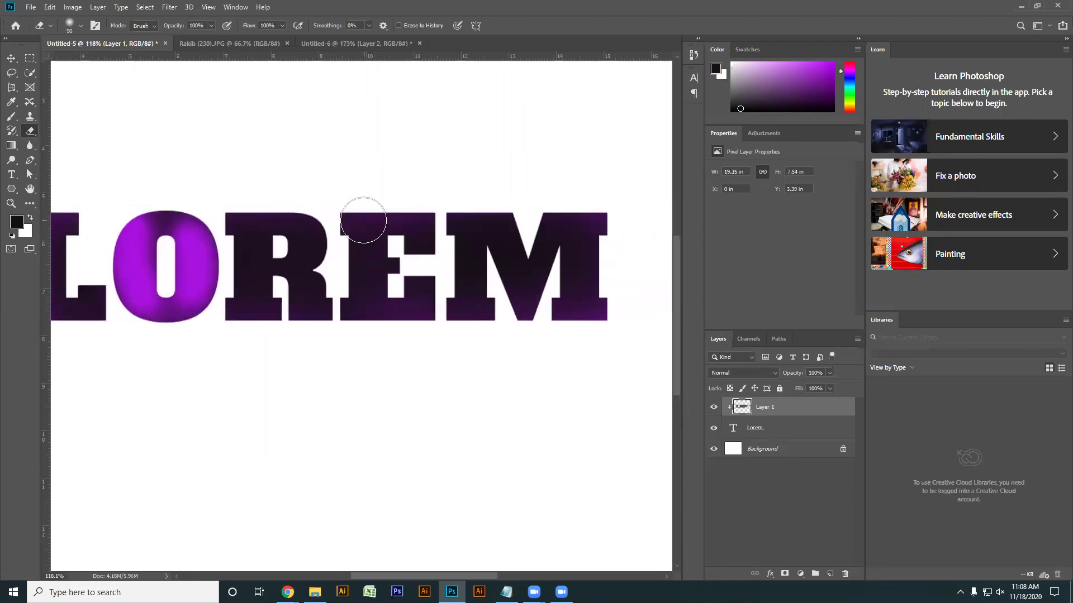
pyautogui.moveTo(358, 211); pyautogui.dragTo(364, 319)
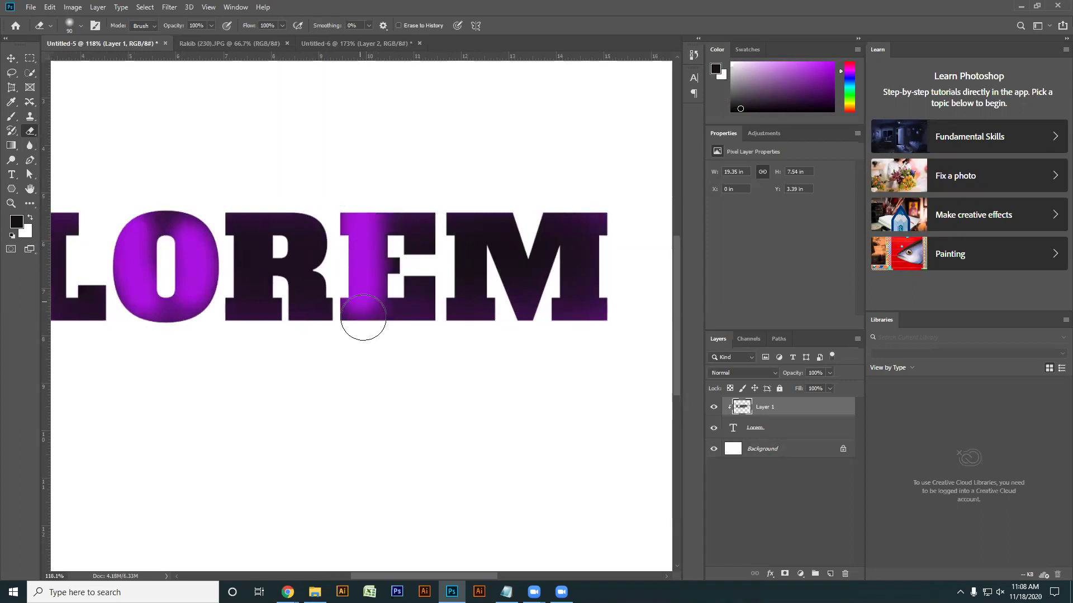
pyautogui.moveTo(425, 283); pyautogui.dragTo(418, 291)
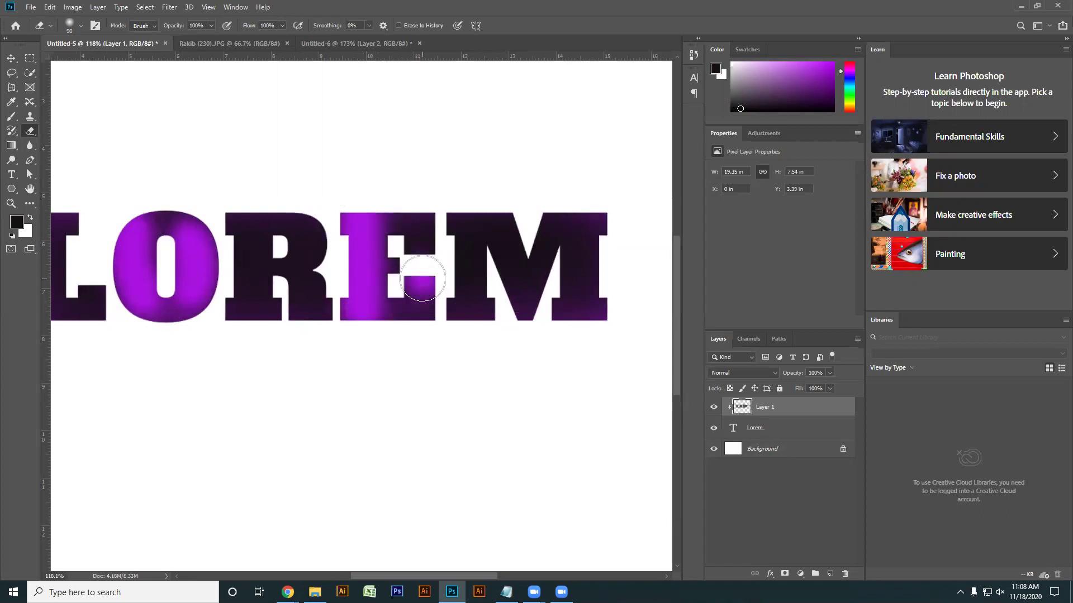
pyautogui.moveTo(420, 251)
pyautogui.mouseDown()
pyautogui.moveTo(419, 233)
pyautogui.moveTo(426, 246)
pyautogui.mouseUp()
# Erase soft patches of dark paint from Layer 1 over the middle and both legs of the letter M.
pyautogui.moveTo(556, 306)
pyautogui.mouseDown()
pyautogui.moveTo(526, 304)
pyautogui.moveTo(527, 262)
pyautogui.mouseUp()
pyautogui.moveTo(469, 220); pyautogui.dragTo(477, 229)
pyautogui.moveTo(470, 307); pyautogui.dragTo(474, 304)
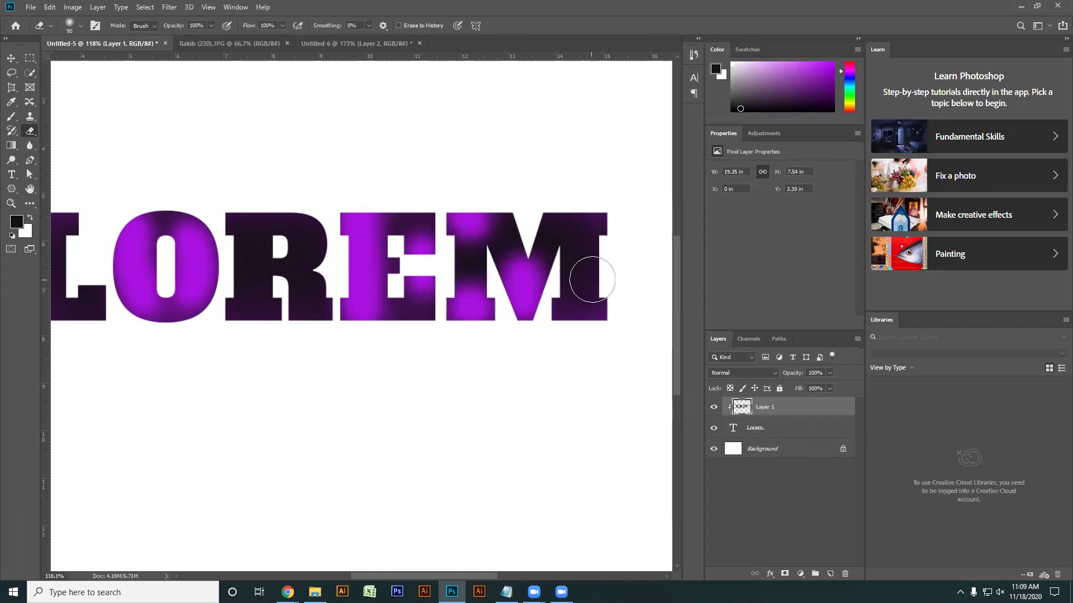
pyautogui.click(783, 435)
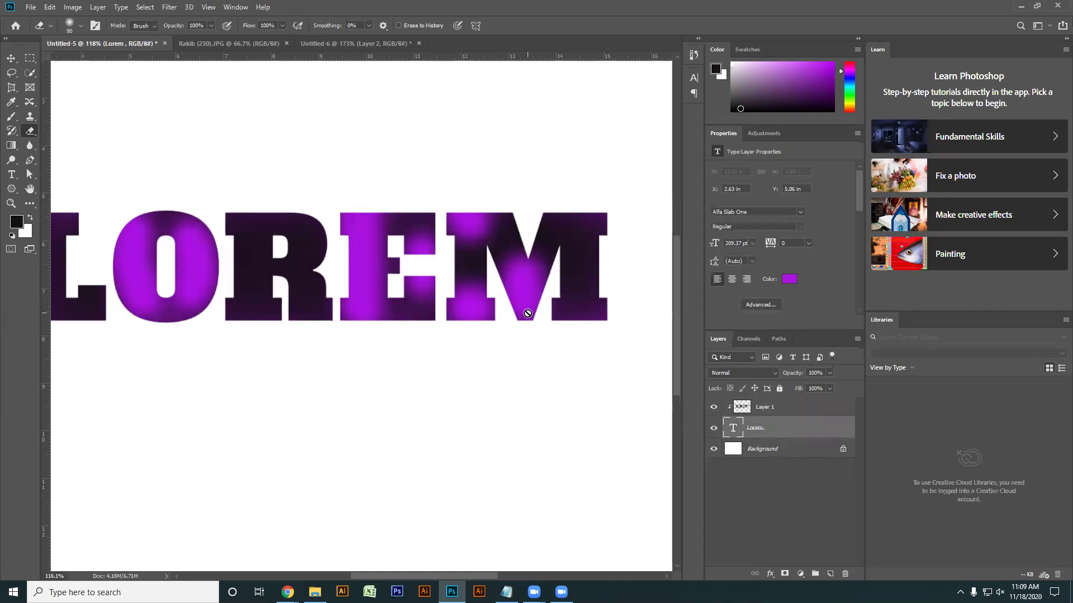
pyautogui.click(779, 411)
pyautogui.moveTo(585, 248)
pyautogui.mouseDown()
pyautogui.moveTo(581, 222)
pyautogui.moveTo(601, 264)
pyautogui.mouseUp()
# Erase soft patches of dark paint over the letters R and L.
pyautogui.moveTo(373, 363)
pyautogui.mouseDown()
pyautogui.moveTo(589, 373)
pyautogui.moveTo(670, 349)
pyautogui.mouseUp()
pyautogui.moveTo(558, 252)
pyautogui.mouseDown()
pyautogui.moveTo(608, 233)
pyautogui.moveTo(590, 224)
pyautogui.moveTo(603, 227)
pyautogui.moveTo(609, 290)
pyautogui.mouseUp()
pyautogui.moveTo(364, 292)
pyautogui.mouseDown()
pyautogui.moveTo(374, 290)
pyautogui.moveTo(348, 237)
pyautogui.mouseUp()
pyautogui.scroll(-3, 324, 292)
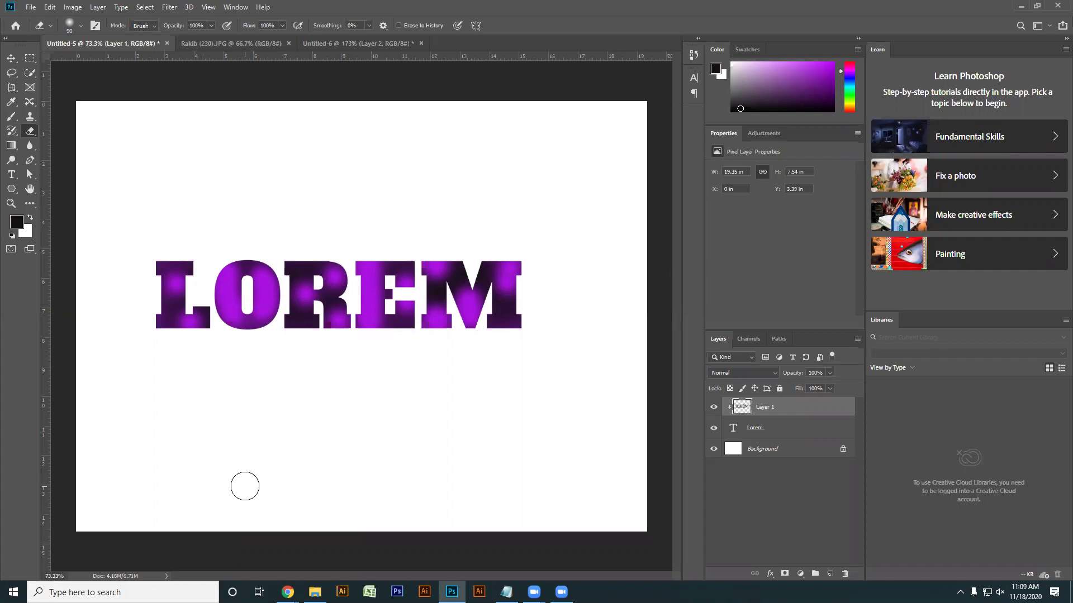
pyautogui.moveTo(294, 429); pyautogui.dragTo(447, 358)
# Undo all the eraser strokes on Layer 1, back to the unerased dark fill clipped to the text.
pyautogui.hotkey('ctrl', 'z')
pyautogui.hotkey('ctrl', 'z')
pyautogui.hotkey('ctrl', 'z')
pyautogui.hotkey('ctrl', 'z')
pyautogui.hotkey('ctrl', 'z')
pyautogui.hotkey('ctrl', 'z')
pyautogui.hotkey('ctrl', 'z')
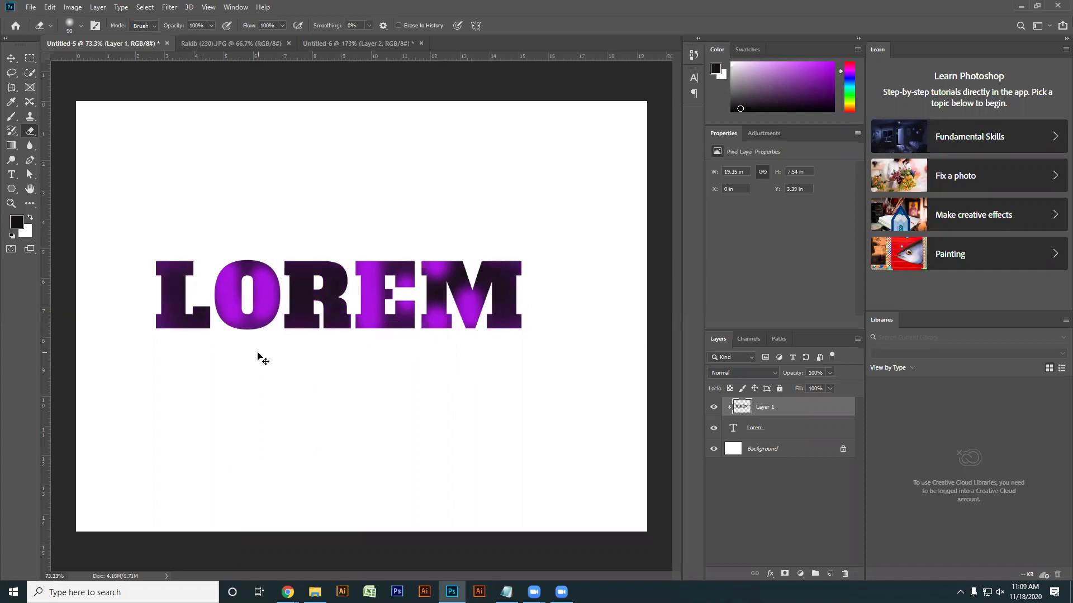
pyautogui.hotkey('ctrl', 'z')
pyautogui.hotkey('ctrl', 'z')
pyautogui.hotkey('ctrl', 'z')
pyautogui.hotkey('ctrl', 'z')
pyautogui.hotkey('ctrl', 'z')
pyautogui.hotkey('ctrl', 'z')
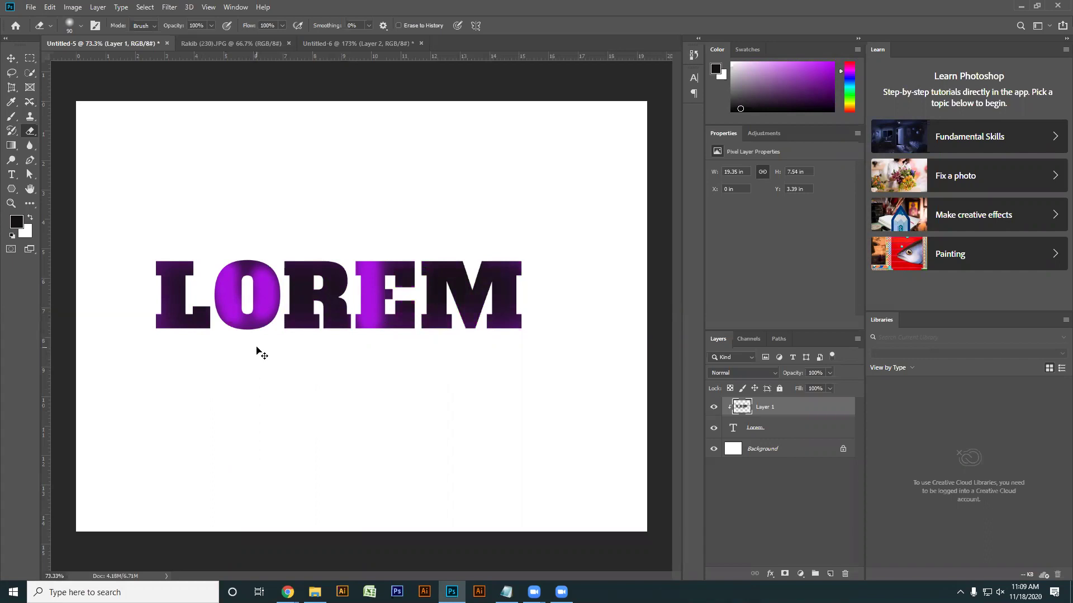
pyautogui.hotkey('ctrl', 'z')
pyautogui.hotkey('ctrl', 'z')
pyautogui.hotkey('ctrl', 'z')
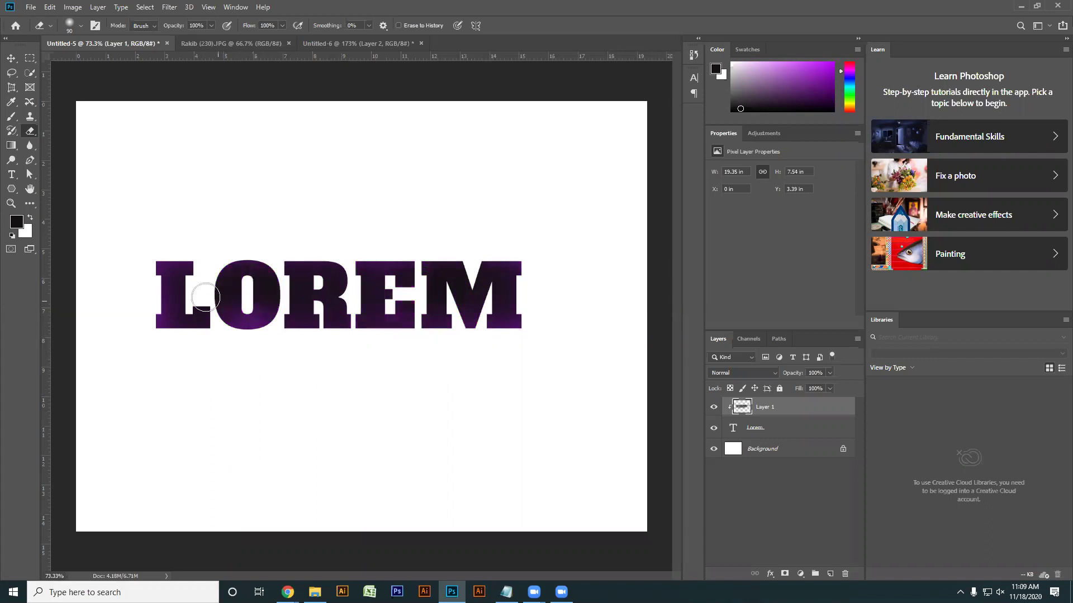
# Erase separate soft round spots from Layer 1 with single Eraser dabs, two on the letter L and three on the O.
pyautogui.click(169, 297)
pyautogui.scroll(3, 182, 329)
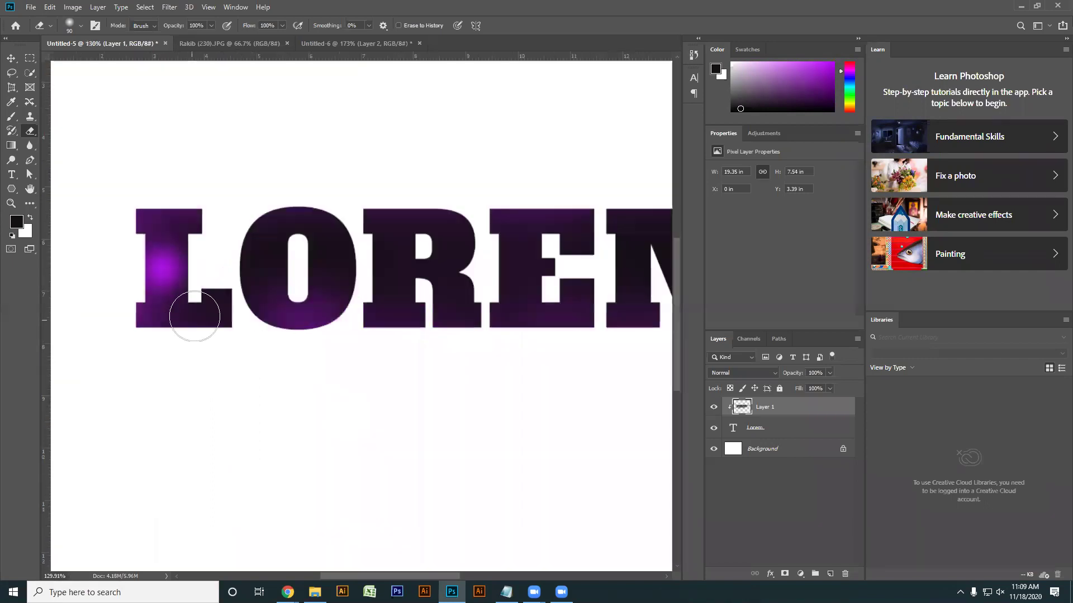
pyautogui.scroll(2, 206, 321)
pyautogui.click(211, 310)
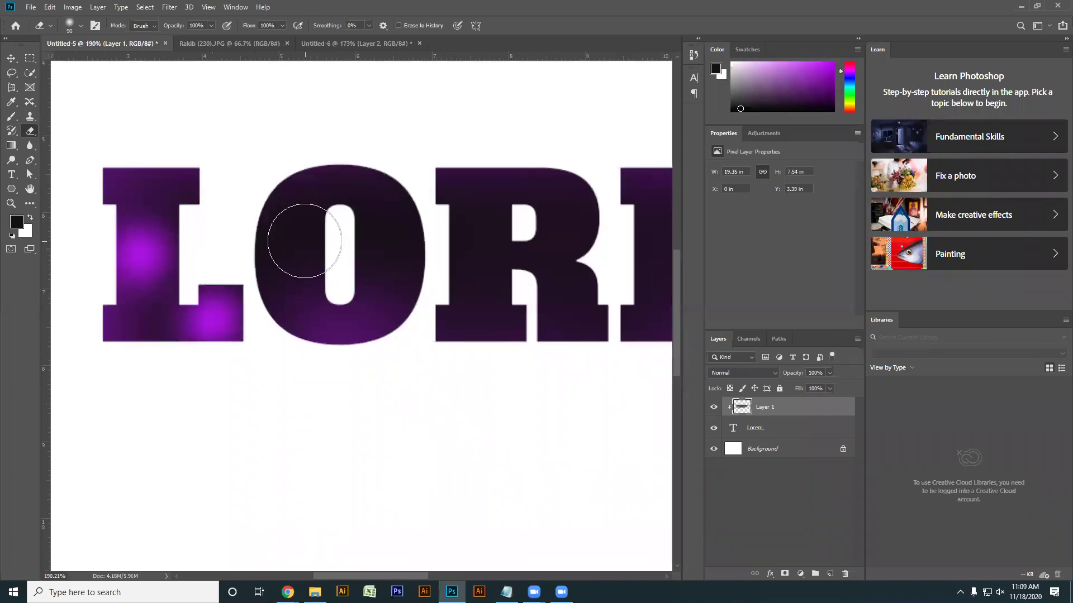
pyautogui.click(291, 203)
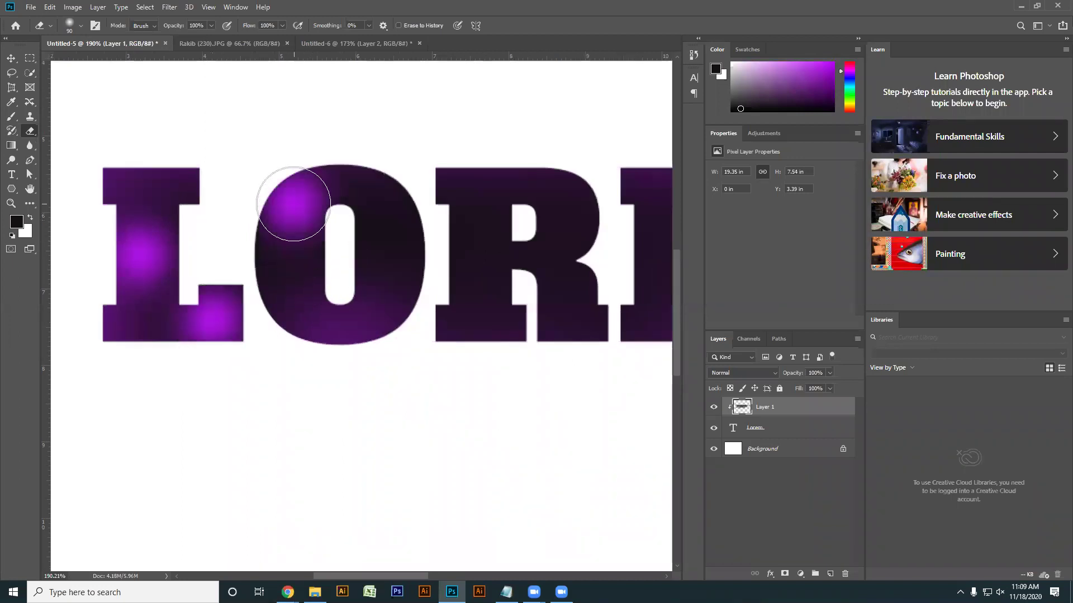
pyautogui.click(385, 238)
pyautogui.click(301, 303)
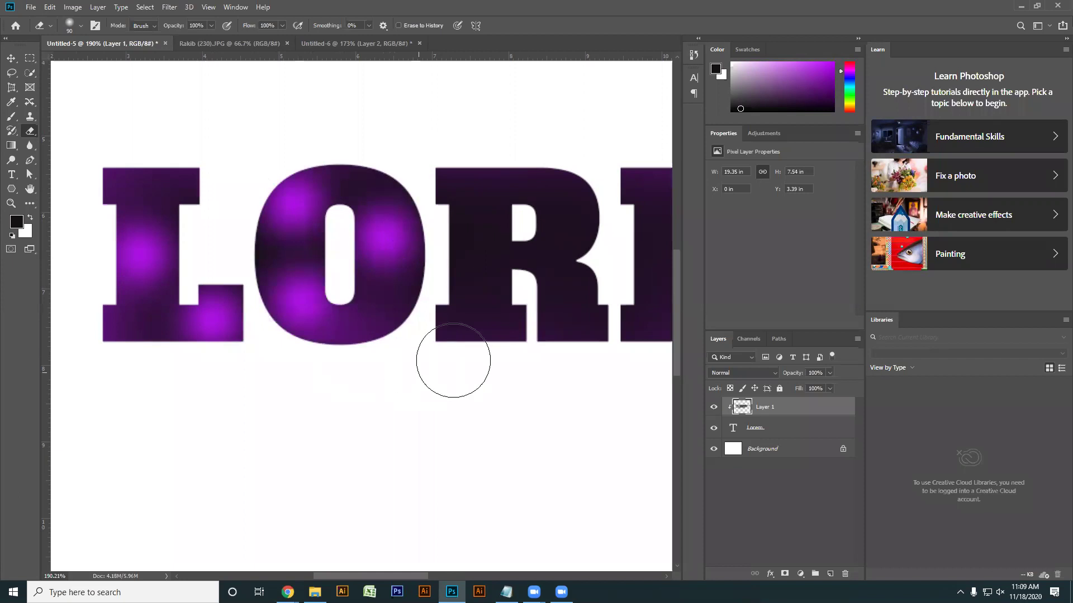
# Erase soft round spots from the dark paint over the letter R, on its stem, its top and the bowl's joint.
pyautogui.hscroll(5, 454, 360)
pyautogui.click(255, 277)
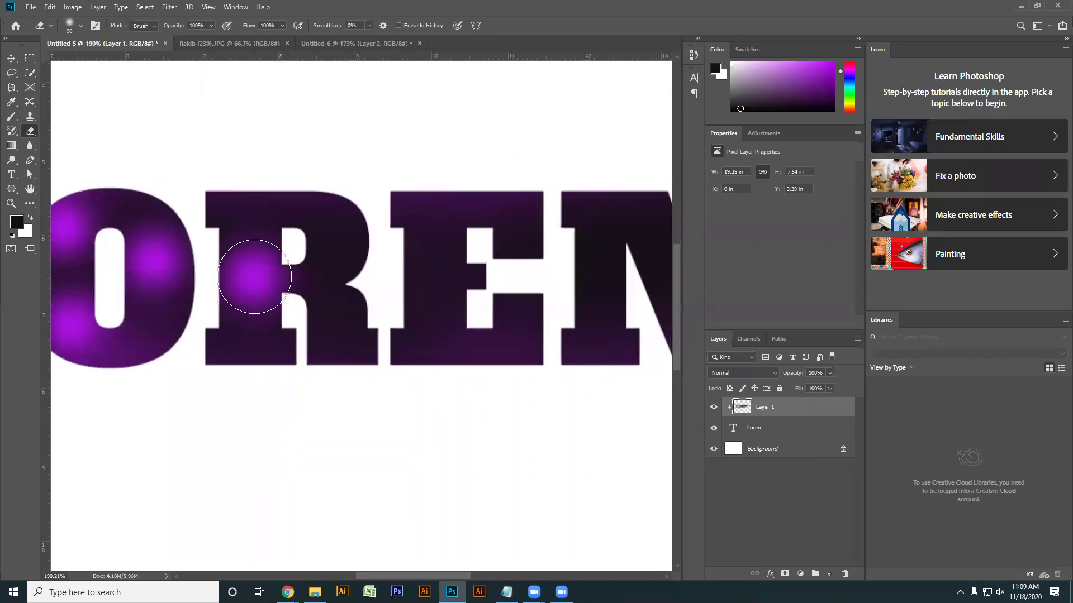
pyautogui.click(331, 275)
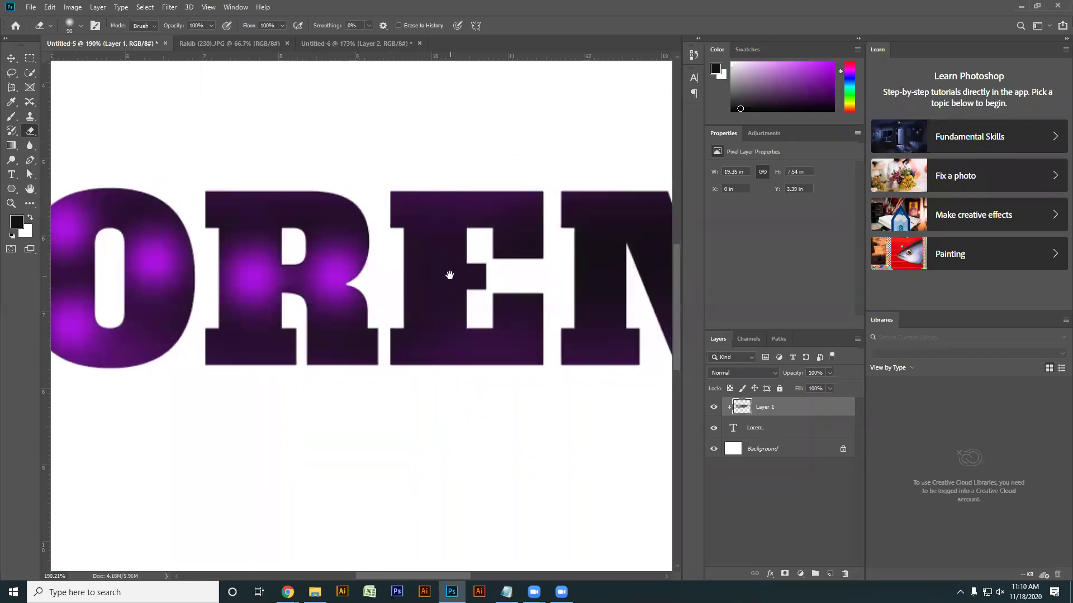
# Erase four soft round spots over the letter E, two on the stem and one at the end of each outer arm.
pyautogui.moveTo(446, 275); pyautogui.dragTo(318, 258)
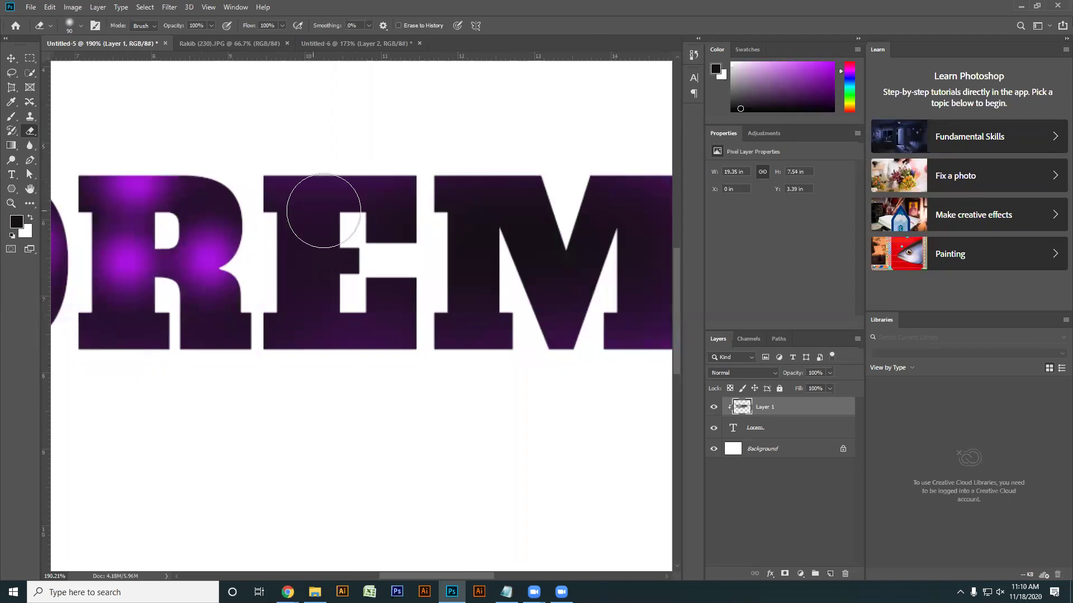
pyautogui.click(307, 188)
pyautogui.click(311, 308)
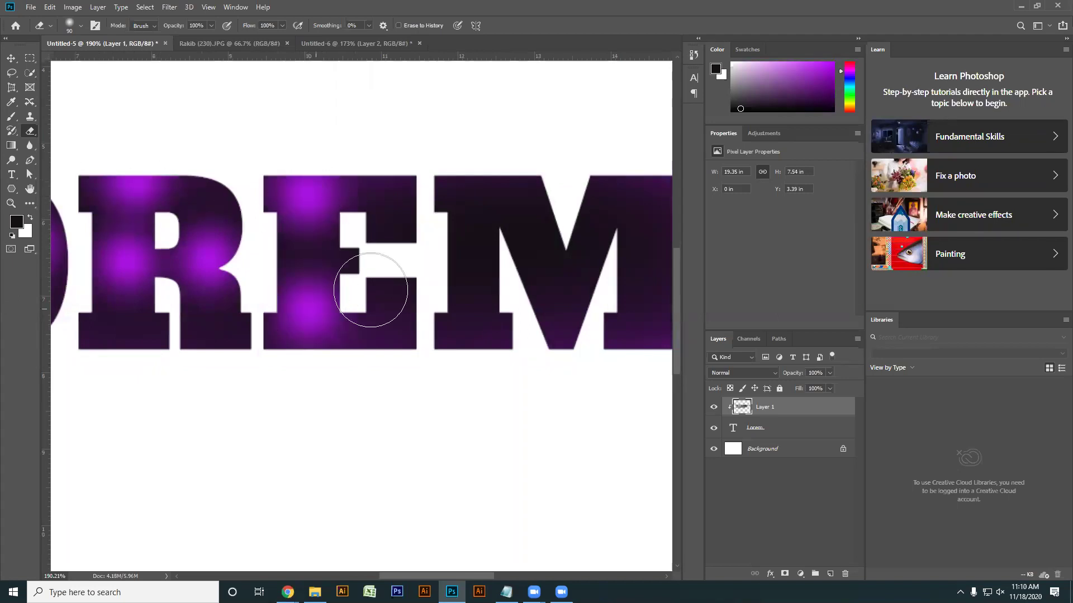
pyautogui.click(392, 223)
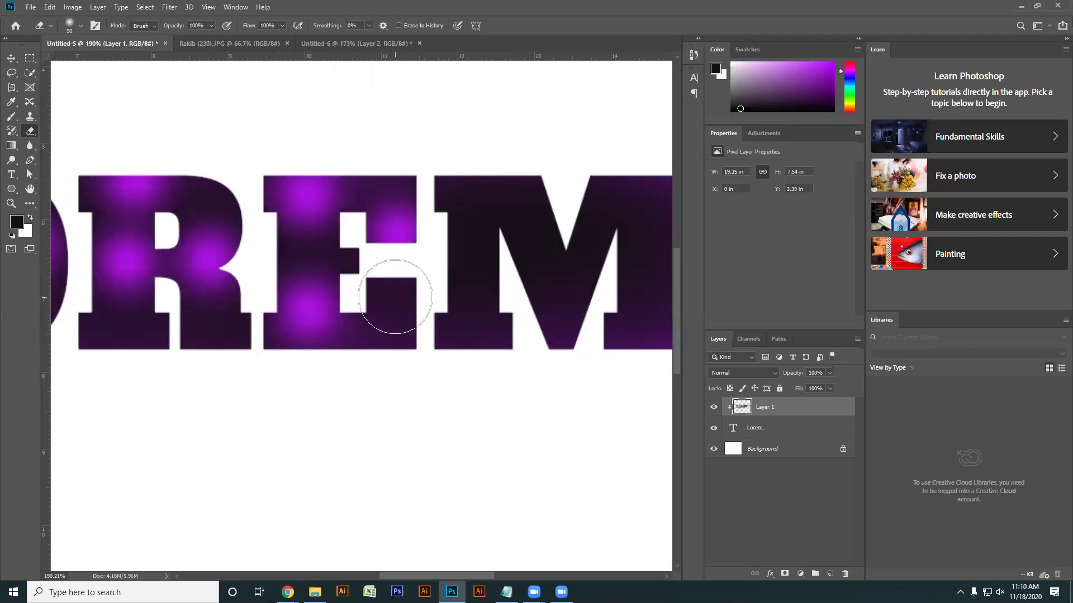
pyautogui.click(395, 299)
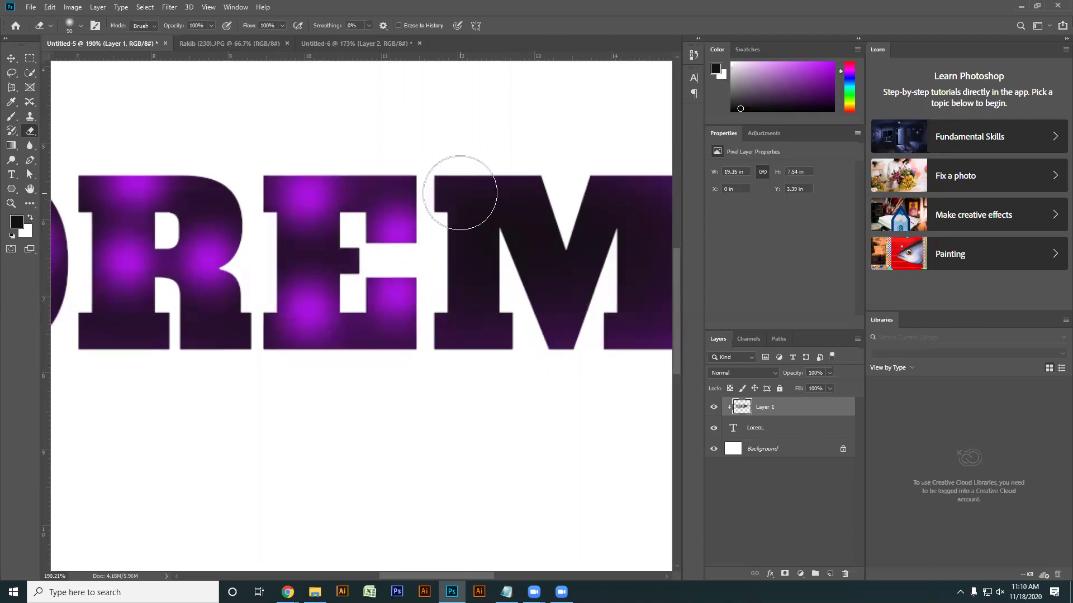
# Erase five soft round spots from the dark paint over the letter M, two on each outer leg and one at the centre of the V.
pyautogui.click(465, 201)
pyautogui.click(475, 315)
pyautogui.moveTo(569, 354); pyautogui.dragTo(350, 344)
pyautogui.click(361, 283)
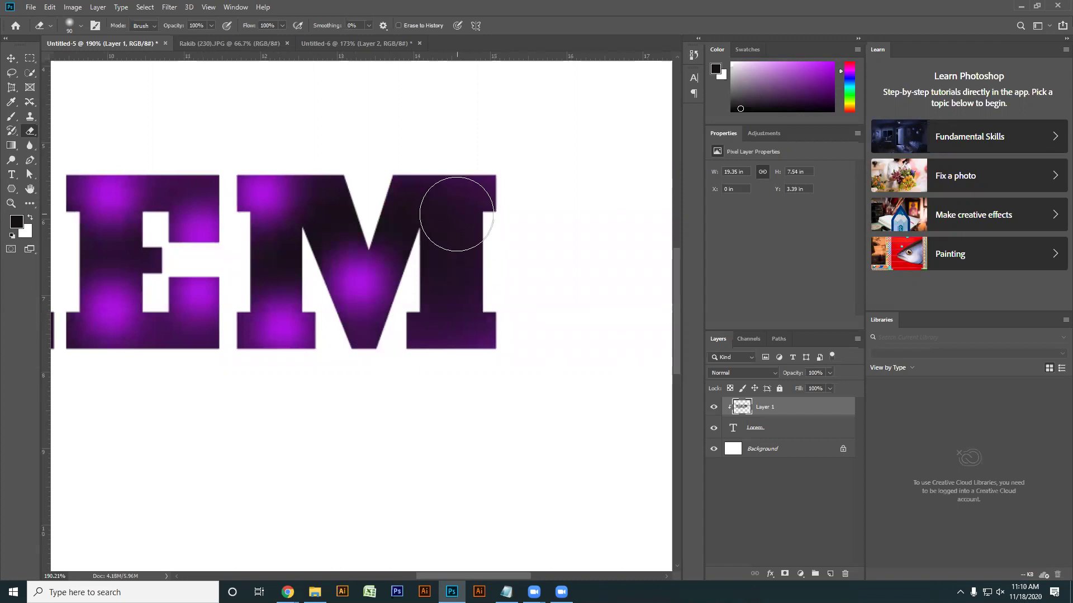
pyautogui.click(455, 211)
pyautogui.click(456, 327)
pyautogui.scroll(-5, 519, 422)
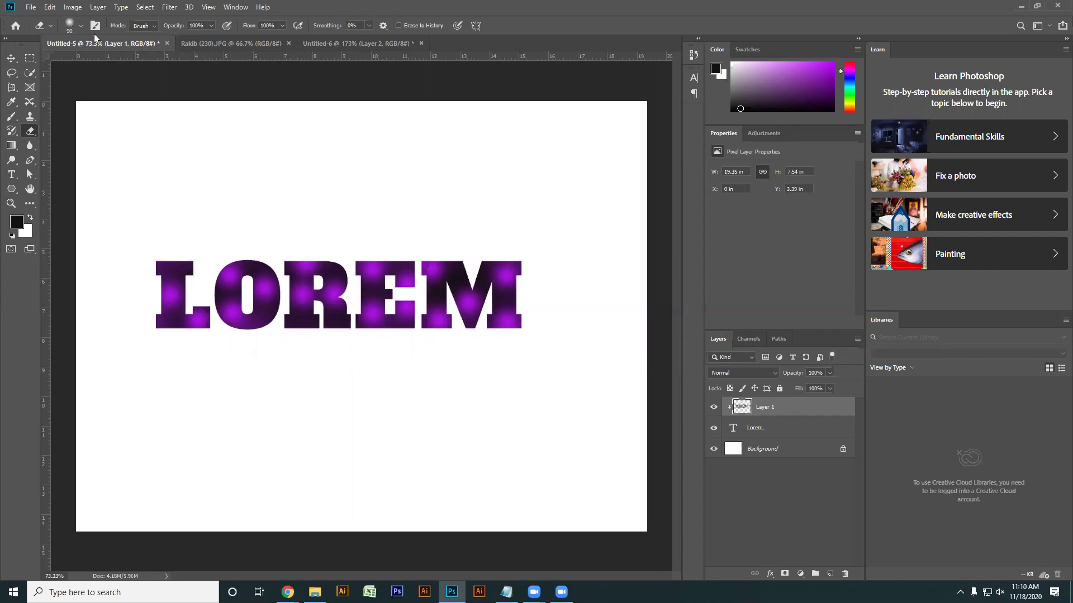
pyautogui.scroll(4, 486, 311)
pyautogui.scroll(4, 548, 273)
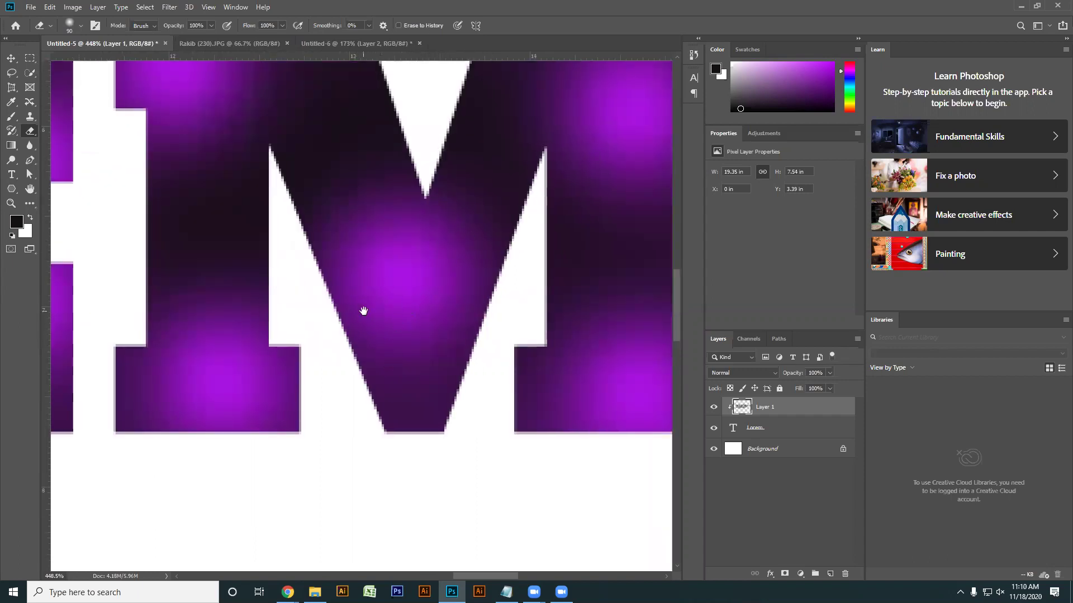
pyautogui.scroll(-6, 372, 445)
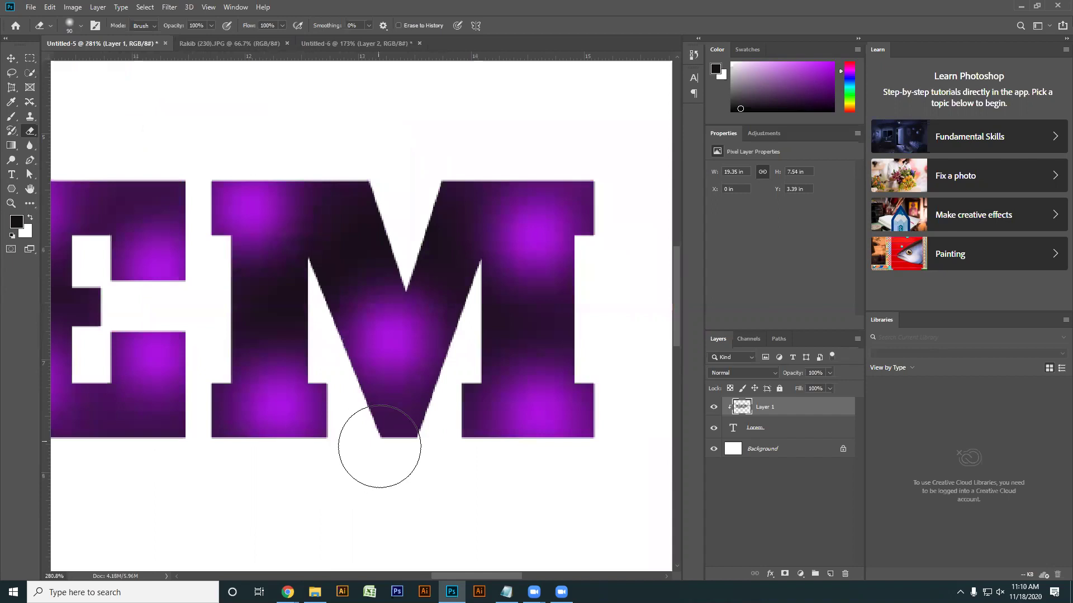
pyautogui.moveTo(263, 463); pyautogui.dragTo(445, 311)
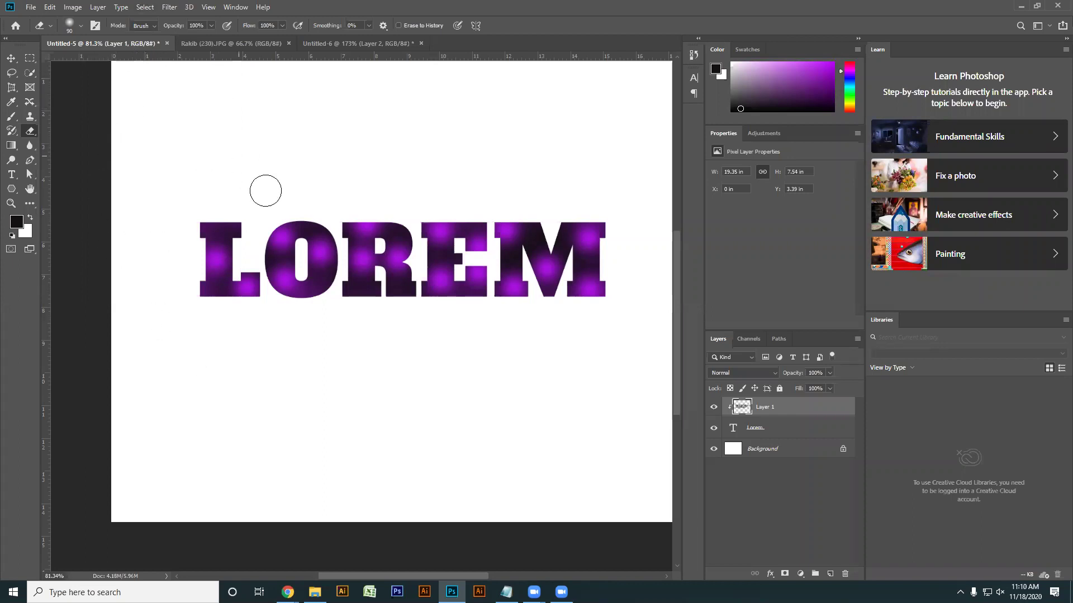
# Close the Rakib (230).JPG and Untitled-6 documents without saving changes.
pyautogui.click(282, 44)
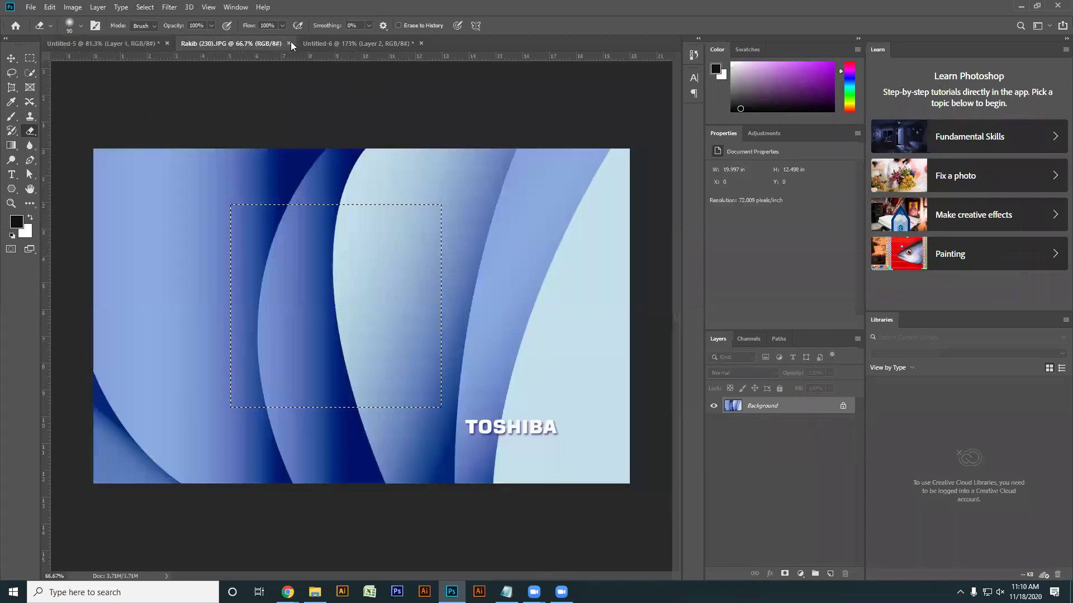
pyautogui.click(288, 43)
pyautogui.click(259, 44)
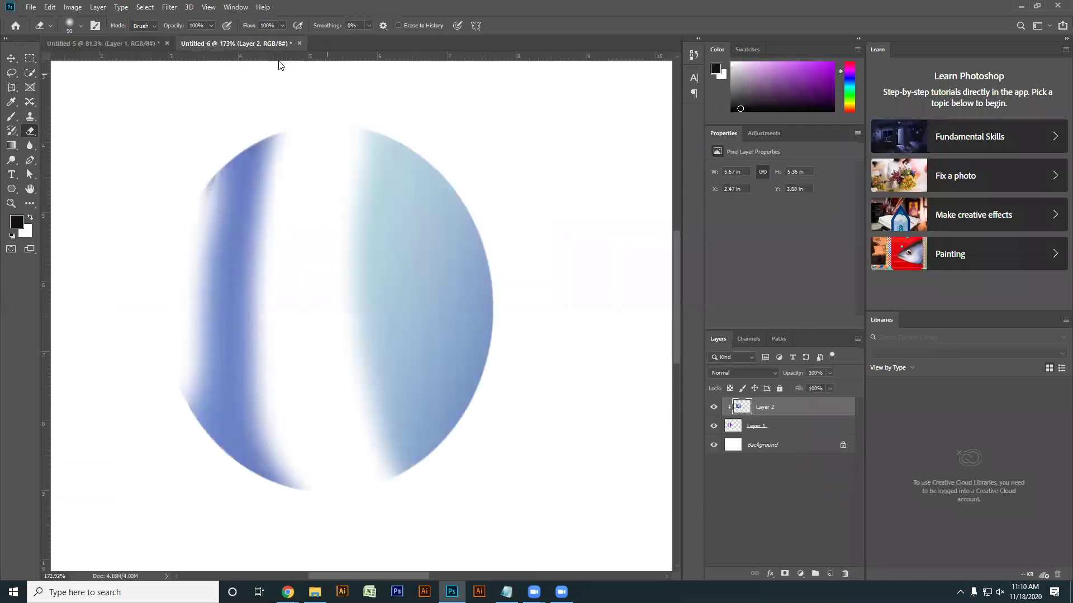
pyautogui.click(299, 43)
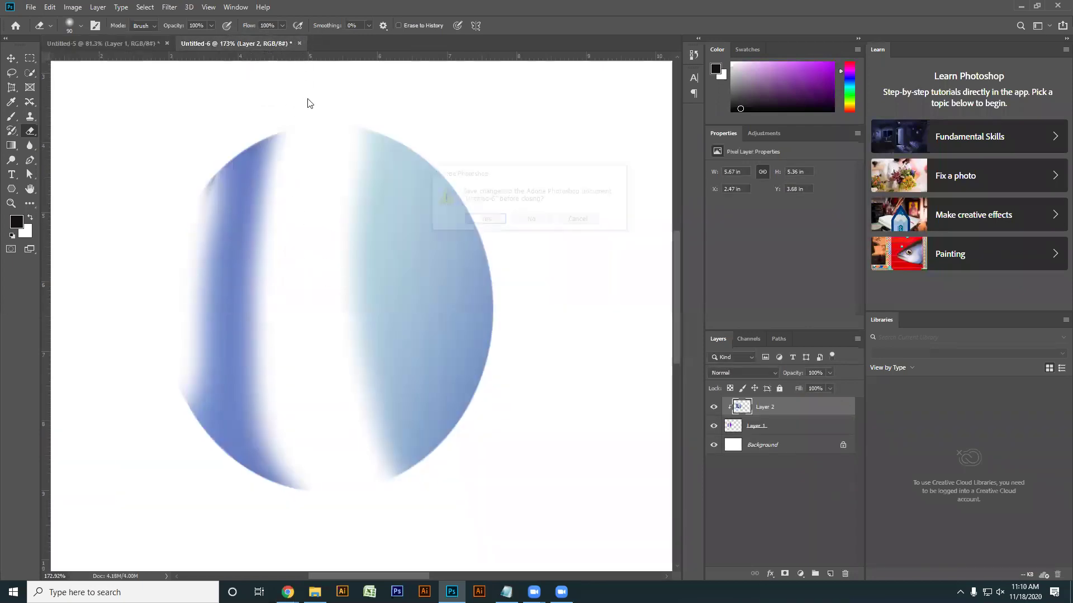
pyautogui.click(530, 221)
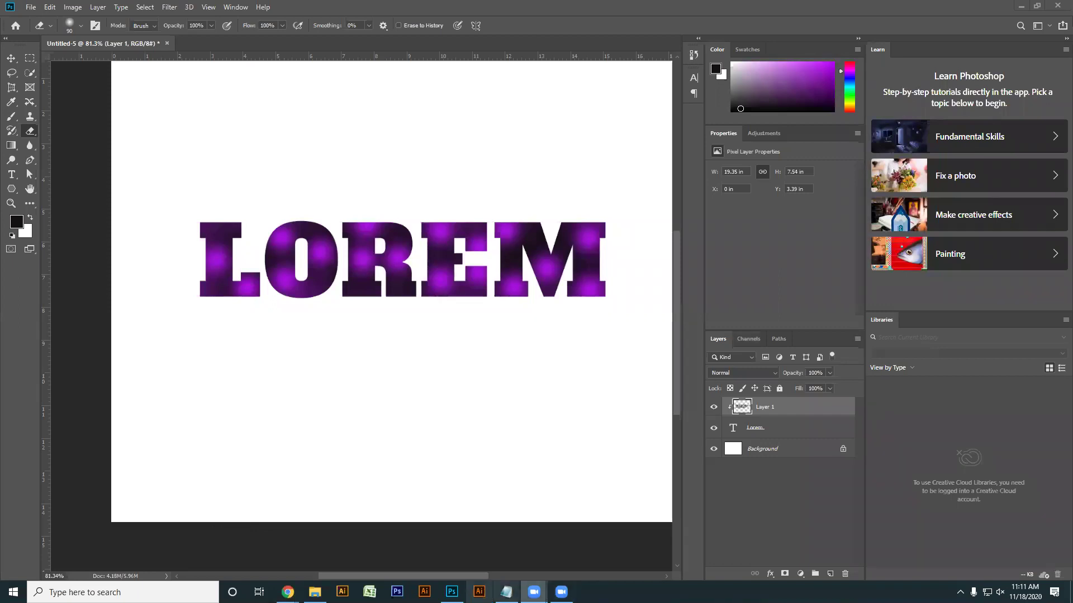
pyautogui.scroll(1, 391, 308)
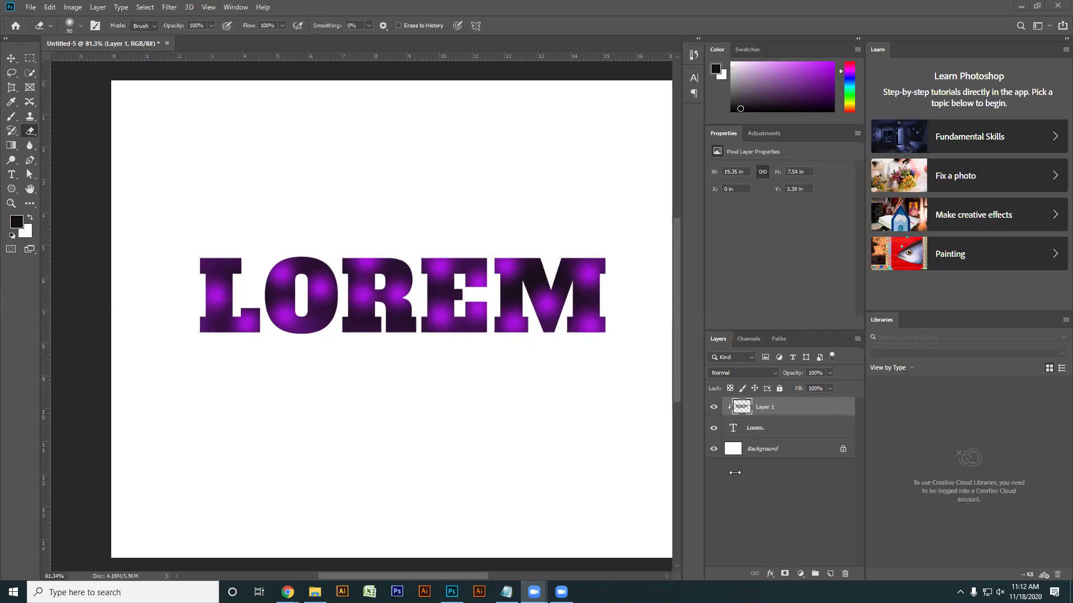
pyautogui.click(845, 575)
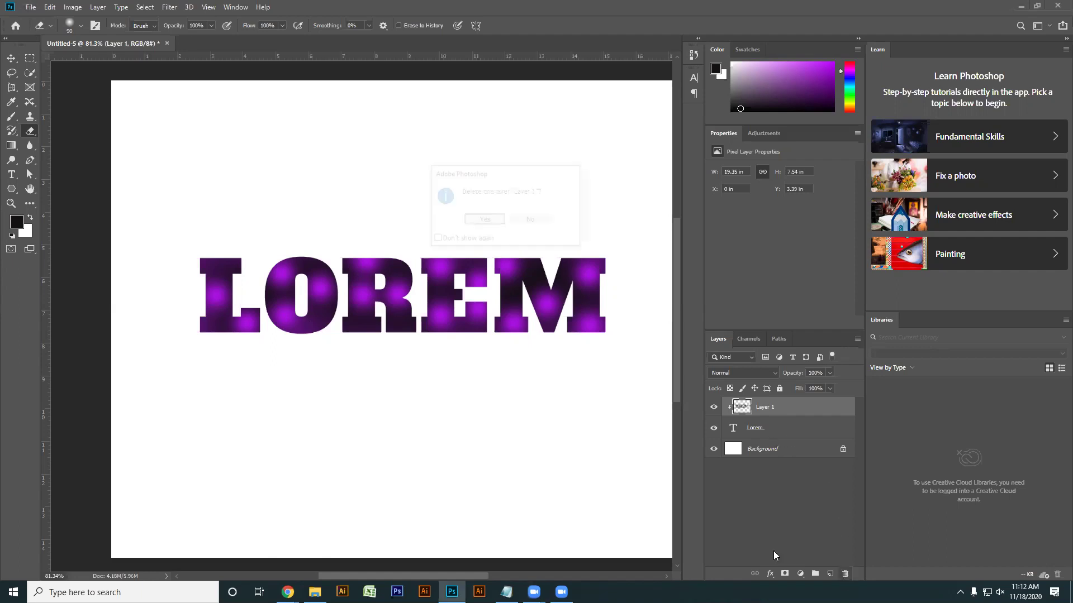
pyautogui.click(491, 221)
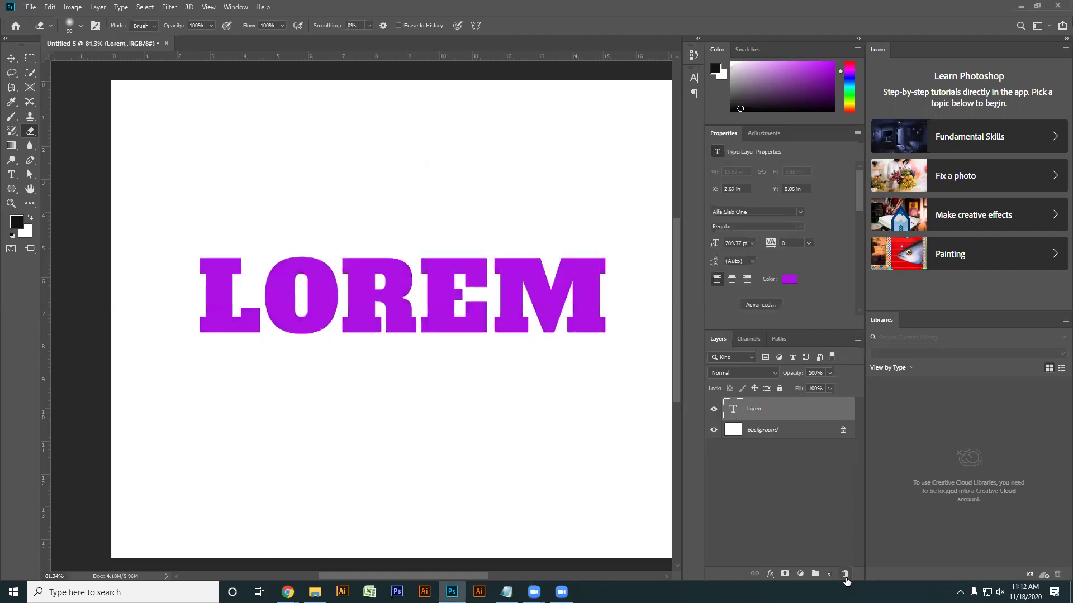
pyautogui.click(845, 575)
pyautogui.click(485, 220)
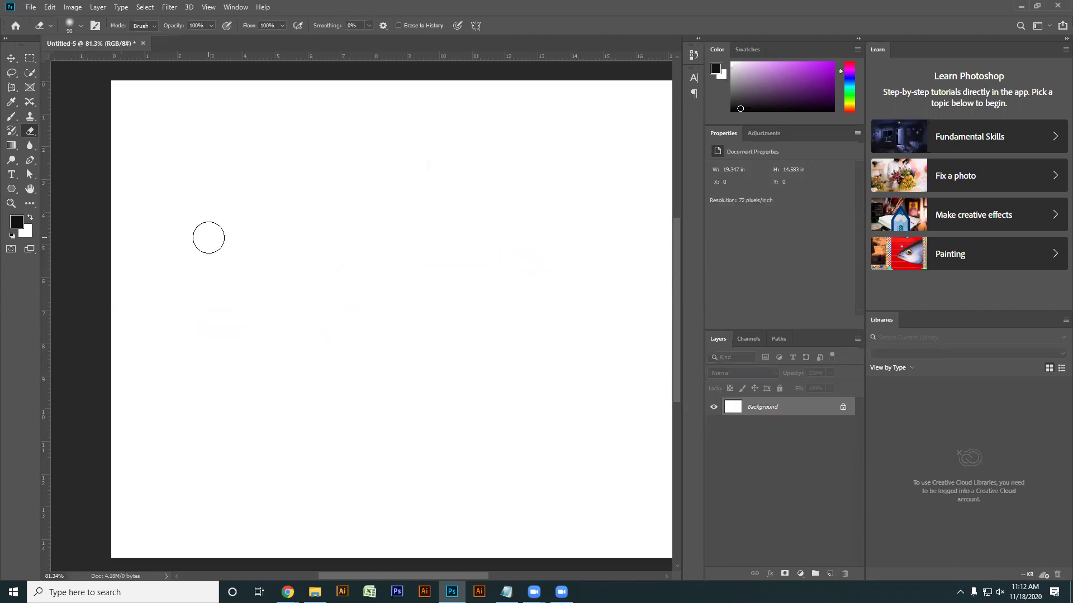
pyautogui.hotkey('ctrl', 'z')
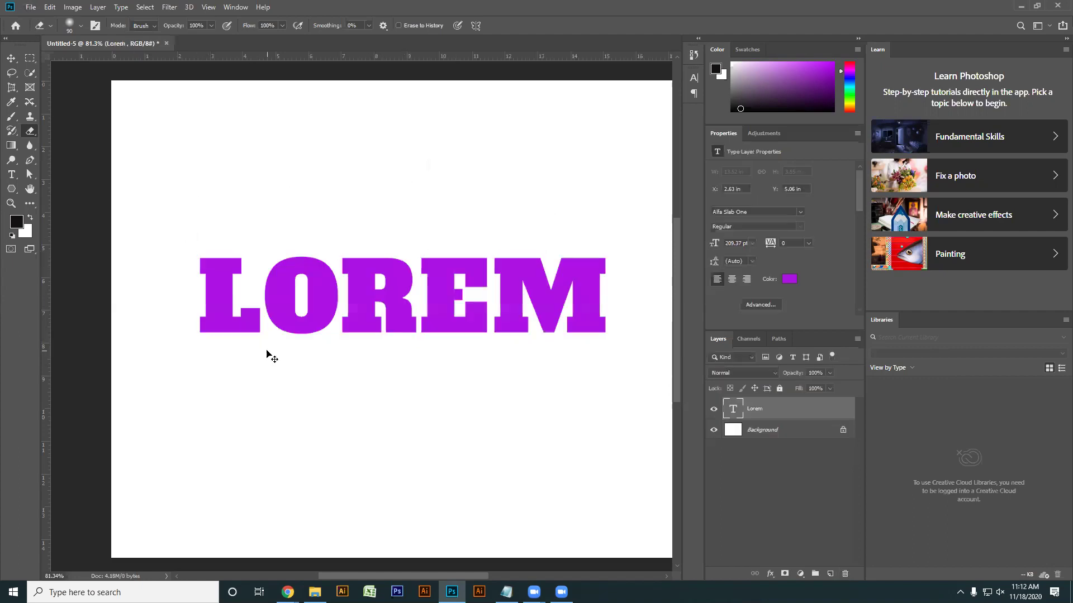
pyautogui.hotkey('ctrl', 'z')
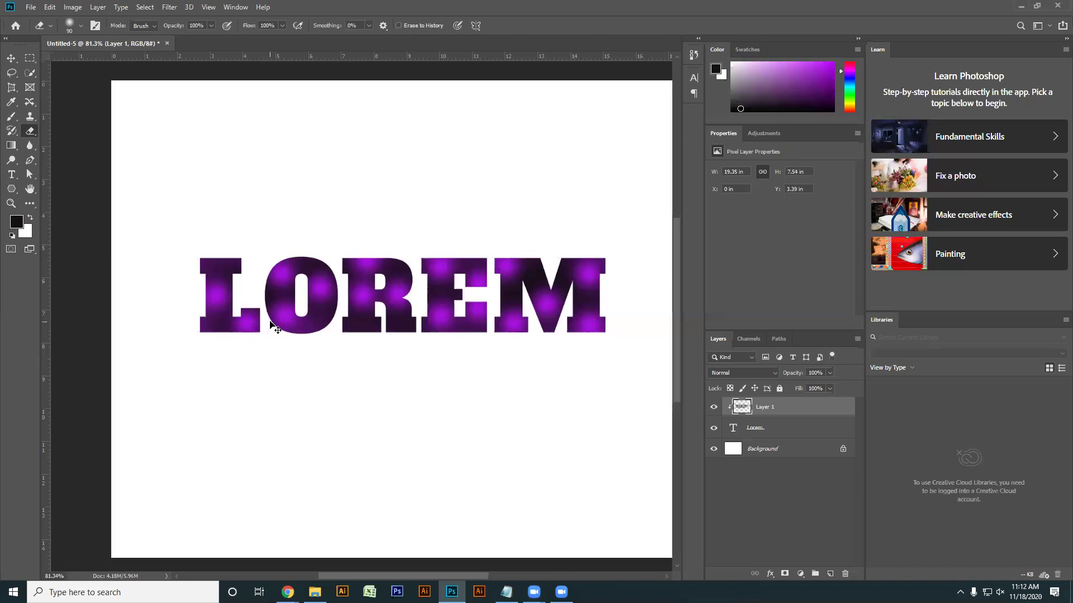
# Delete Layer 1 and the Lorem text layer, leaving only the Background.
pyautogui.click(845, 574)
pyautogui.click(485, 220)
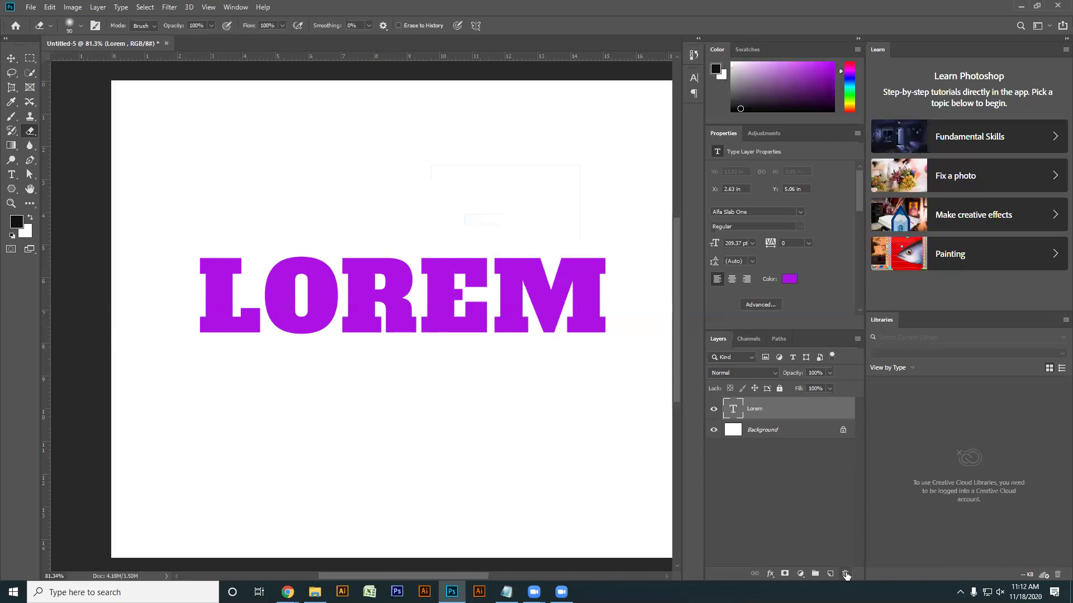
pyautogui.click(846, 575)
pyautogui.click(481, 220)
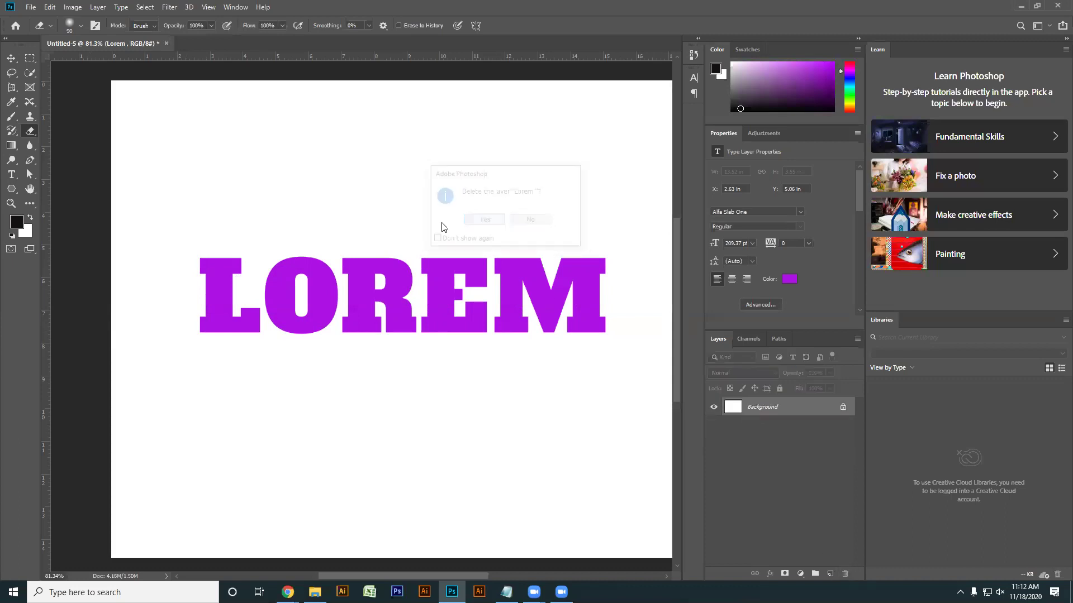
# Open the forest stream photo Rakib (247).jpg from the PC folder on New Volume (G:).
pyautogui.click(31, 8)
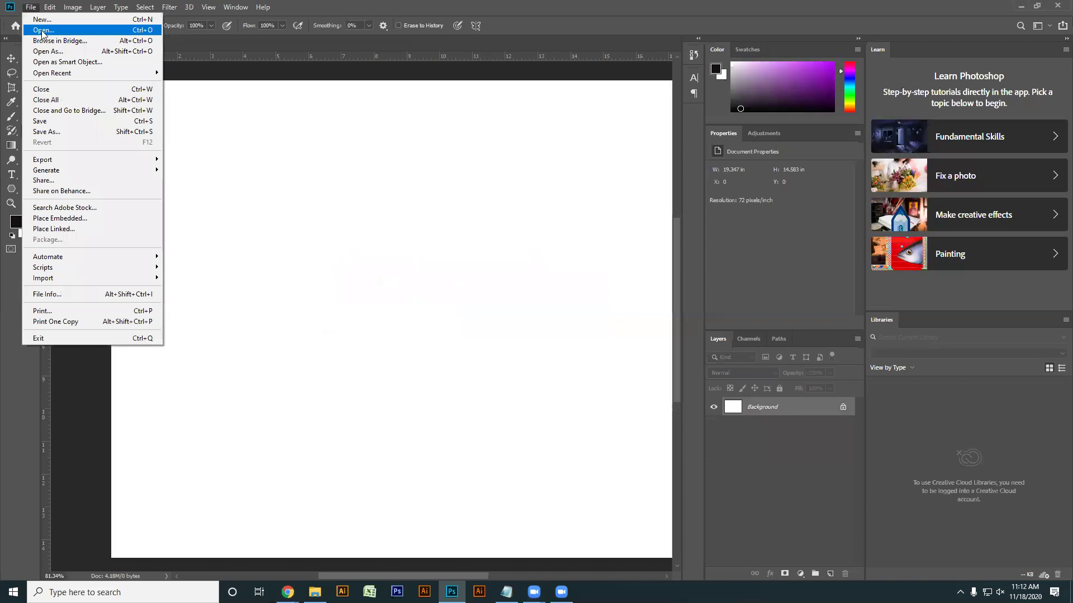
pyautogui.click(43, 30)
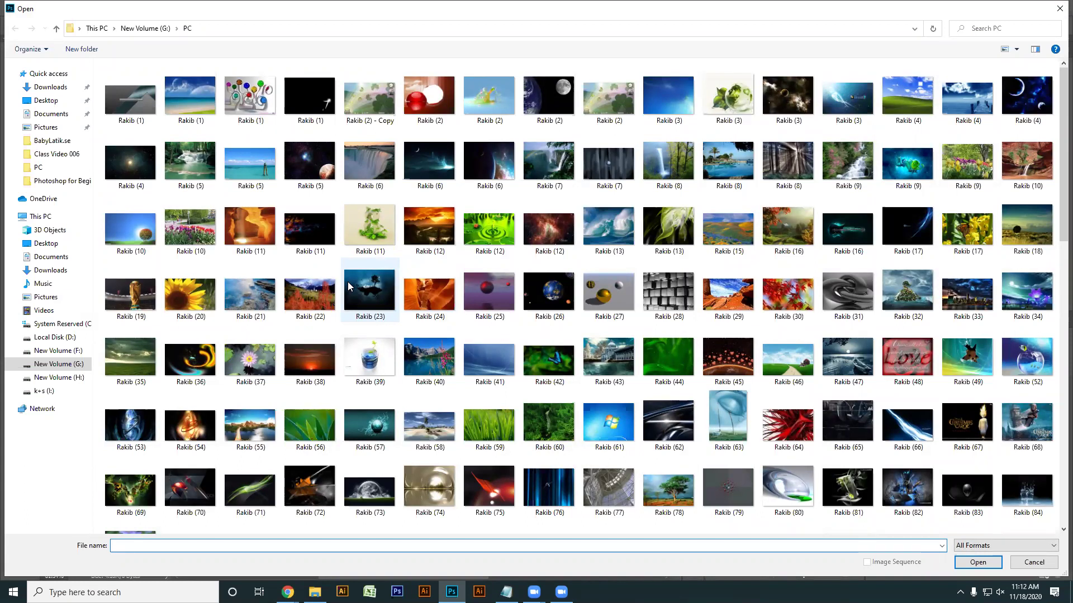
pyautogui.moveTo(348, 287)
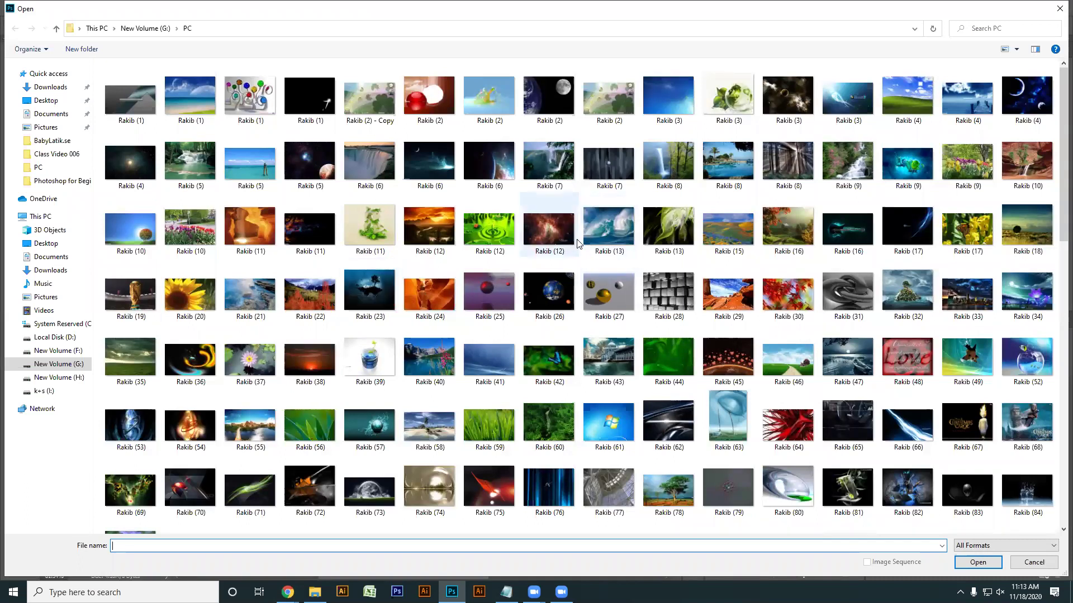
pyautogui.scroll(-5, 579, 243)
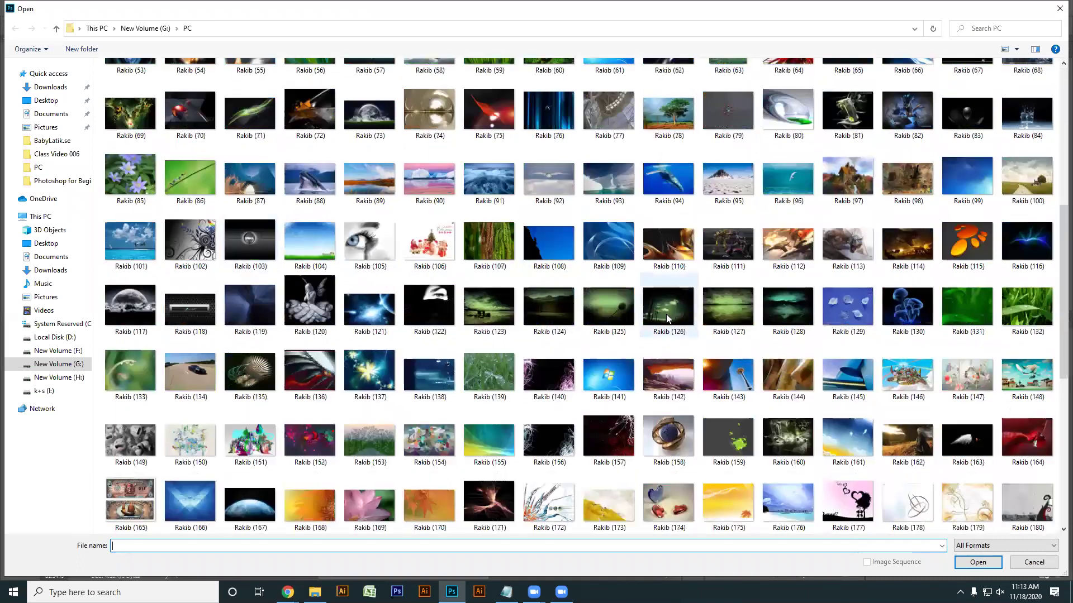
pyautogui.scroll(-5, 665, 314)
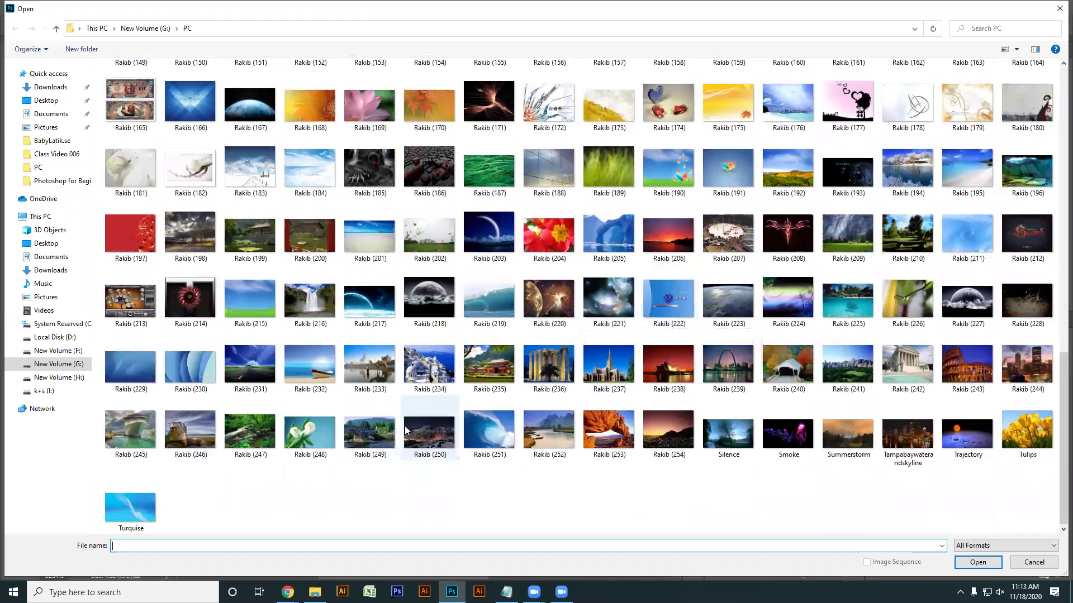
pyautogui.scroll(5, 404, 426)
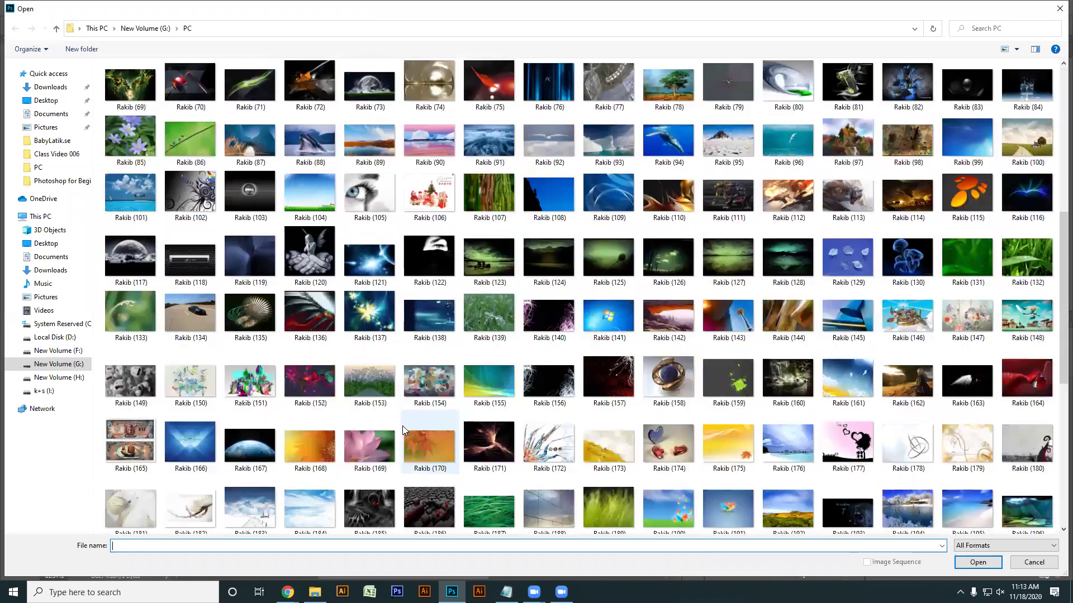
pyautogui.scroll(5, 402, 427)
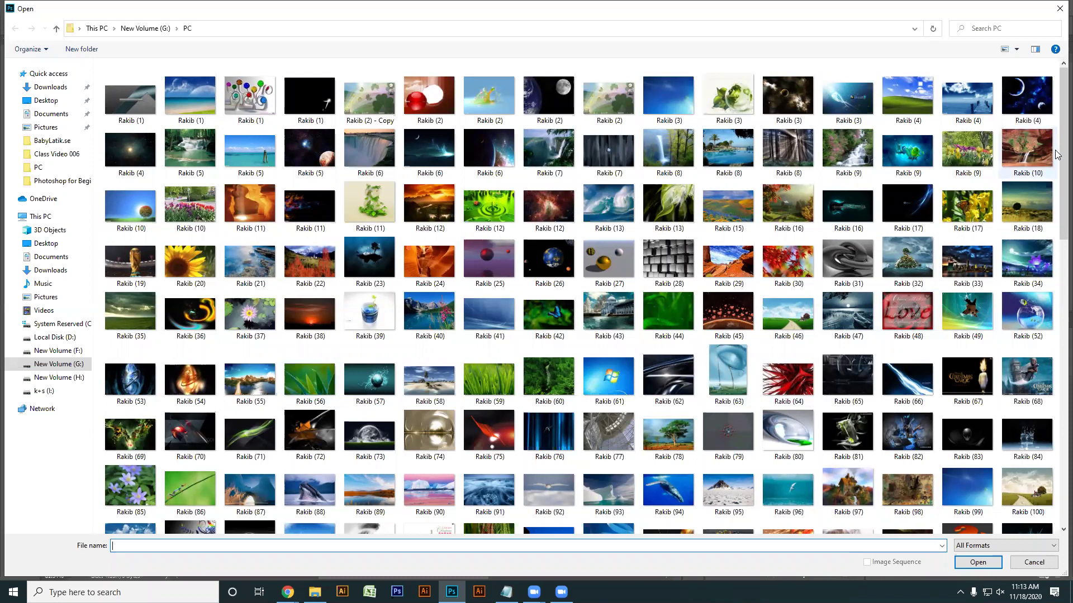
pyautogui.moveTo(1058, 166); pyautogui.dragTo(1057, 270)
pyautogui.moveTo(1057, 273); pyautogui.dragTo(1057, 429)
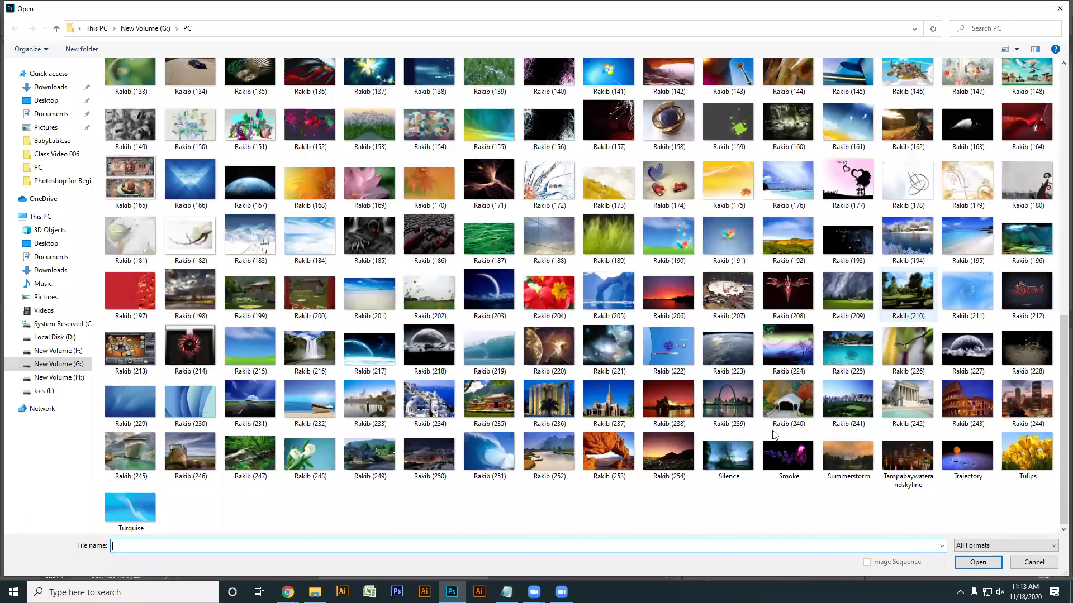
pyautogui.scroll(2, 438, 438)
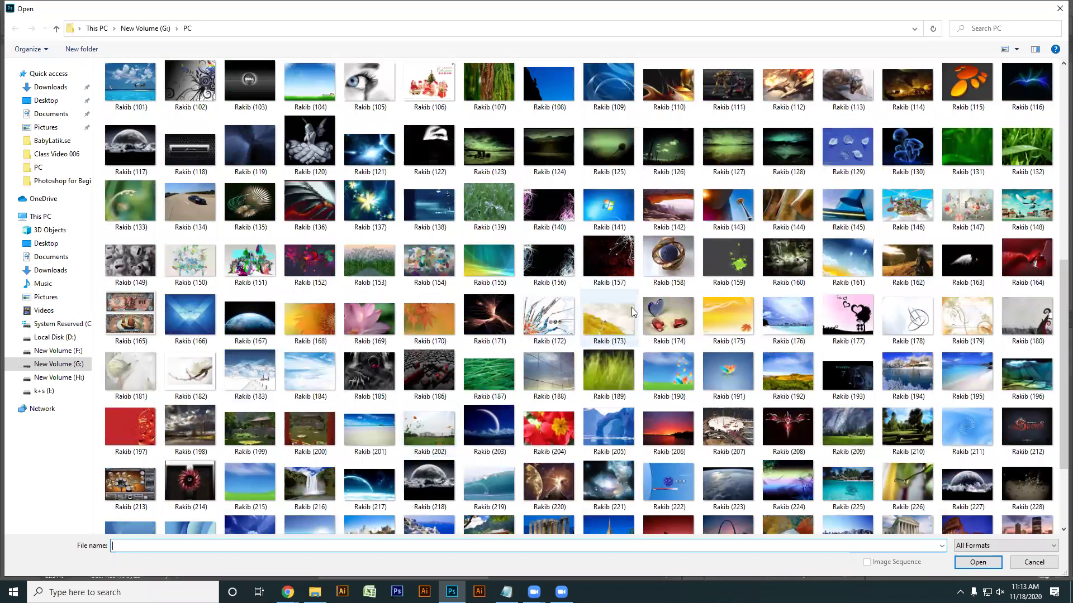
pyautogui.scroll(5, 632, 310)
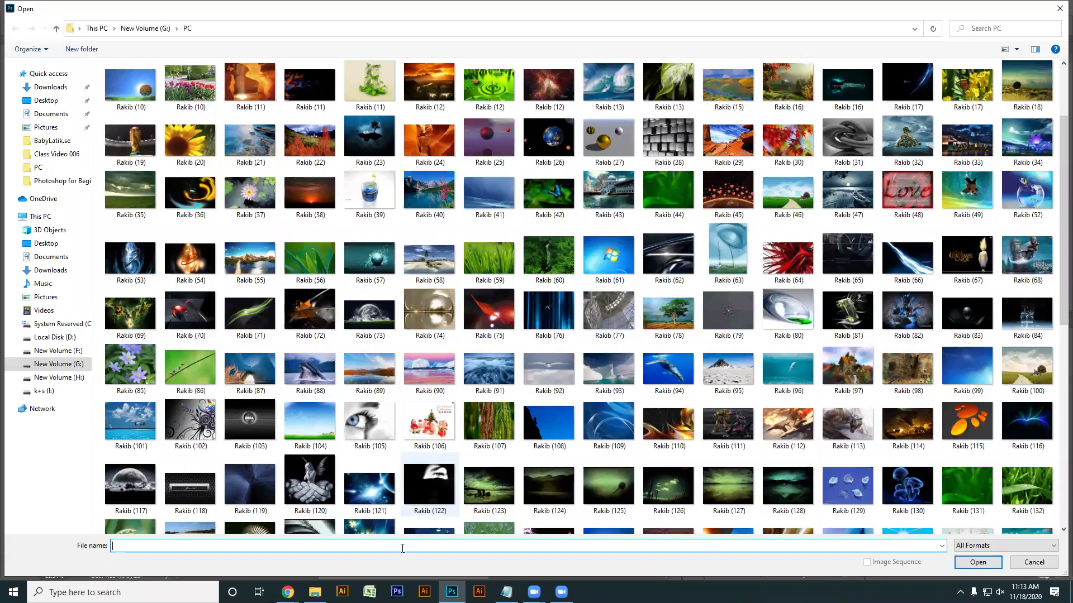
pyautogui.scroll(-5, 535, 432)
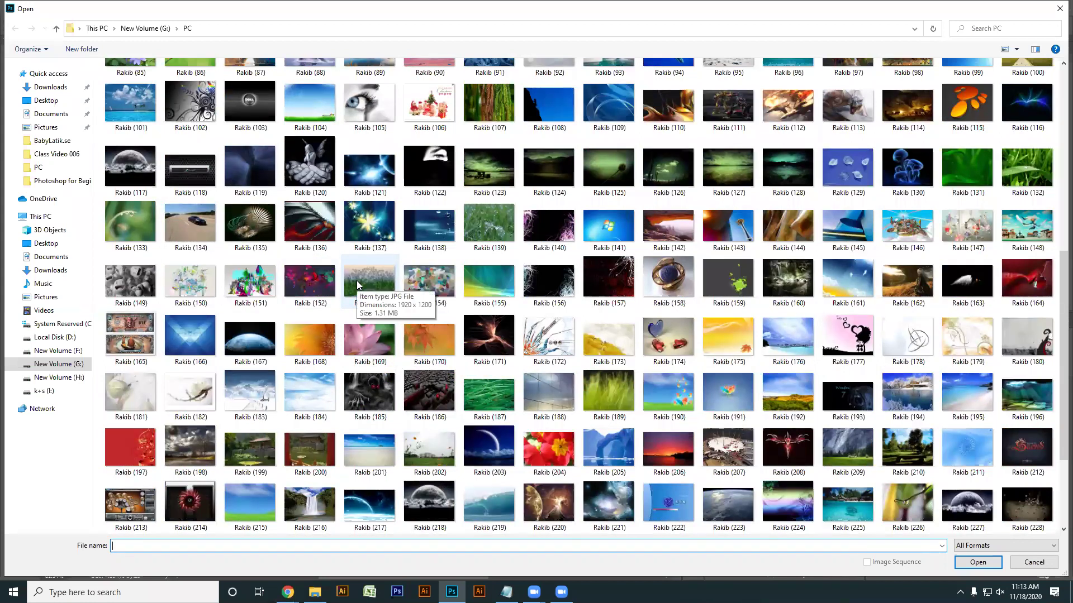
pyautogui.scroll(-3, 684, 408)
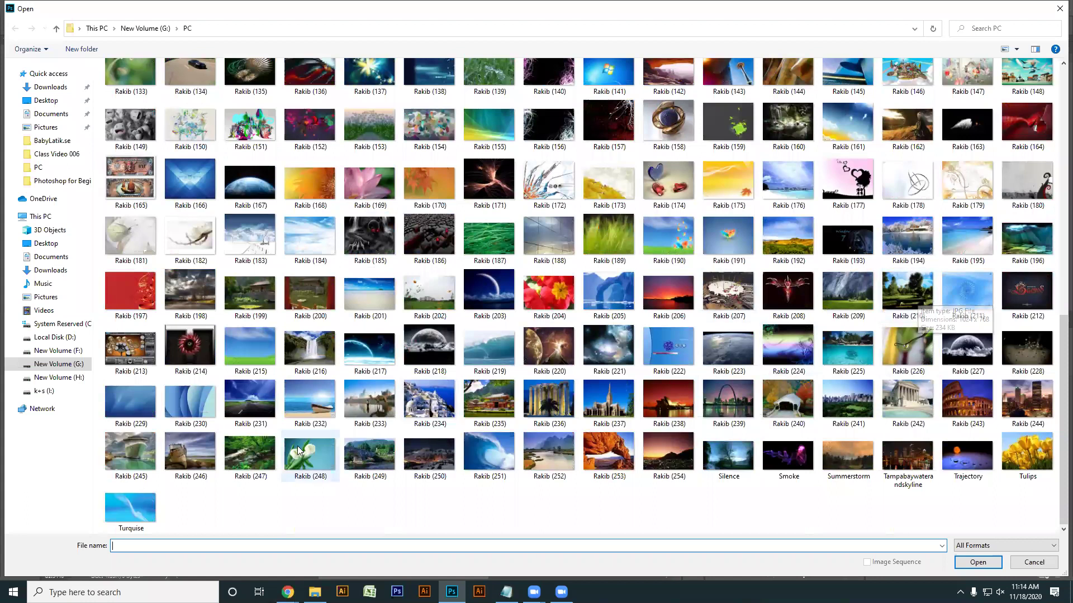
pyautogui.doubleClick(260, 453)
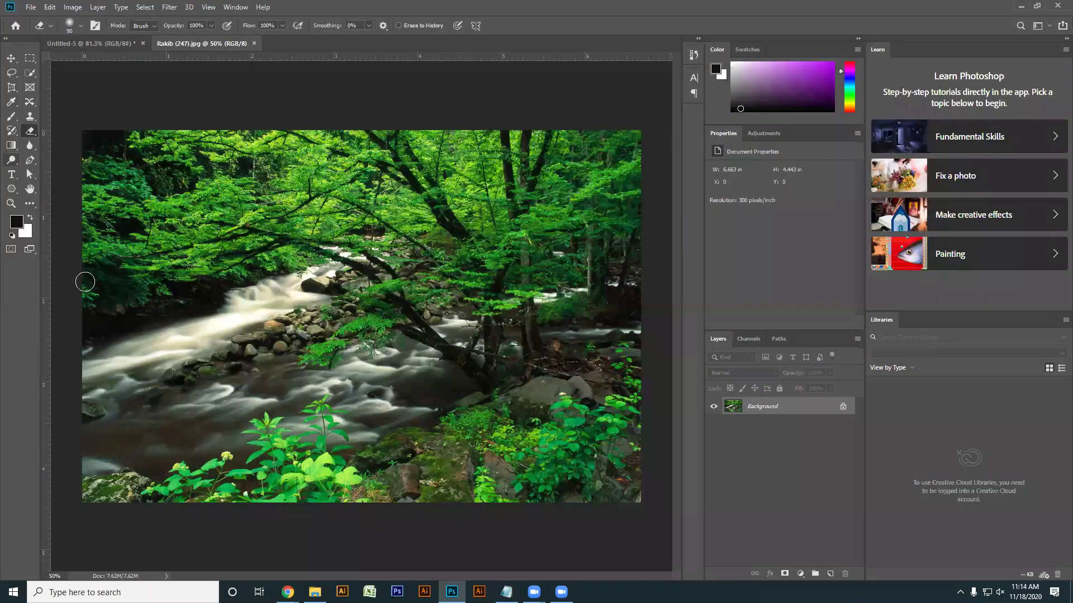
# Open the waterfall photo Rakib (5) from the PC folder on New Volume (G:) as another document.
pyautogui.click(30, 6)
pyautogui.click(50, 29)
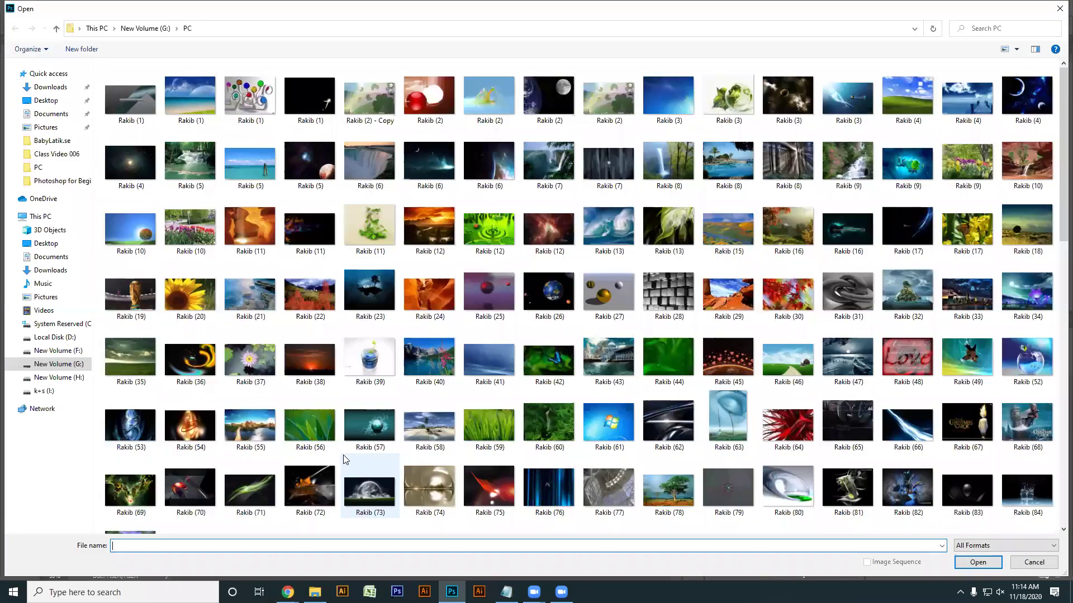
pyautogui.scroll(-10, 339, 458)
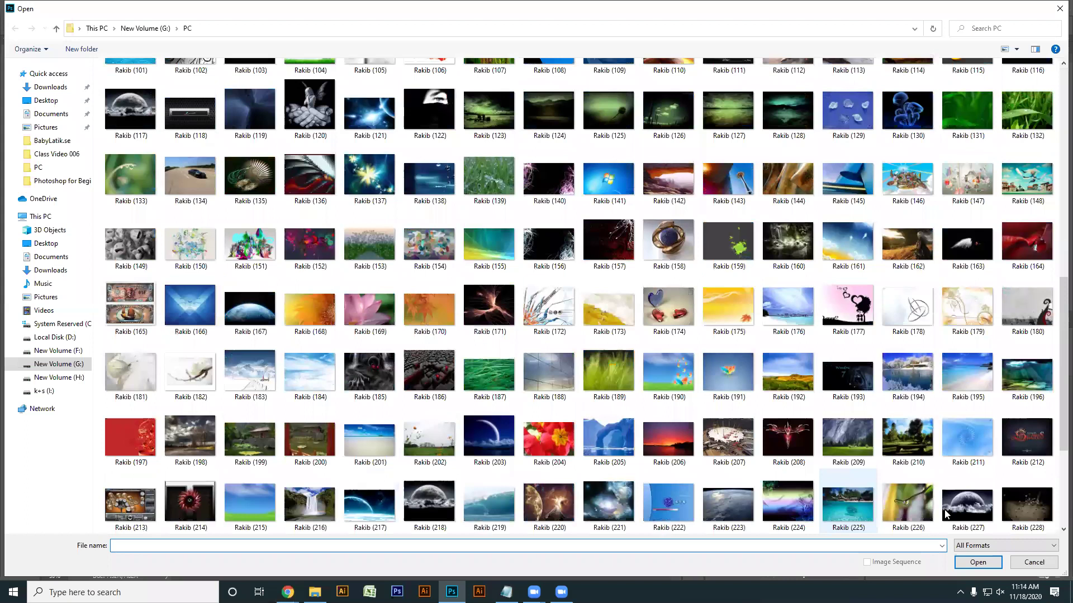
pyautogui.scroll(-10, 305, 519)
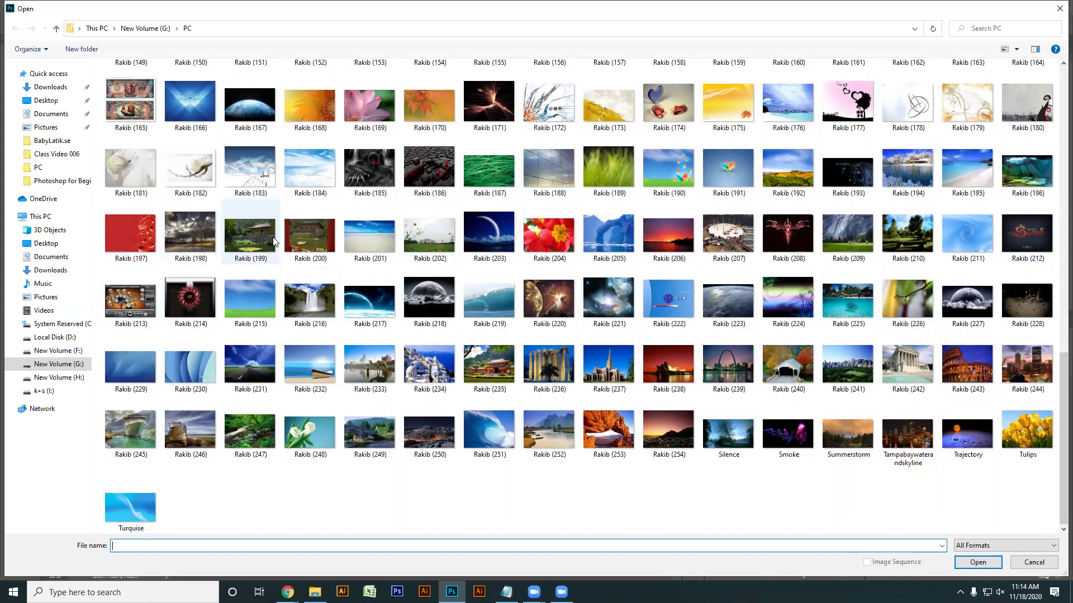
pyautogui.moveTo(1058, 503); pyautogui.dragTo(1058, 216)
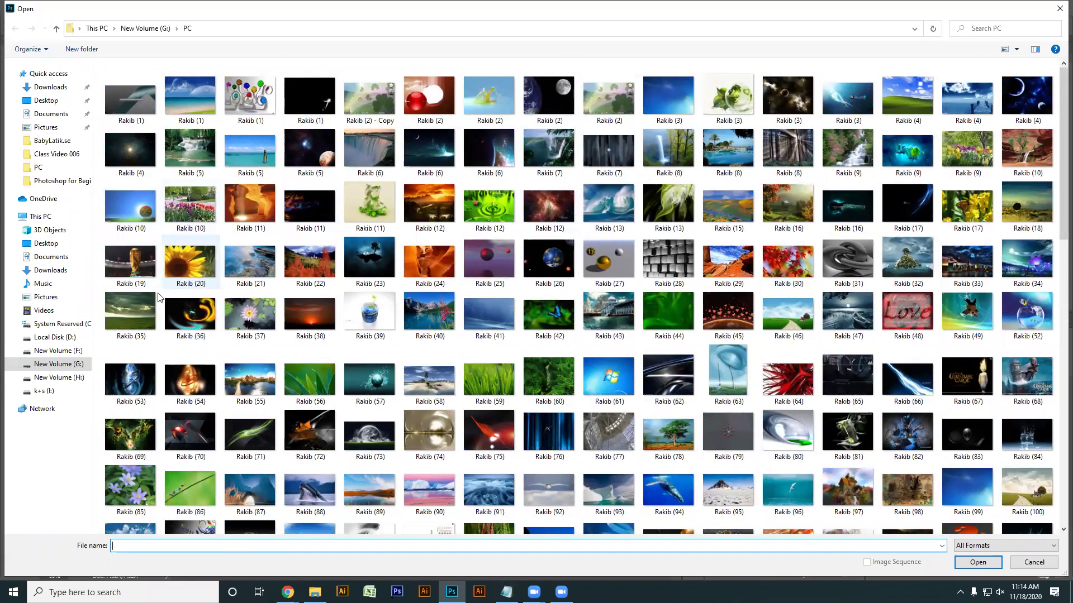
pyautogui.click(187, 148)
pyautogui.doubleClick(187, 148)
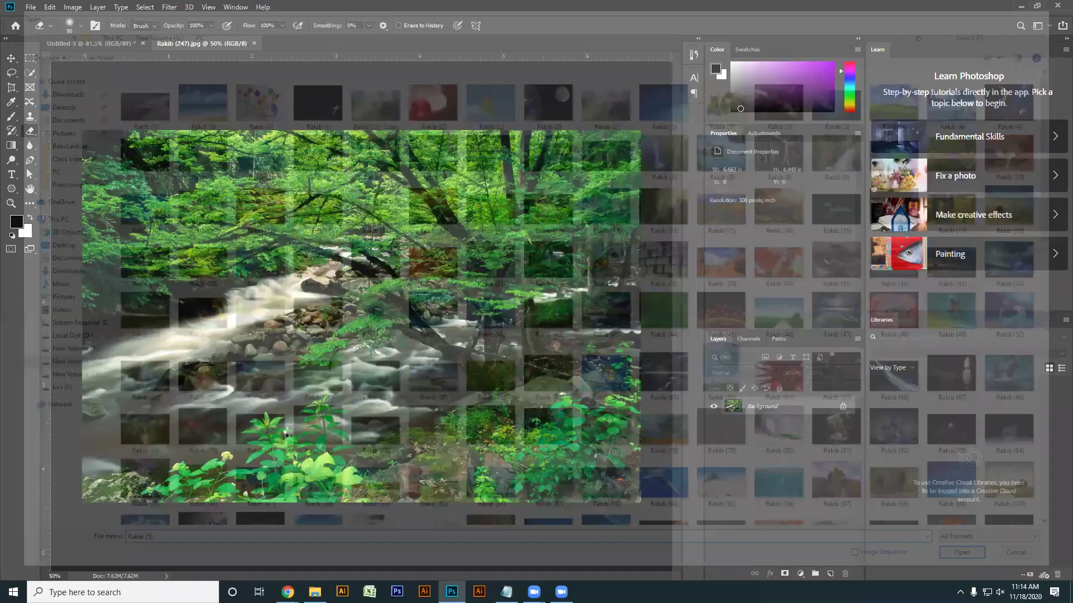
# Look through the PC folder on New Volume (G:) for another nature photo to open.
pyautogui.click(213, 43)
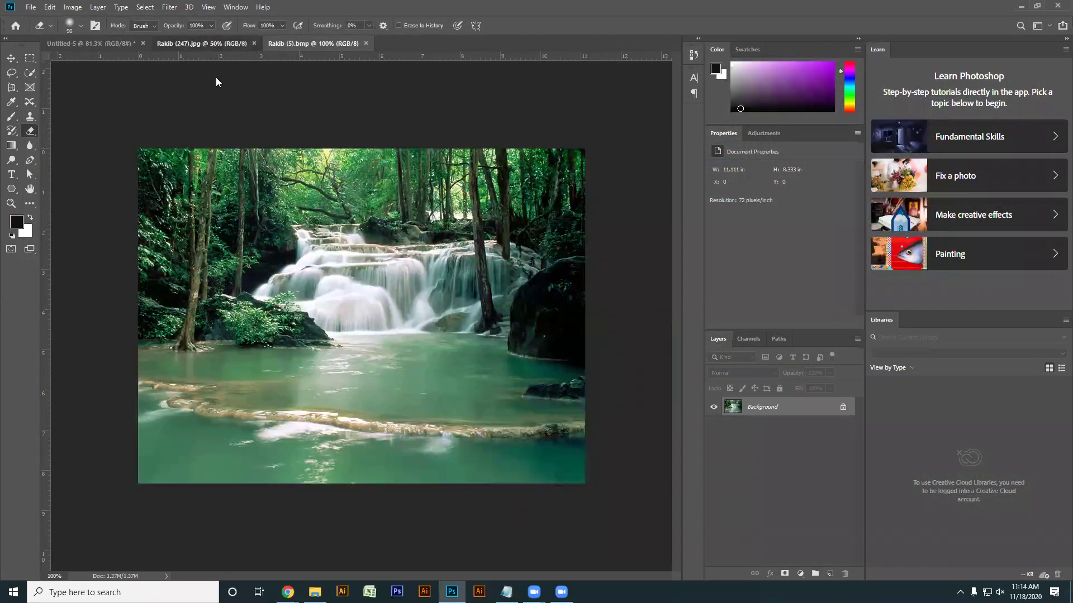
pyautogui.click(31, 7)
pyautogui.click(43, 30)
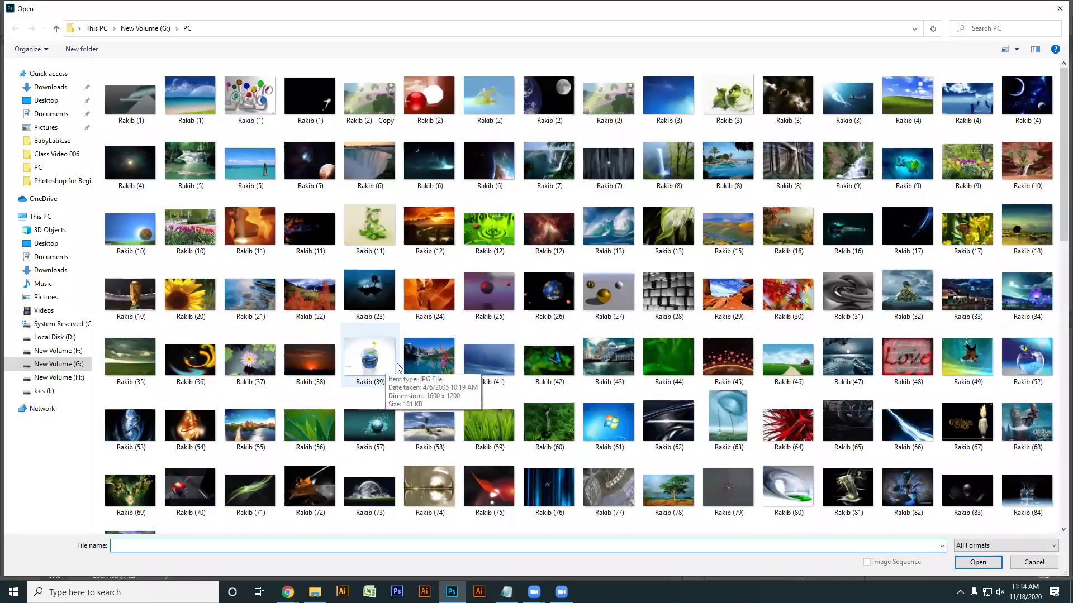
pyautogui.scroll(-3, 399, 367)
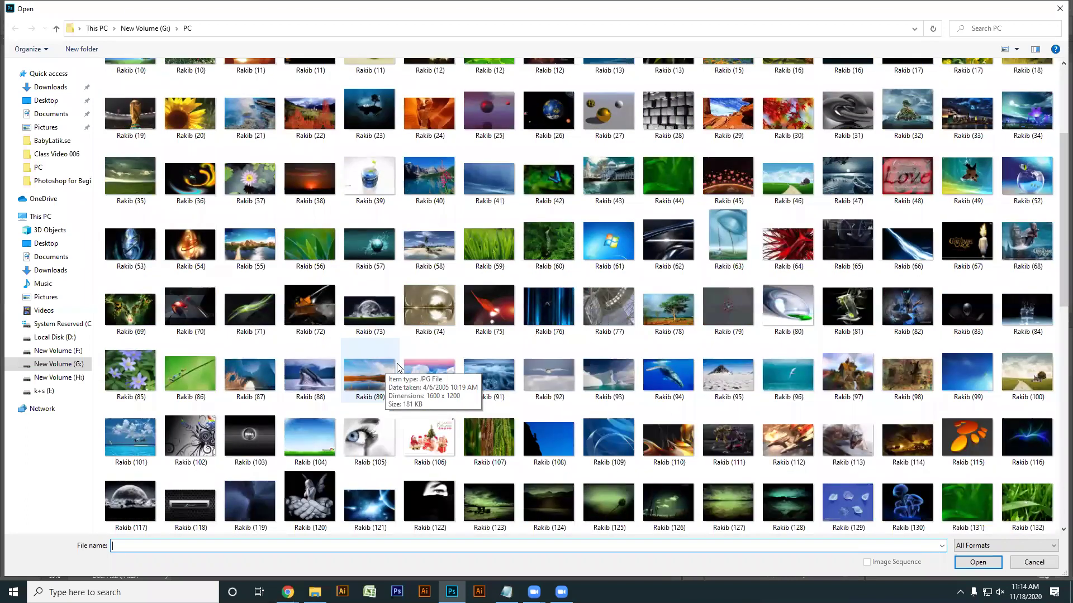
pyautogui.scroll(-3, 398, 367)
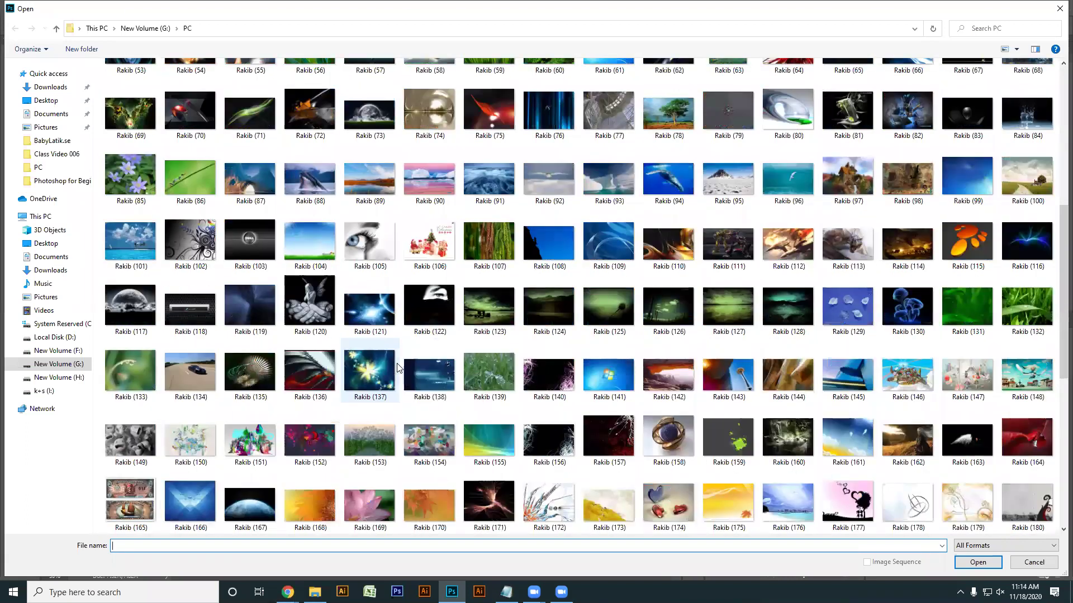
pyautogui.scroll(-4, 398, 367)
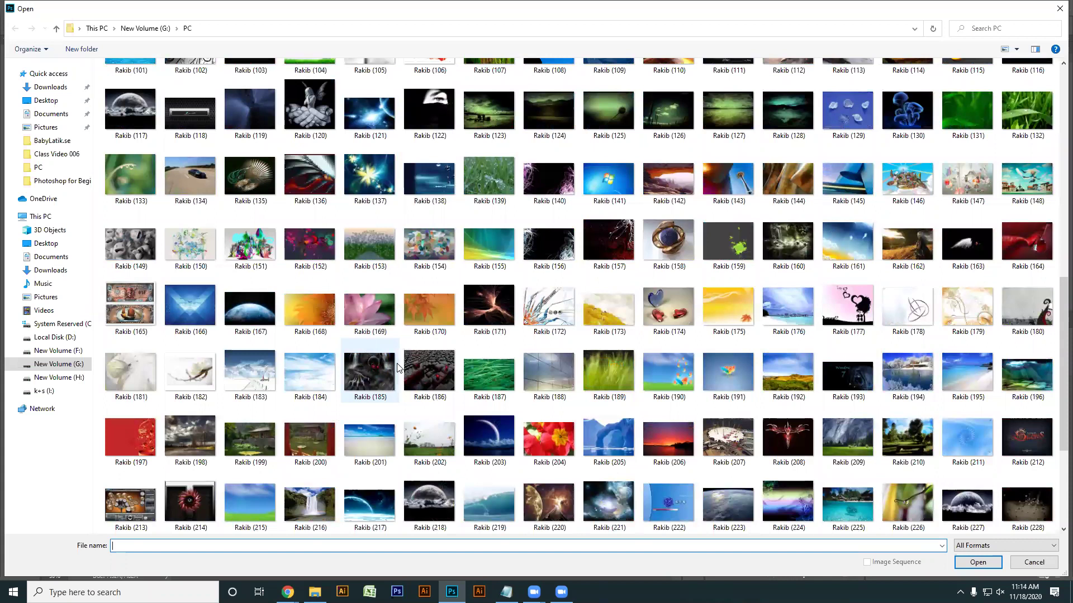
pyautogui.scroll(-4, 398, 367)
# Switch to Chrome and search Google for forest in a new tab.
pyautogui.click(288, 592)
pyautogui.click(227, 544)
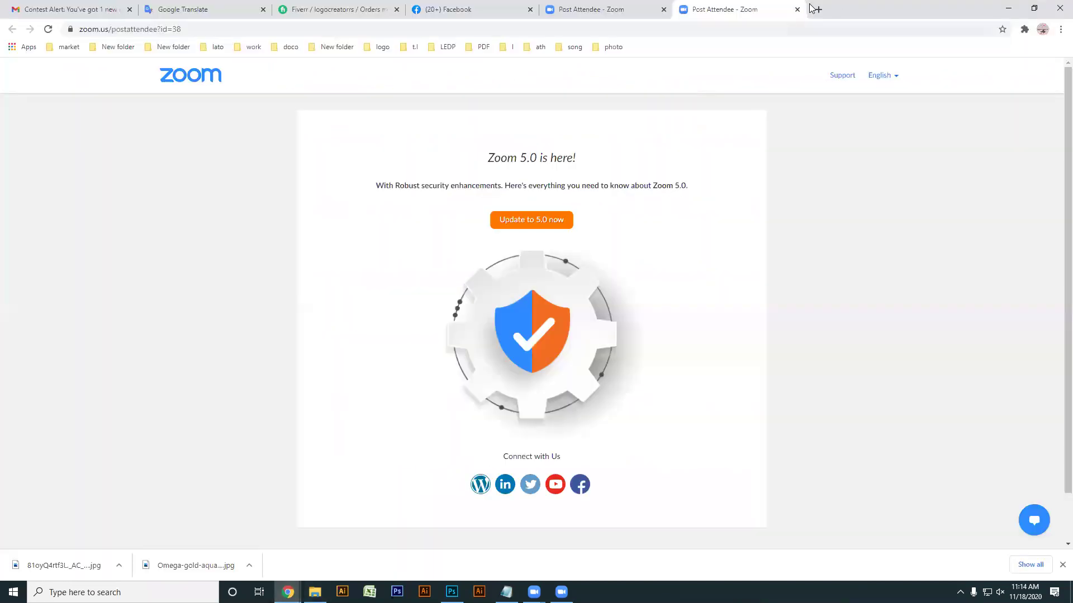
pyautogui.hotkey('ctrl', 't')
pyautogui.write('f')
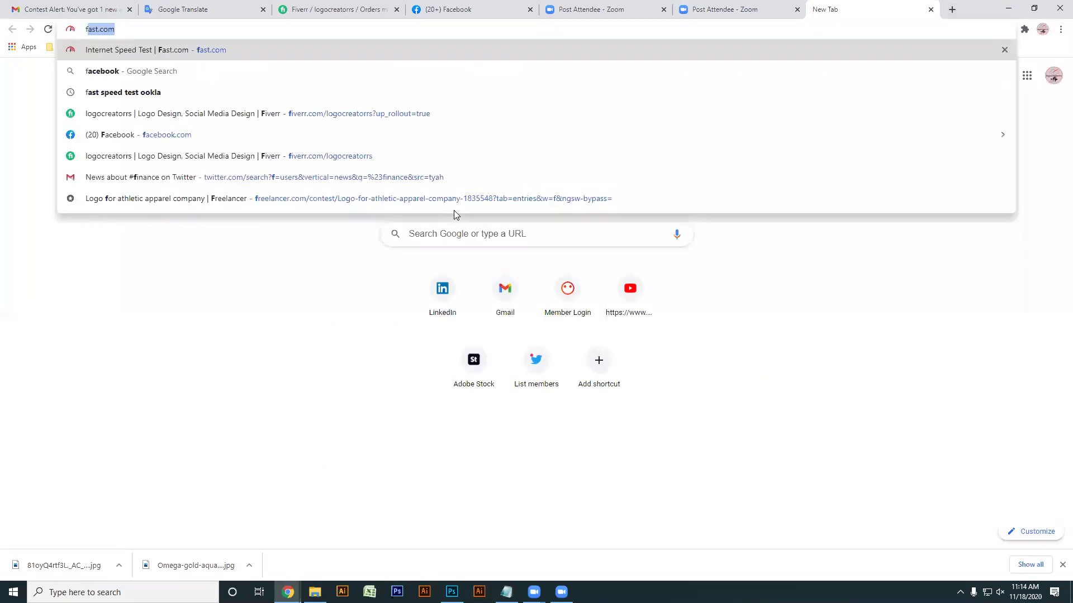
pyautogui.write('orest')
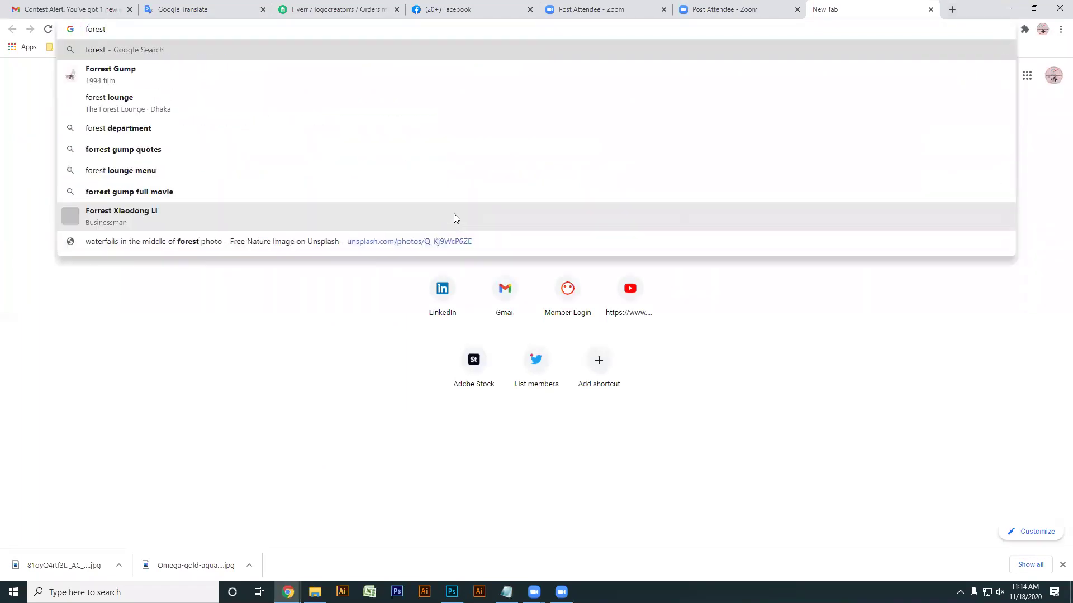
pyautogui.press('Return')
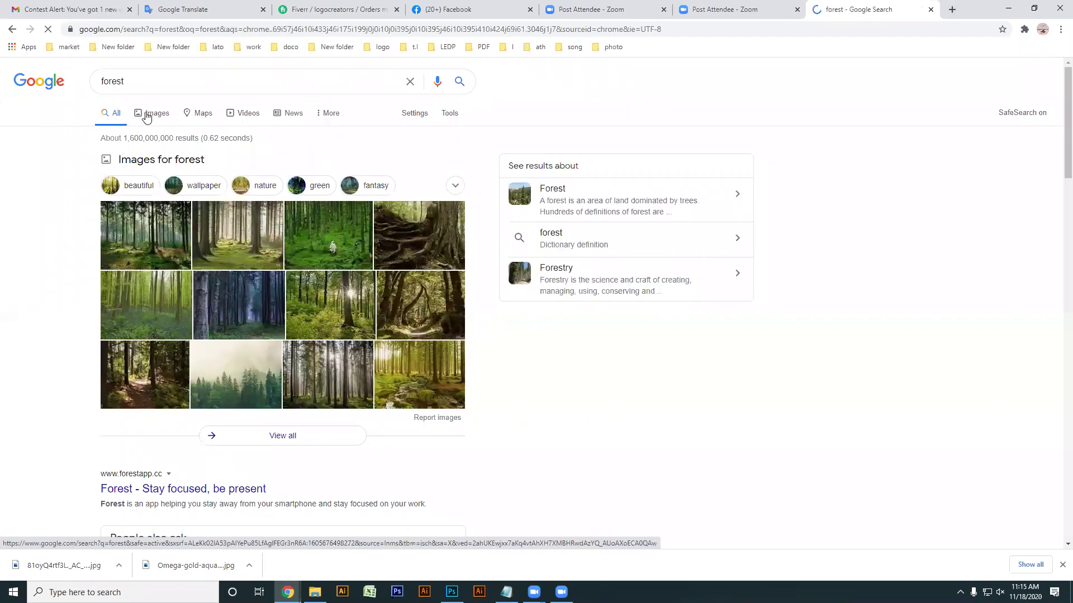
# Copy the search word forest and open the Unsplash website in another new tab.
pyautogui.doubleClick(138, 85)
pyautogui.hotkey('ctrl', 'c')
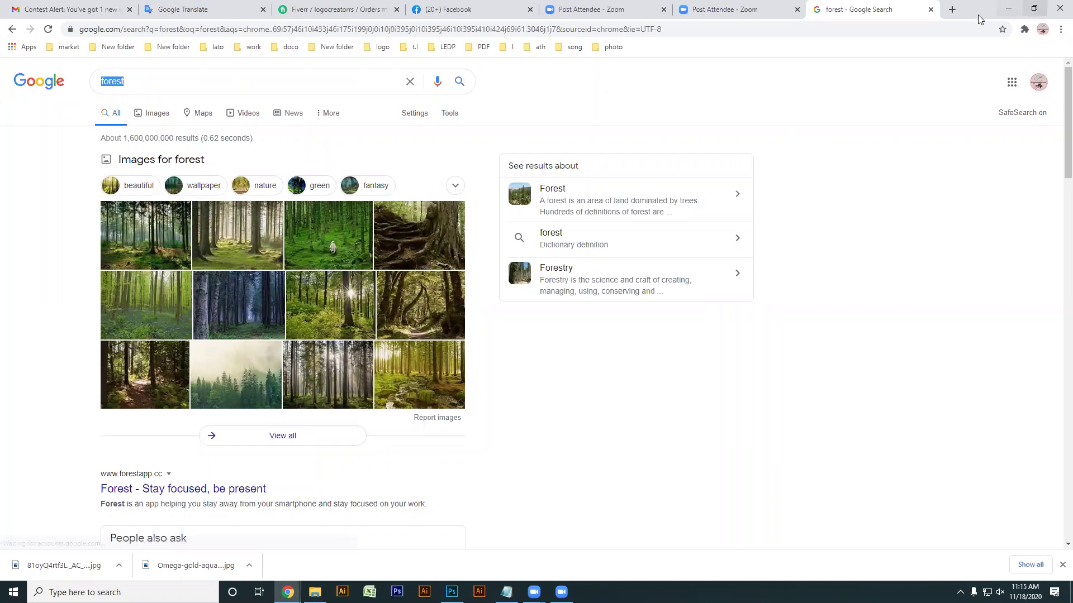
pyautogui.click(952, 9)
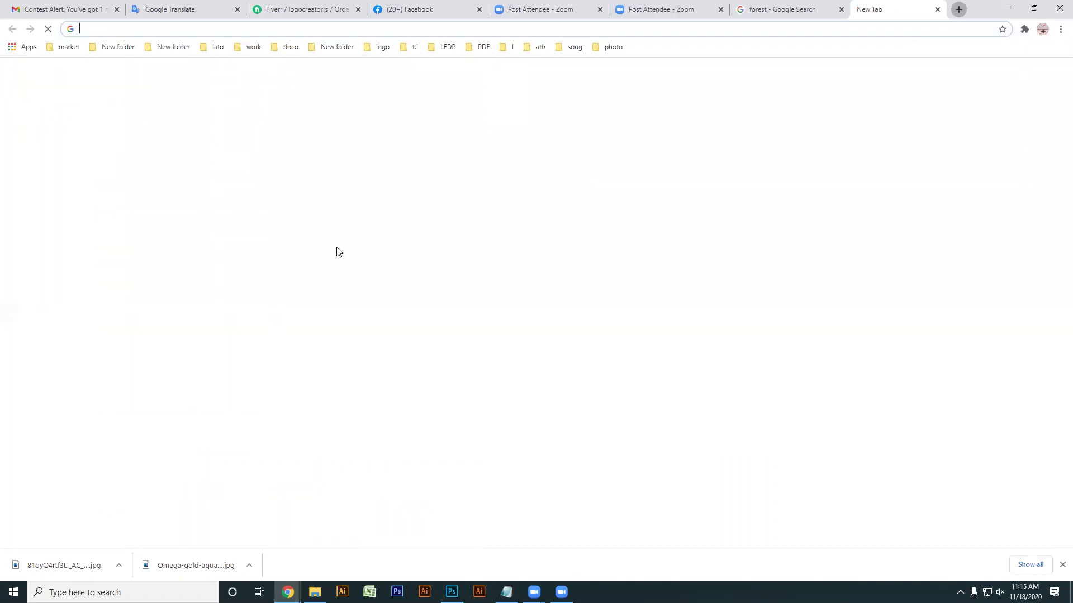
pyautogui.click(70, 48)
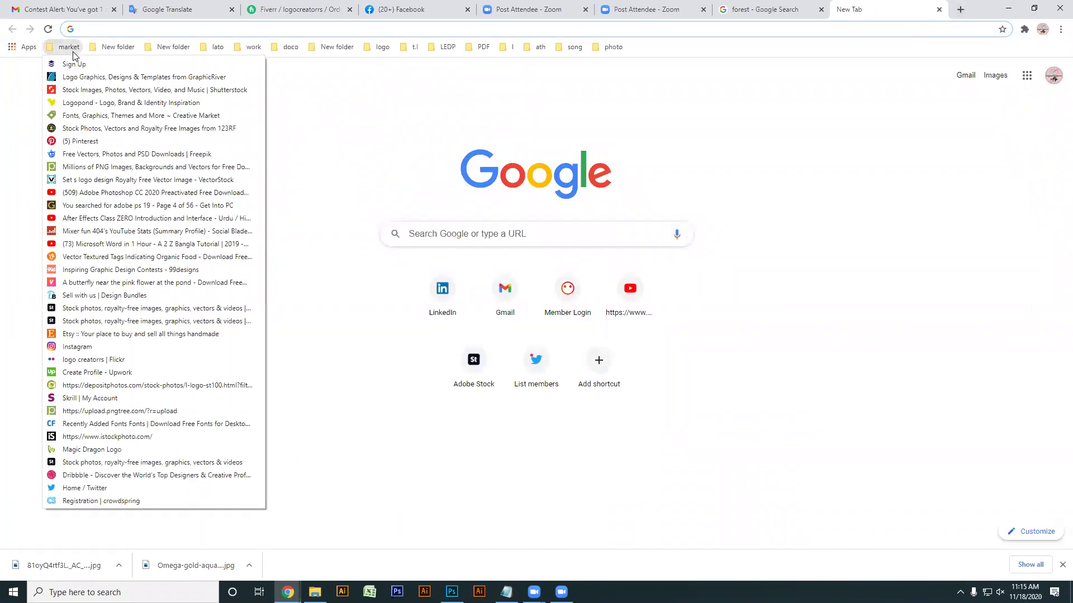
pyautogui.moveTo(120, 47)
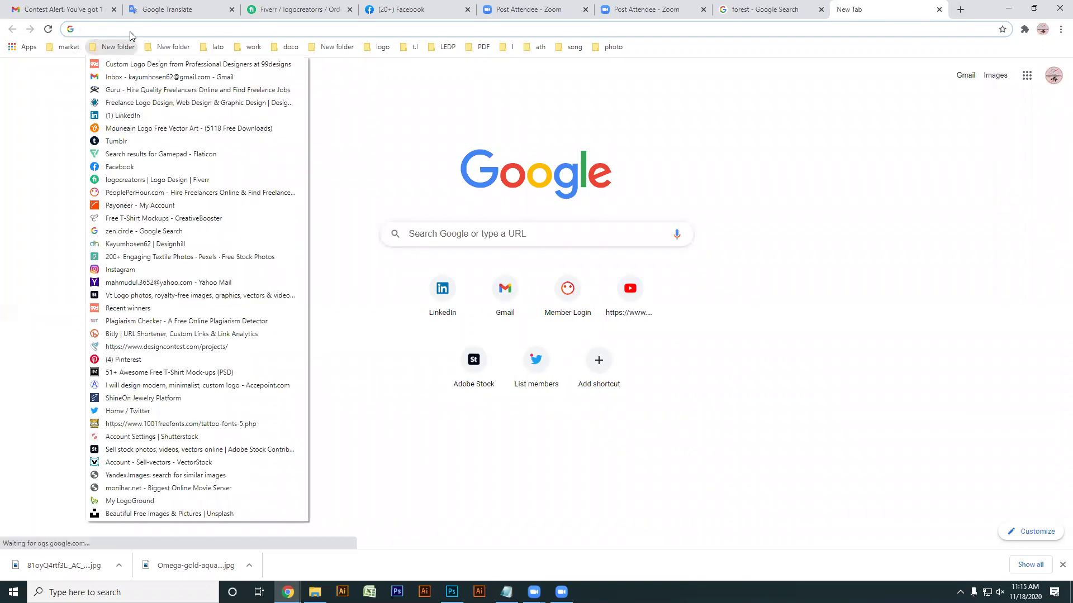
pyautogui.click(147, 28)
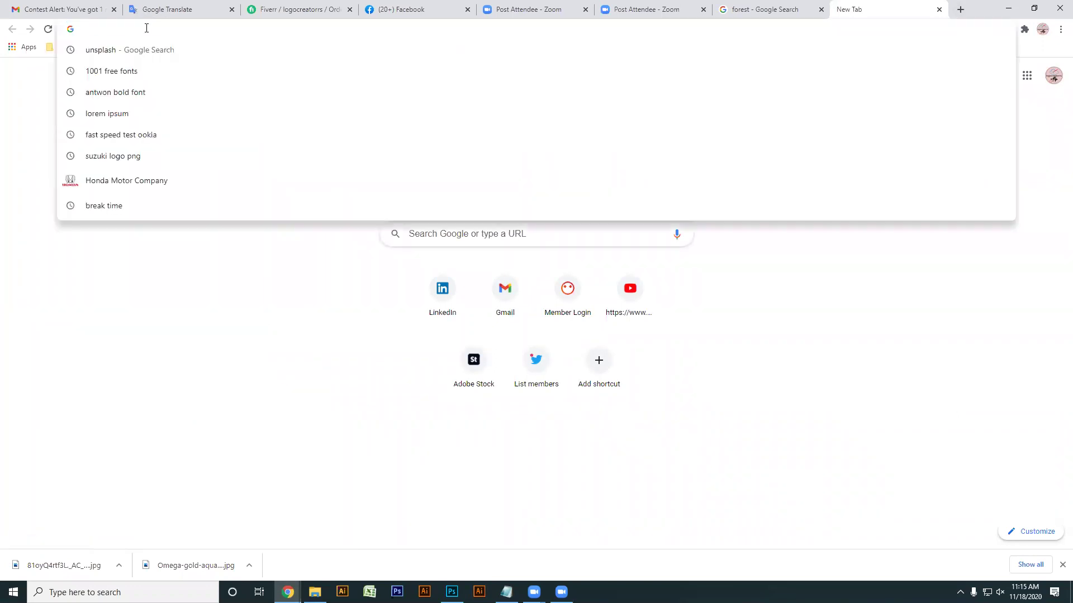
pyautogui.write('u')
pyautogui.click(124, 71)
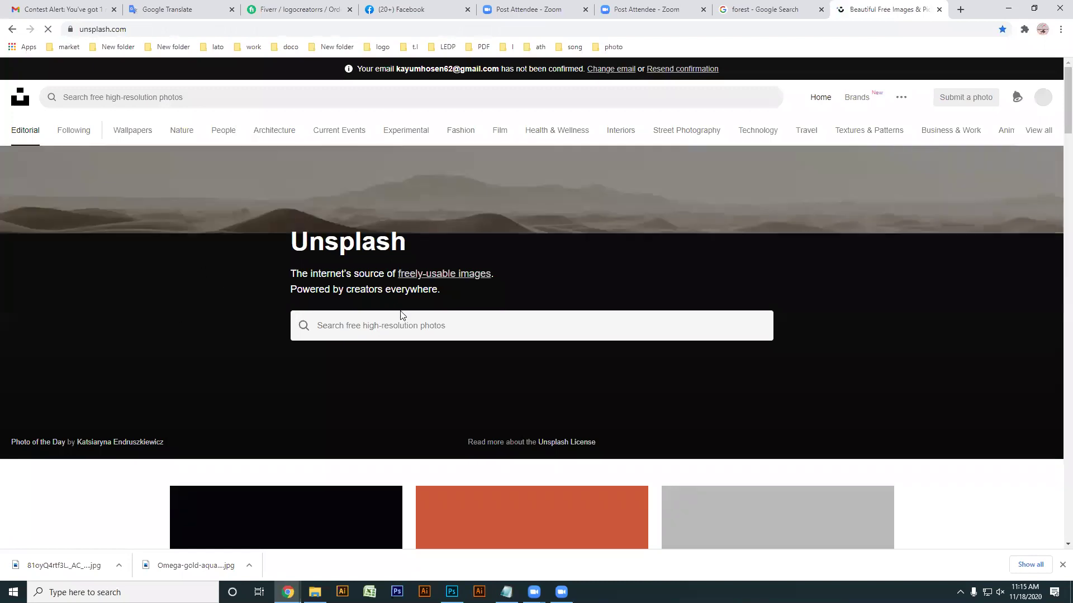
# Search Unsplash for forest using the copied word and view the first photos.
pyautogui.hotkey('ctrl', 'v')
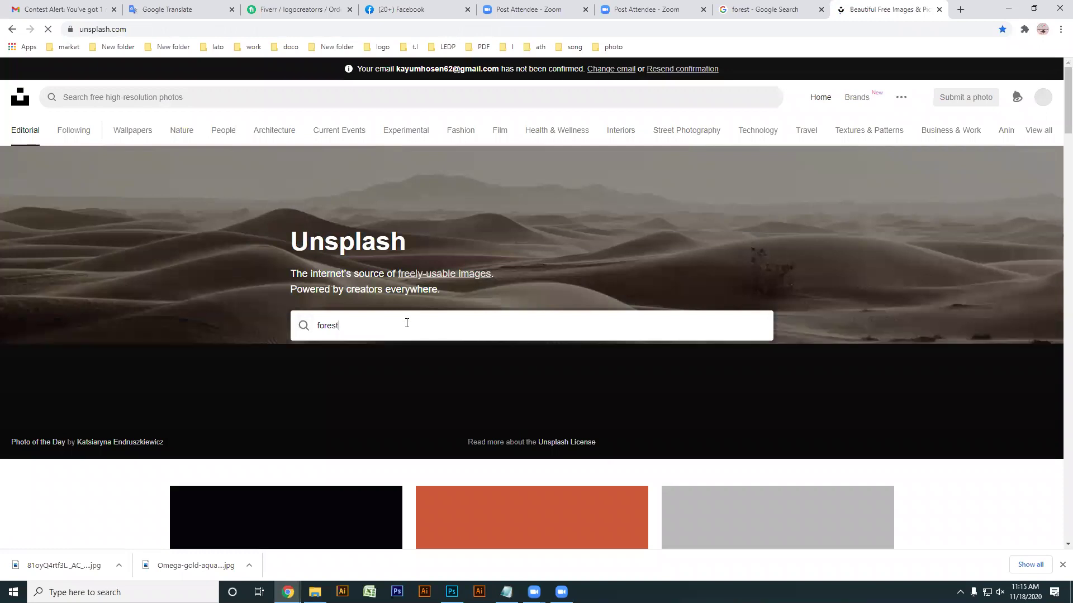
pyautogui.press('Return')
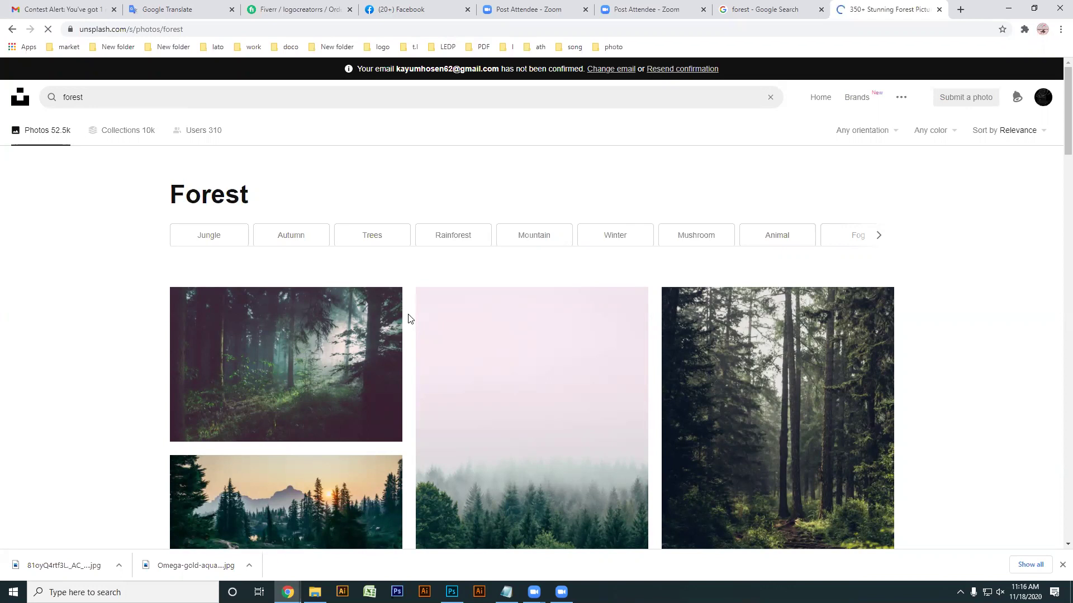
pyautogui.scroll(-4, 414, 329)
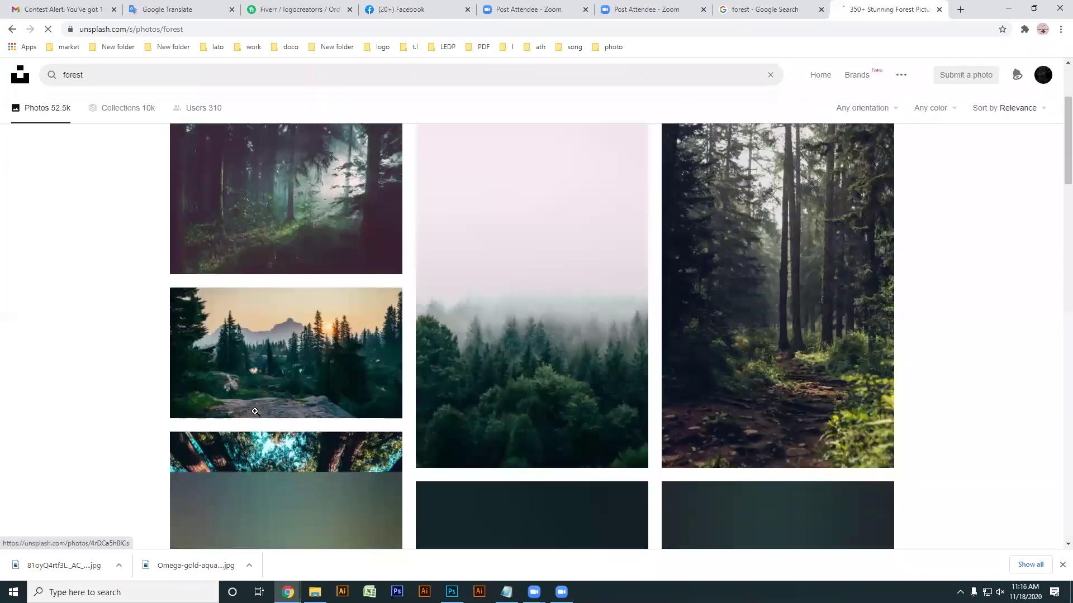
pyautogui.scroll(-2, 268, 397)
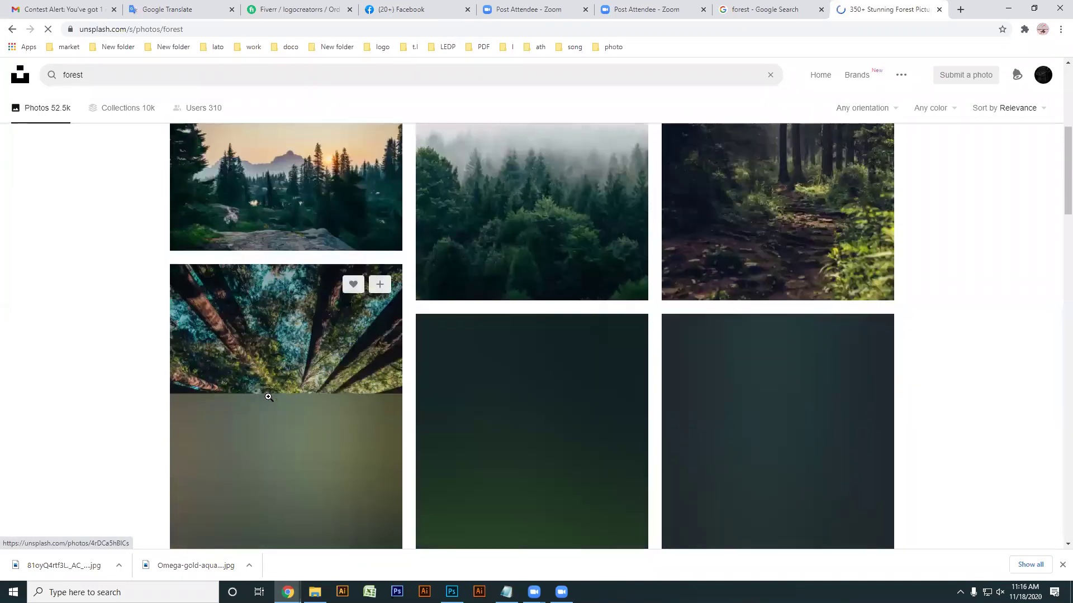
pyautogui.scroll(3, 268, 397)
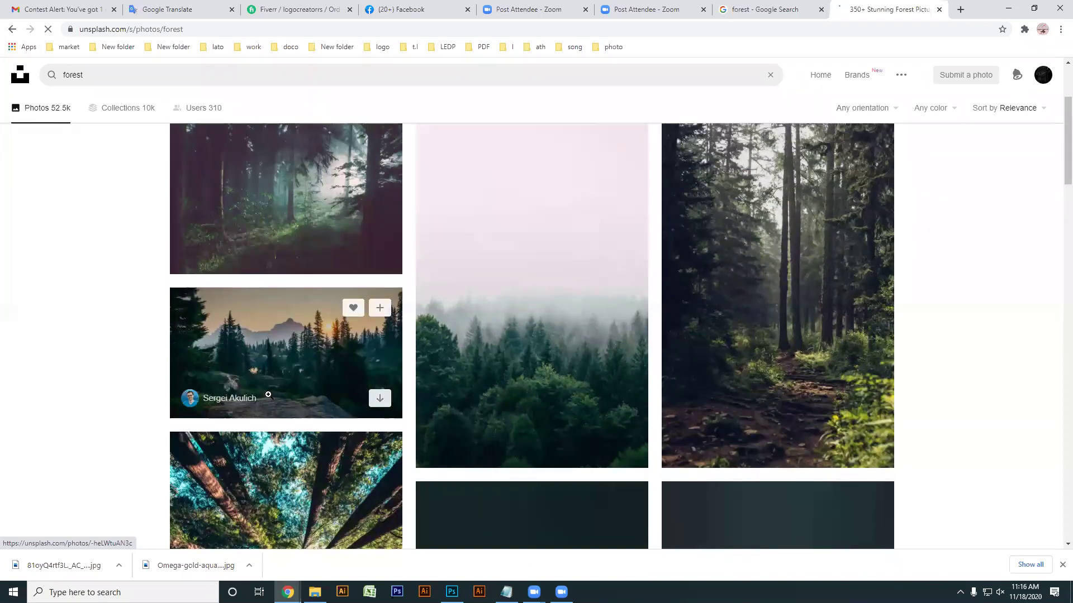
# Check the Gmail inbox and return to the Unsplash forest results.
pyautogui.click(56, 9)
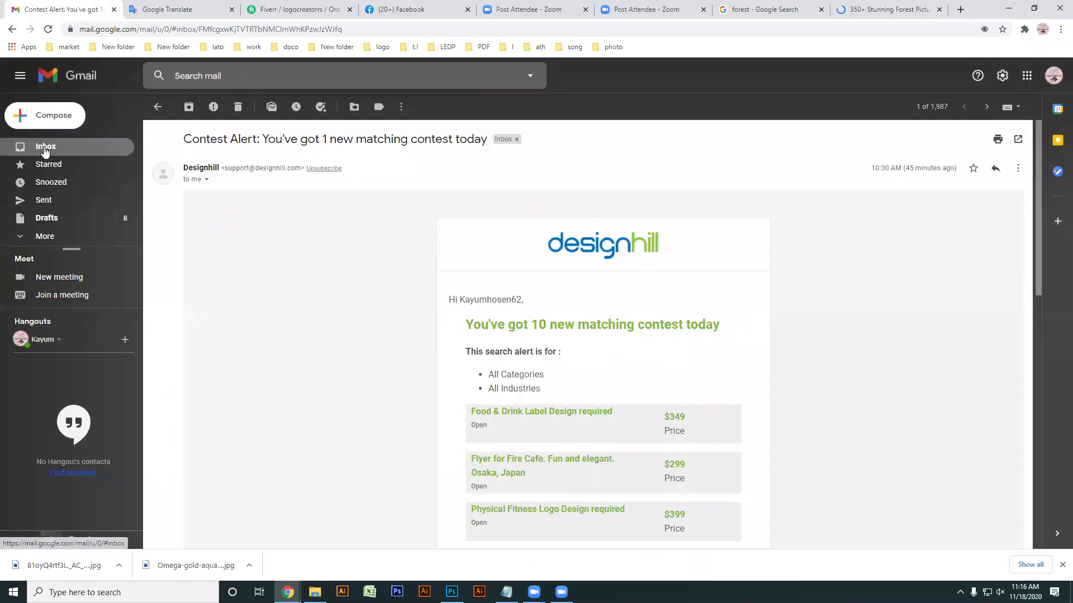
pyautogui.click(46, 146)
pyautogui.click(872, 9)
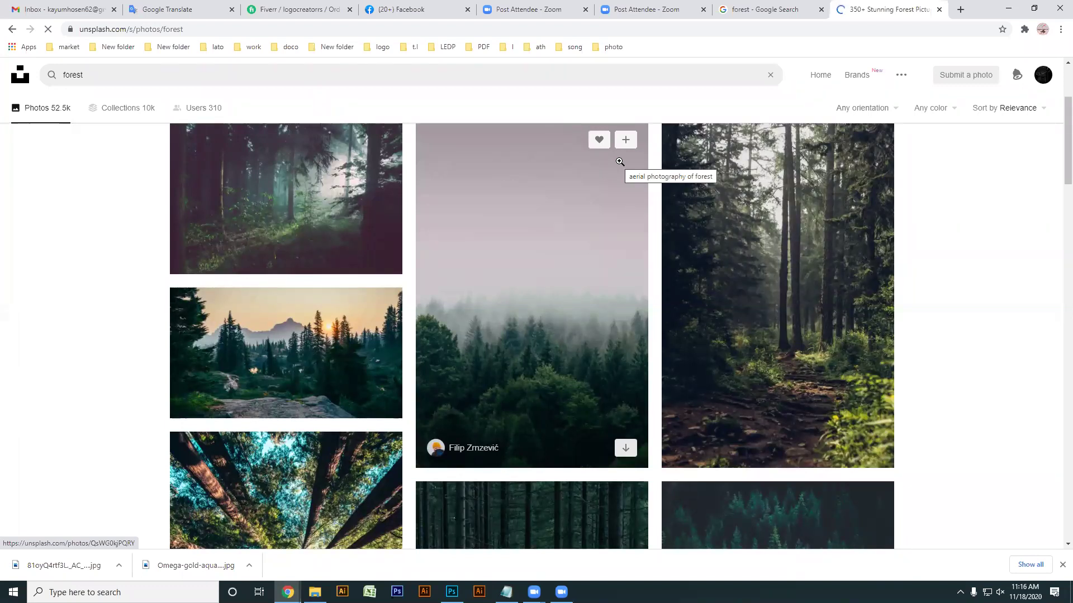
# Examine the Unsplash forest photos for an image suitable for the exercise.
pyautogui.scroll(-6, 373, 431)
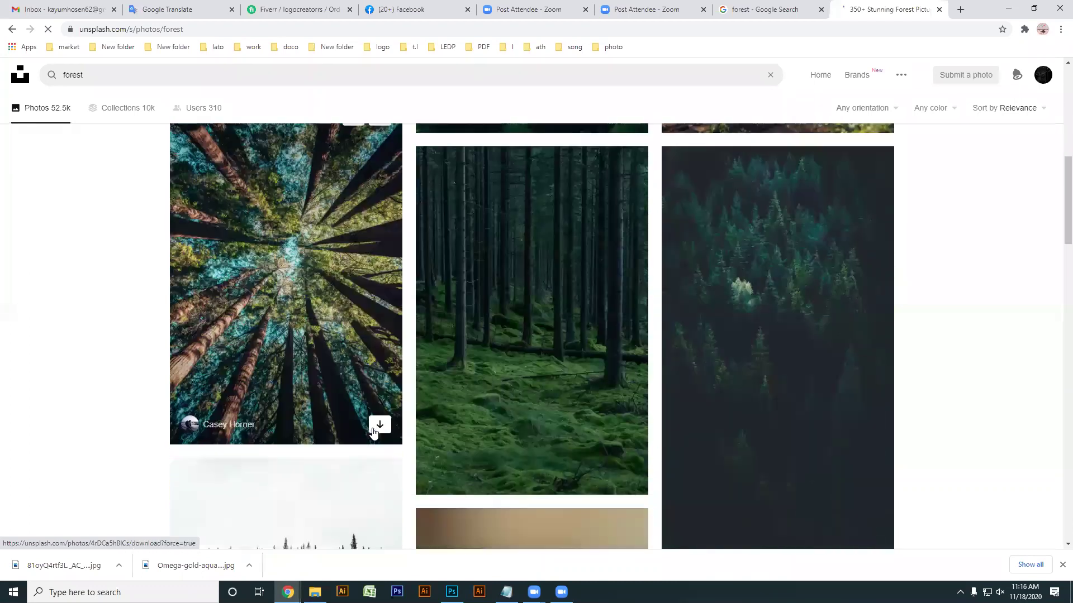
pyautogui.scroll(-7, 373, 432)
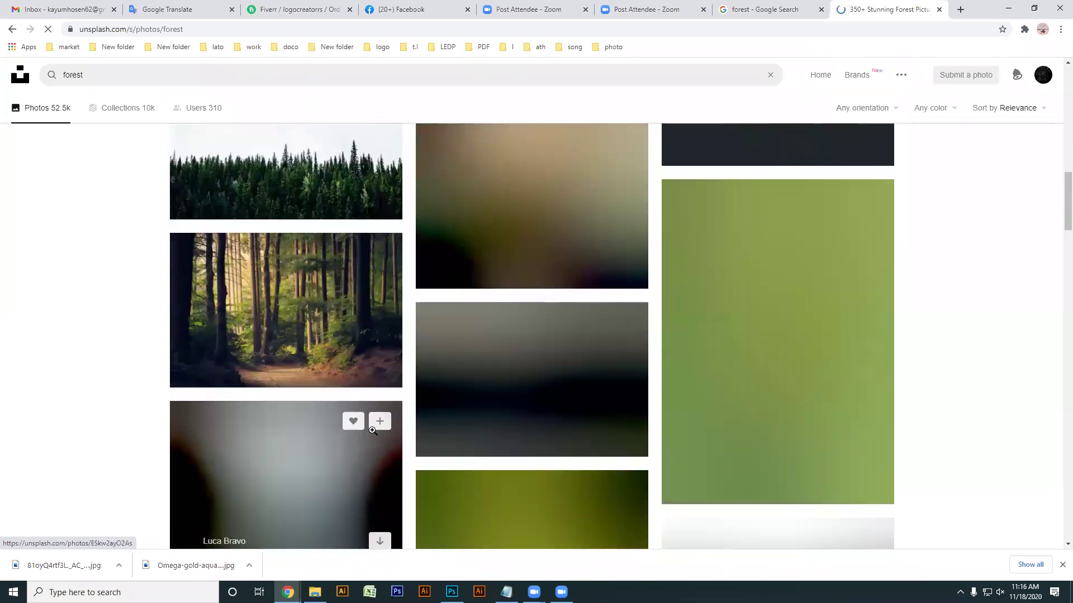
pyautogui.scroll(3, 372, 431)
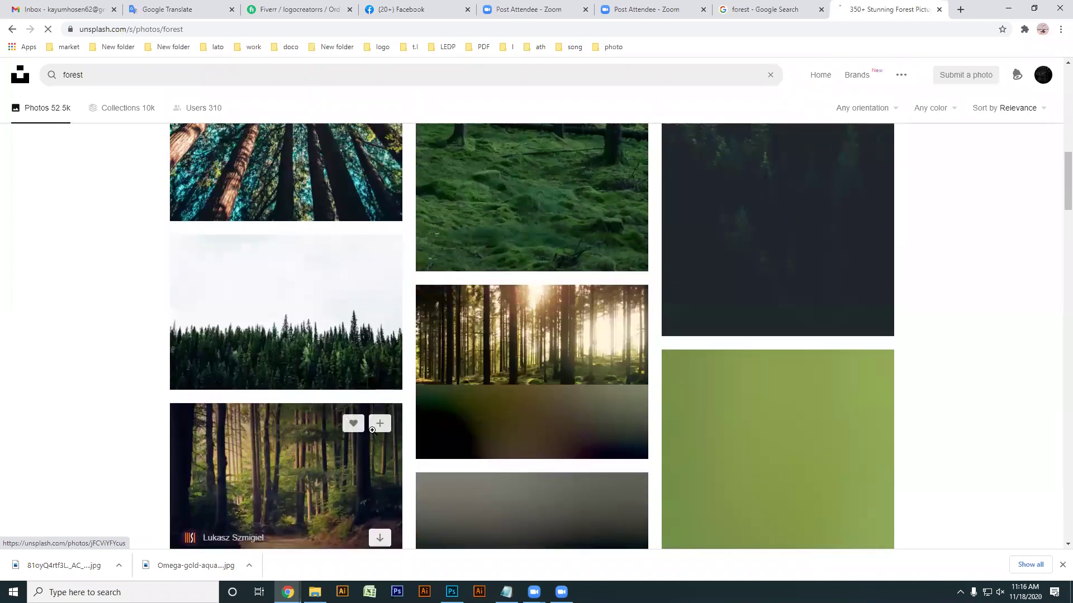
pyautogui.scroll(-2, 373, 432)
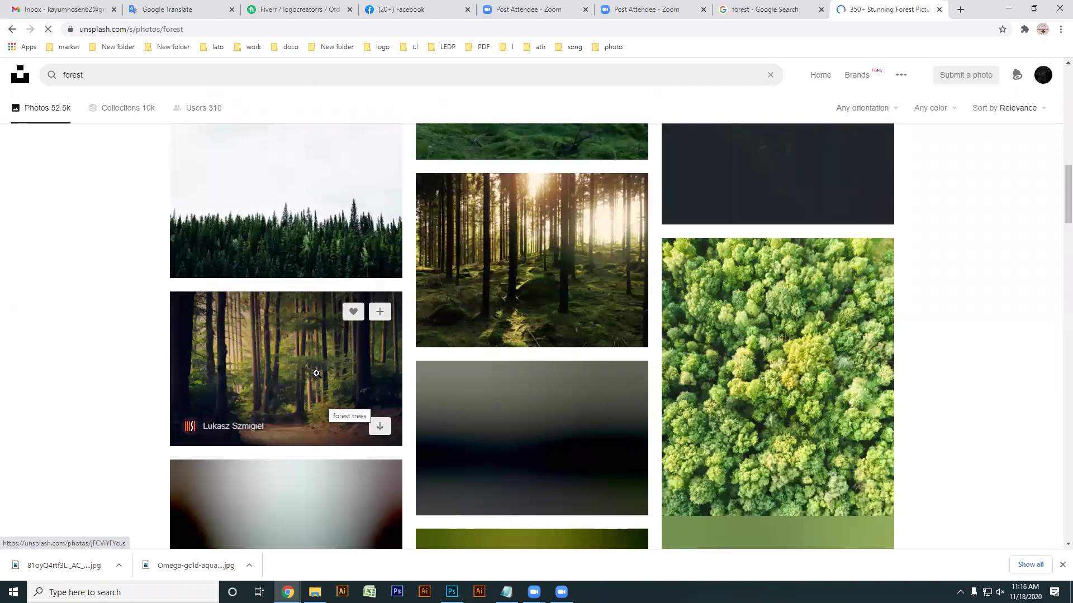
pyautogui.scroll(-1, 316, 374)
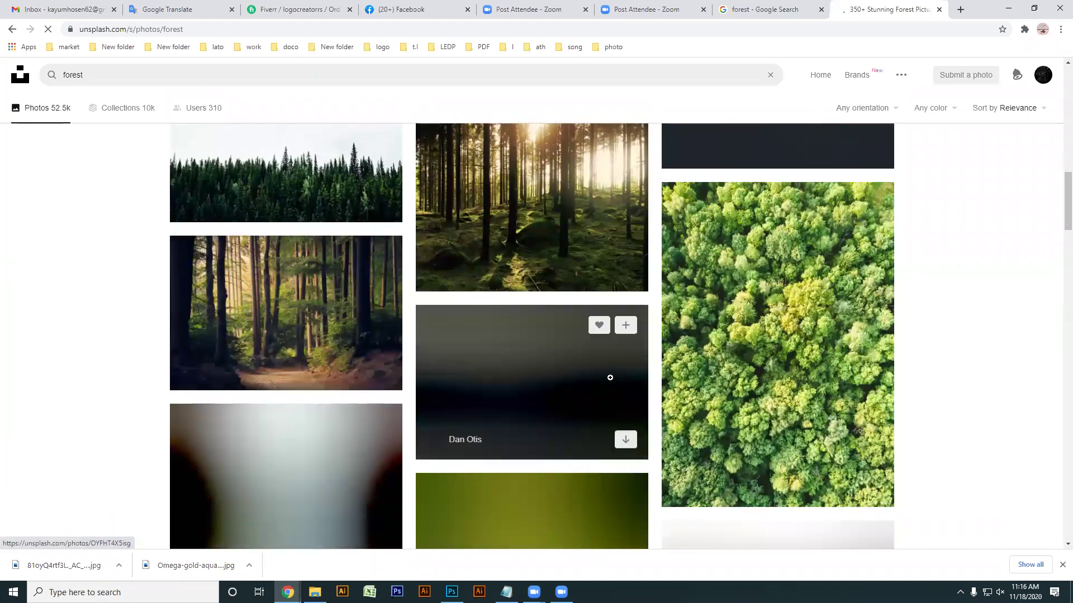
pyautogui.scroll(6, 198, 344)
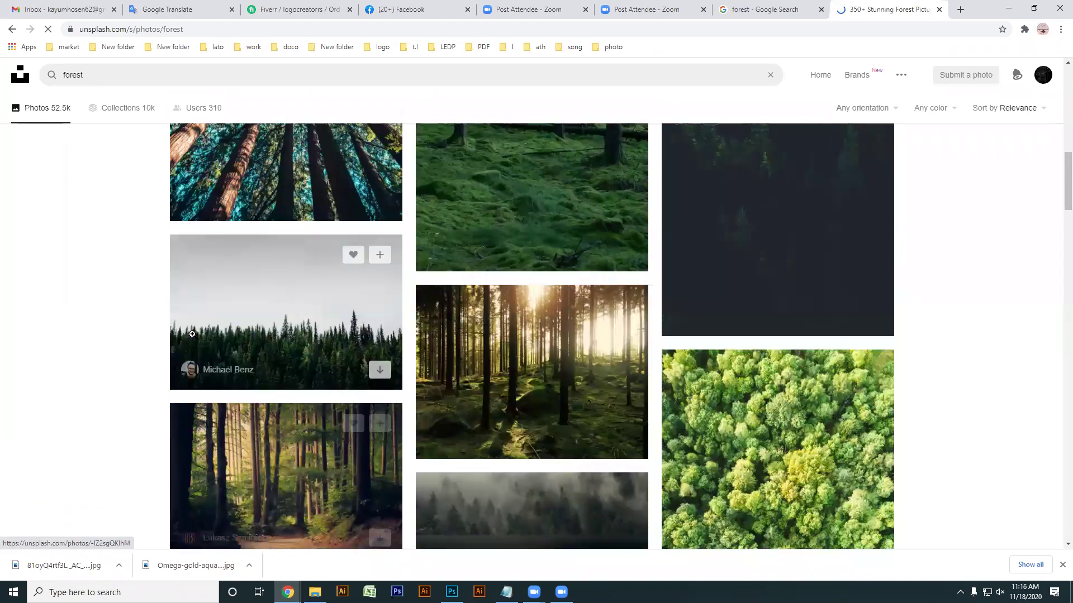
pyautogui.scroll(4, 197, 344)
pyautogui.scroll(5, 198, 348)
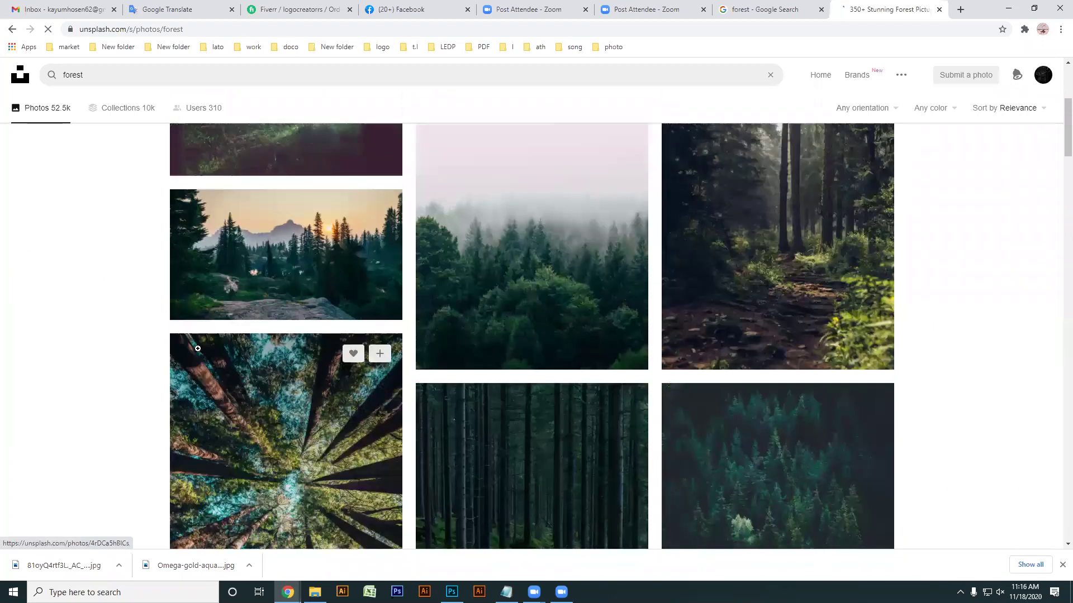
pyautogui.scroll(-12, 198, 348)
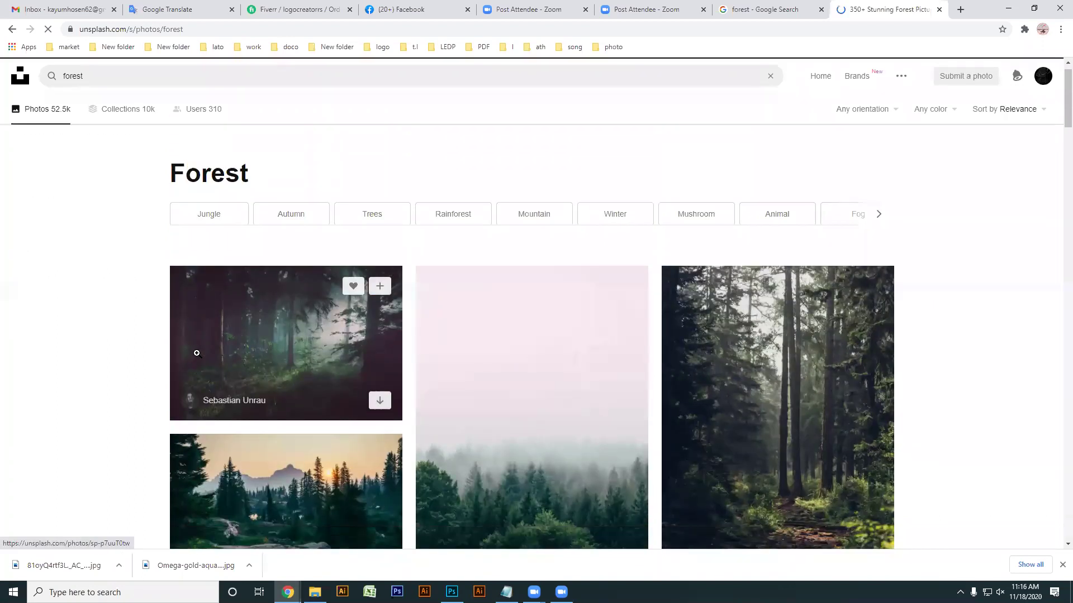
pyautogui.scroll(-10, 196, 358)
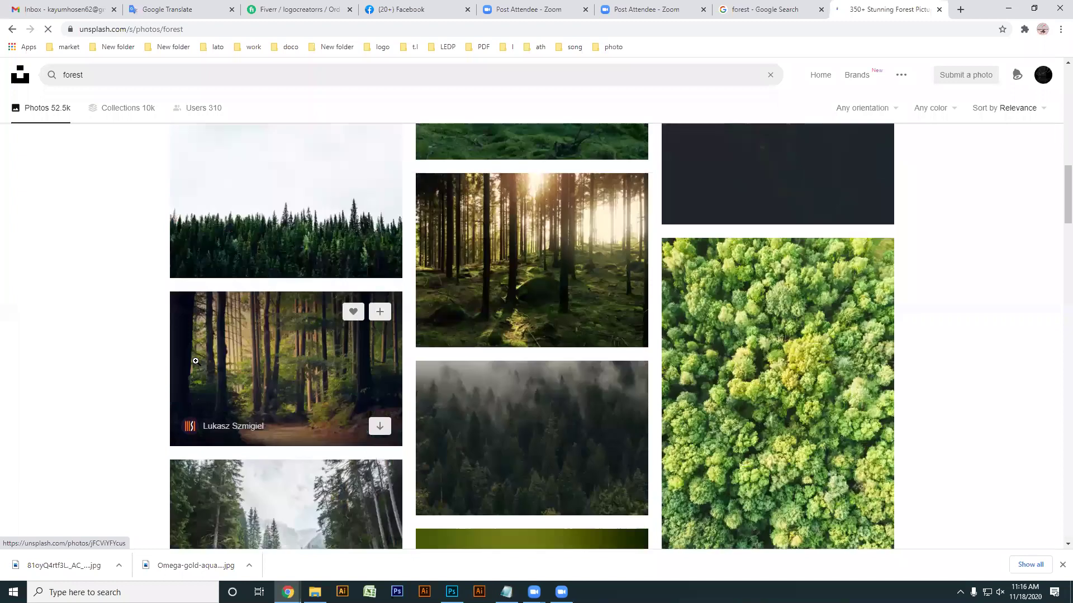
pyautogui.scroll(2, 213, 358)
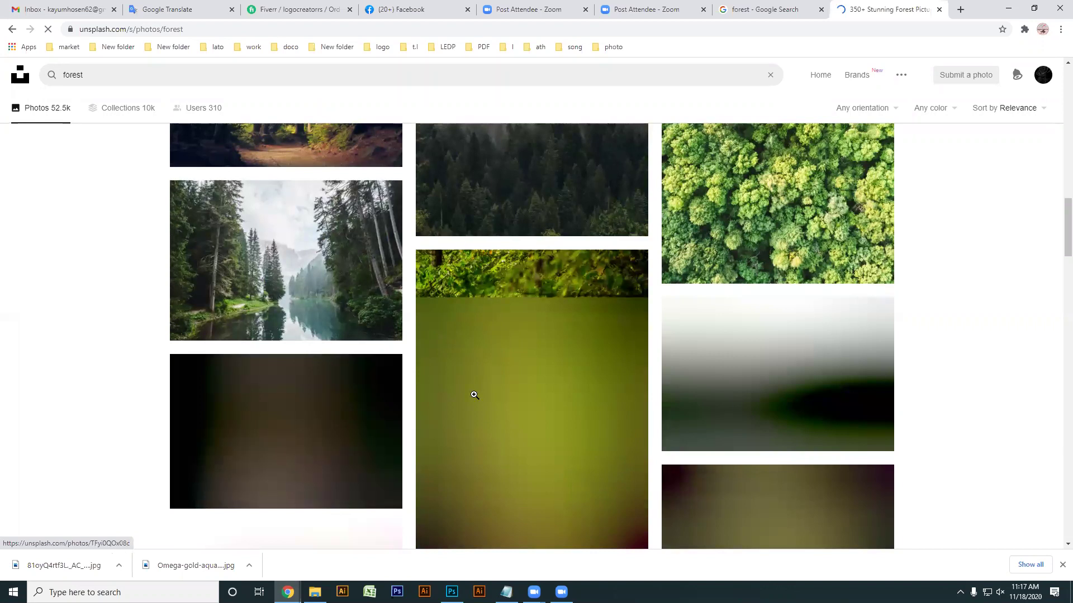
pyautogui.scroll(-1, 481, 393)
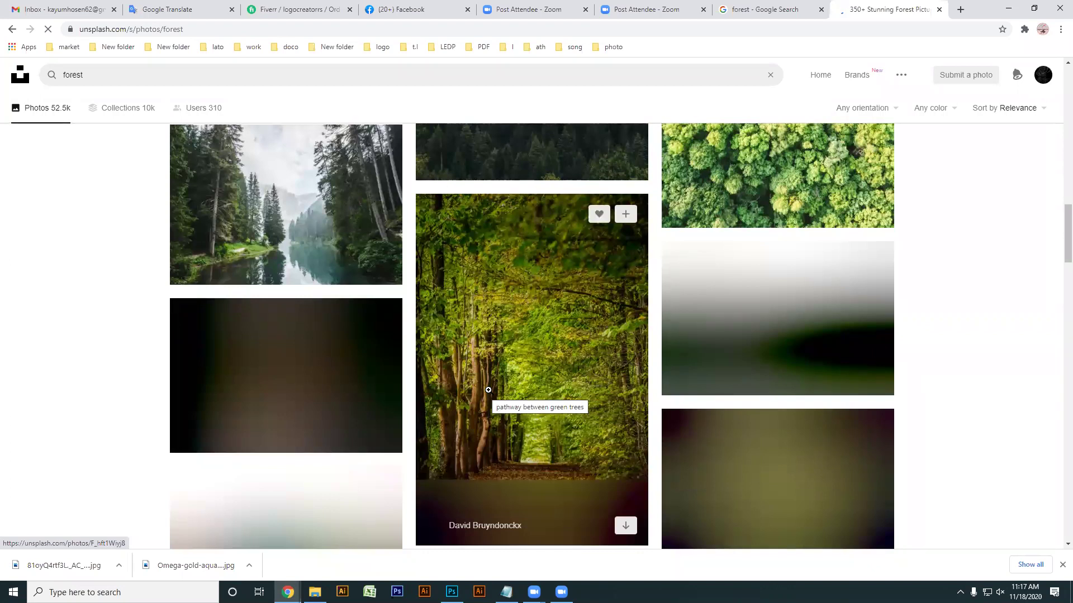
# Browse the PC folder in Photoshop's Open dialog, open forest stream photo 247 and waterfall photo 5, and show the waterfall photo.
pyautogui.scroll(-5, 485, 363)
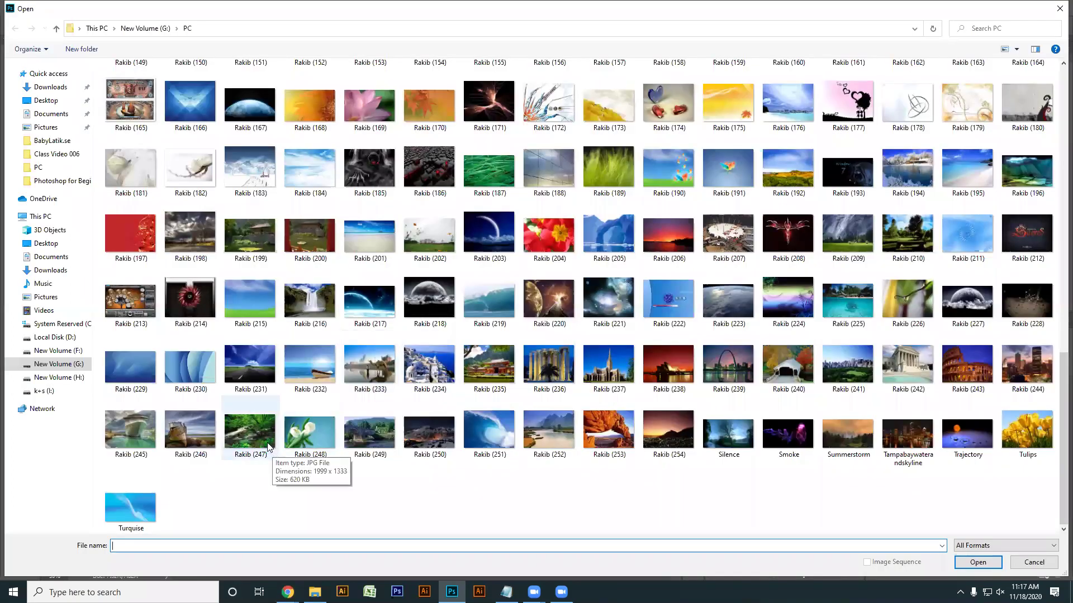
pyautogui.scroll(3, 269, 447)
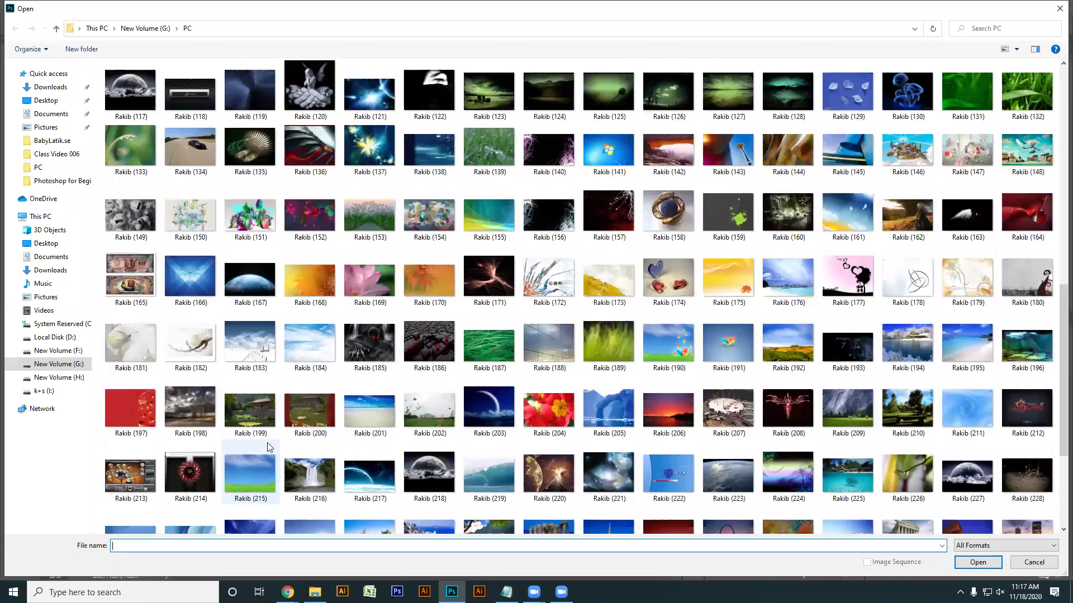
pyautogui.scroll(3, 634, 344)
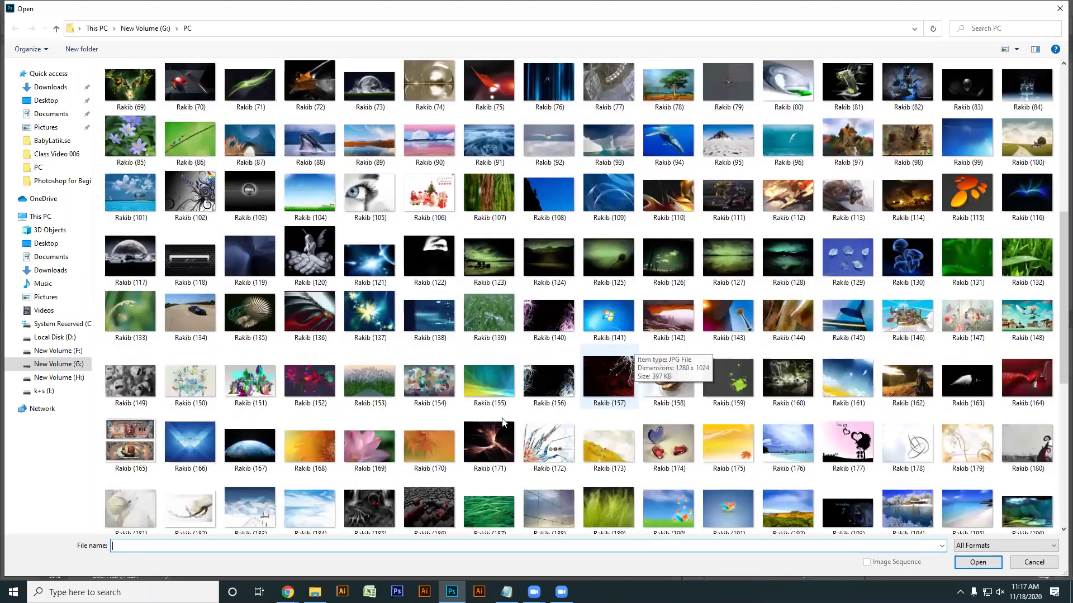
pyautogui.scroll(3, 283, 419)
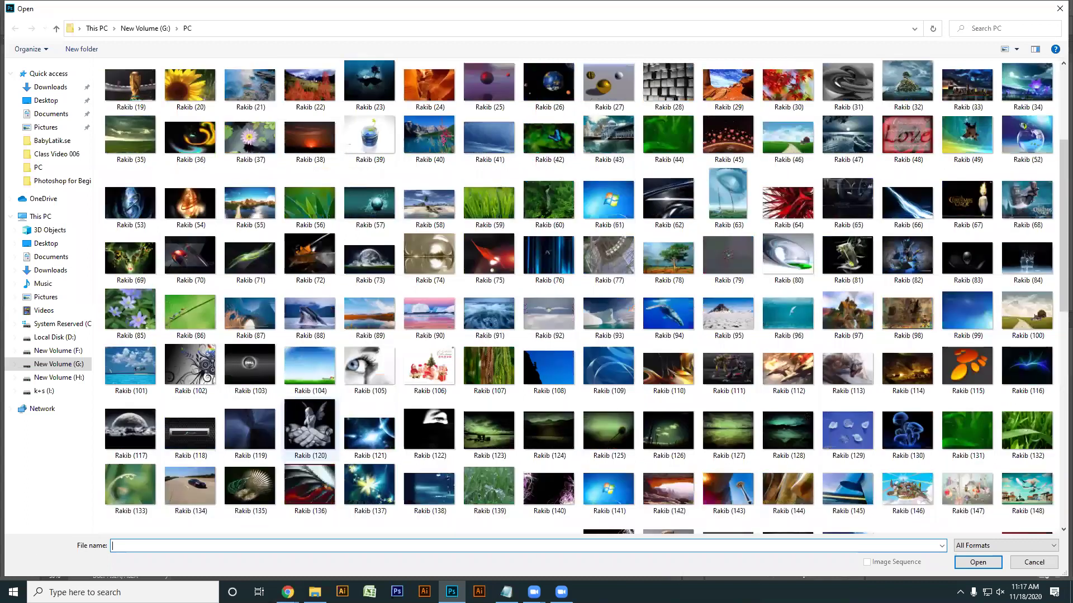
pyautogui.scroll(3, 343, 416)
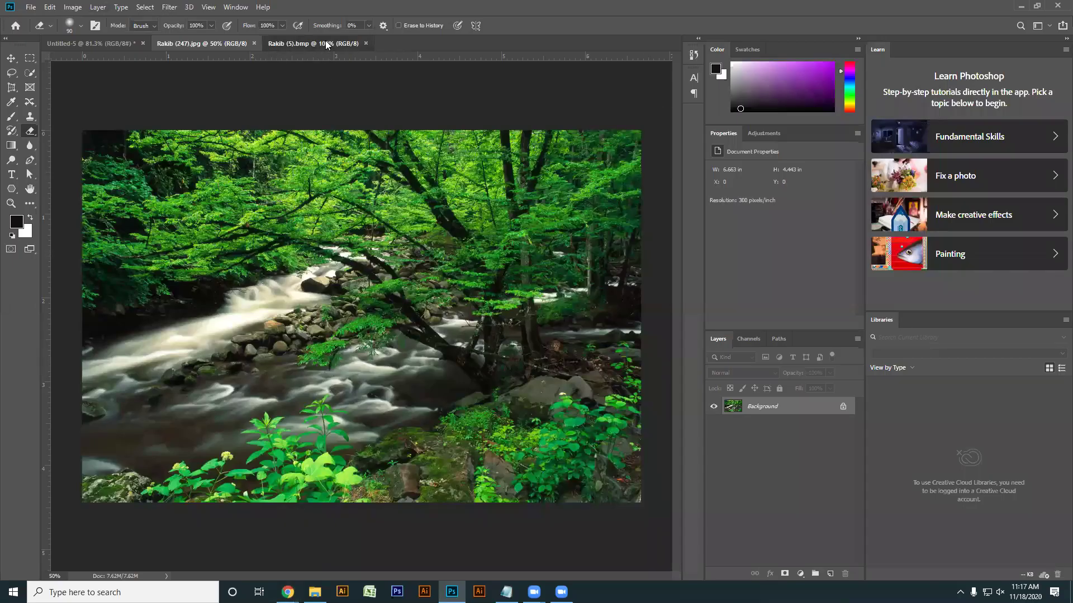
pyautogui.click(327, 45)
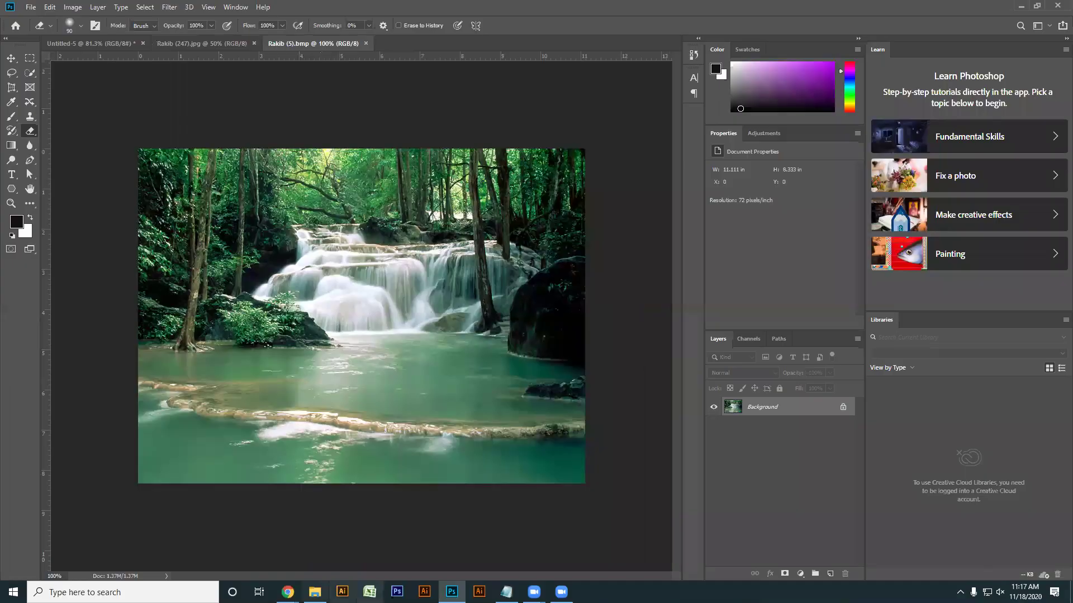
# Return to the Unsplash forest results in Chrome and view the lush green pine forest photo with its related photos.
pyautogui.hotkey('alt', 'Tab')
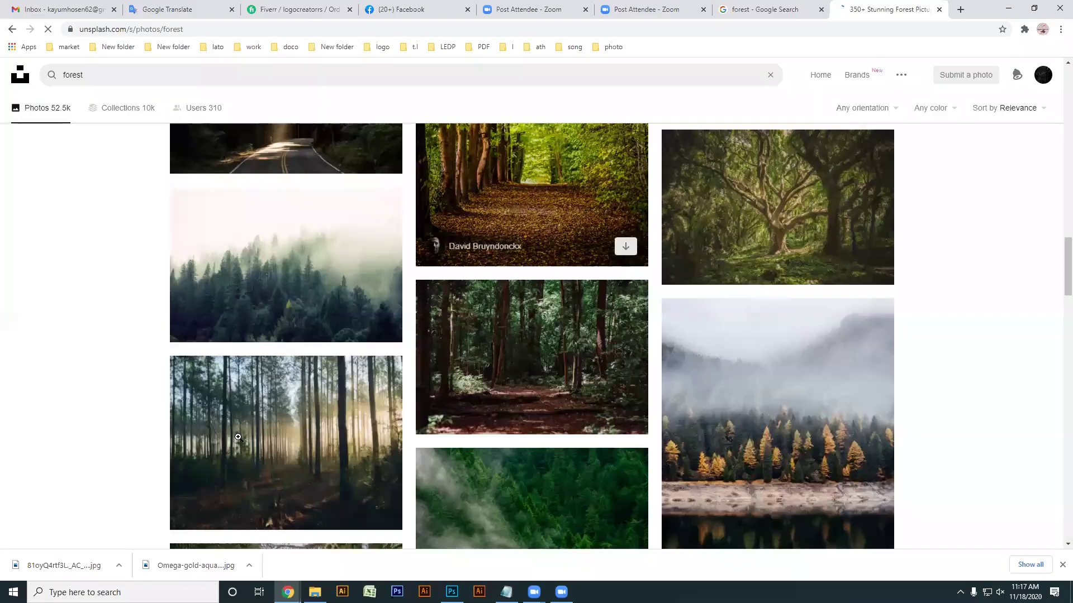
pyautogui.scroll(-4, 241, 436)
pyautogui.click(567, 279)
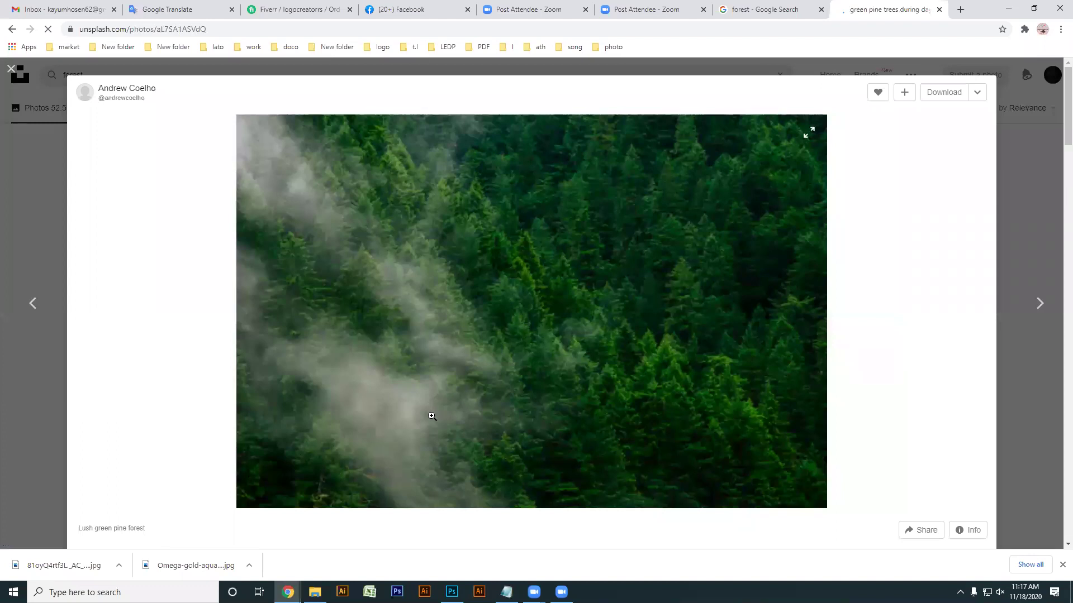
pyautogui.scroll(-10, 510, 386)
pyautogui.scroll(4, 510, 385)
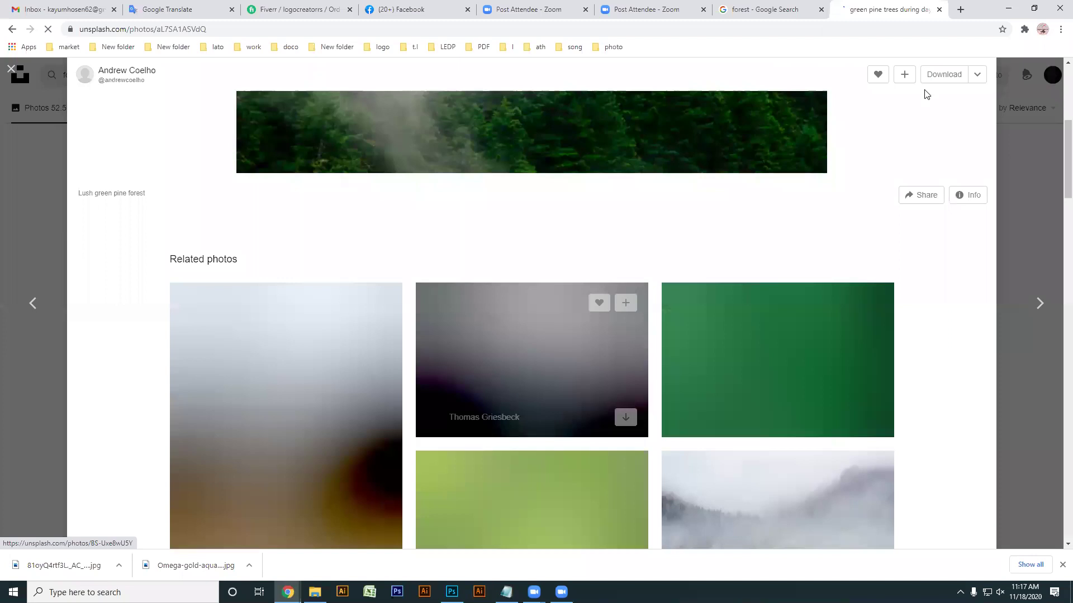
# Run an internet speed test on fast.com in a new tab.
pyautogui.click(961, 10)
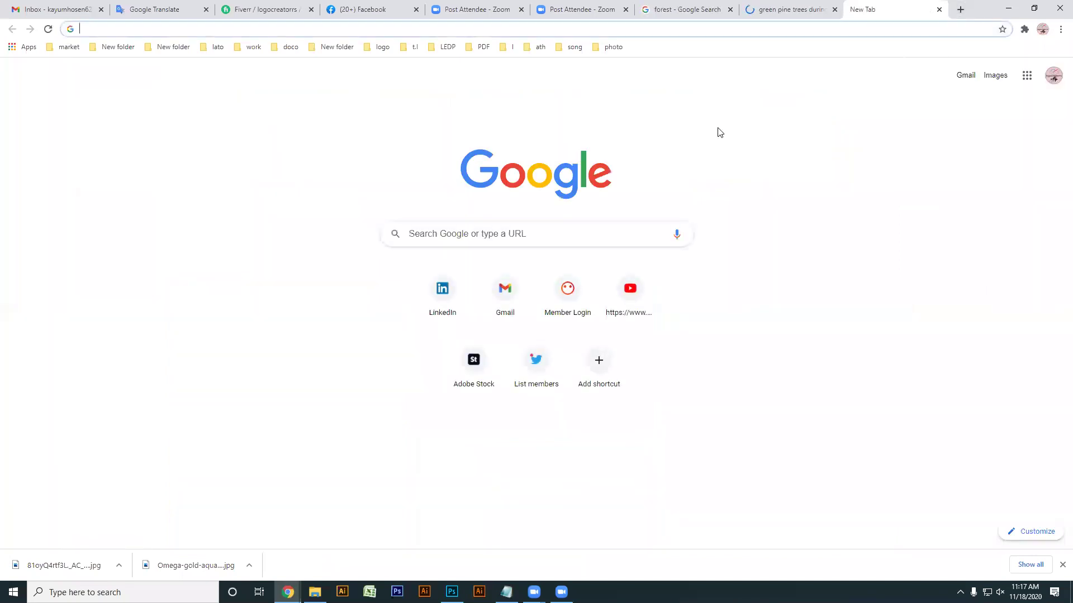
pyautogui.write('f')
pyautogui.press('Return')
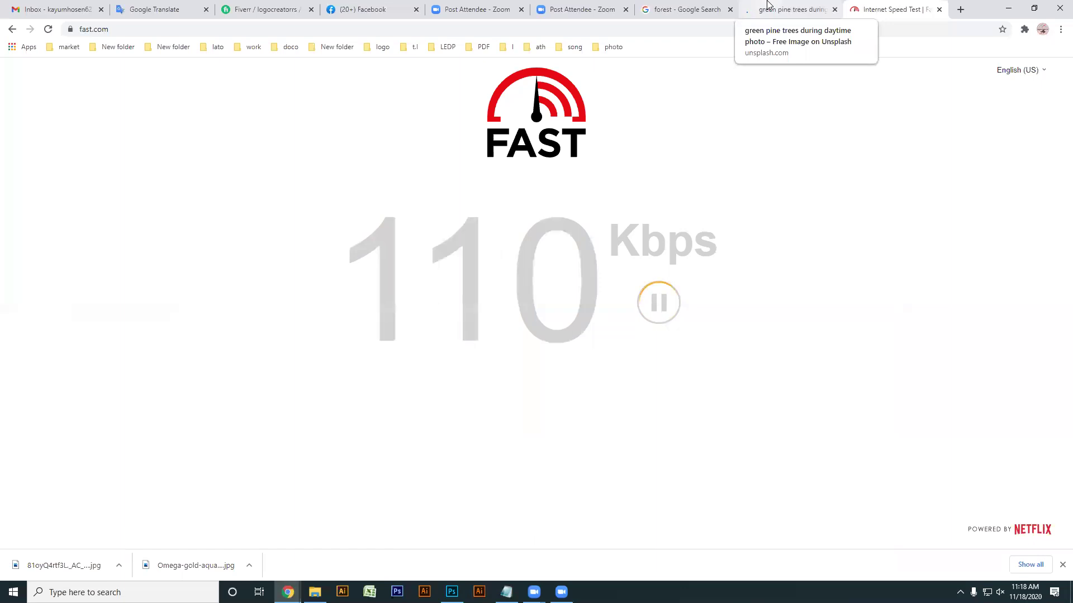
# Look through the related photos of the pine forest image and check the internet speed result.
pyautogui.click(767, 4)
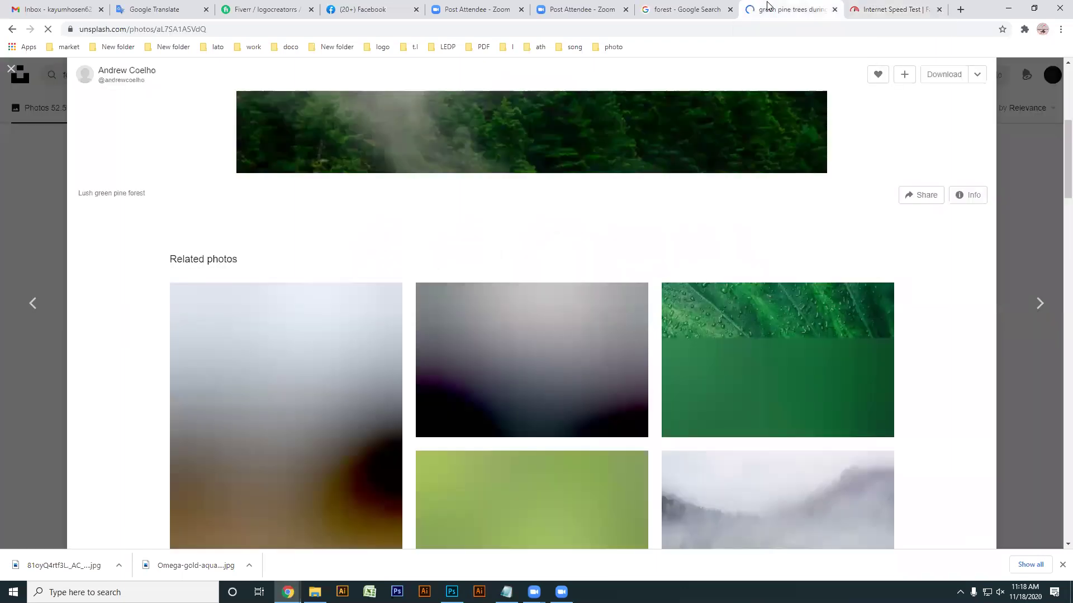
pyautogui.scroll(-9, 597, 240)
pyautogui.scroll(-5, 596, 241)
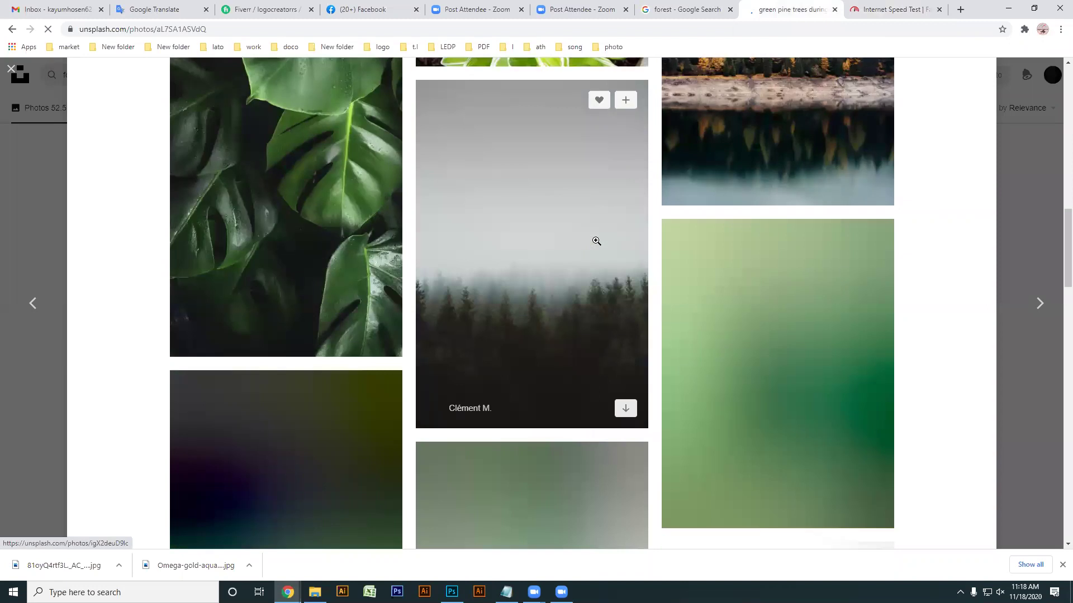
pyautogui.scroll(1, 596, 241)
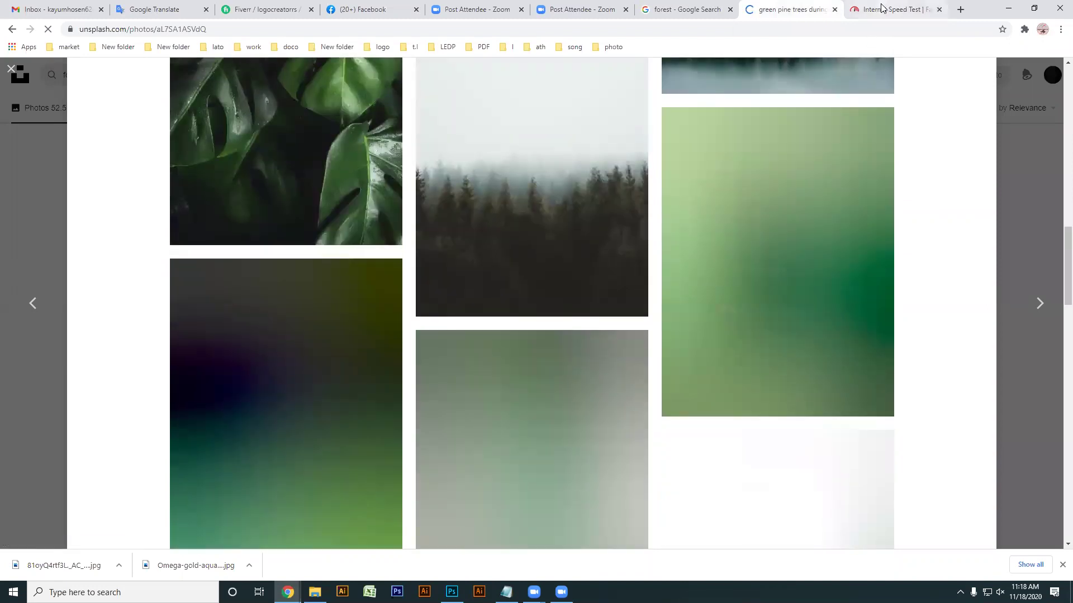
pyautogui.click(892, 9)
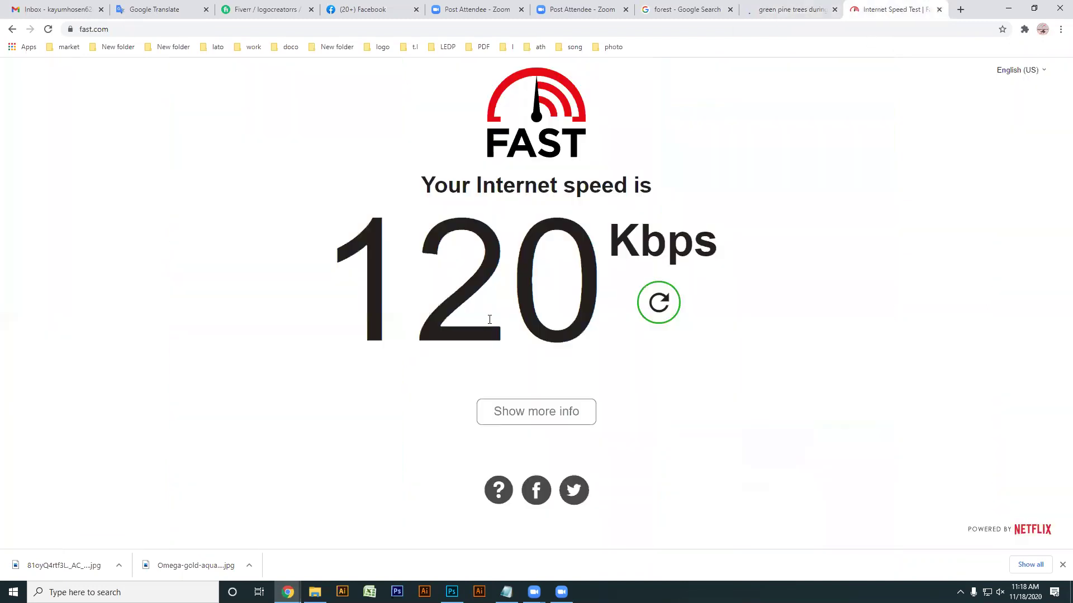
# Close the pine forest photo on Unsplash and look further down the forest results.
pyautogui.click(797, 4)
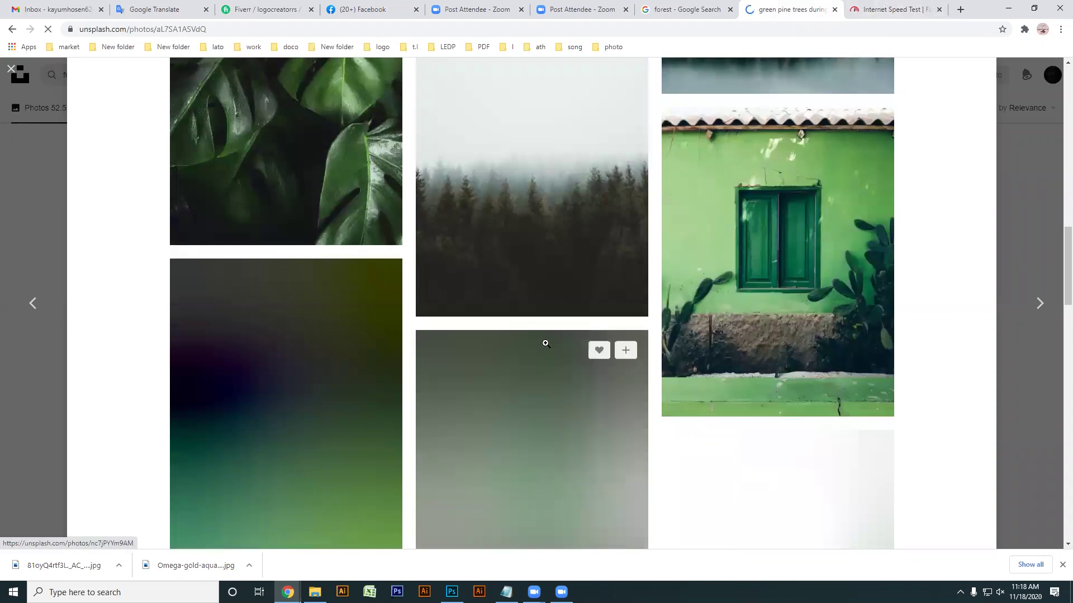
pyautogui.scroll(10, 546, 342)
pyautogui.scroll(9, 550, 344)
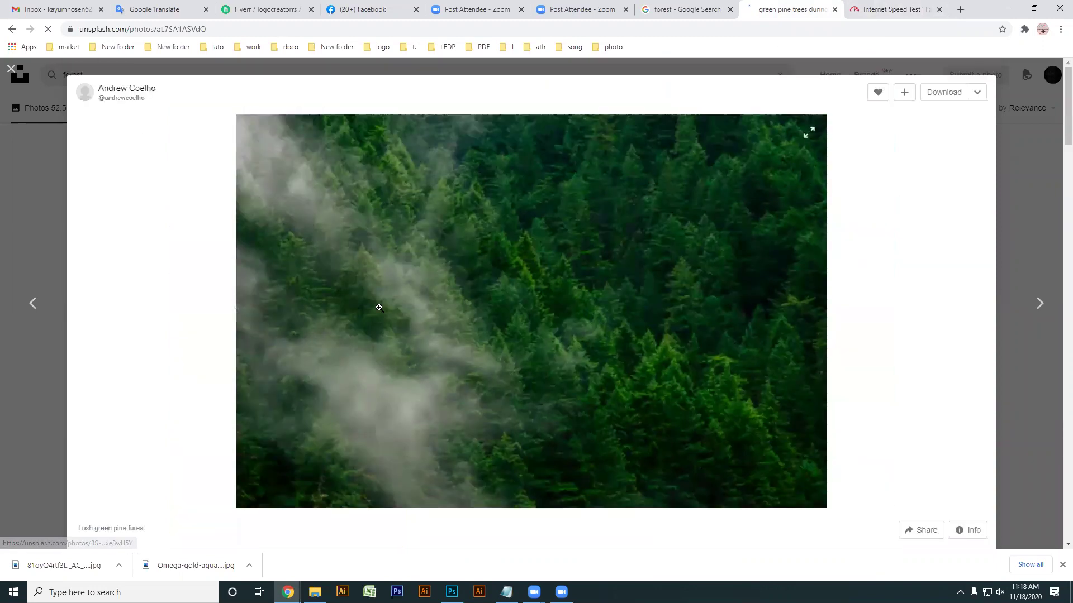
pyautogui.click(7, 72)
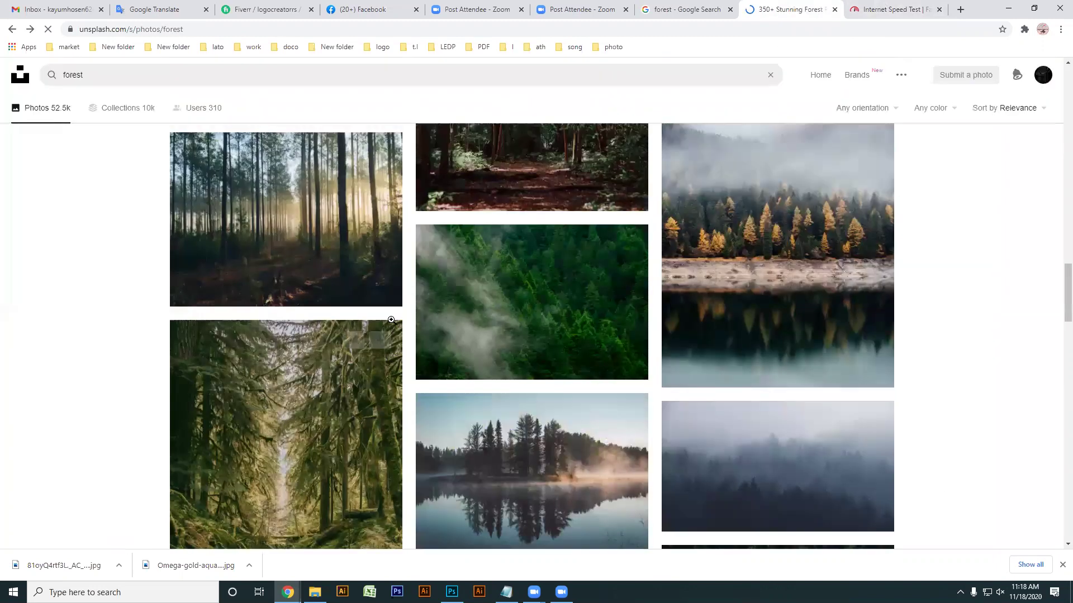
pyautogui.scroll(-7, 393, 324)
pyautogui.scroll(-1, 396, 324)
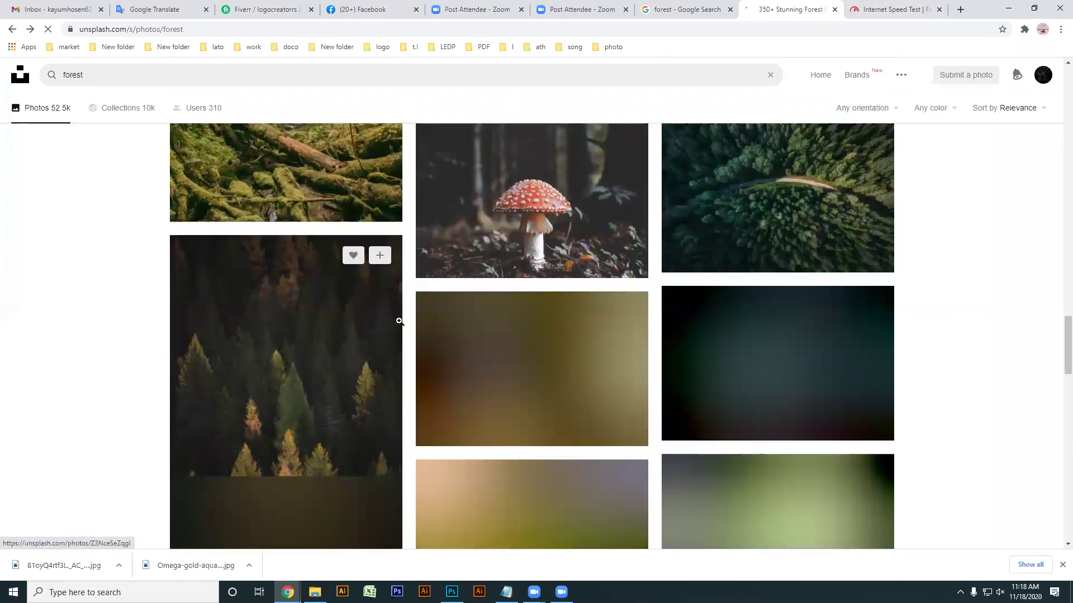
# Try to open the aerial photo of a road surrounded by green trees, and recheck the speed test page.
pyautogui.click(787, 189)
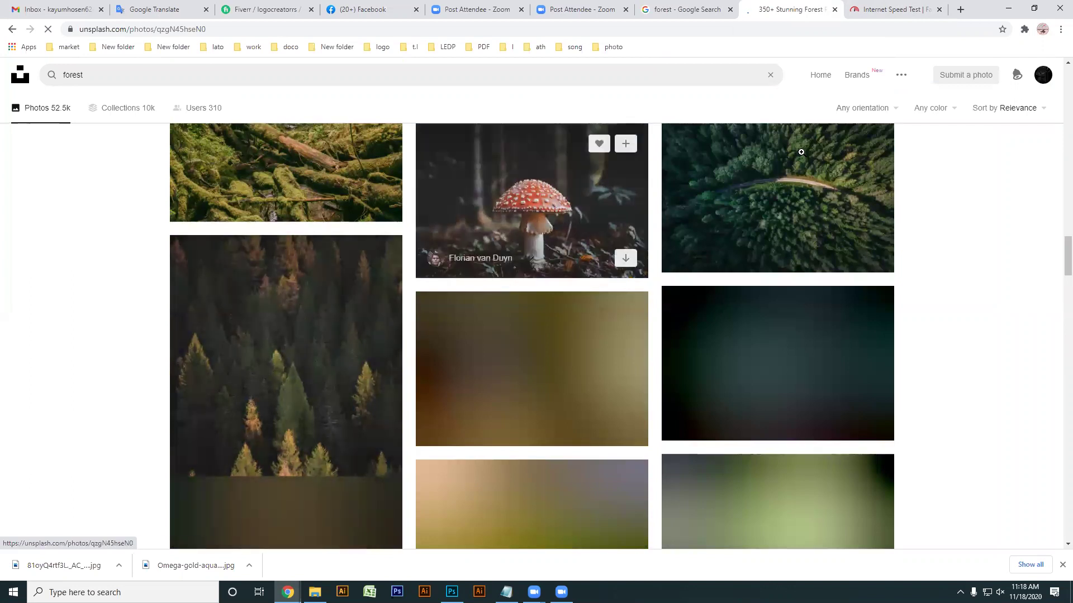
pyautogui.click(917, 7)
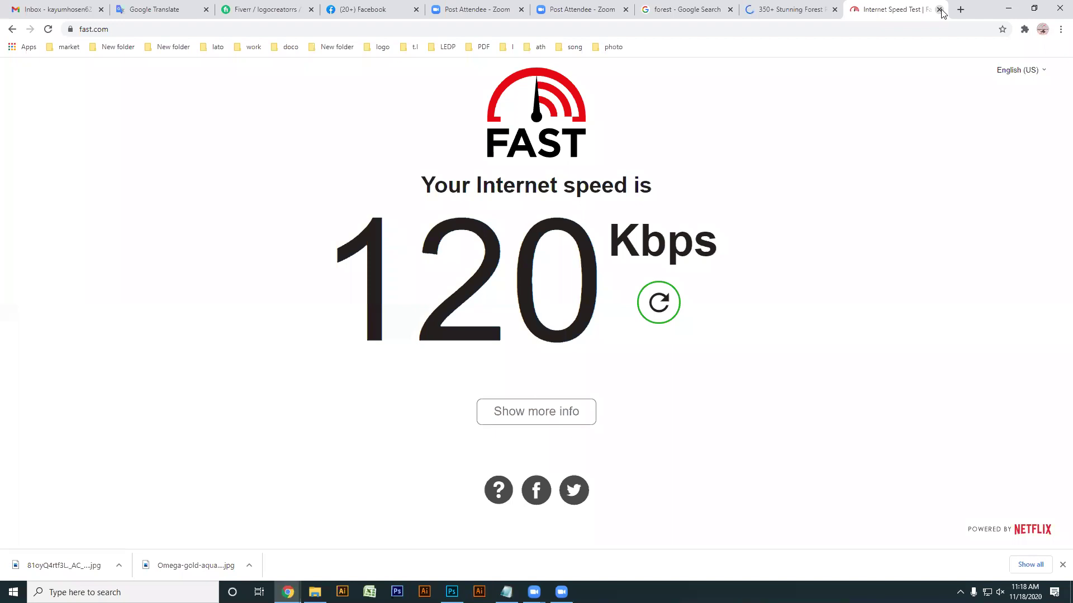
pyautogui.click(793, 9)
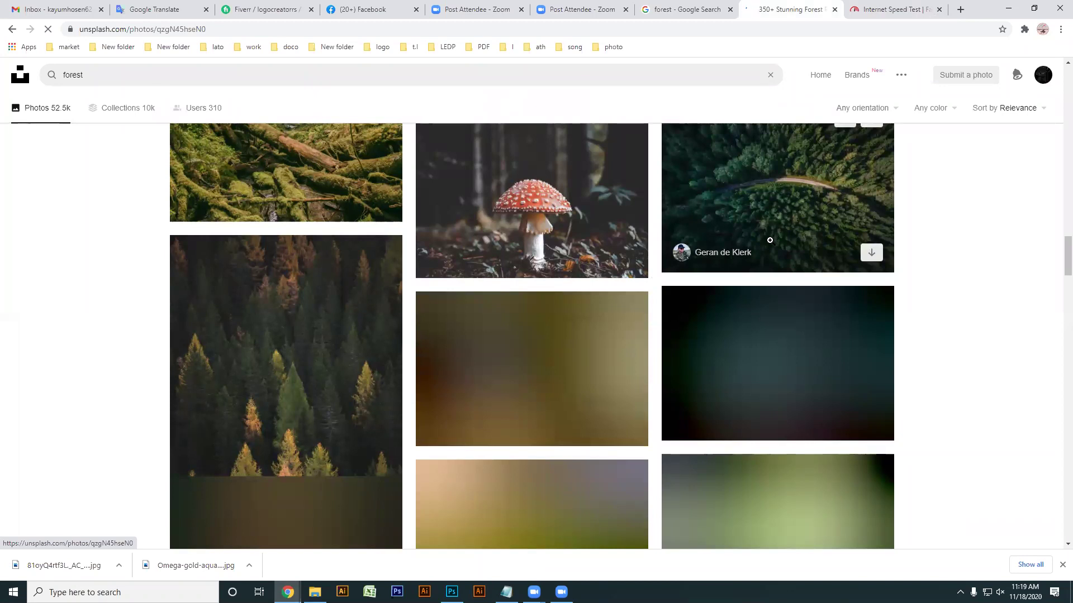
# Close the speed test page and download the aerial photo of the road surrounded by green trees from Unsplash.
pyautogui.scroll(2, 769, 240)
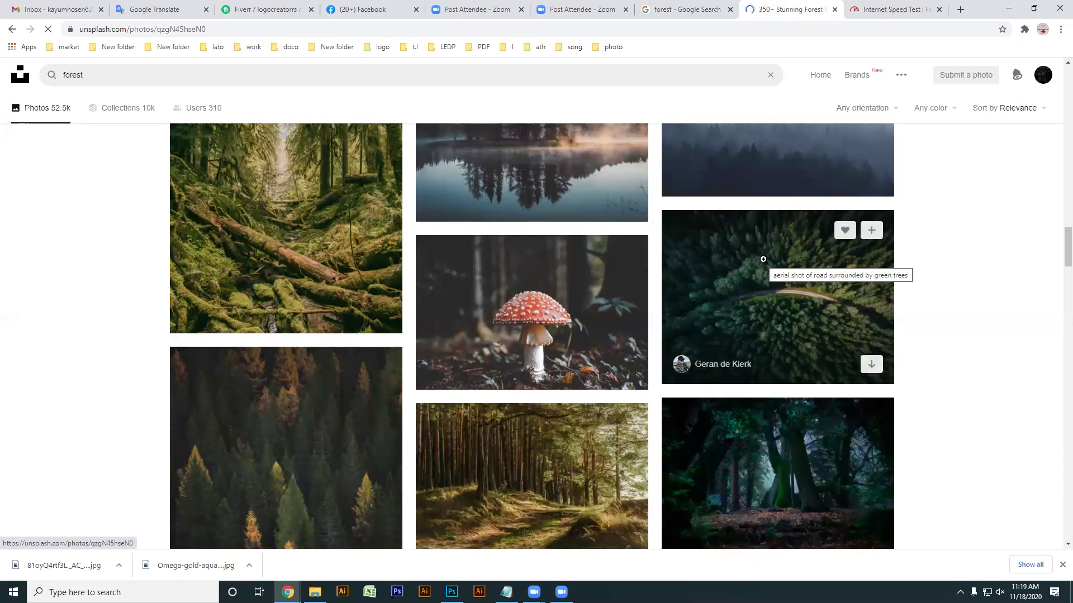
pyautogui.click(939, 10)
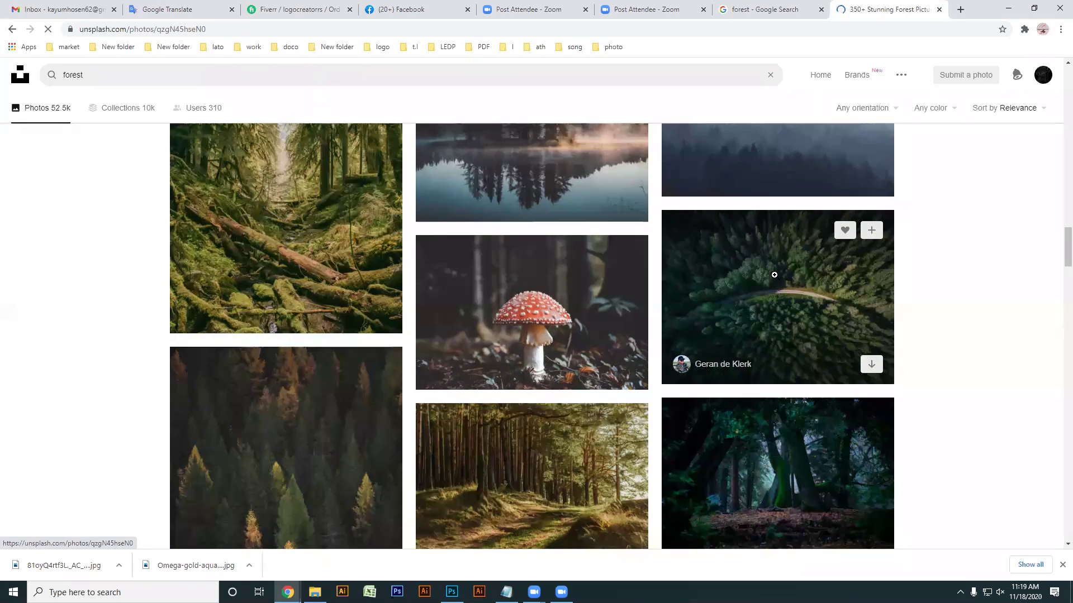
pyautogui.click(871, 366)
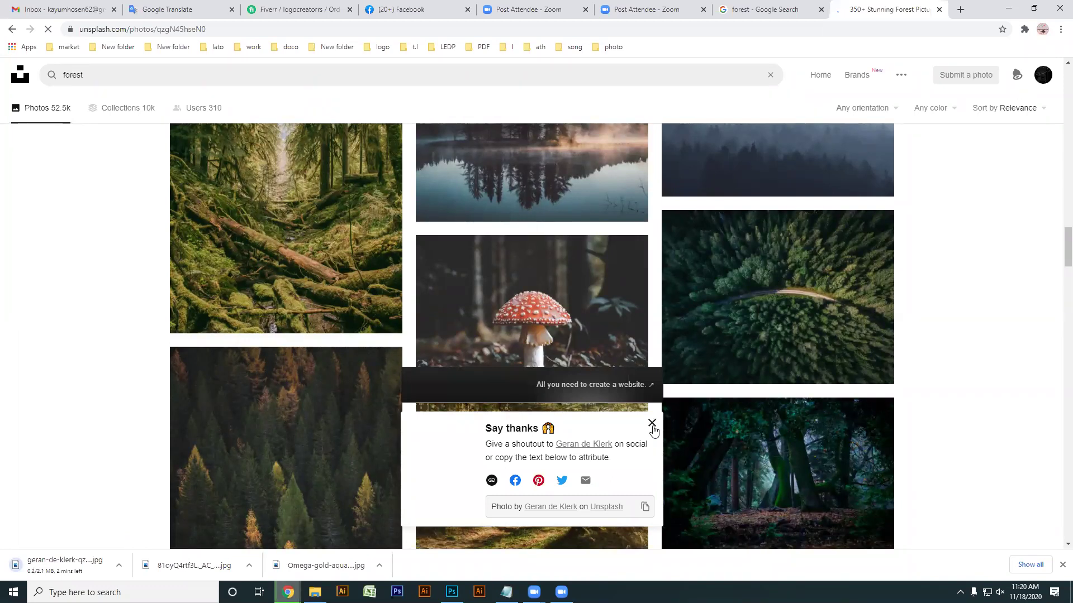
pyautogui.click(652, 423)
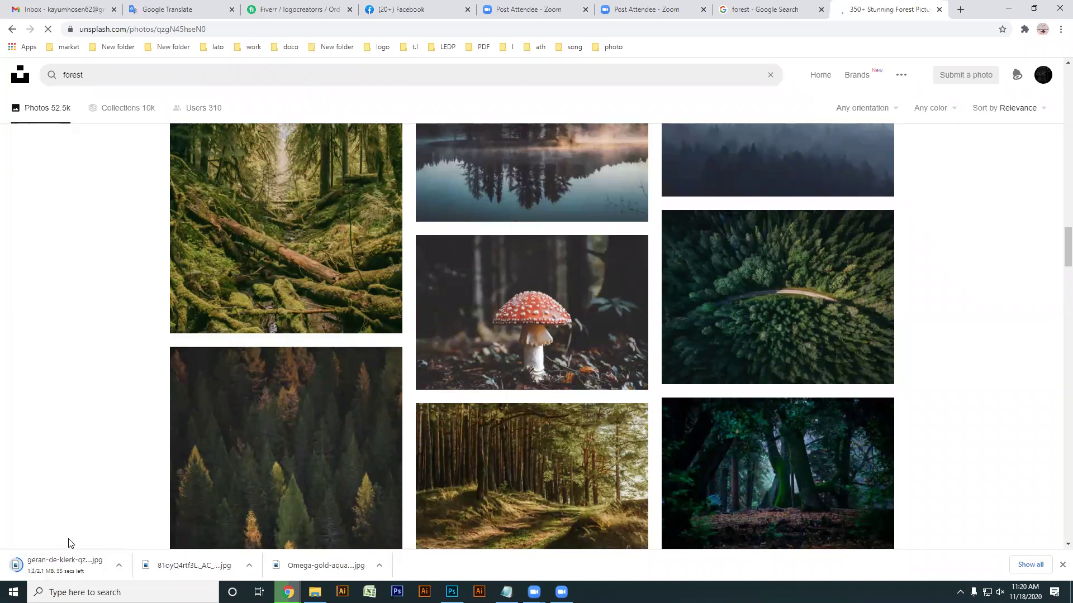
# Examine more Unsplash forest photos further down and back up the results for another suitable image.
pyautogui.scroll(-5, 639, 288)
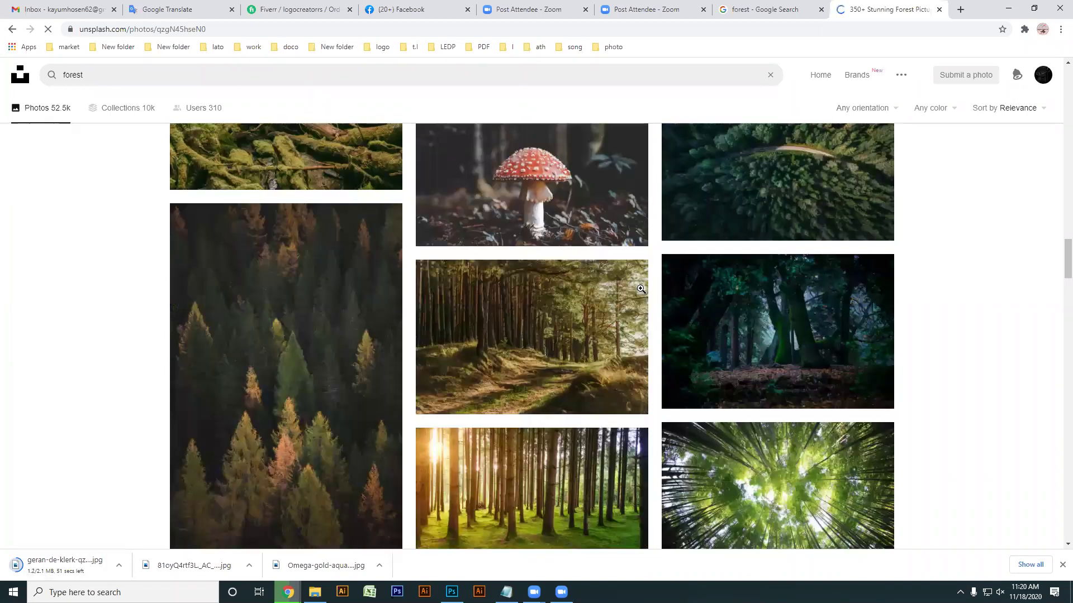
pyautogui.scroll(-3, 640, 288)
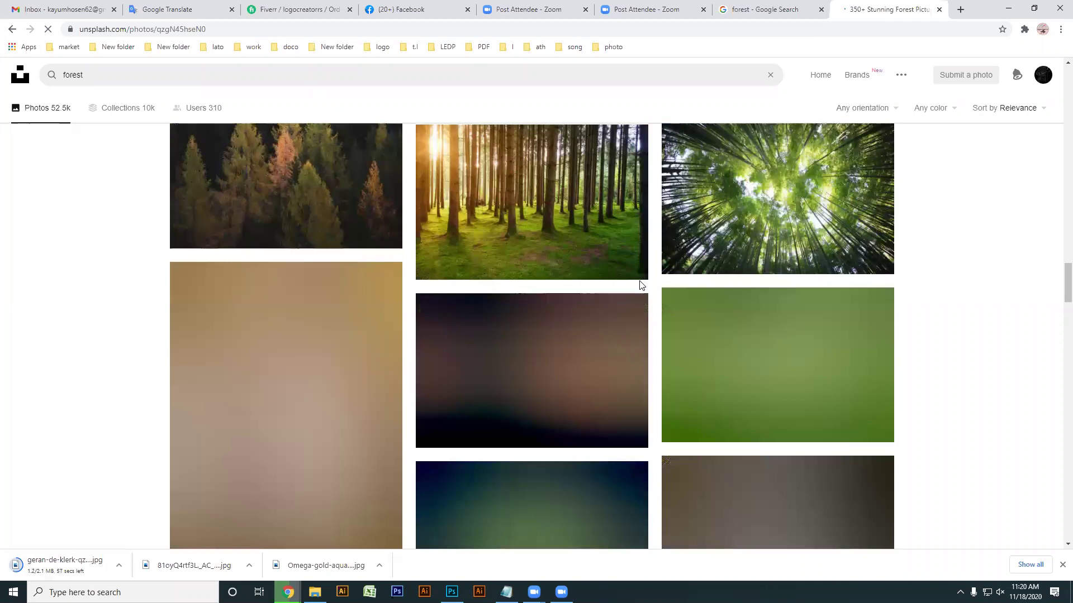
pyautogui.scroll(12, 640, 285)
pyautogui.scroll(8, 639, 282)
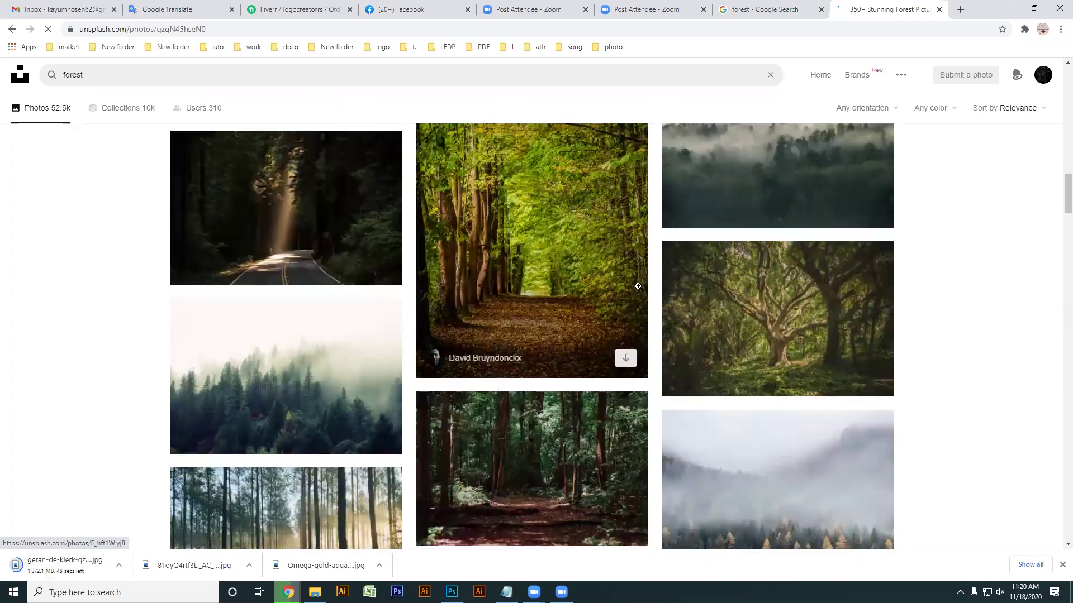
pyautogui.scroll(10, 638, 286)
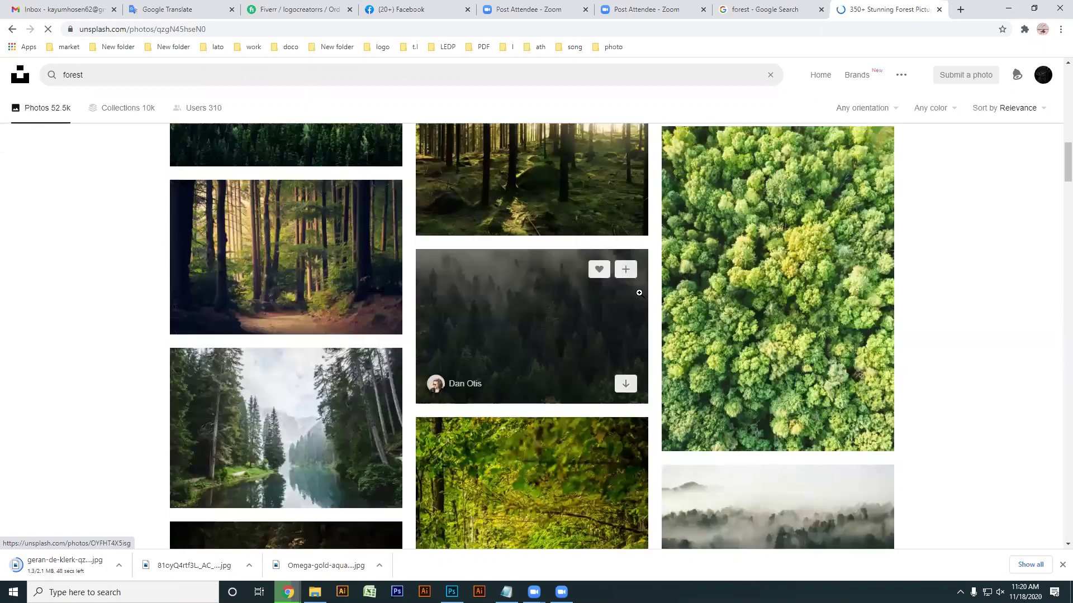
pyautogui.scroll(2, 637, 296)
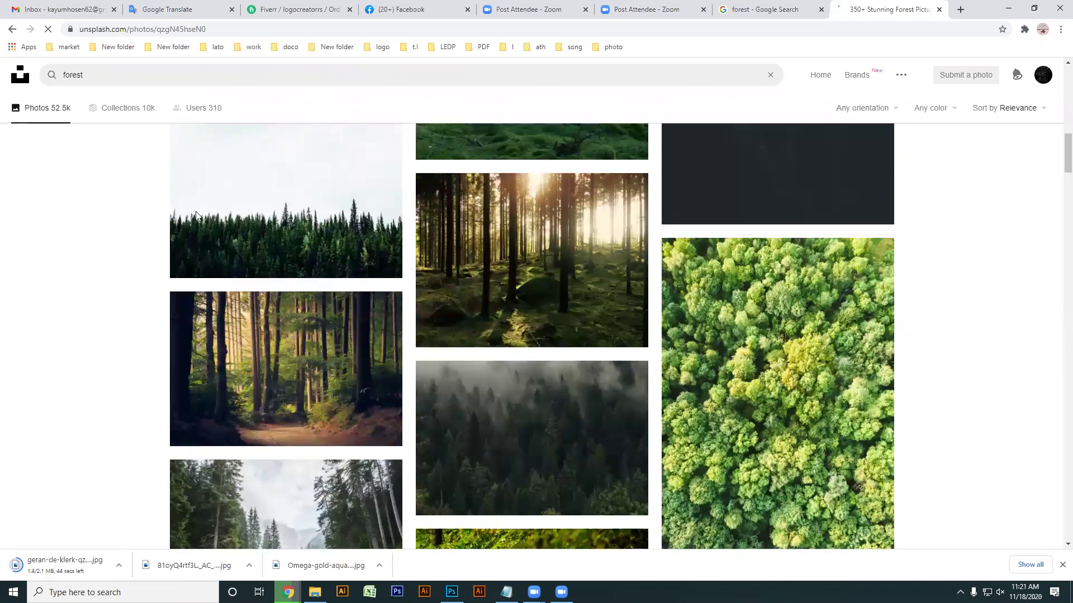
# Check the Facebook page and return to viewing the Unsplash forest results.
pyautogui.click(393, 8)
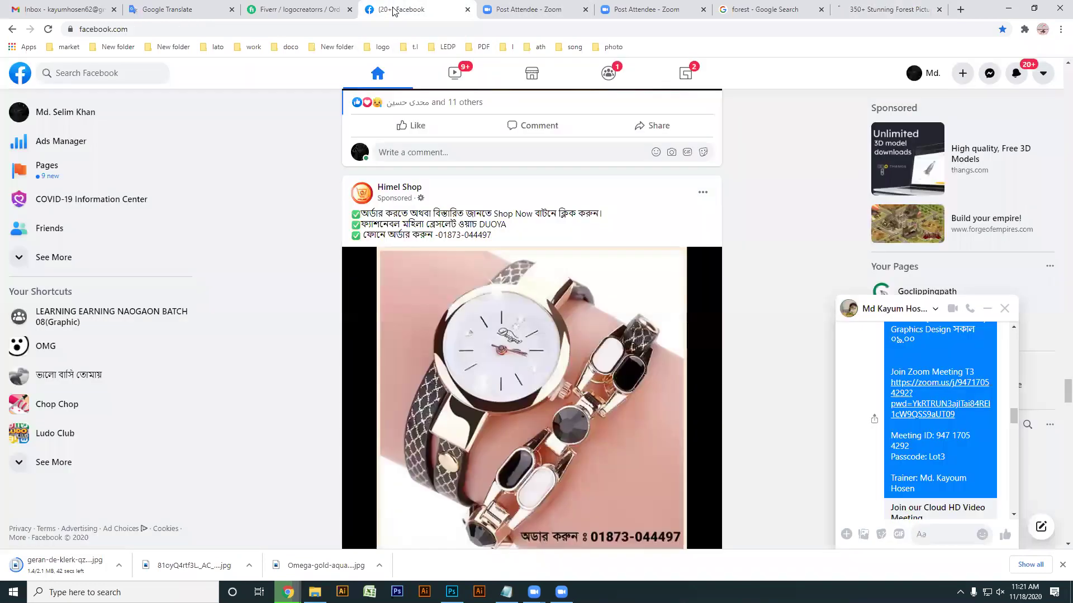
pyautogui.click(922, 8)
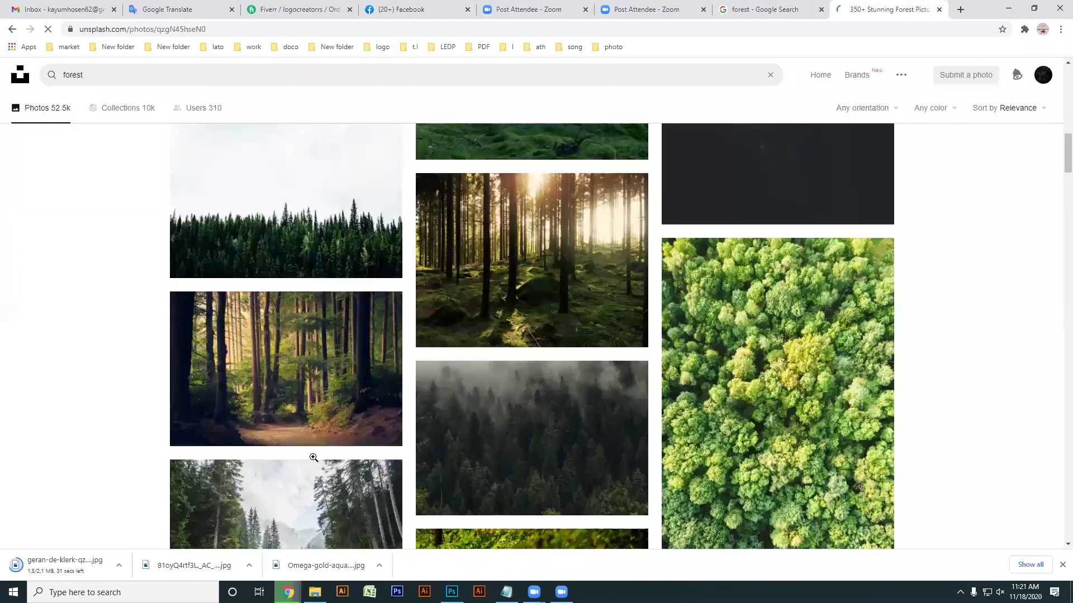
pyautogui.scroll(-1, 314, 458)
pyautogui.scroll(-4, 314, 447)
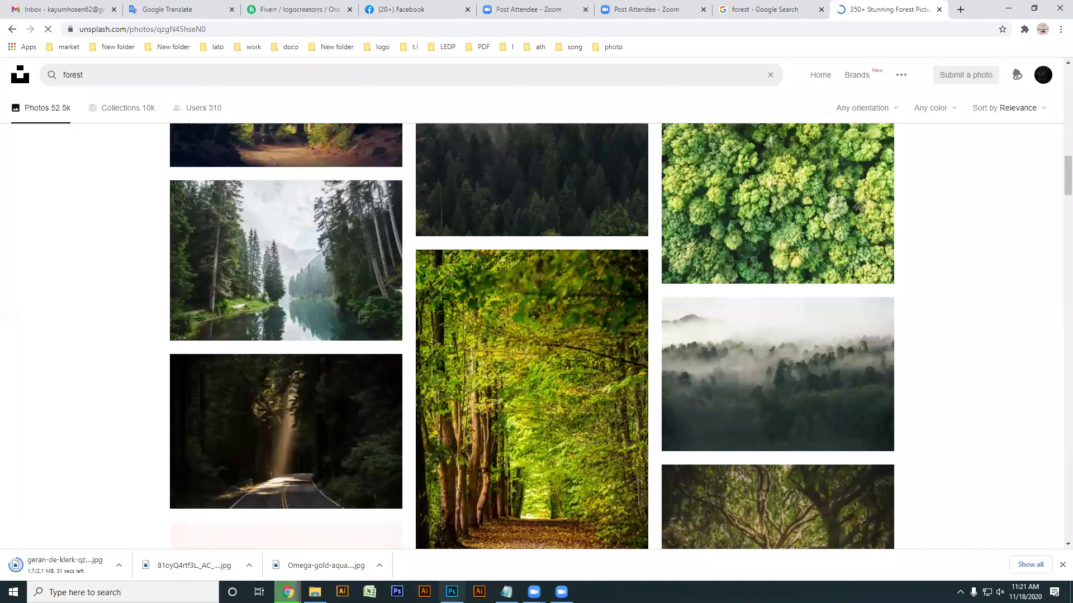
pyautogui.moveTo(452, 592)
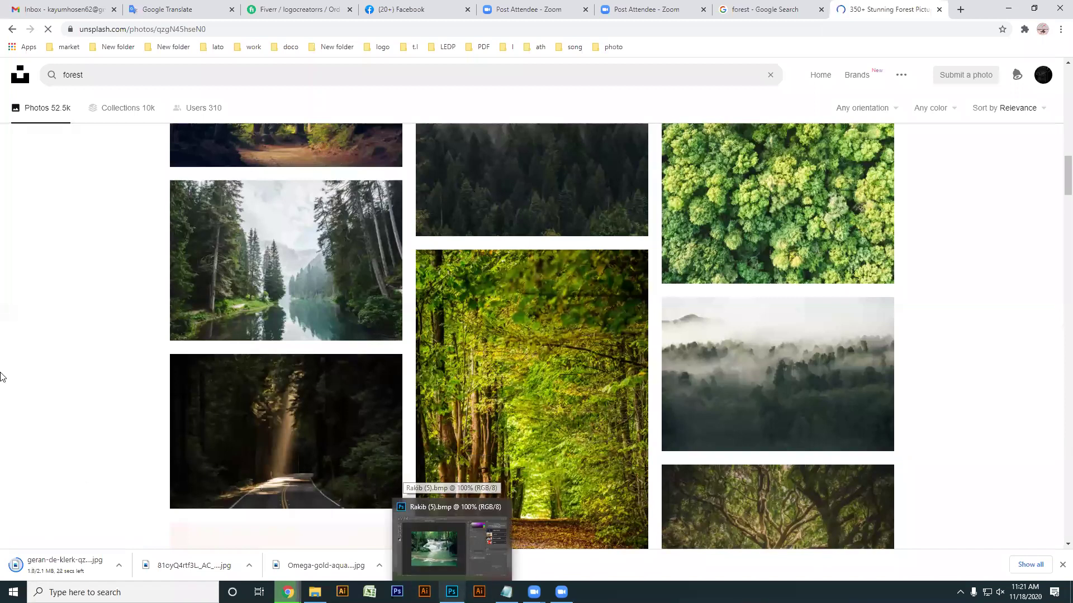
# Look further down the Unsplash forest results for more suitable photos.
pyautogui.scroll(-4, 112, 259)
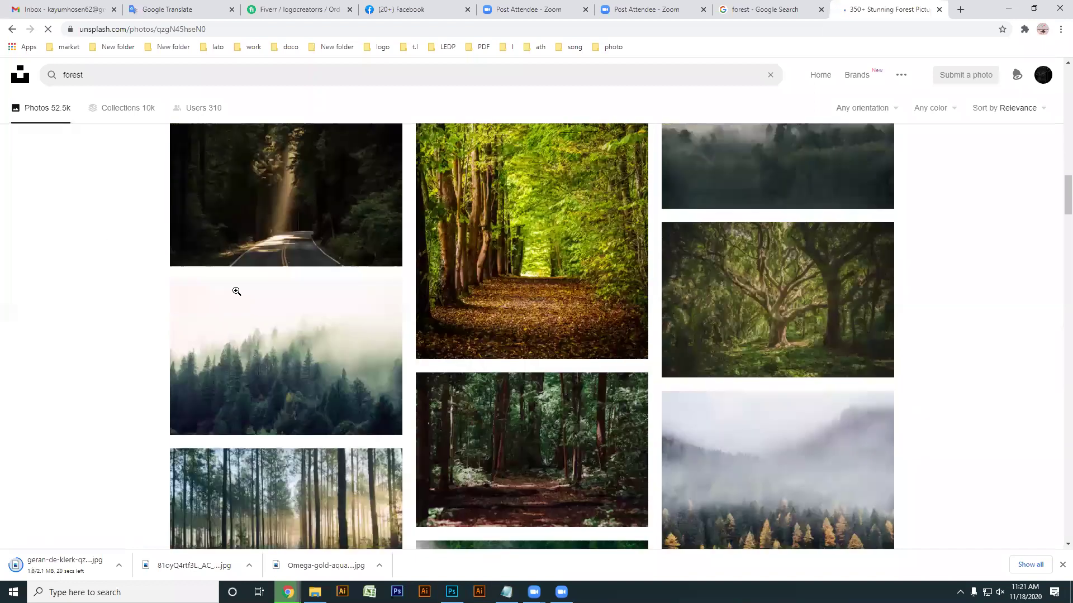
pyautogui.scroll(-4, 240, 293)
pyautogui.scroll(-10, 244, 295)
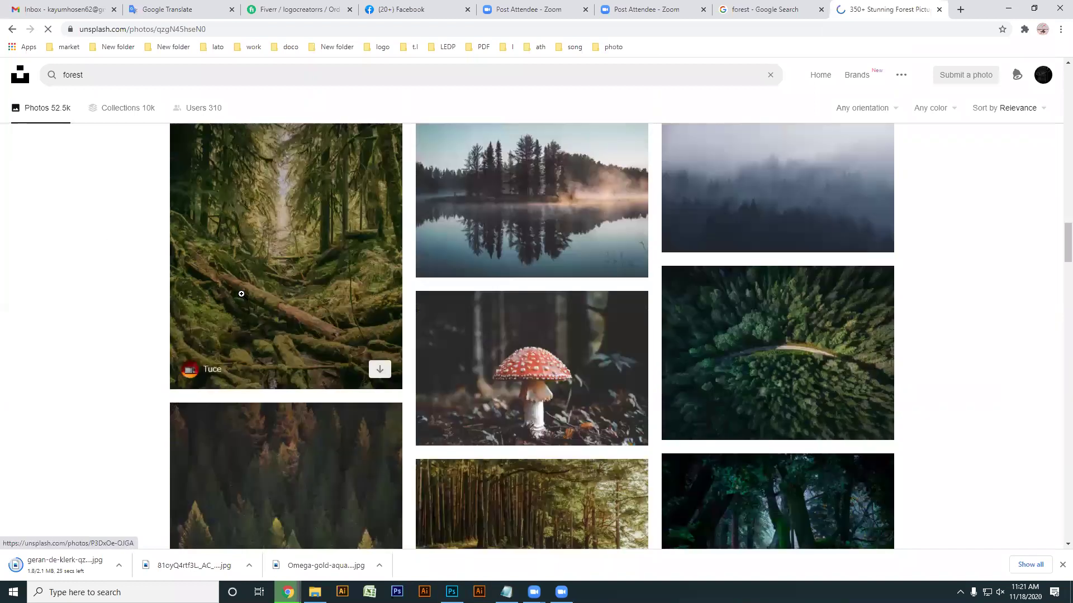
pyautogui.scroll(-7, 434, 430)
pyautogui.scroll(3, 434, 431)
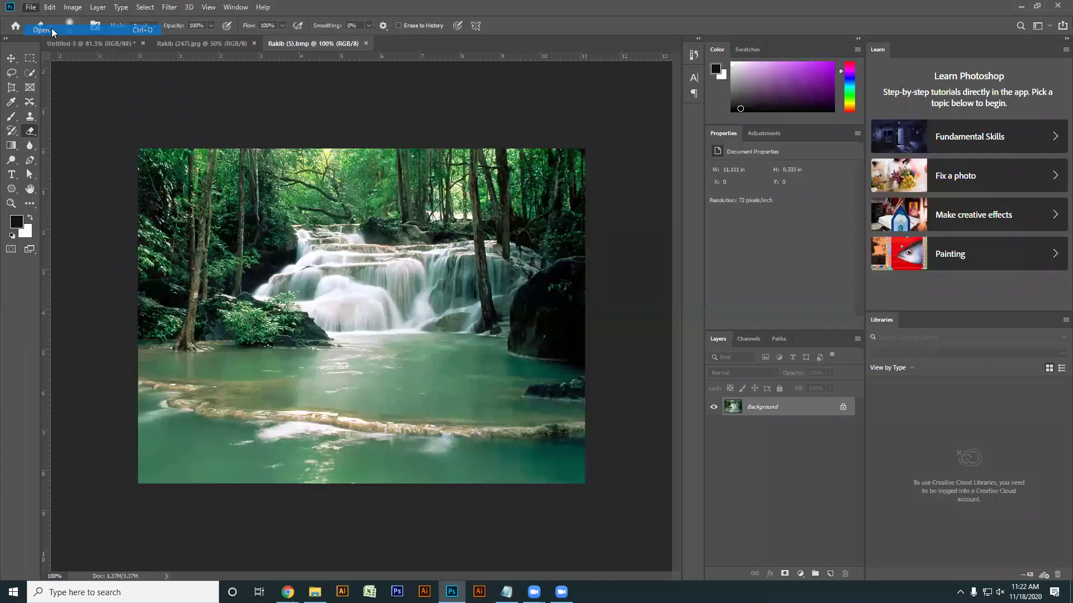
# Open the downloaded aerial forest road photo in Photoshop and unlock its Background layer.
pyautogui.hotkey('ctrl', 'o')
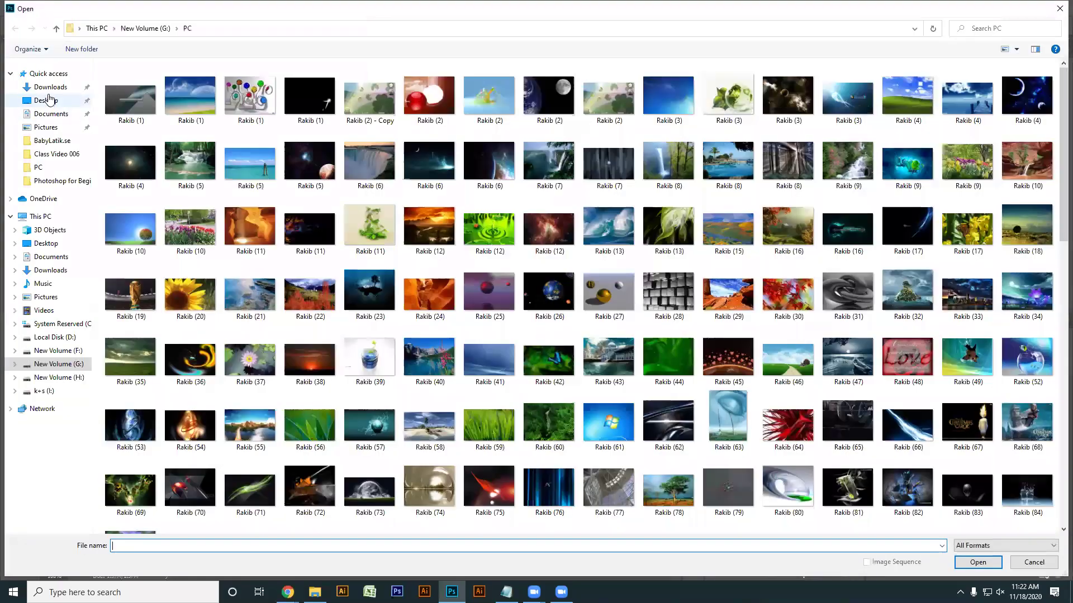
pyautogui.click(47, 116)
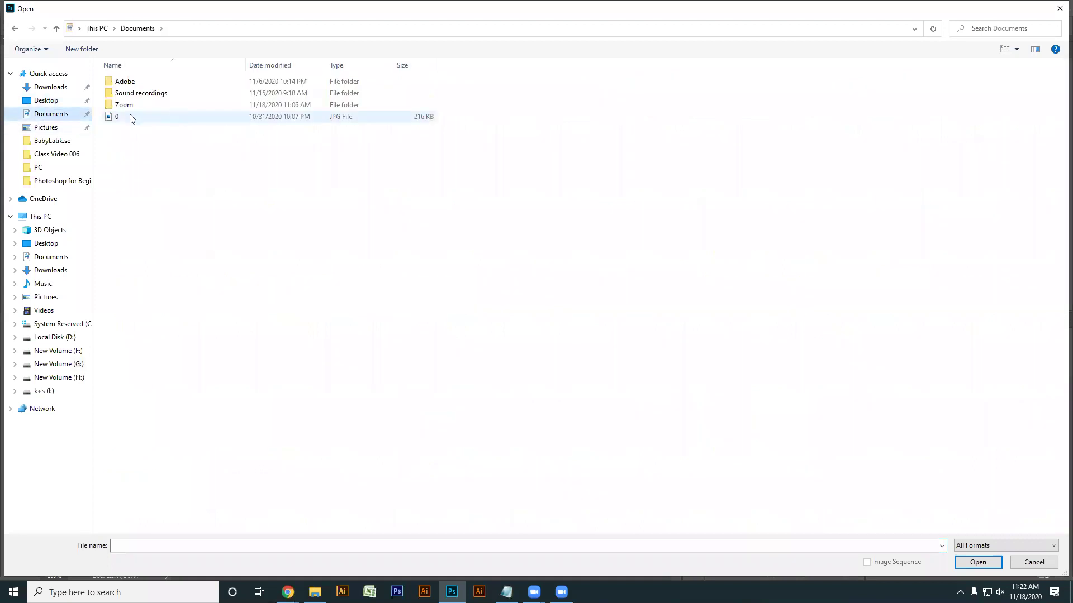
pyautogui.click(43, 101)
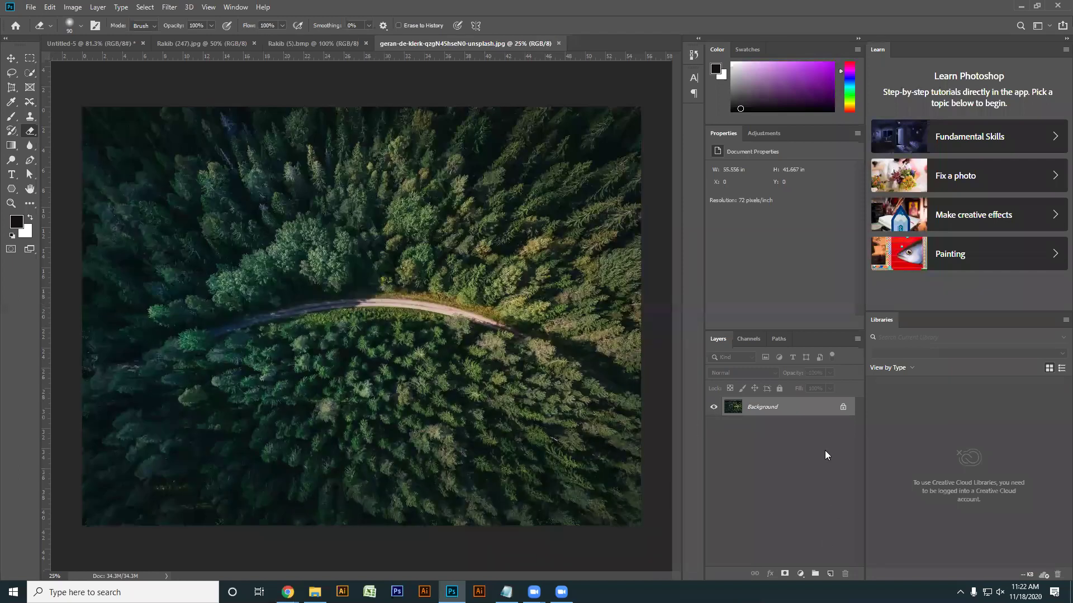
pyautogui.click(841, 409)
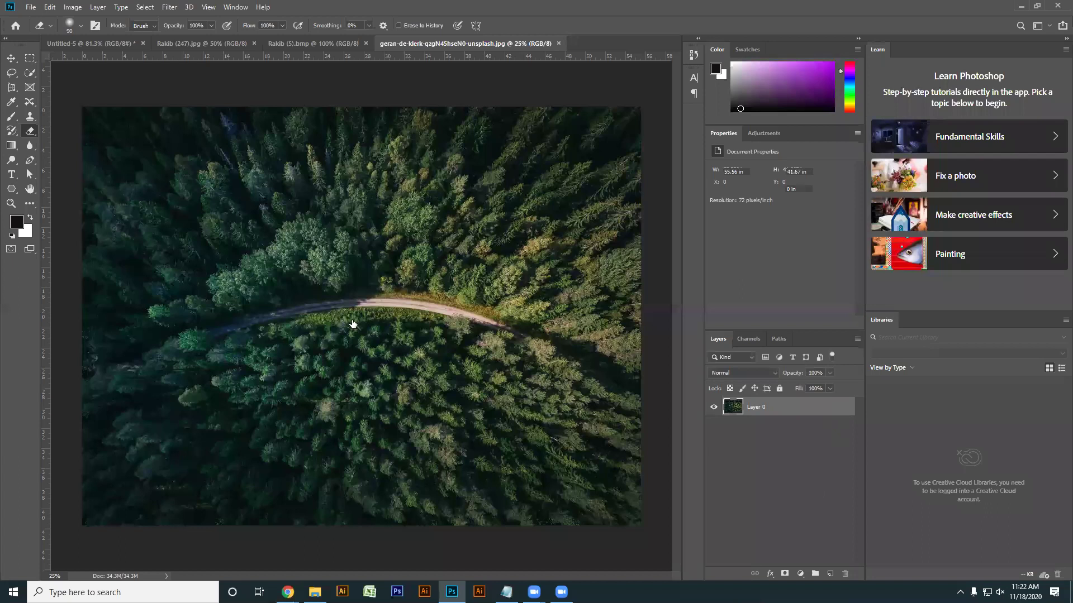
pyautogui.press('h')
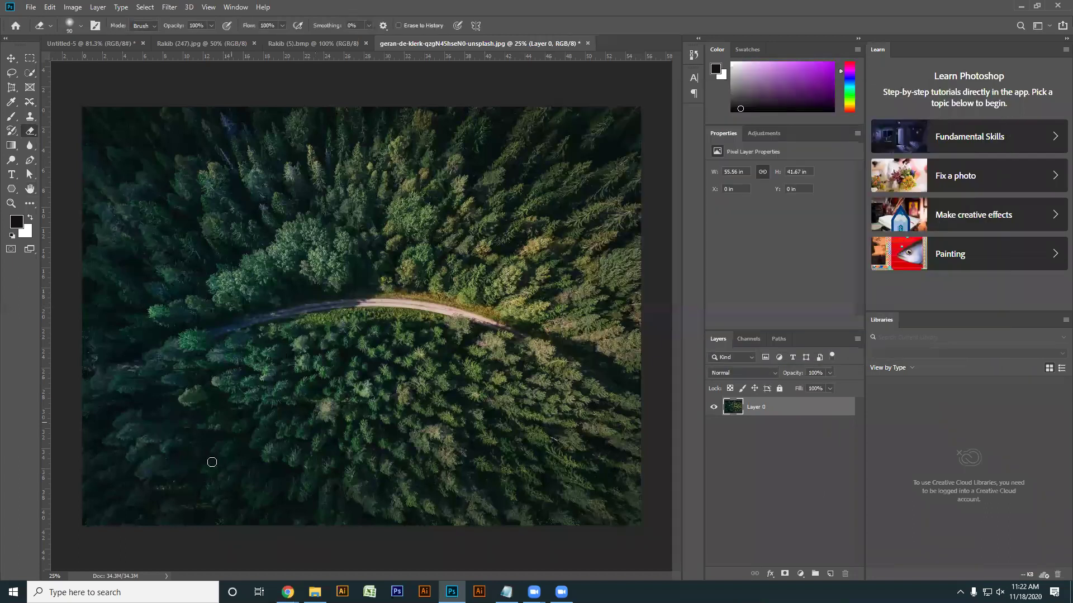
# Switch back to the Unsplash forest results, look through more photos, and reload the page of the aerial road photo.
pyautogui.moveTo(288, 592)
pyautogui.click(229, 556)
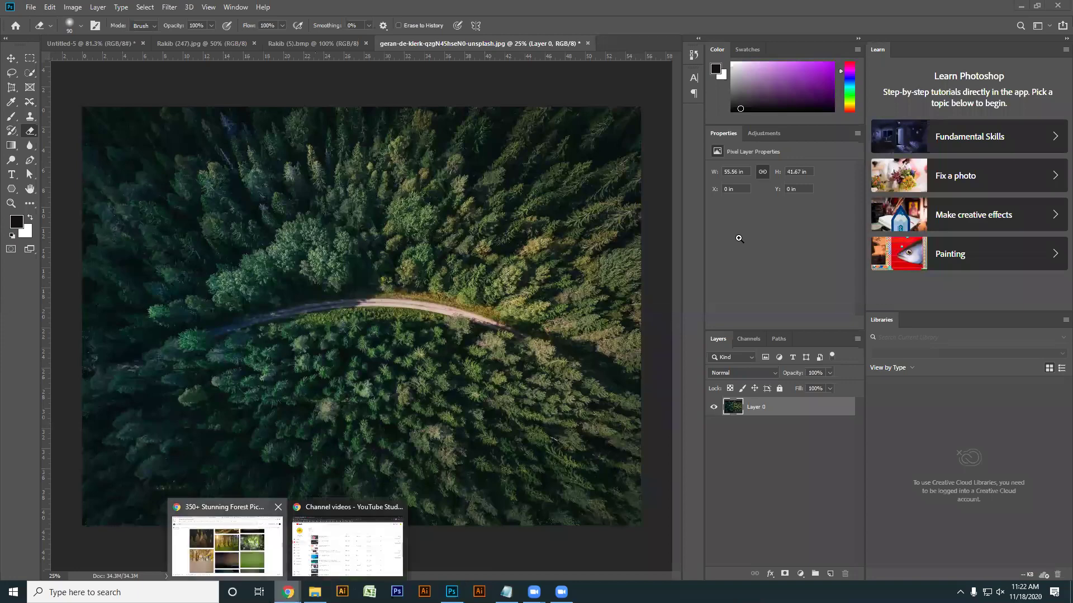
pyautogui.scroll(1, 770, 270)
pyautogui.scroll(2, 770, 271)
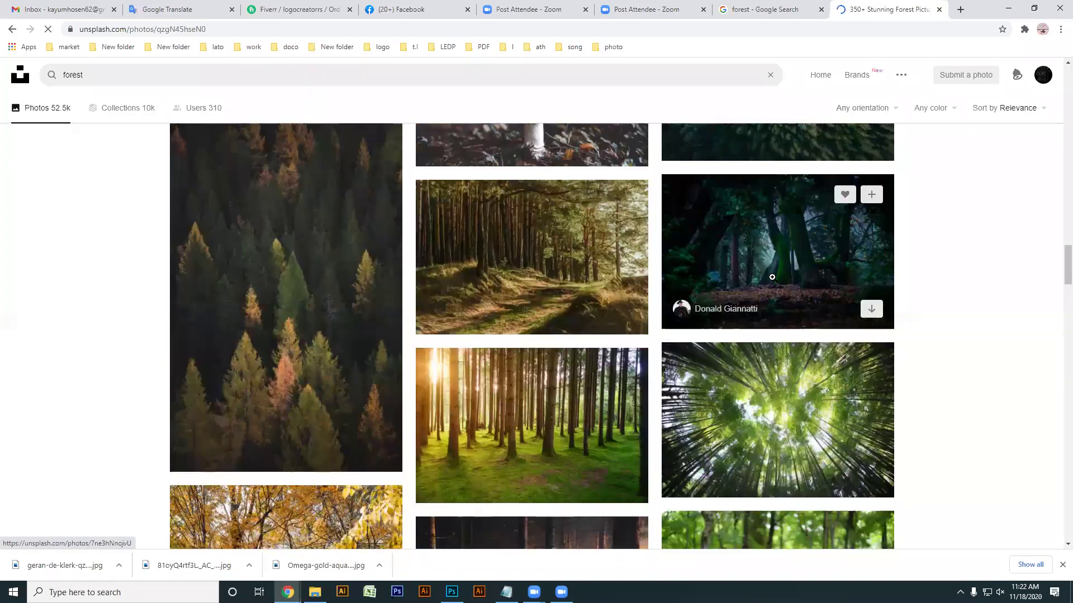
pyautogui.scroll(-4, 772, 278)
pyautogui.scroll(-3, 771, 299)
pyautogui.scroll(8, 773, 297)
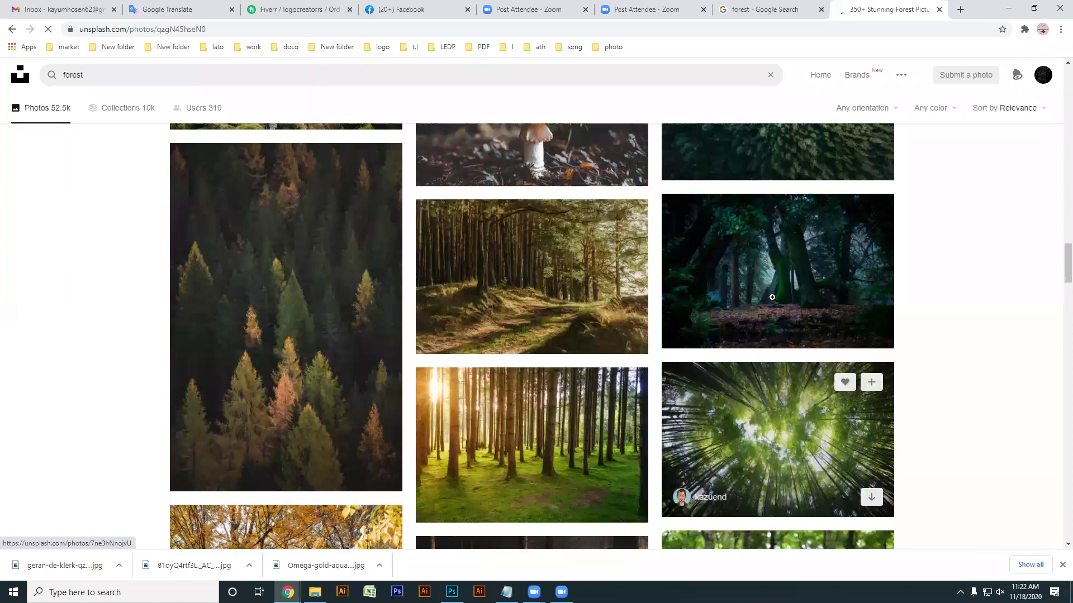
pyautogui.scroll(4, 779, 301)
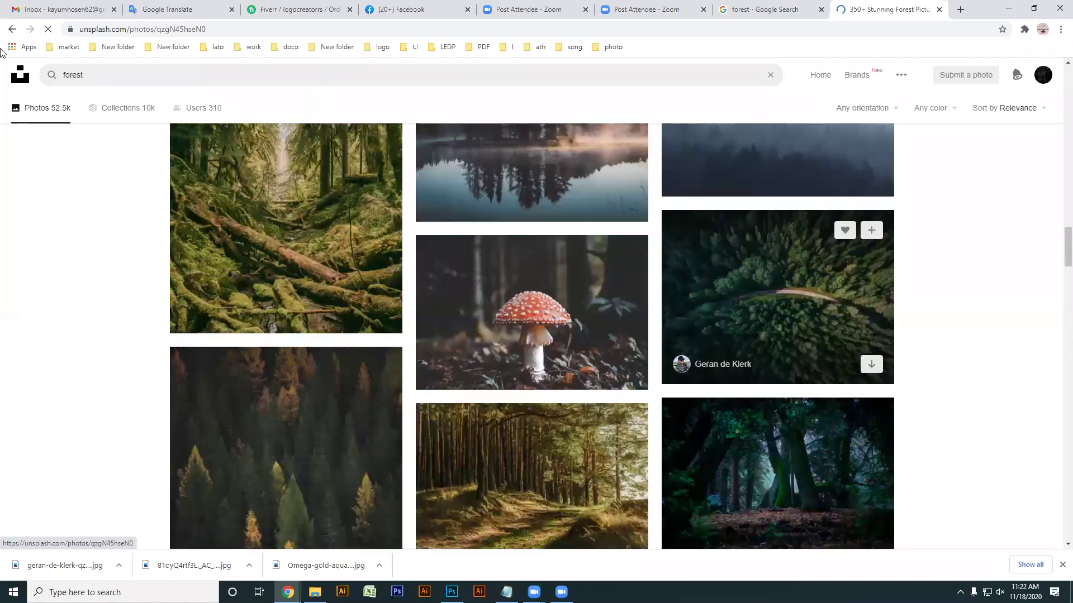
pyautogui.click(48, 29)
pyautogui.click(714, 422)
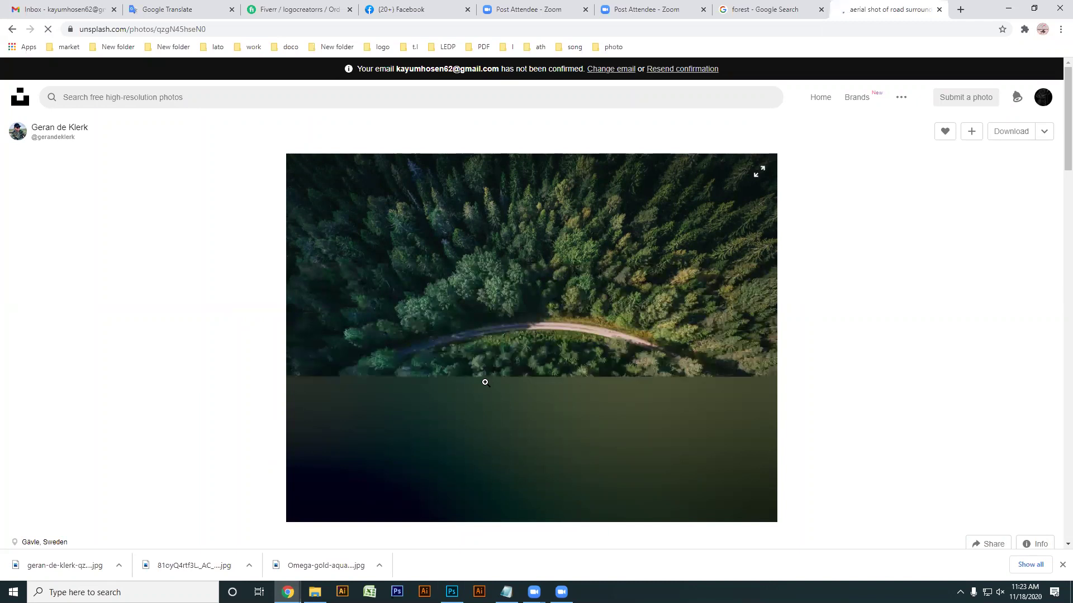
# Examine the related photos below the aerial forest road photo on Unsplash.
pyautogui.scroll(-4, 489, 380)
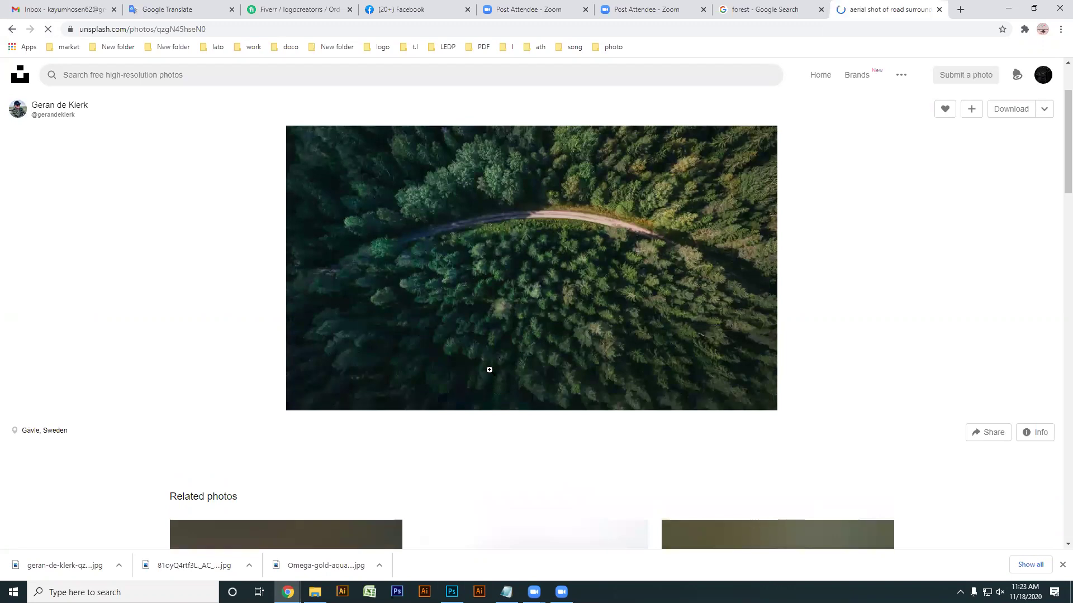
pyautogui.scroll(-3, 489, 380)
pyautogui.scroll(-1, 458, 371)
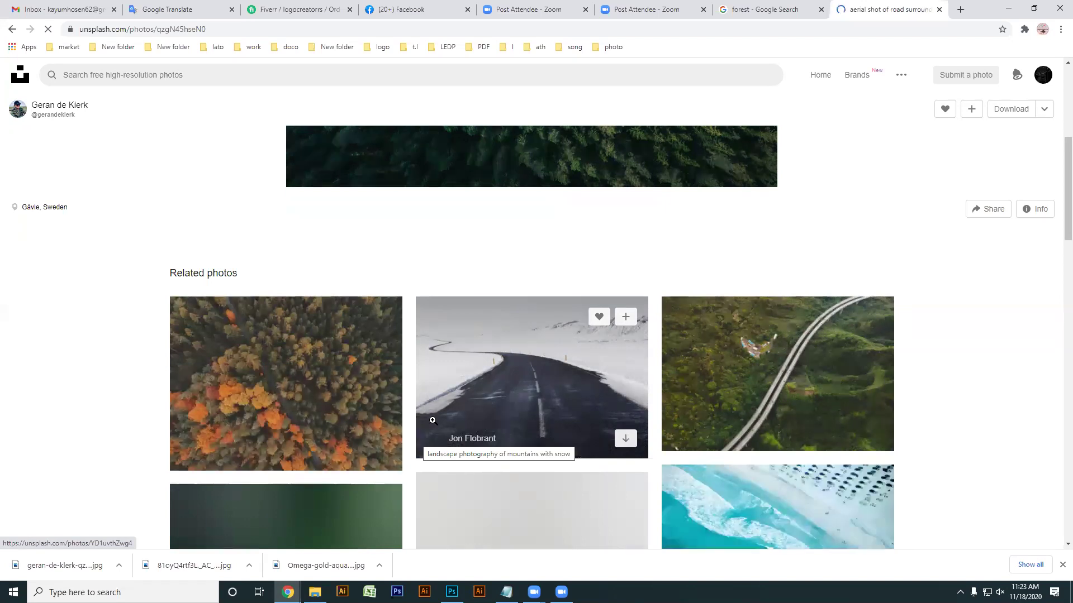
pyautogui.scroll(-1, 368, 411)
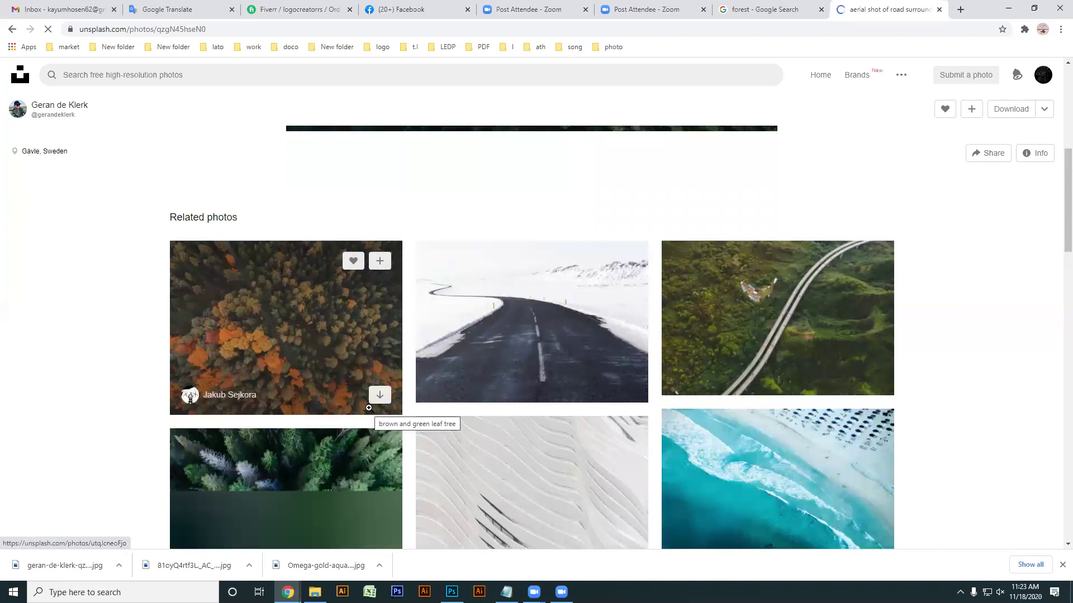
pyautogui.scroll(-5, 346, 369)
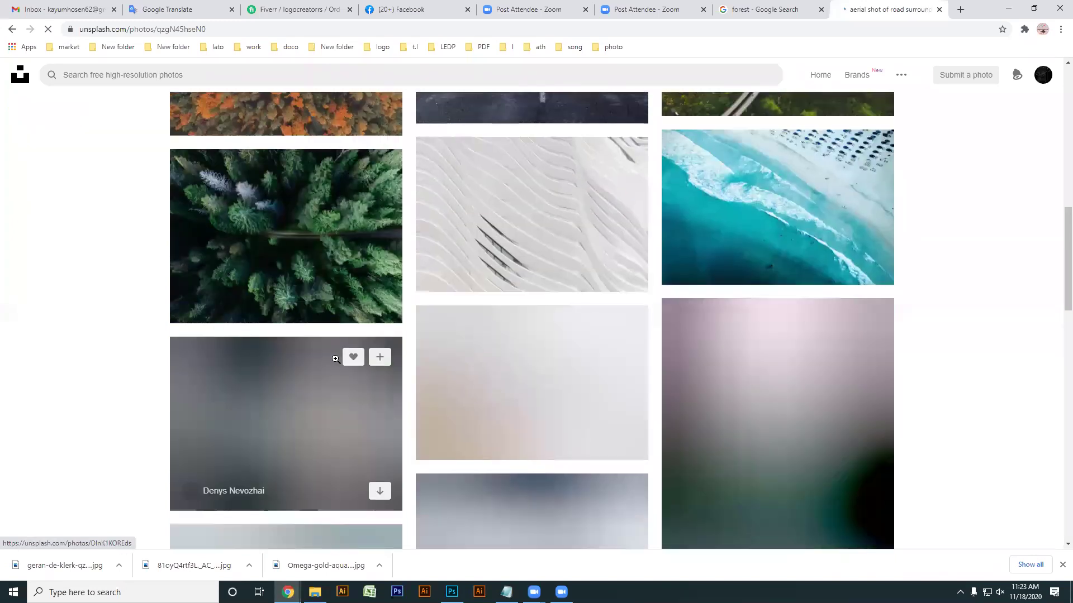
pyautogui.scroll(-1, 335, 360)
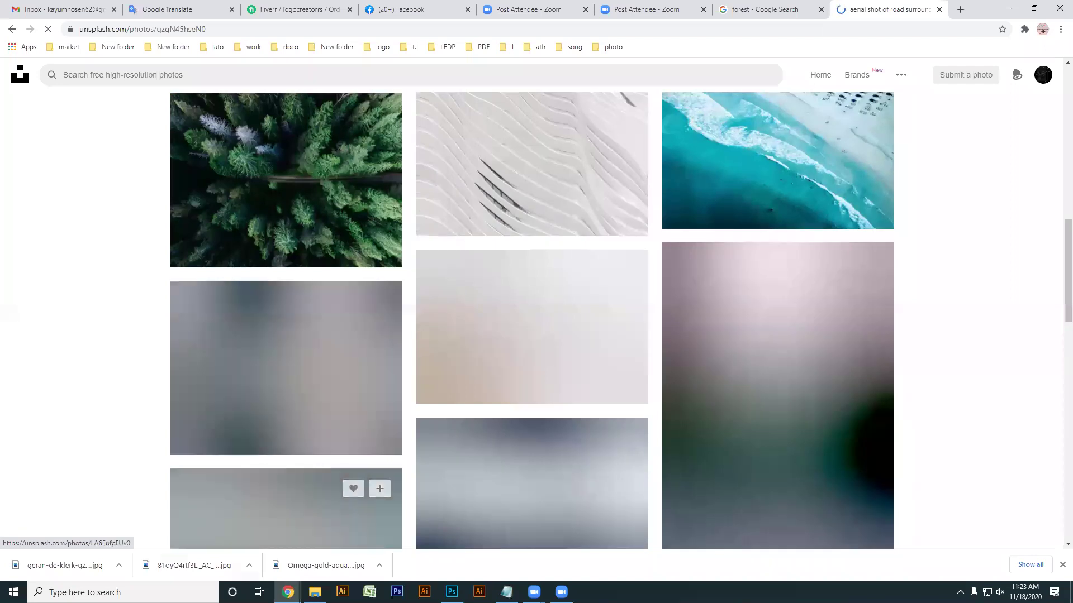
# Switch to Photoshop to activate the Move tool, and return to Unsplash to check the related photos again.
pyautogui.click(451, 591)
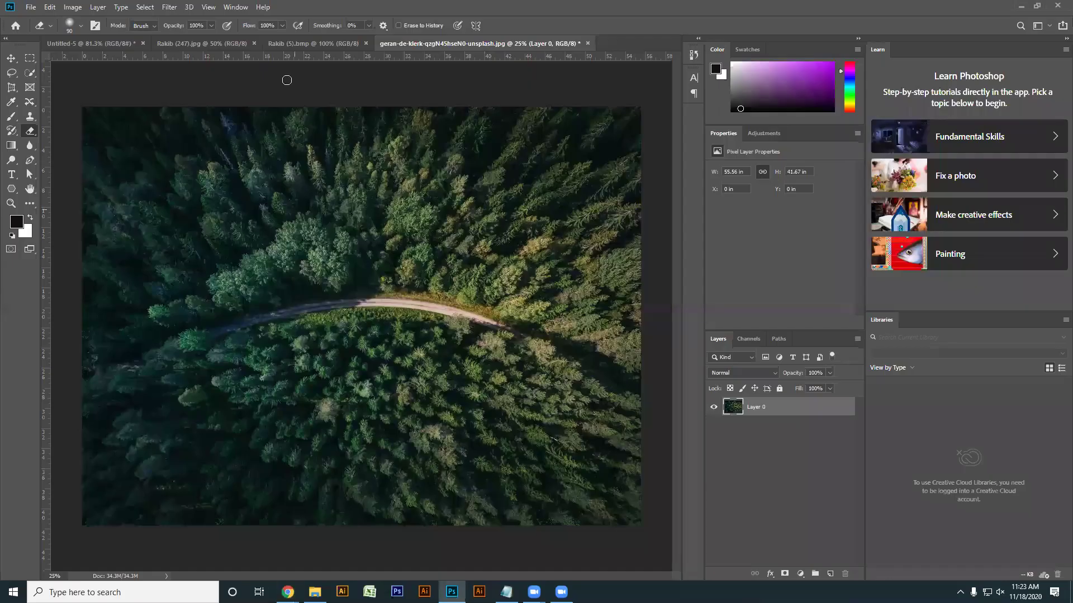
pyautogui.click(9, 58)
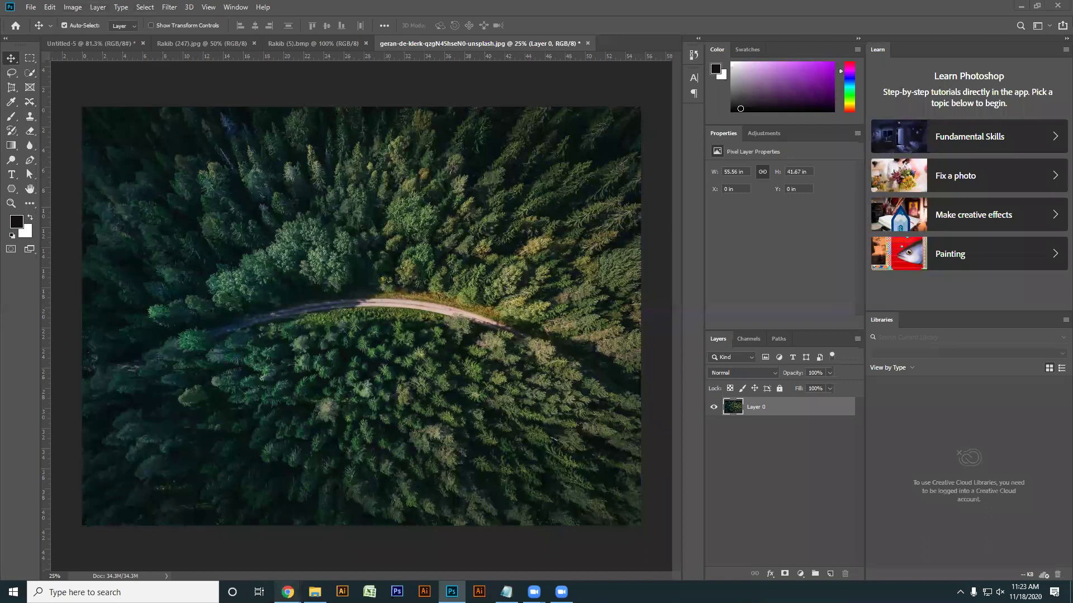
pyautogui.moveTo(287, 593)
pyautogui.click(224, 531)
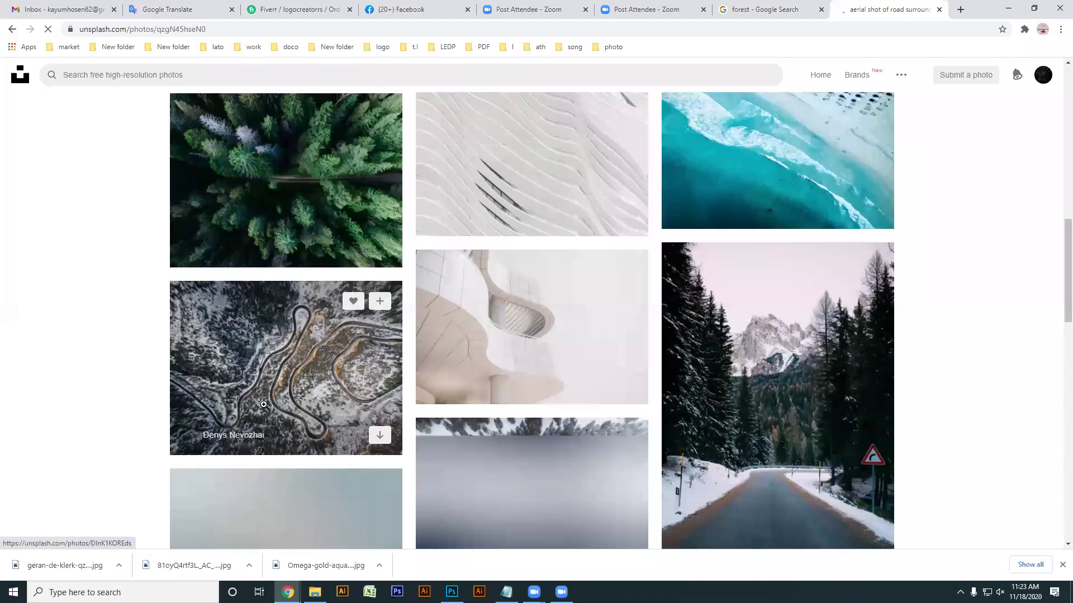
pyautogui.scroll(-2, 263, 405)
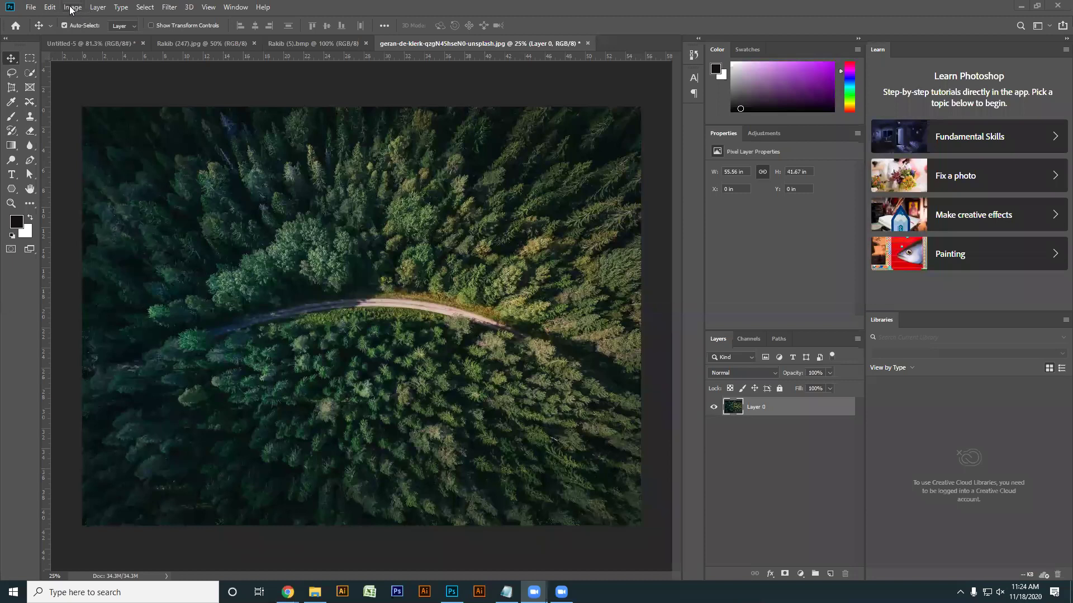
# Try a Brightness/Contrast adjustment on the forest photo with Brightness 150 and Contrast -8, and close it without applying.
pyautogui.click(71, 8)
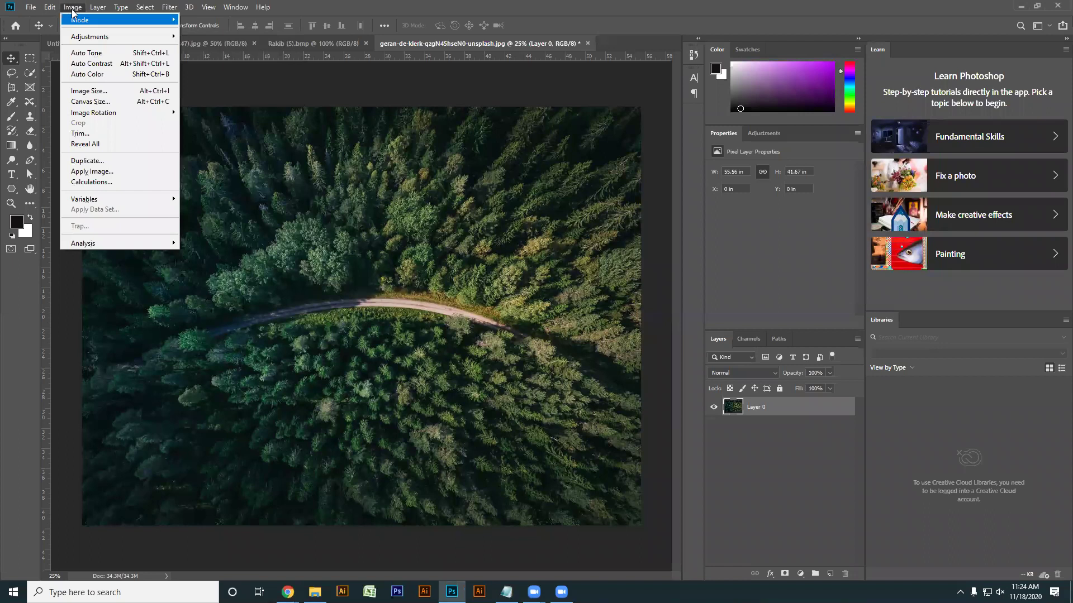
pyautogui.moveTo(93, 38)
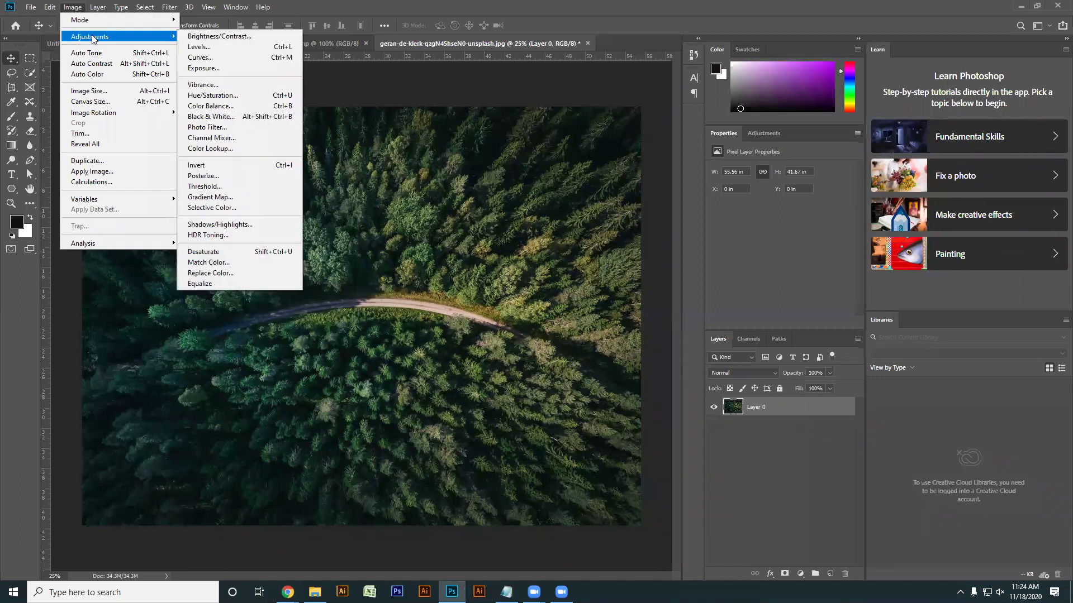
pyautogui.click(212, 37)
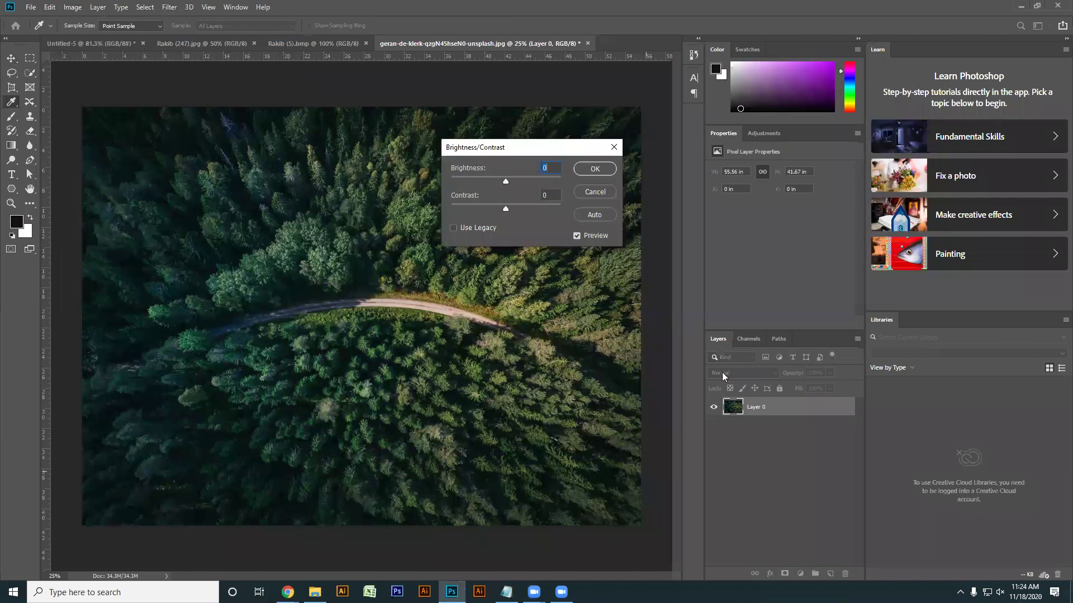
pyautogui.moveTo(531, 151); pyautogui.dragTo(644, 126)
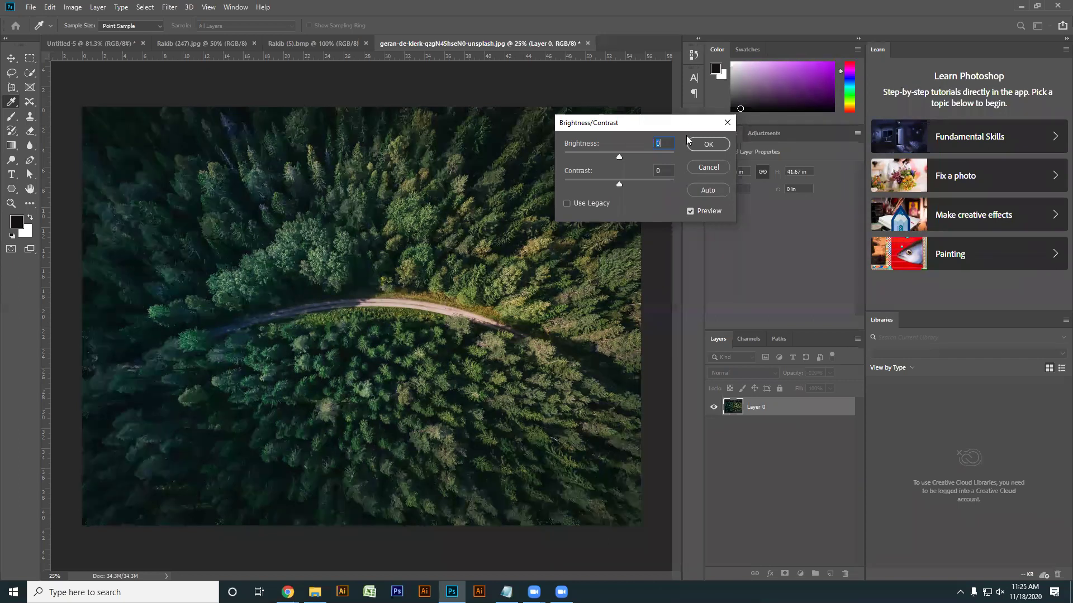
pyautogui.moveTo(619, 157); pyautogui.dragTo(666, 160)
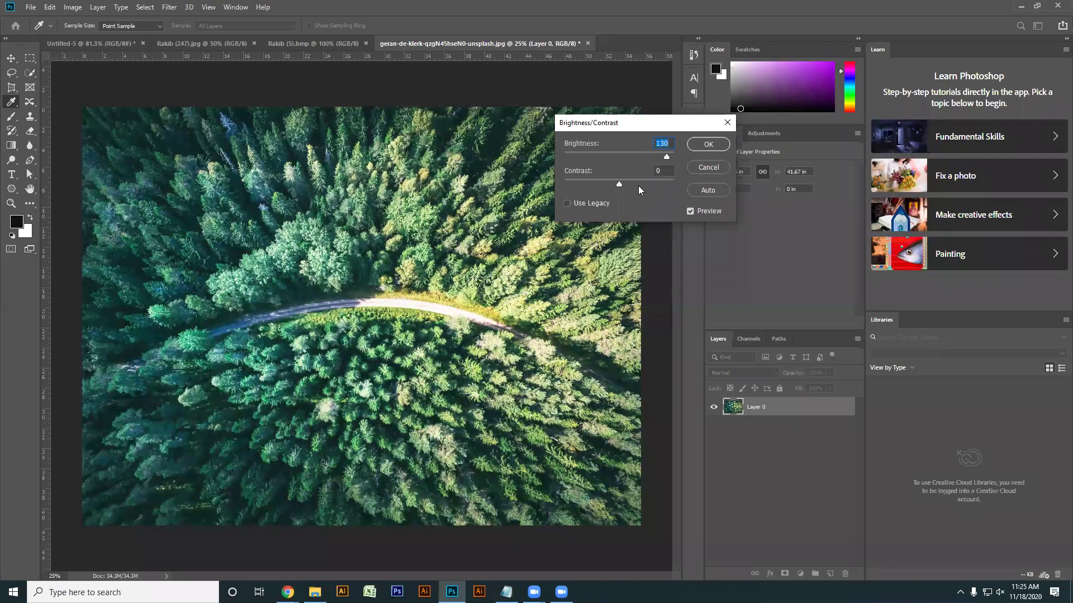
pyautogui.moveTo(620, 187)
pyautogui.mouseDown()
pyautogui.moveTo(682, 186)
pyautogui.moveTo(610, 185)
pyautogui.mouseUp()
pyautogui.moveTo(667, 158); pyautogui.dragTo(637, 157)
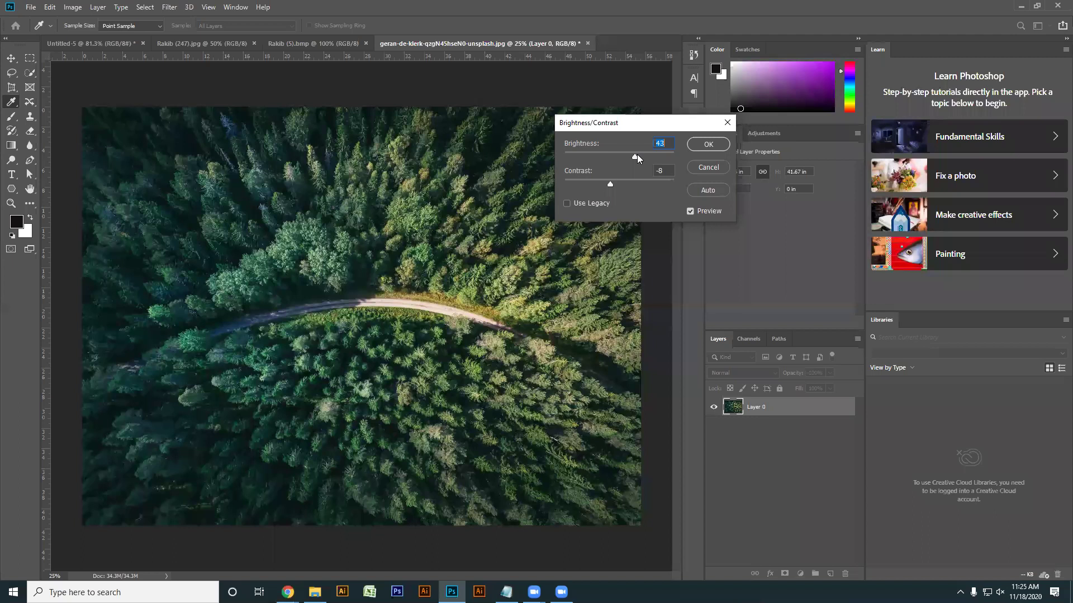
pyautogui.moveTo(638, 158); pyautogui.dragTo(673, 159)
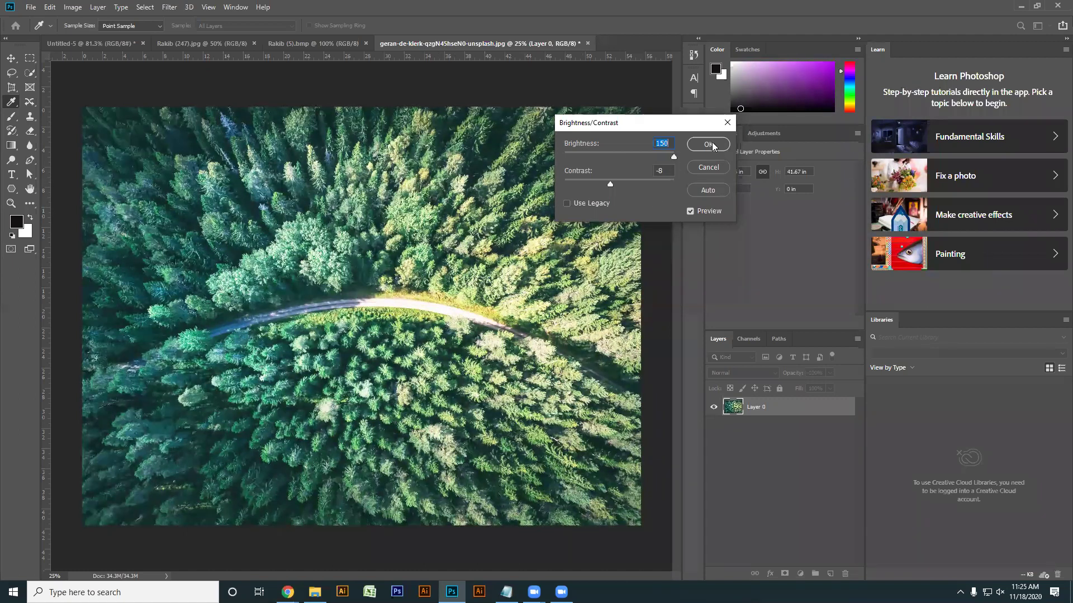
pyautogui.click(727, 125)
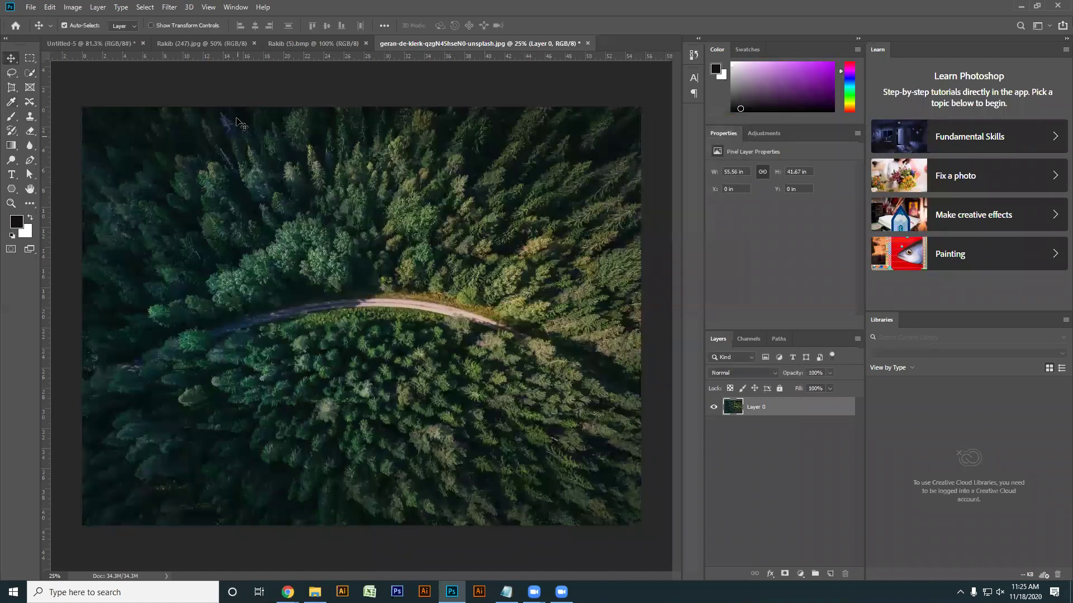
# Try a Levels adjustment on the forest photo with input black 61 and white 141, and restore the inputs to 0 and 255.
pyautogui.click(72, 6)
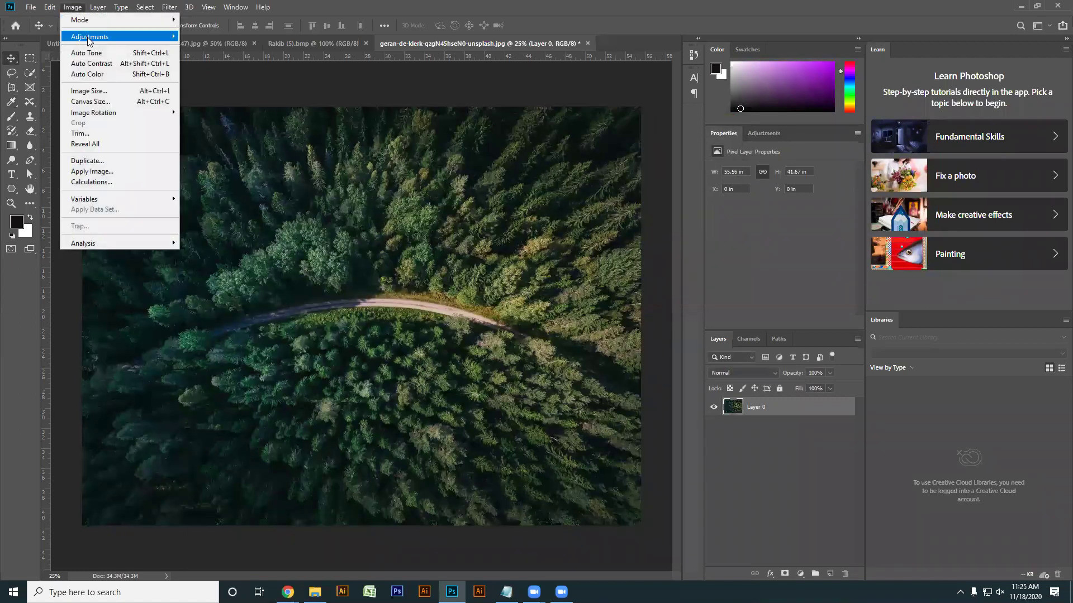
pyautogui.moveTo(90, 37)
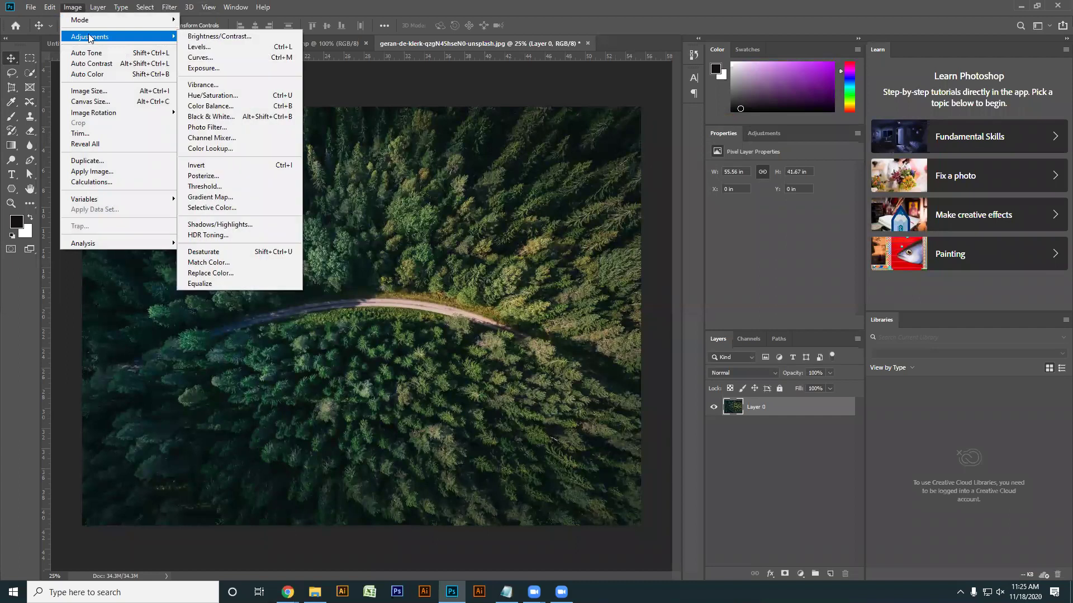
pyautogui.click(212, 51)
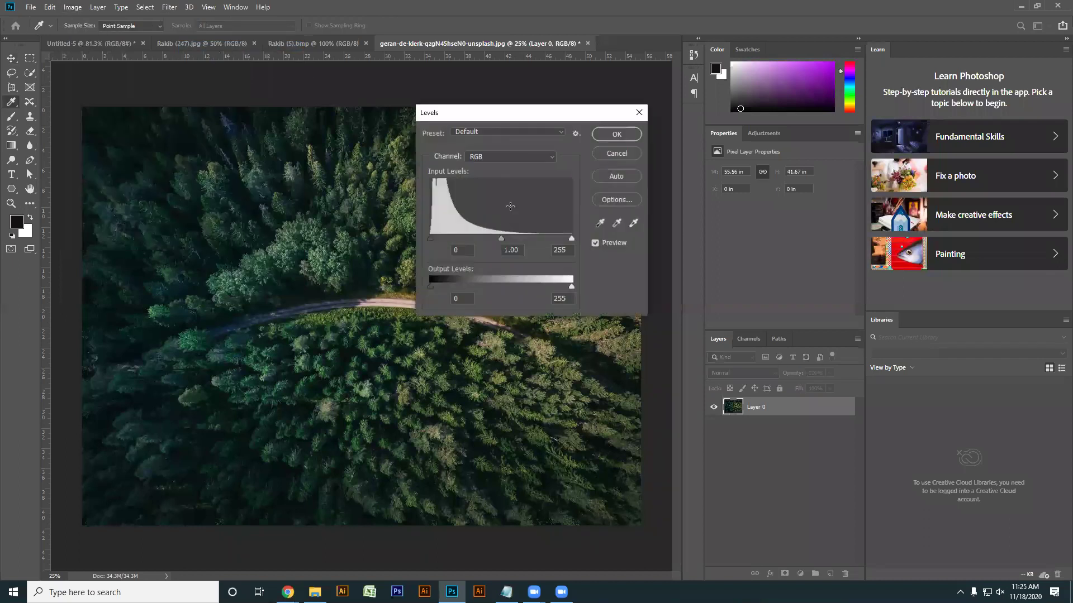
pyautogui.moveTo(543, 114); pyautogui.dragTo(691, 97)
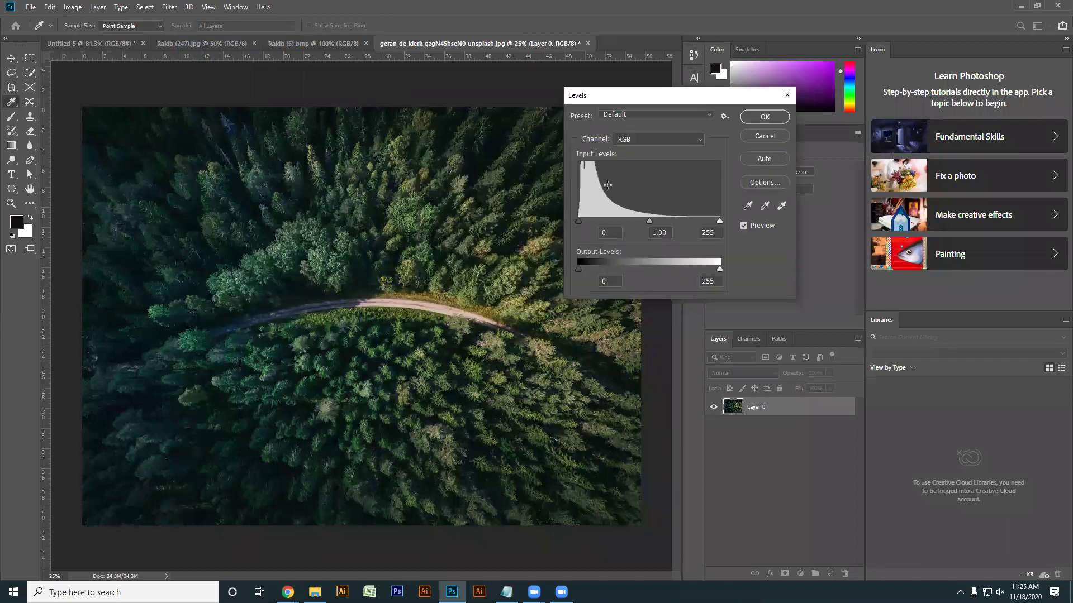
pyautogui.moveTo(580, 222); pyautogui.dragTo(600, 221)
pyautogui.moveTo(720, 221); pyautogui.dragTo(609, 224)
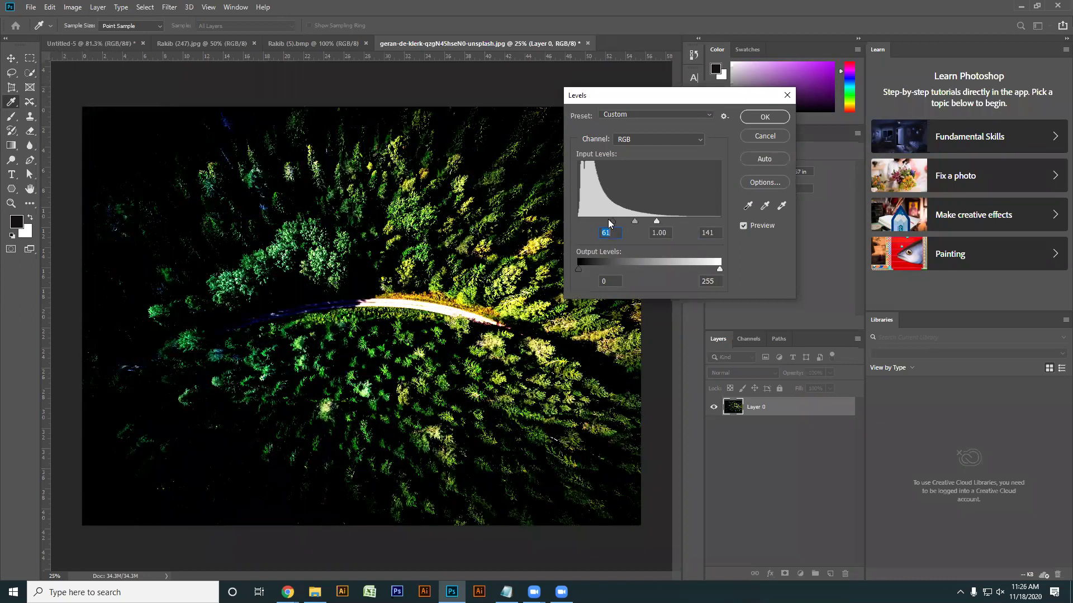
pyautogui.write('0')
pyautogui.moveTo(658, 221); pyautogui.dragTo(728, 223)
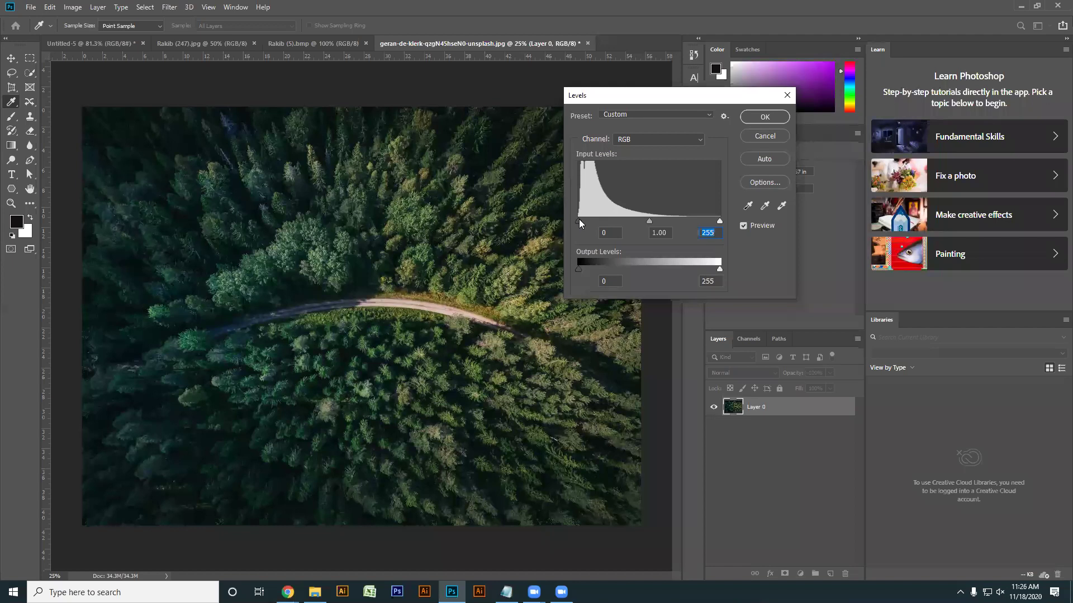
# Try Levels input values of 63 for black and 178 for white, look through the presets, and close without applying.
pyautogui.moveTo(580, 221); pyautogui.dragTo(613, 222)
pyautogui.moveTo(720, 224); pyautogui.dragTo(677, 221)
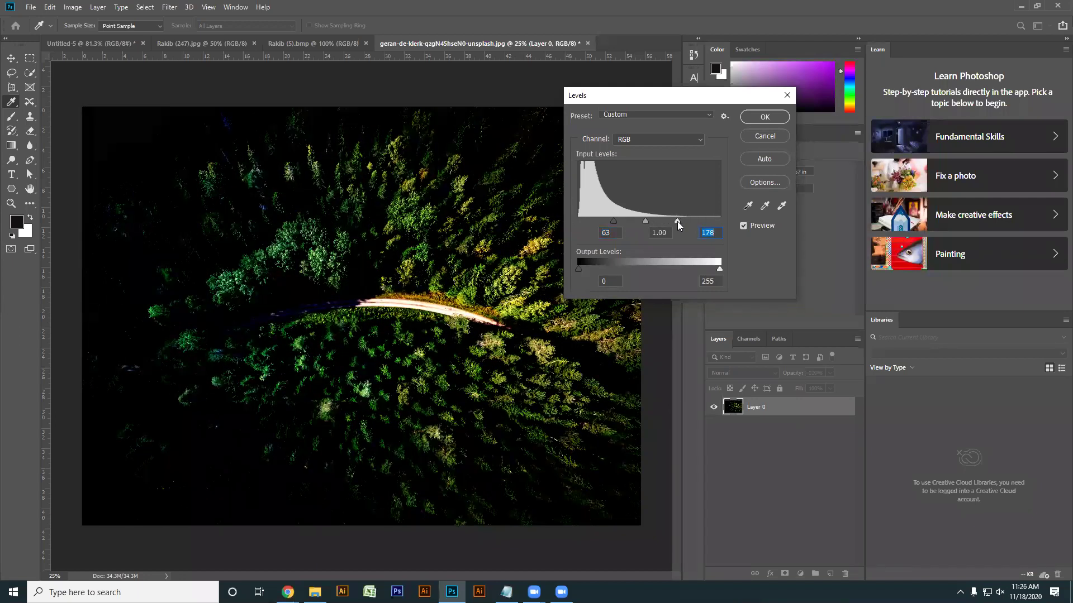
pyautogui.click(683, 115)
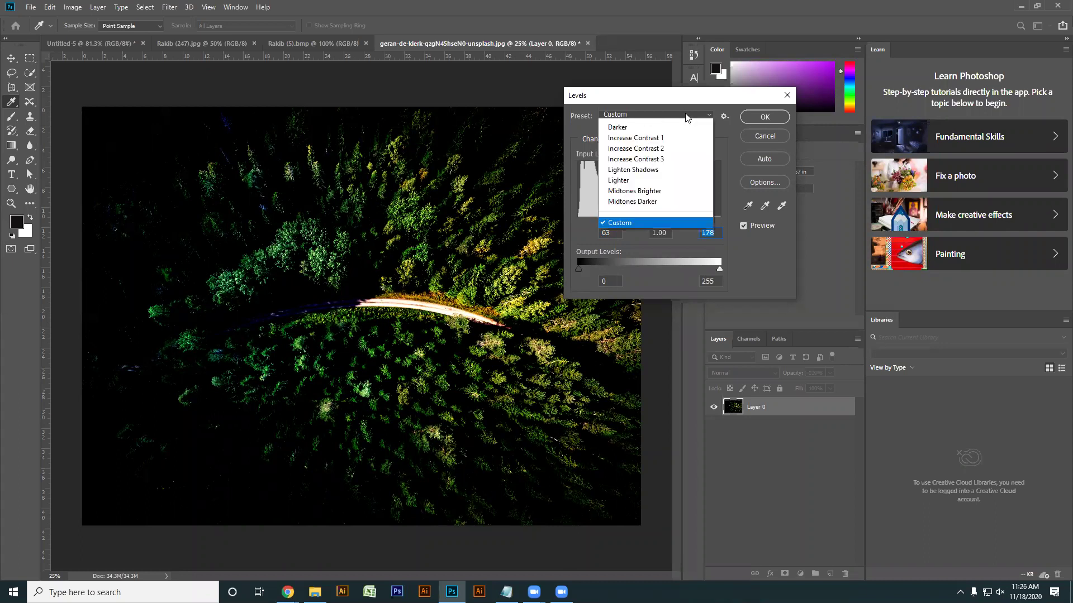
pyautogui.click(787, 98)
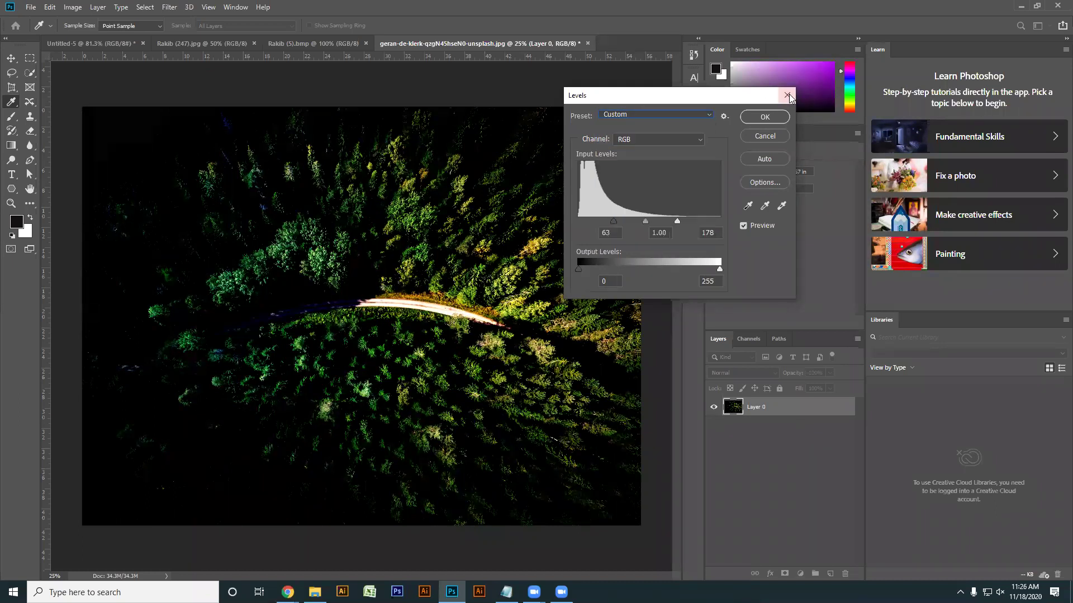
pyautogui.click(787, 98)
# Start a Curves adjustment on the forest photo with points at input 60, output 59 and input 131, output 207.
pyautogui.click(73, 7)
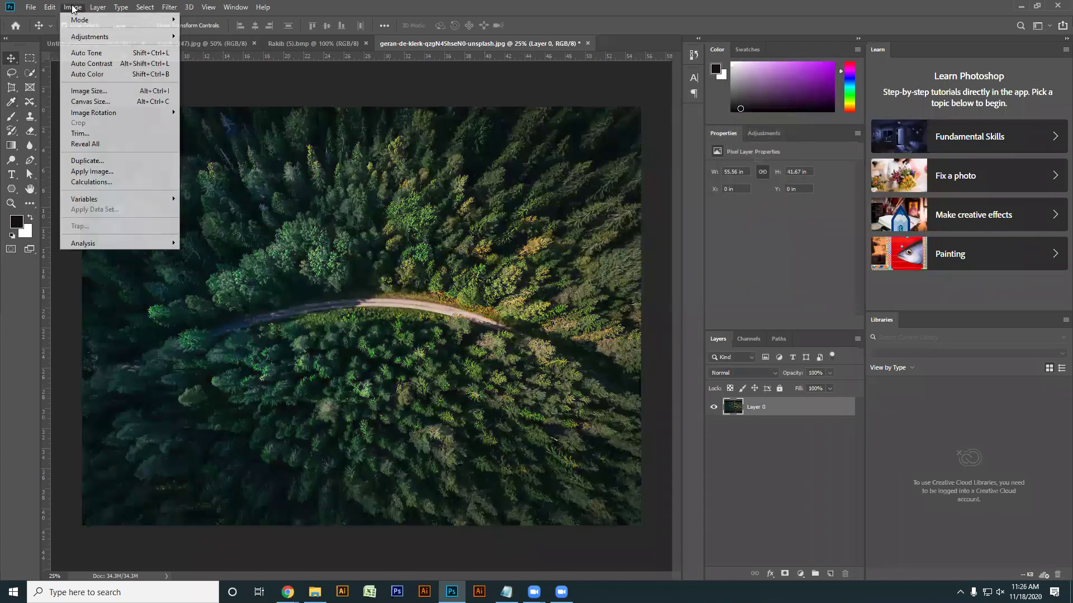
pyautogui.moveTo(84, 44)
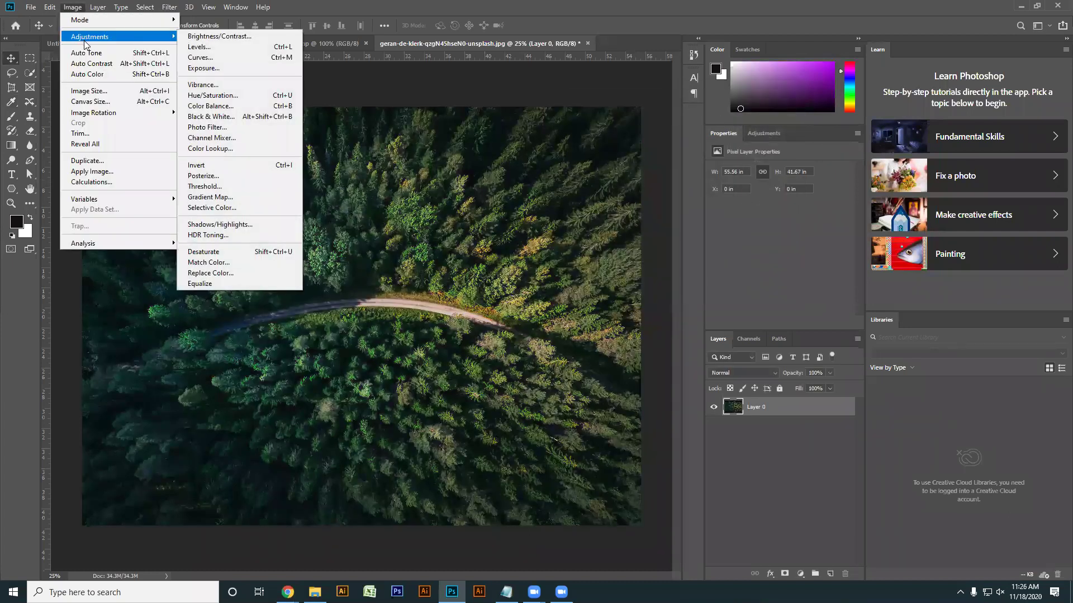
pyautogui.click(217, 61)
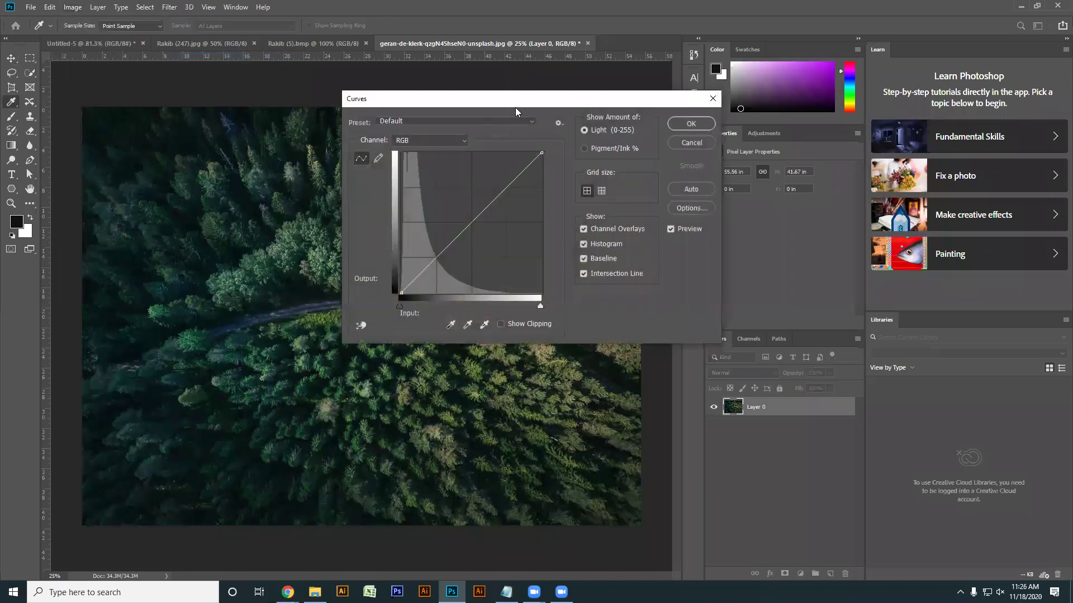
pyautogui.moveTo(530, 101); pyautogui.dragTo(758, 121)
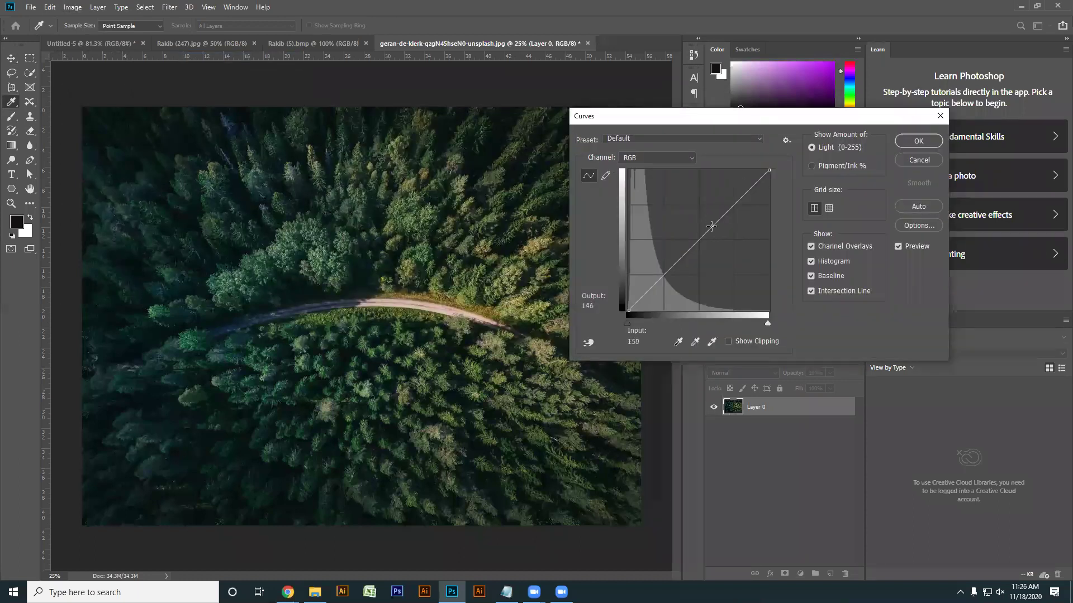
pyautogui.click(661, 278)
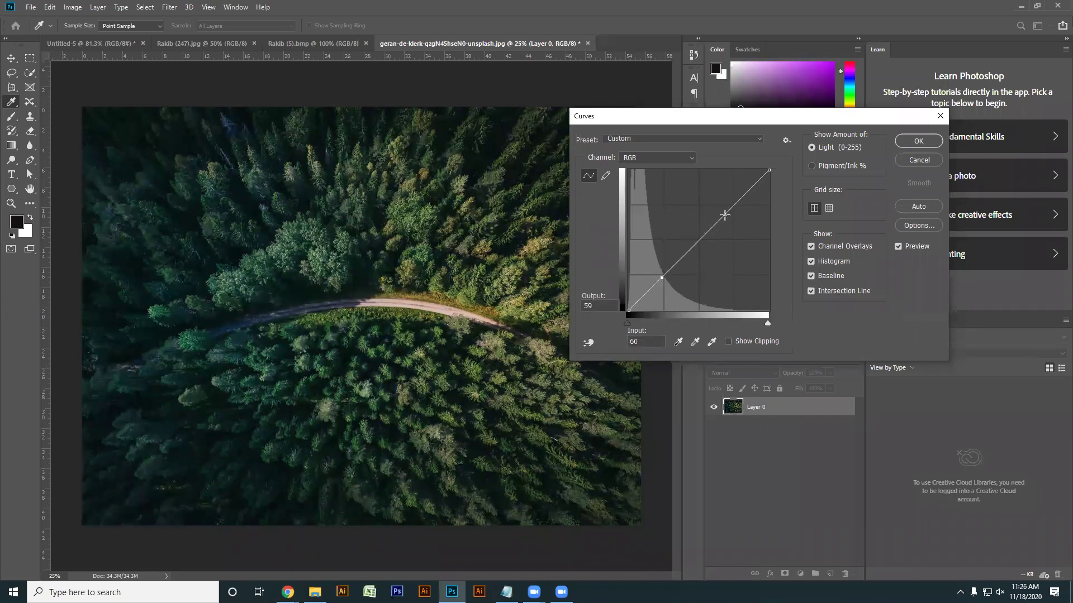
pyautogui.moveTo(724, 215); pyautogui.dragTo(701, 196)
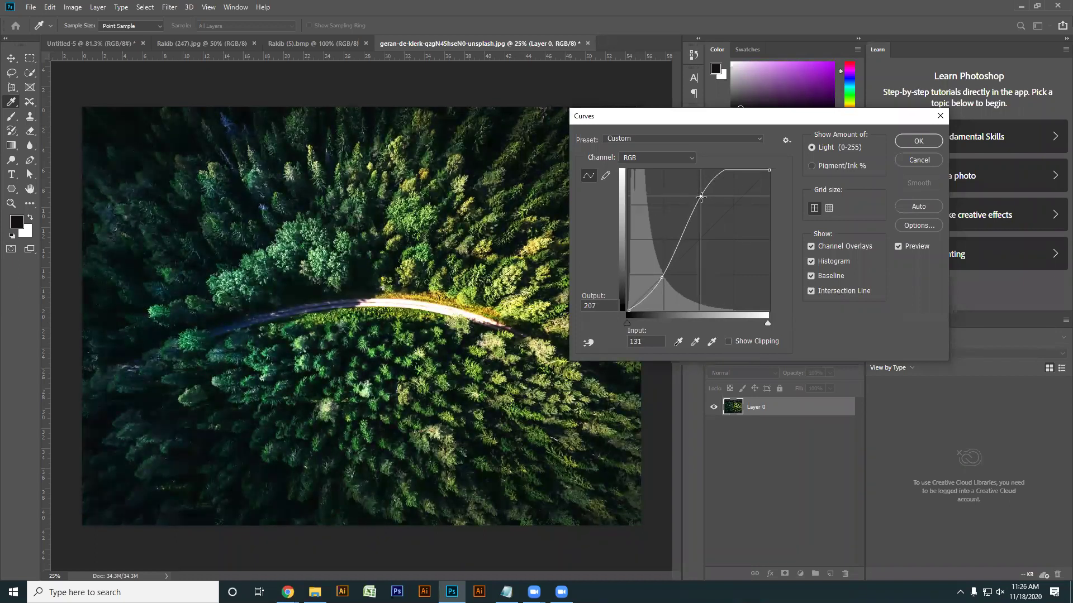
# Try other curve shapes, ending with the shadow point at input 81, output 87, and close Curves without applying.
pyautogui.moveTo(660, 276); pyautogui.dragTo(648, 256)
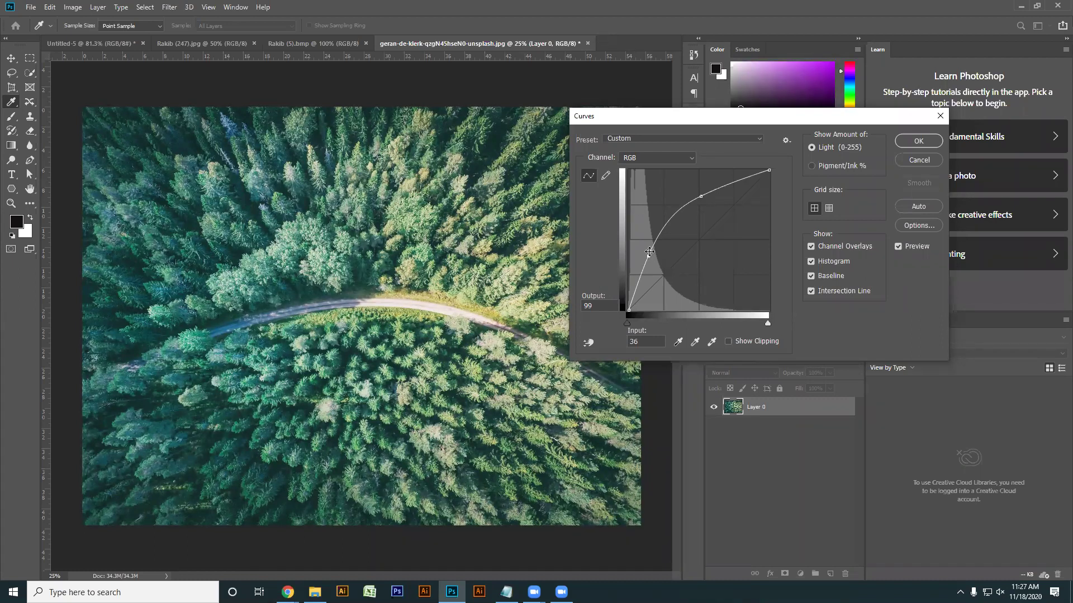
pyautogui.moveTo(700, 197); pyautogui.dragTo(714, 229)
pyautogui.moveTo(649, 256)
pyautogui.mouseDown()
pyautogui.moveTo(695, 278)
pyautogui.moveTo(655, 231)
pyautogui.moveTo(715, 229)
pyautogui.moveTo(713, 209)
pyautogui.moveTo(722, 262)
pyautogui.moveTo(746, 285)
pyautogui.moveTo(721, 175)
pyautogui.moveTo(718, 184)
pyautogui.mouseUp()
pyautogui.moveTo(654, 232); pyautogui.dragTo(673, 262)
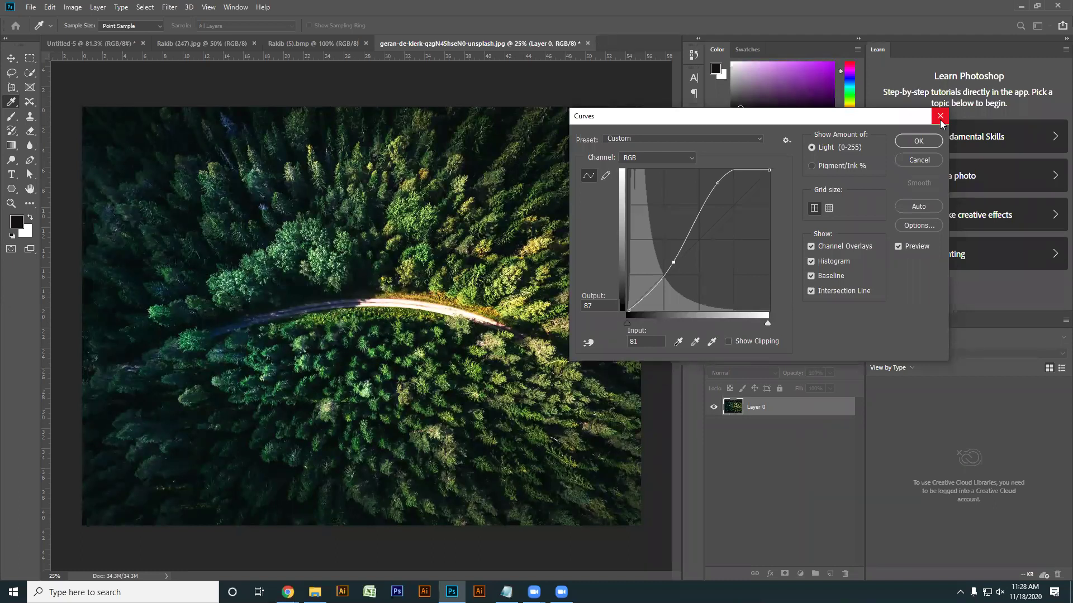
pyautogui.click(941, 120)
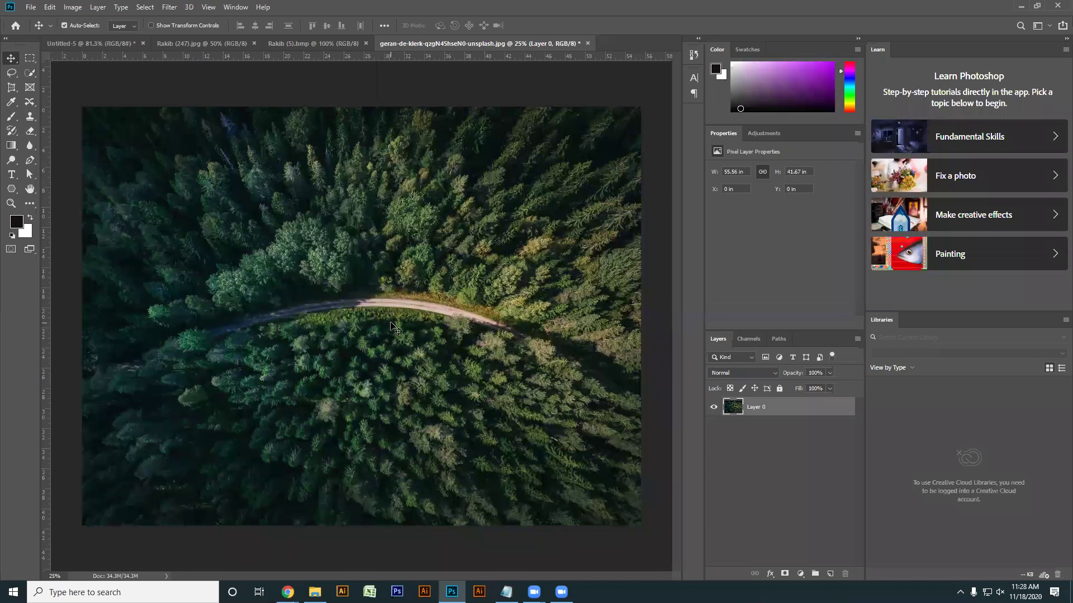
# Try an Exposure adjustment with Exposure +3.82, Offset -0.0771 and Gamma Correction 1.00, and close it without applying.
pyautogui.click(73, 8)
pyautogui.moveTo(101, 42)
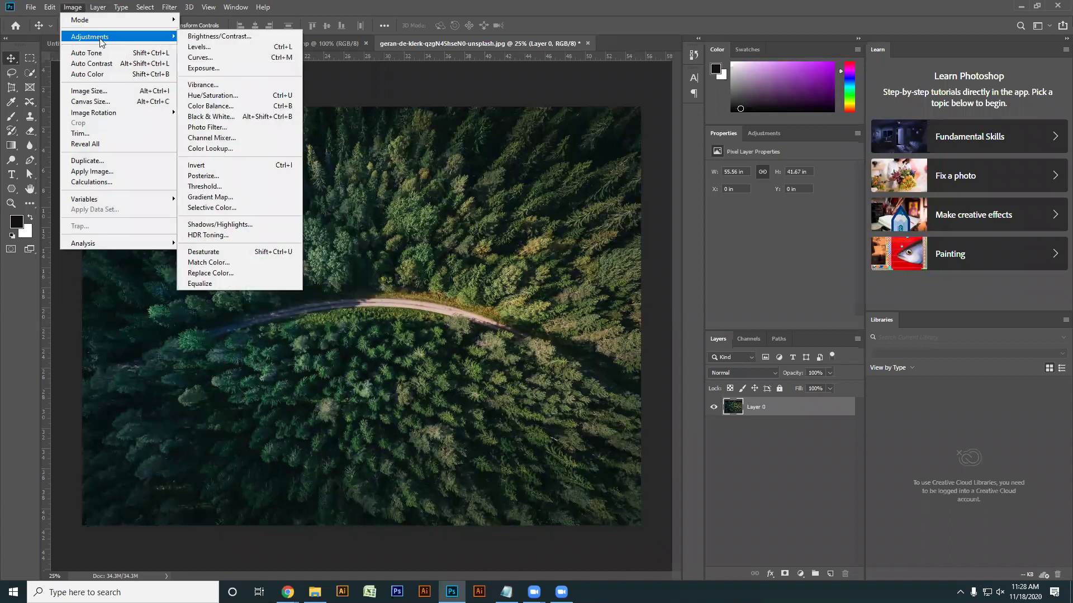
pyautogui.click(206, 68)
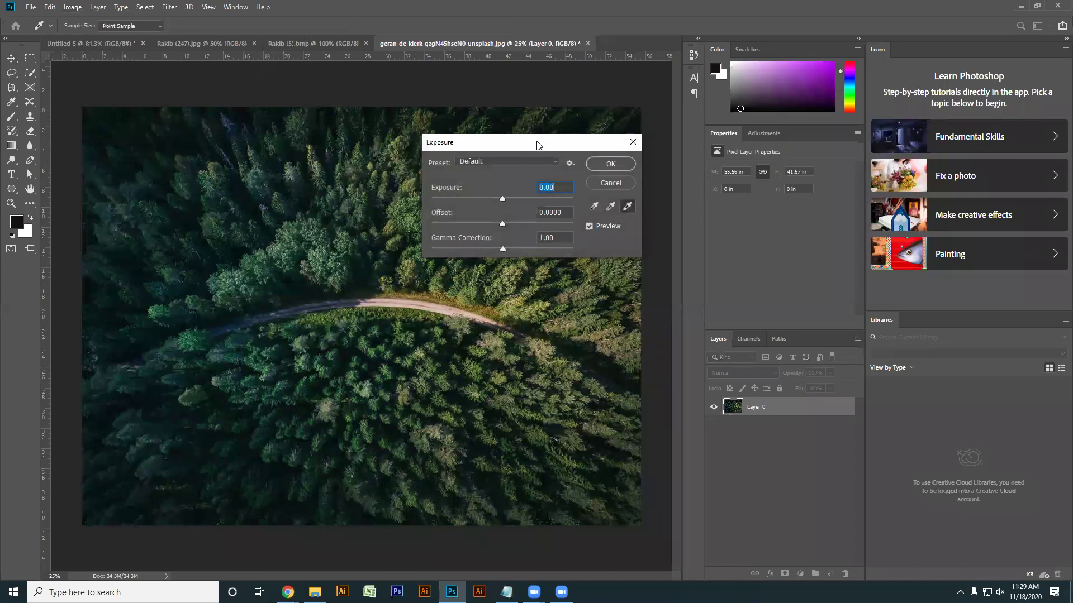
pyautogui.moveTo(538, 145); pyautogui.dragTo(763, 147)
pyautogui.moveTo(729, 200); pyautogui.dragTo(766, 201)
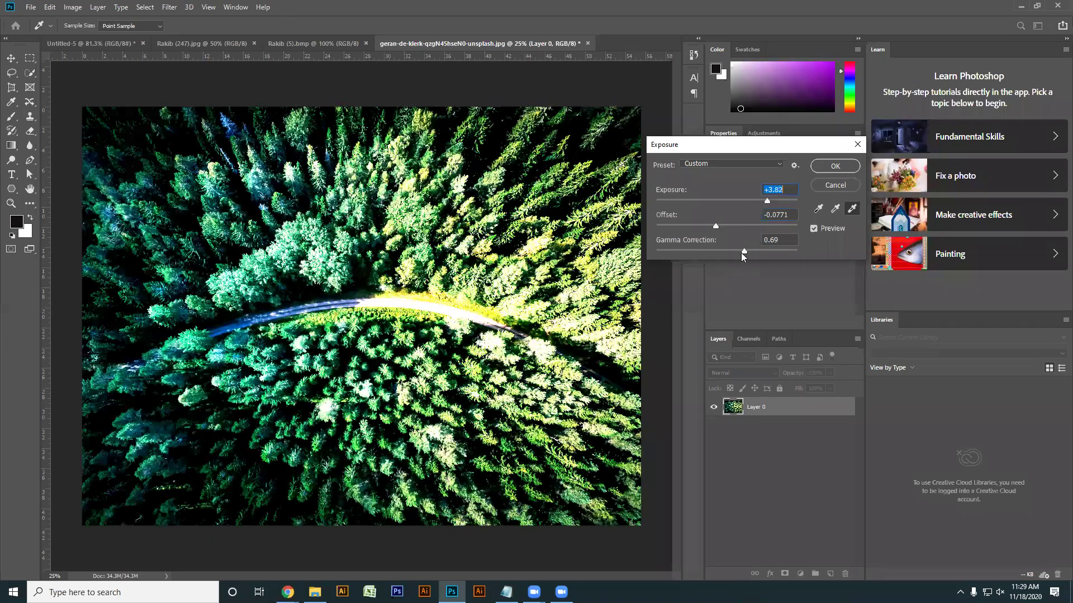
pyautogui.moveTo(729, 252)
pyautogui.mouseDown()
pyautogui.moveTo(714, 251)
pyautogui.moveTo(725, 250)
pyautogui.mouseUp()
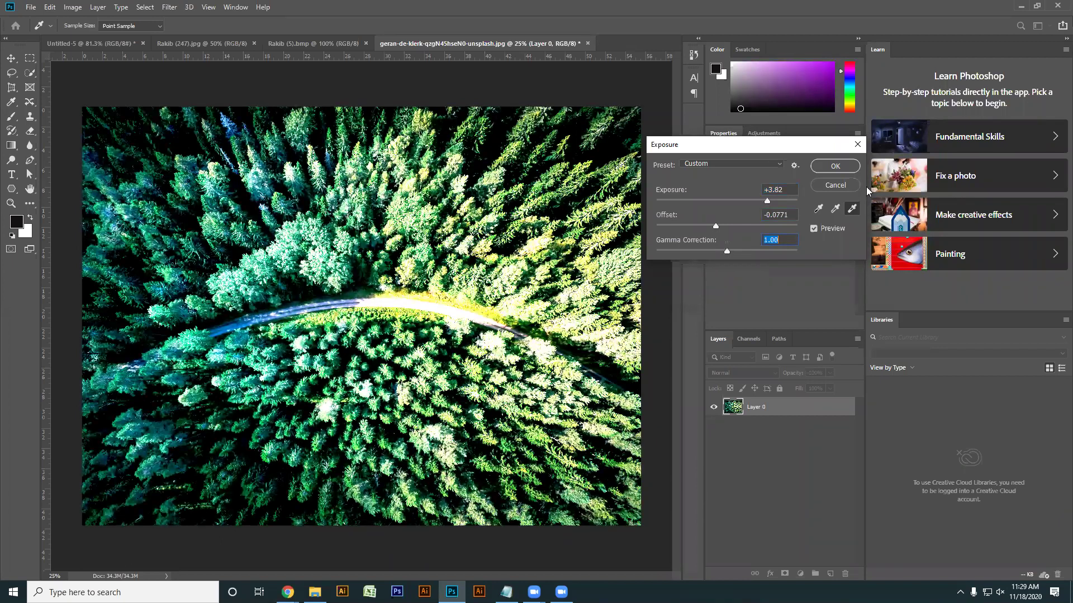
pyautogui.click(859, 146)
# Try a Vibrance adjustment with Vibrance +100 and Saturation +46, lower the vibrance, and close it without applying.
pyautogui.click(73, 8)
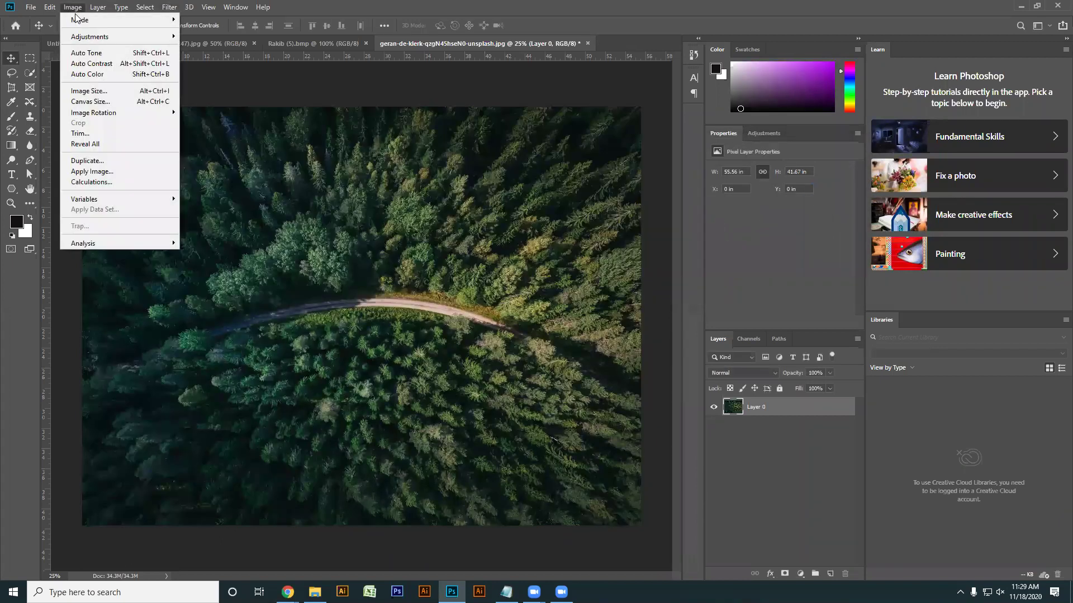
pyautogui.moveTo(95, 36)
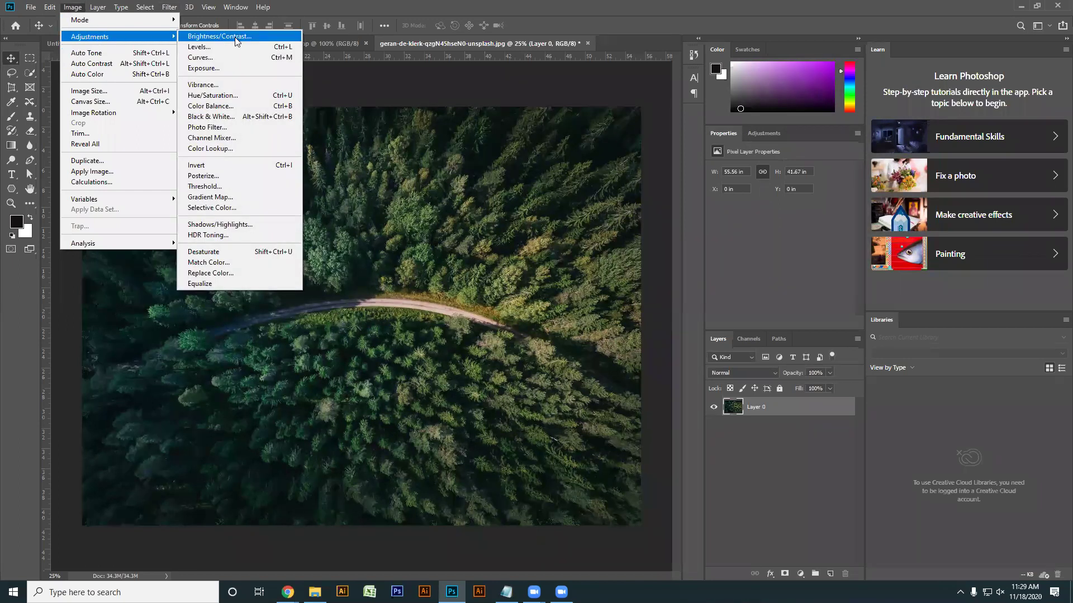
pyautogui.click(218, 86)
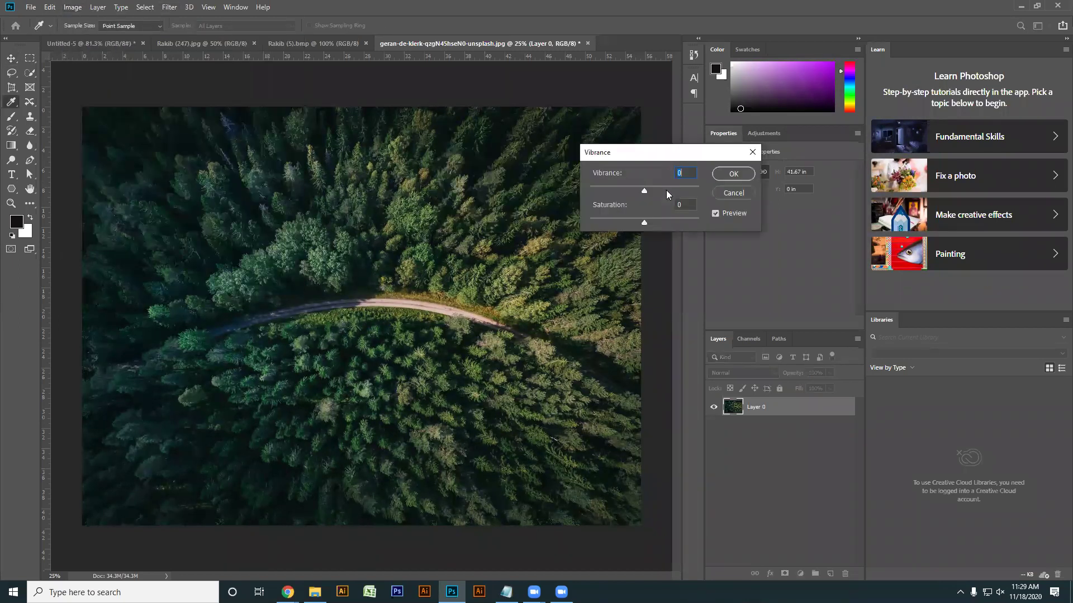
pyautogui.moveTo(643, 191); pyautogui.dragTo(701, 191)
pyautogui.moveTo(643, 224); pyautogui.dragTo(669, 223)
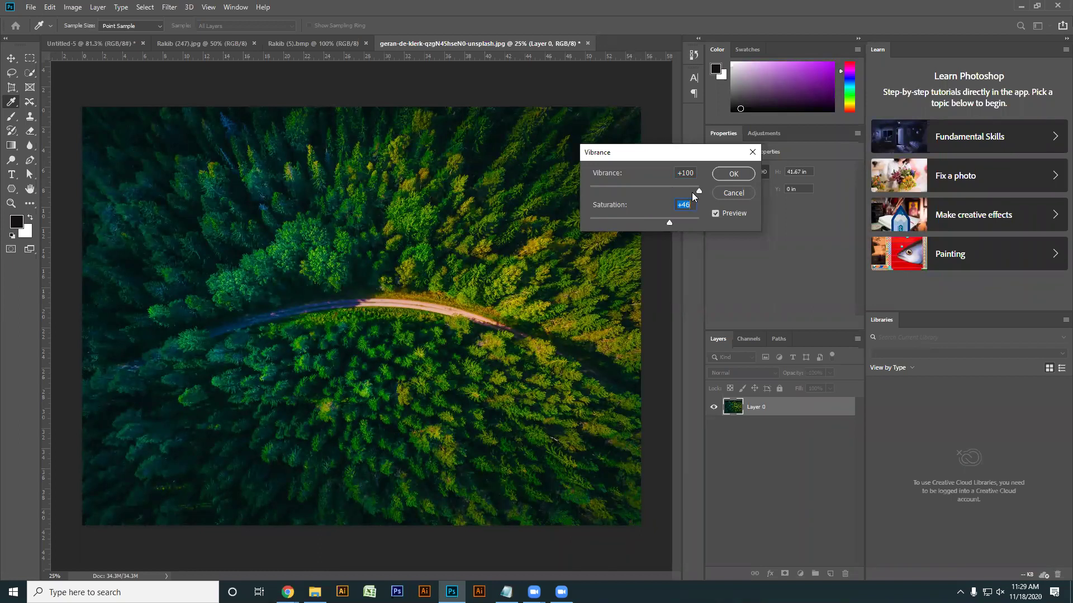
pyautogui.moveTo(670, 191); pyautogui.dragTo(636, 191)
pyautogui.click(751, 153)
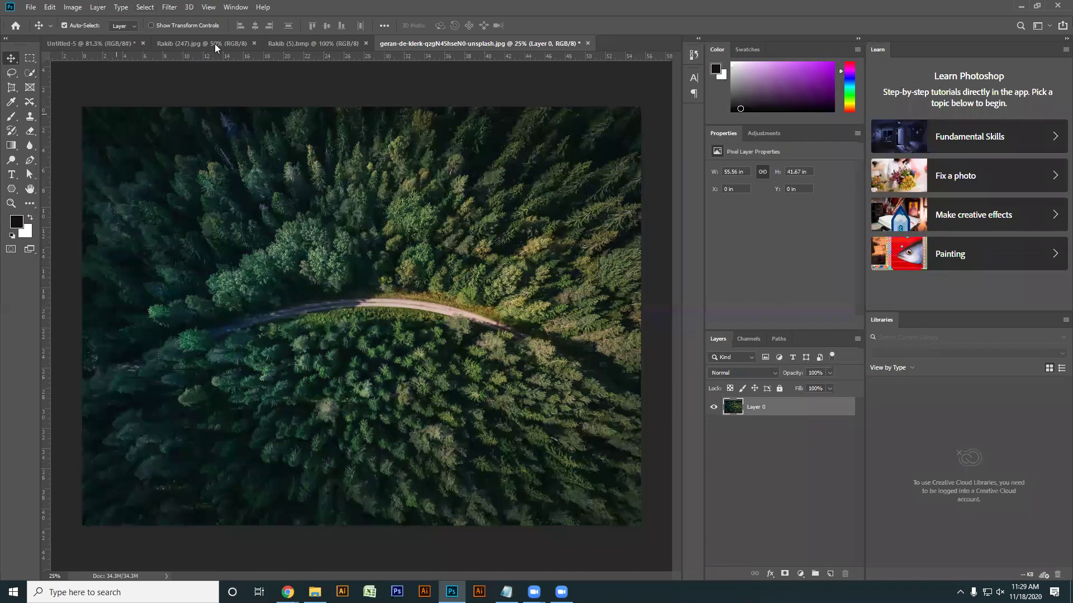
# Try Vibrance again with both Vibrance and Saturation at +100, change Saturation to 67, and close it without applying.
pyautogui.click(67, 9)
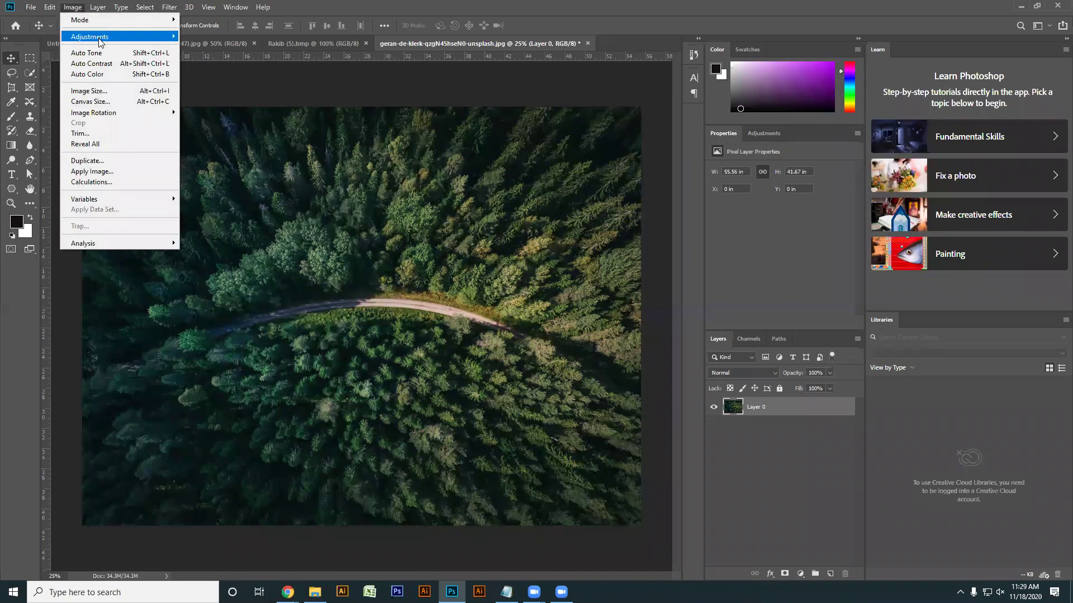
pyautogui.moveTo(101, 37)
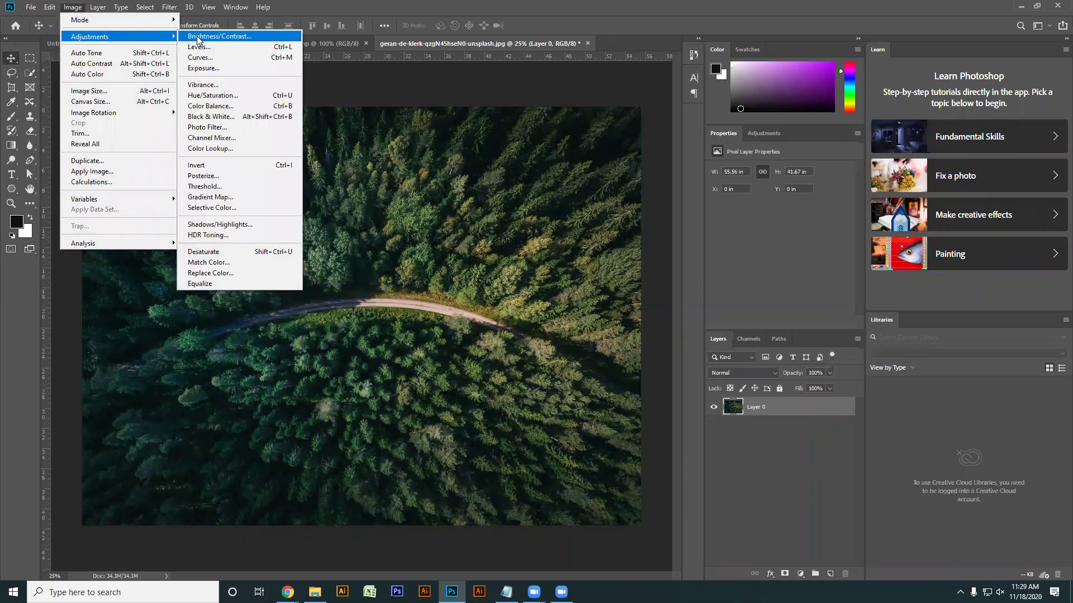
pyautogui.click(212, 83)
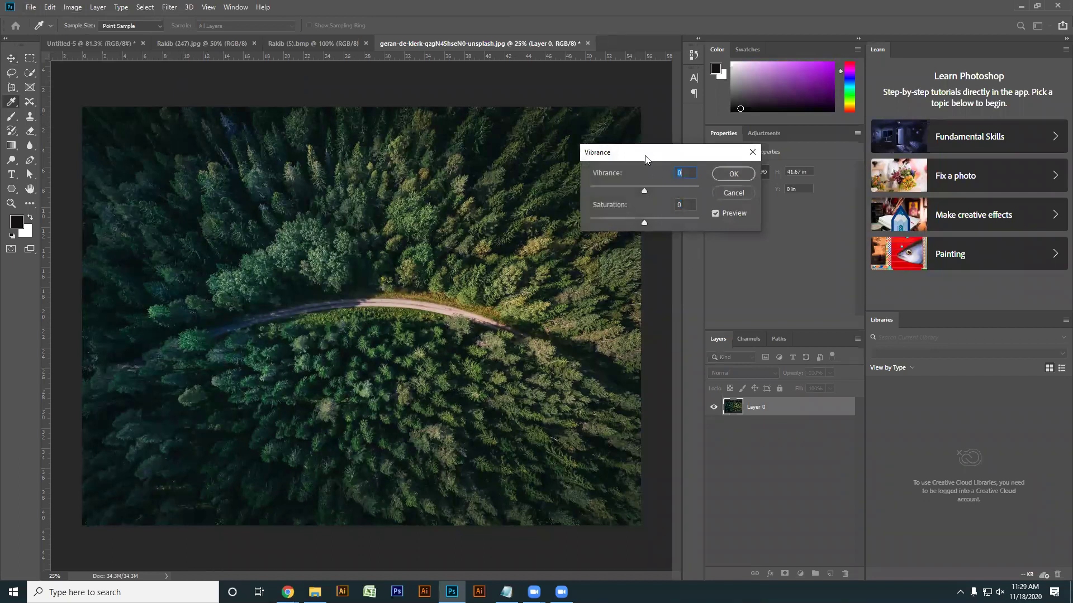
pyautogui.moveTo(646, 157); pyautogui.dragTo(691, 157)
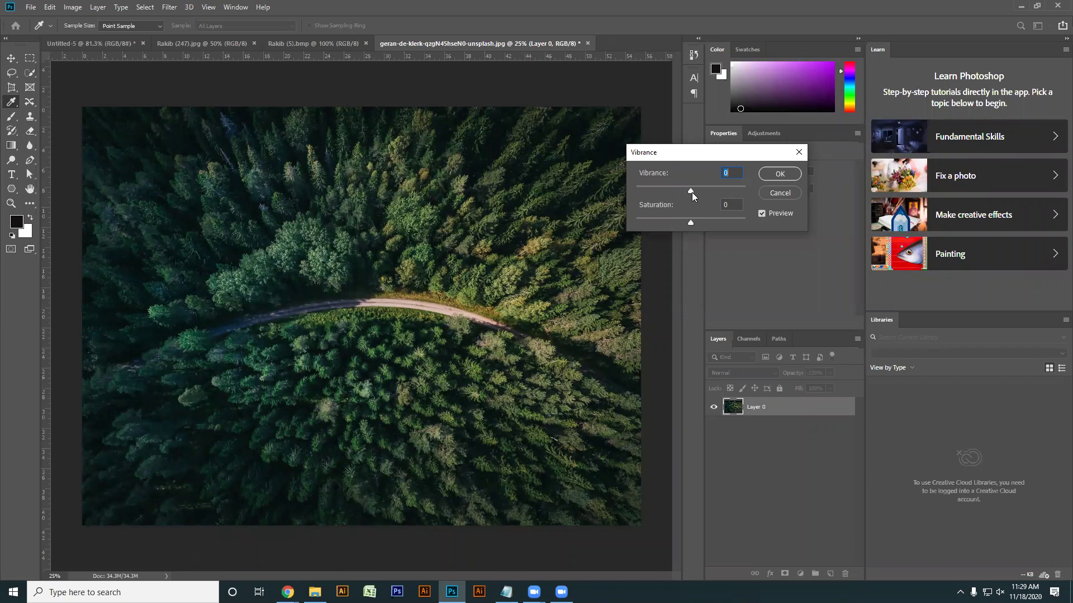
pyautogui.moveTo(692, 192); pyautogui.dragTo(700, 192)
pyautogui.moveTo(692, 223)
pyautogui.mouseDown()
pyautogui.moveTo(665, 221)
pyautogui.moveTo(703, 223)
pyautogui.mouseUp()
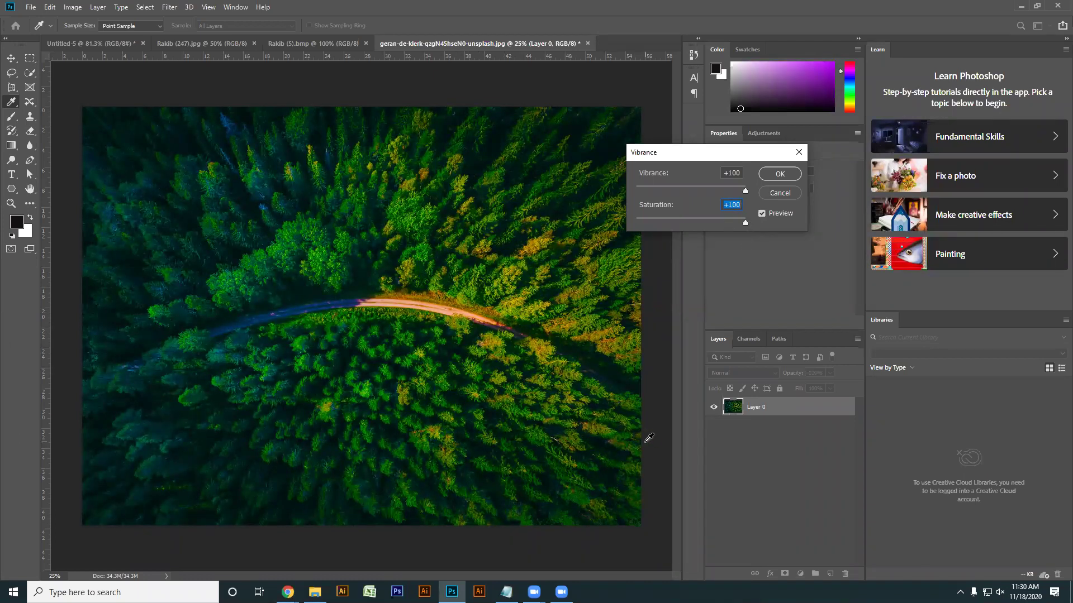
pyautogui.write('67')
pyautogui.click(797, 153)
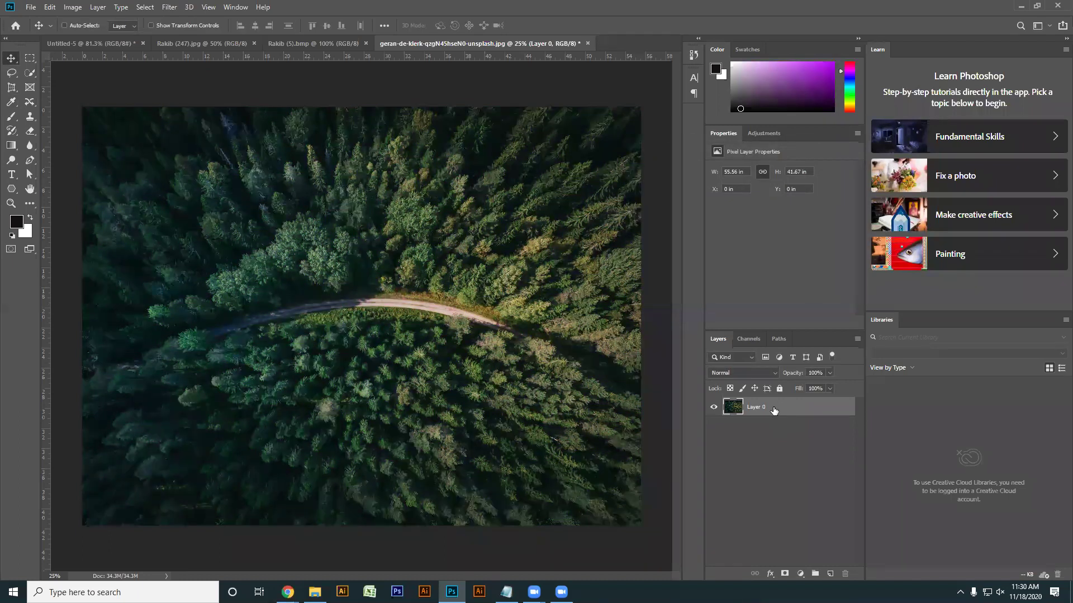
# Duplicate Layer 0 and apply a Vibrance adjustment to the copy with Vibrance +100 and Saturation +99.
pyautogui.hotkey('ctrl', 'j')
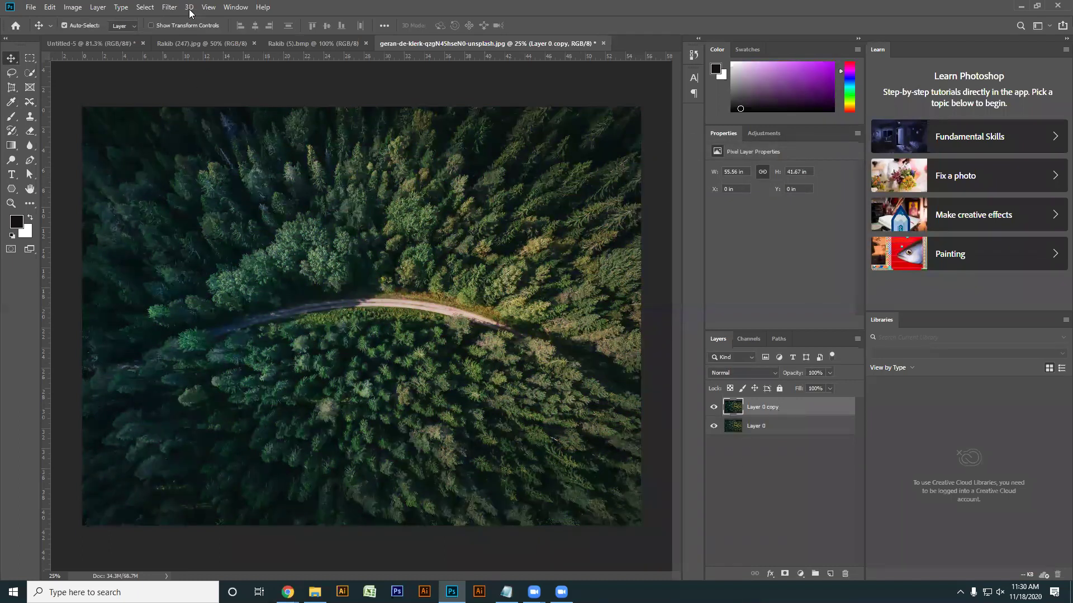
pyautogui.click(73, 6)
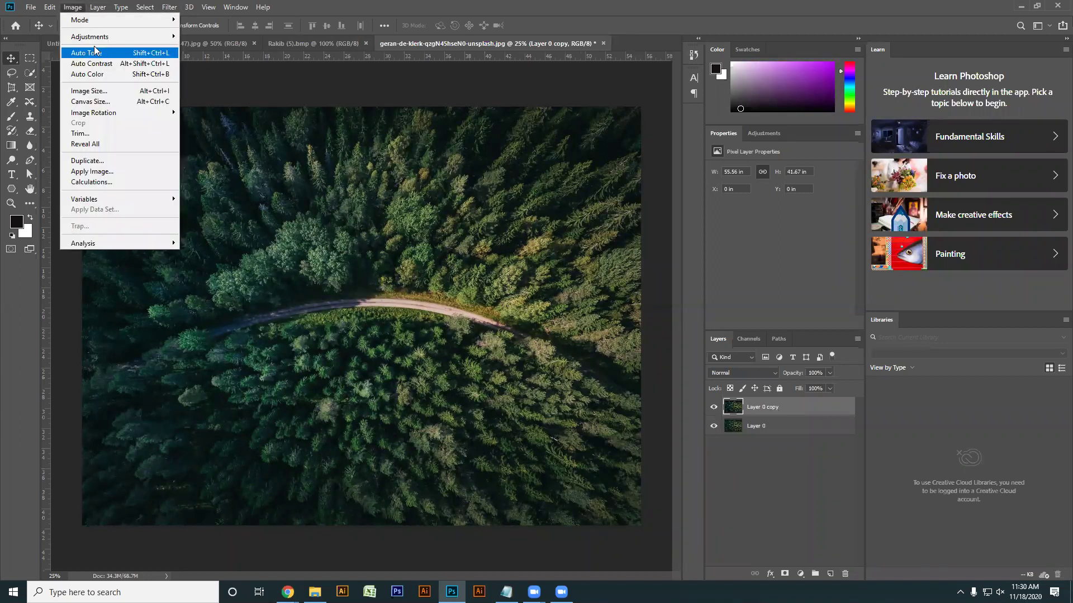
pyautogui.moveTo(103, 38)
pyautogui.click(214, 85)
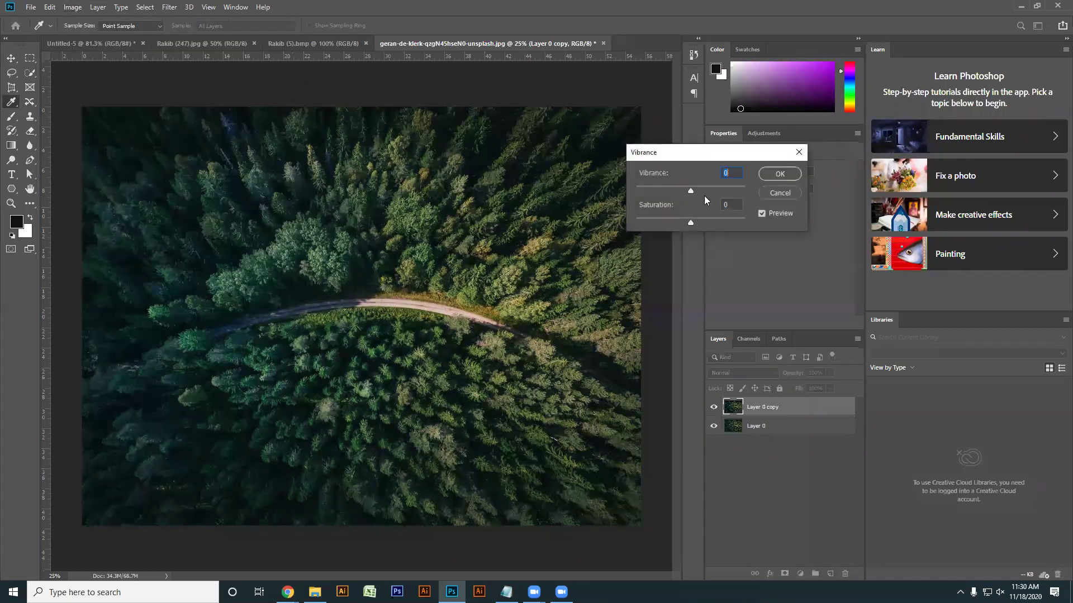
pyautogui.moveTo(733, 193); pyautogui.dragTo(749, 186)
pyautogui.moveTo(690, 222); pyautogui.dragTo(745, 225)
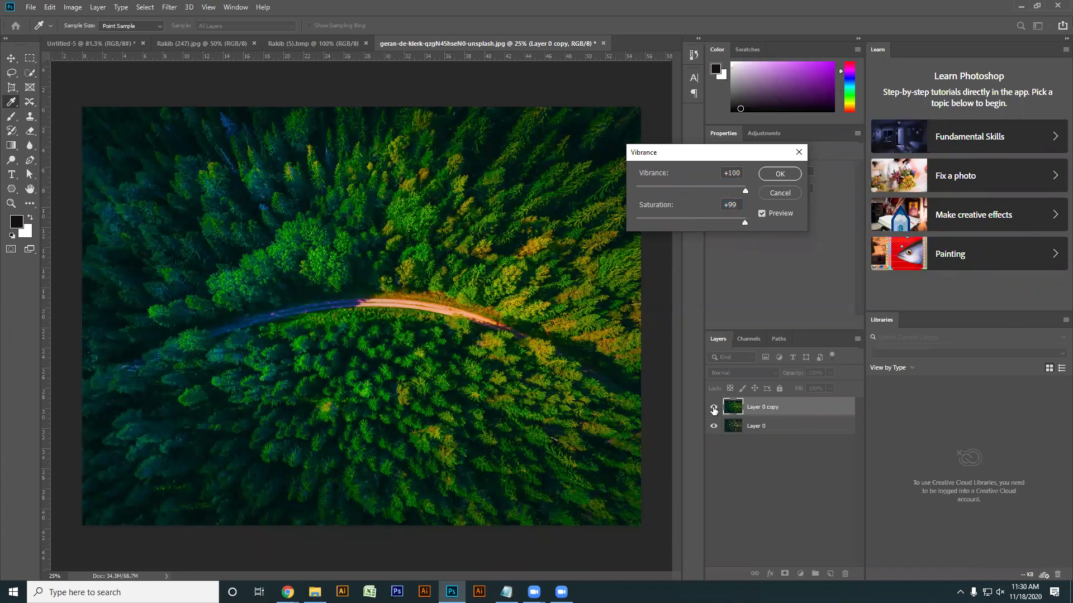
pyautogui.click(780, 174)
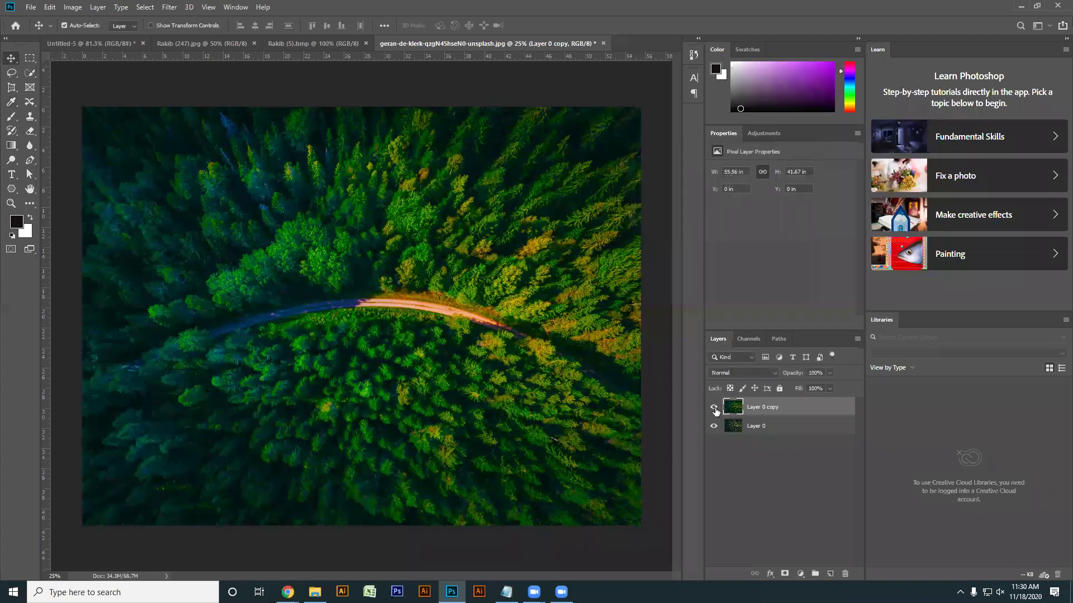
# Toggle the visibility of Layer 0 copy to compare before and after, and delete the copy.
pyautogui.click(714, 408)
pyautogui.click(715, 408)
pyautogui.click(715, 408)
pyautogui.click(714, 408)
pyautogui.press('Delete')
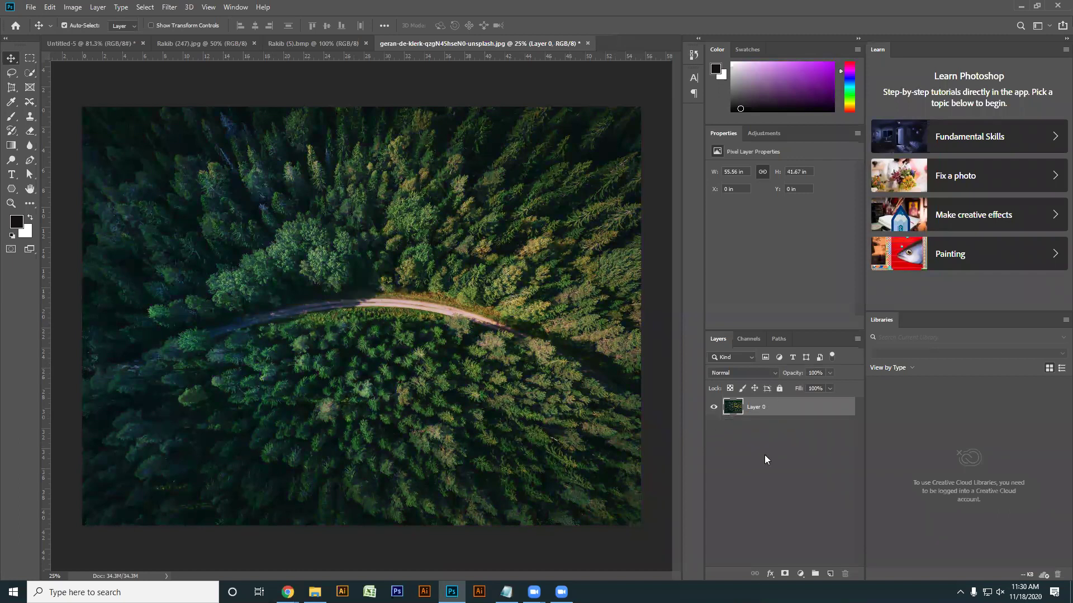
# Try a Hue/Saturation adjustment, ending with Hue +37, Saturation -8 and Lightness -8, and close it without applying.
pyautogui.click(73, 8)
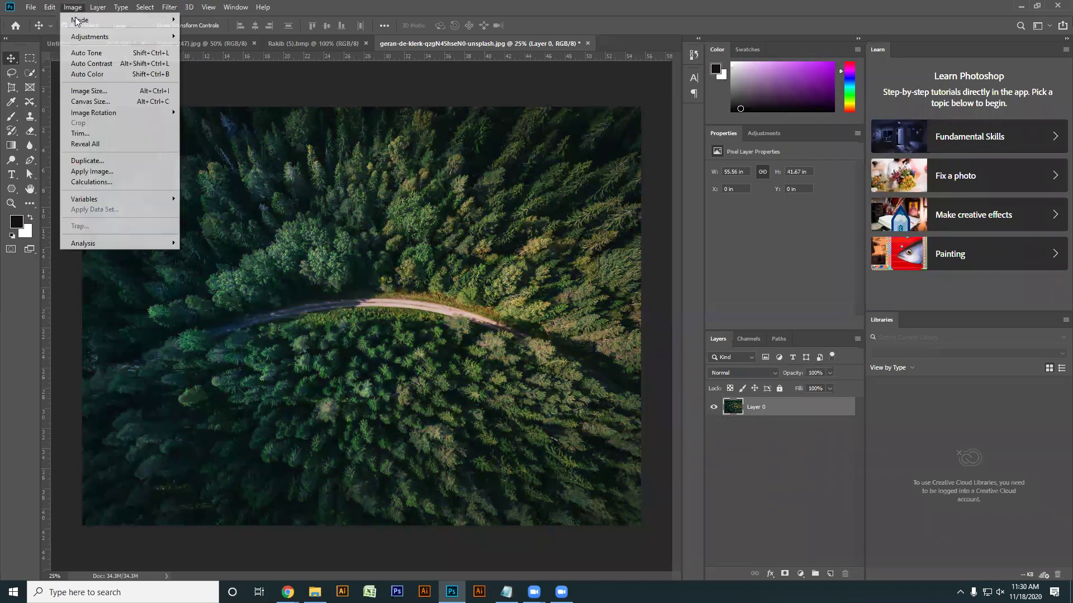
pyautogui.moveTo(94, 39)
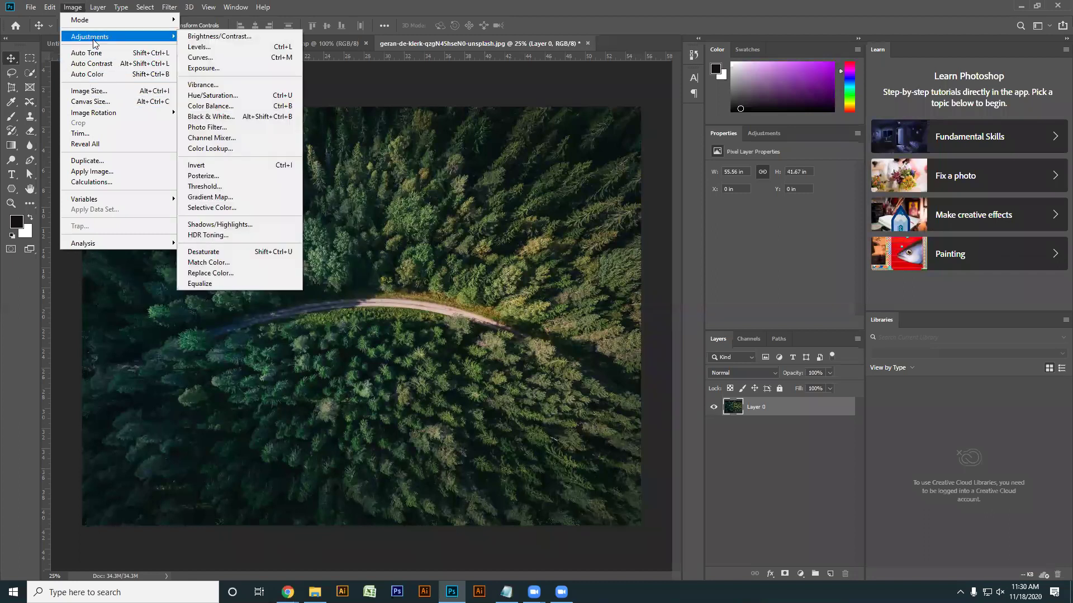
pyautogui.click(222, 98)
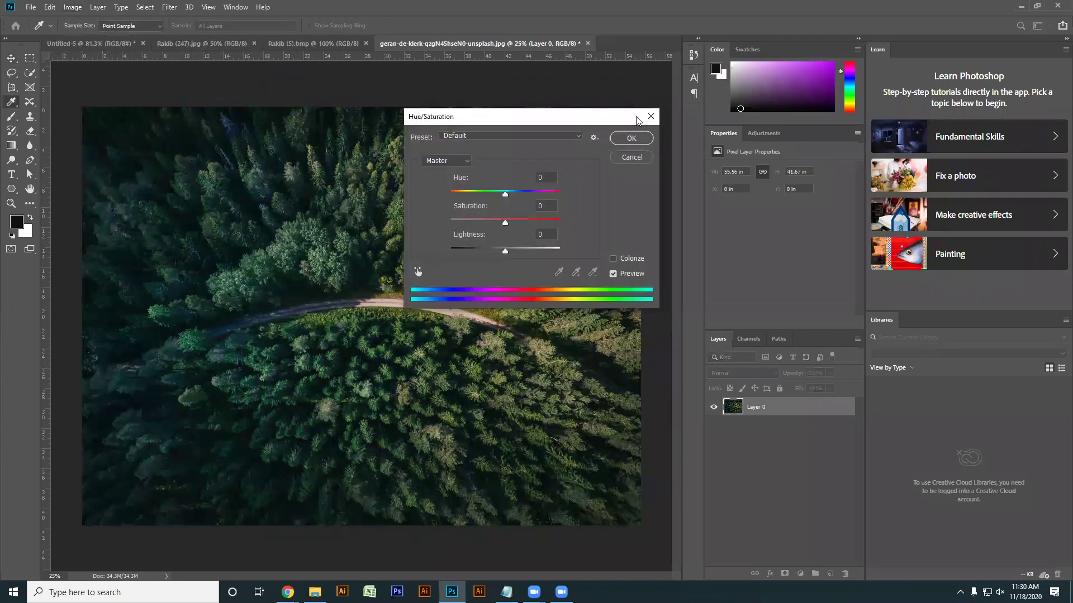
pyautogui.moveTo(569, 122); pyautogui.dragTo(767, 107)
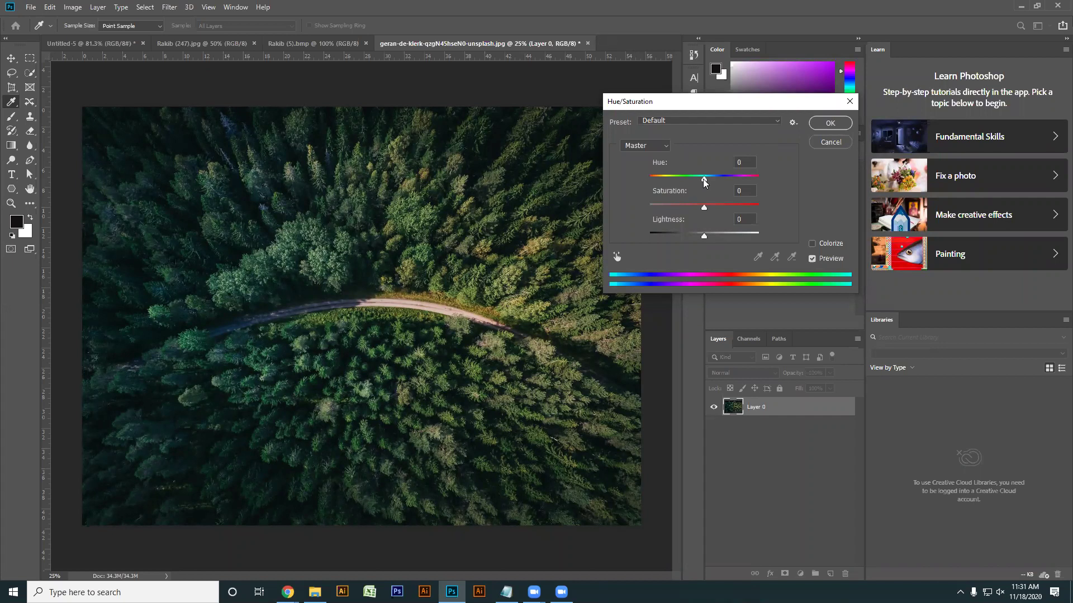
pyautogui.moveTo(703, 178); pyautogui.dragTo(700, 209)
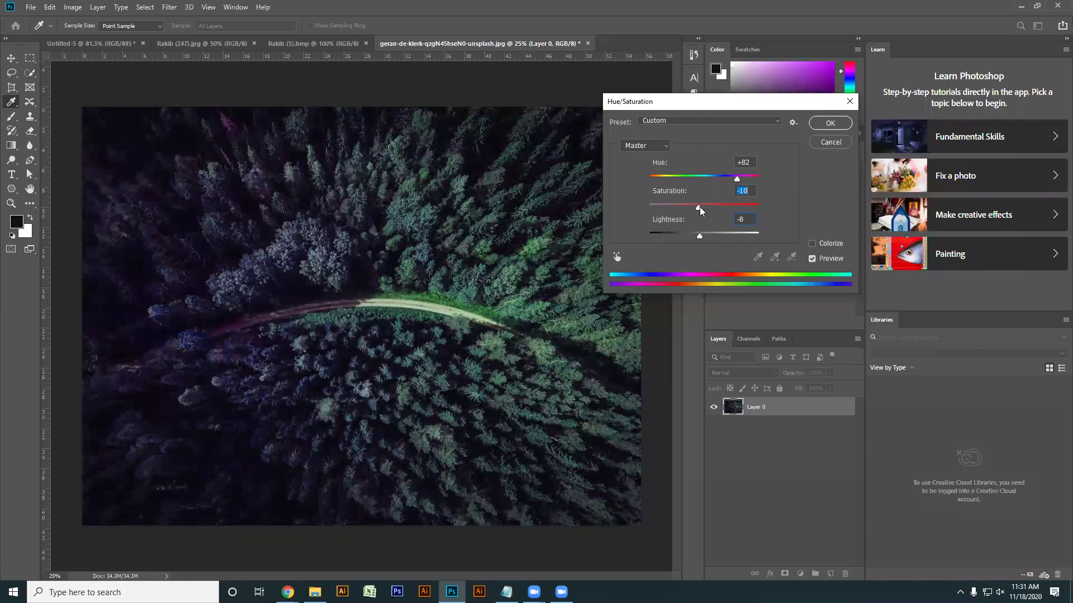
pyautogui.moveTo(738, 180)
pyautogui.mouseDown()
pyautogui.moveTo(753, 180)
pyautogui.moveTo(724, 180)
pyautogui.mouseUp()
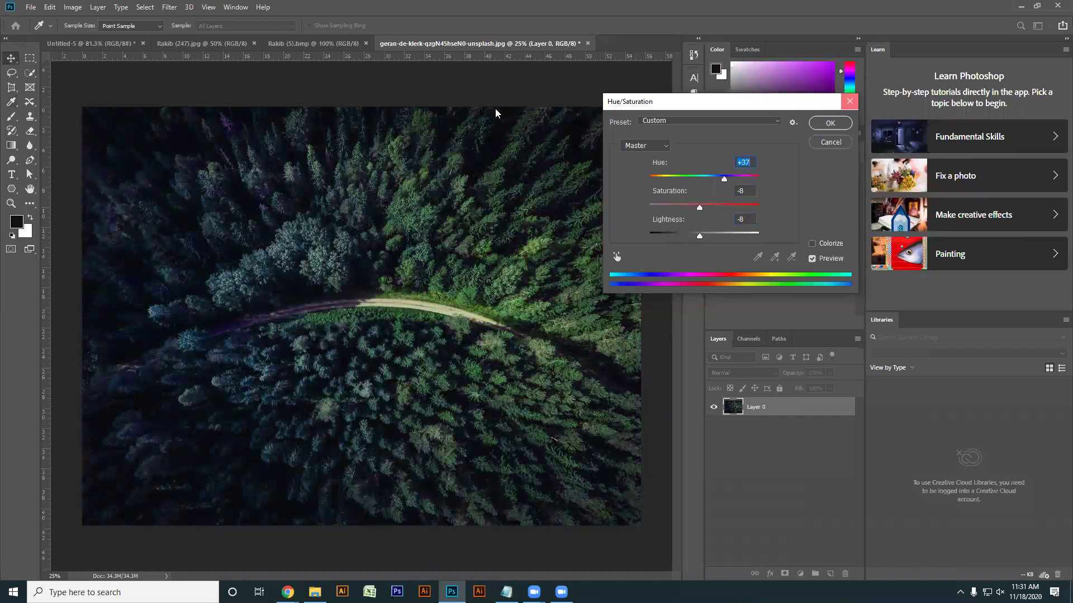
pyautogui.press('Return')
# Close the waterfall BMP image and the forest stream JPG image.
pyautogui.click(363, 44)
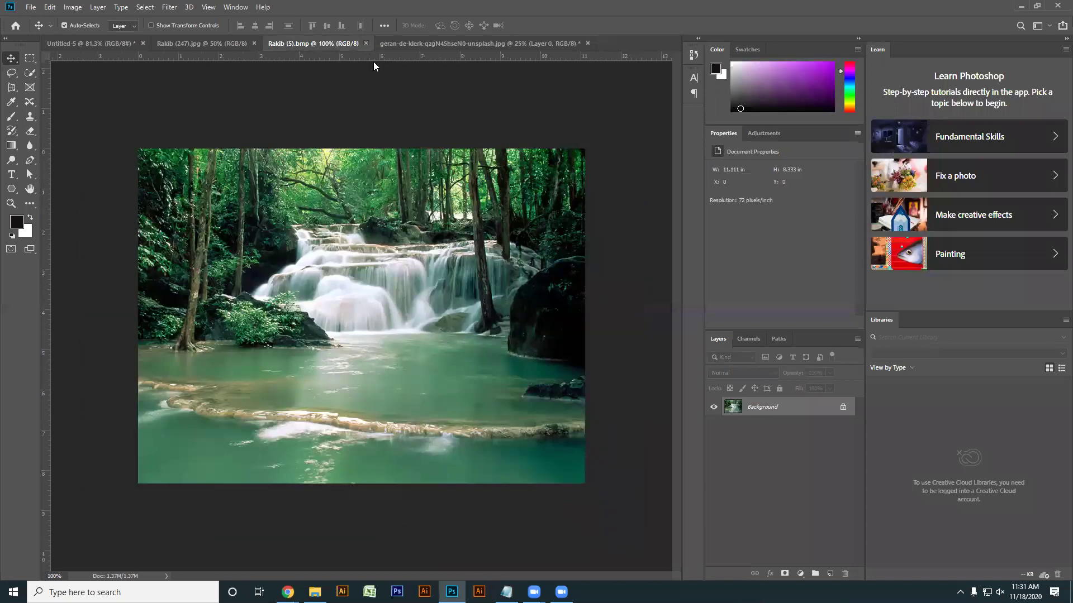
pyautogui.click(365, 43)
pyautogui.click(234, 44)
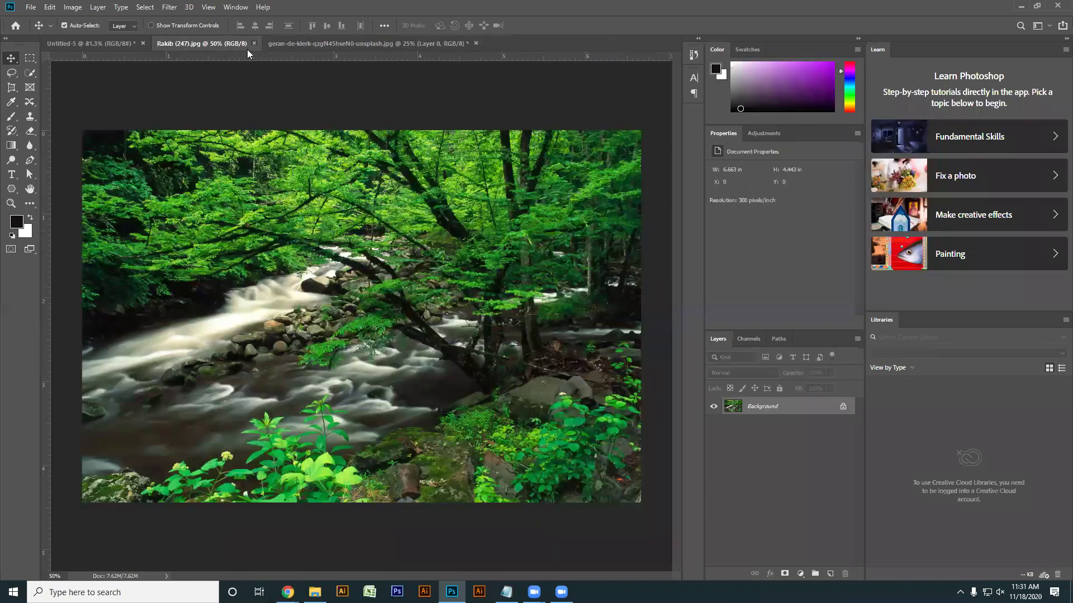
pyautogui.click(254, 44)
# Switch to Chrome, search Unsplash for "man" and look through the photo results.
pyautogui.click(30, 7)
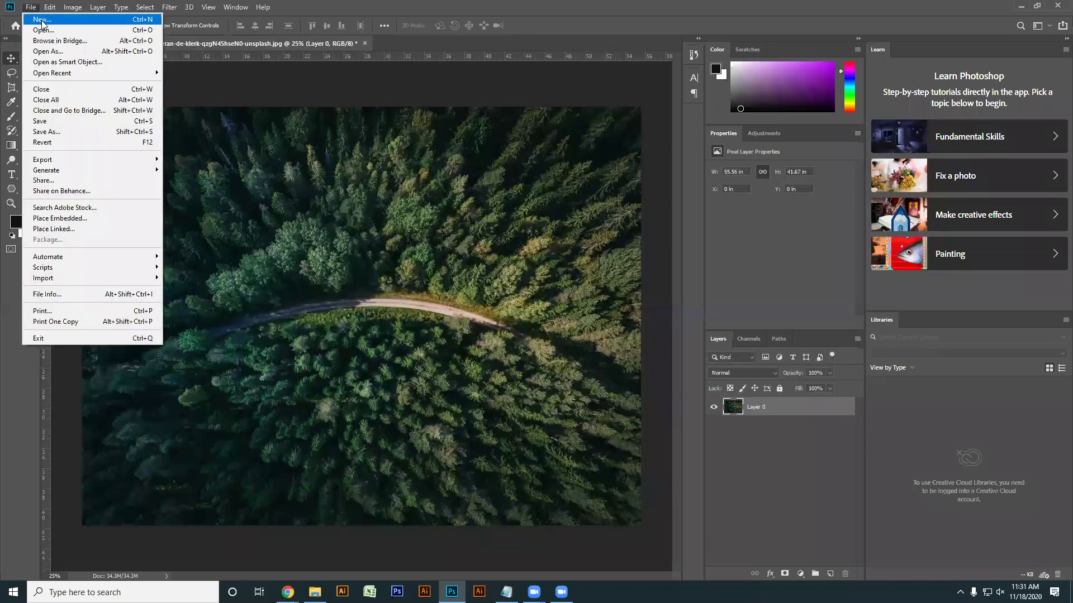
pyautogui.click(288, 592)
pyautogui.click(207, 538)
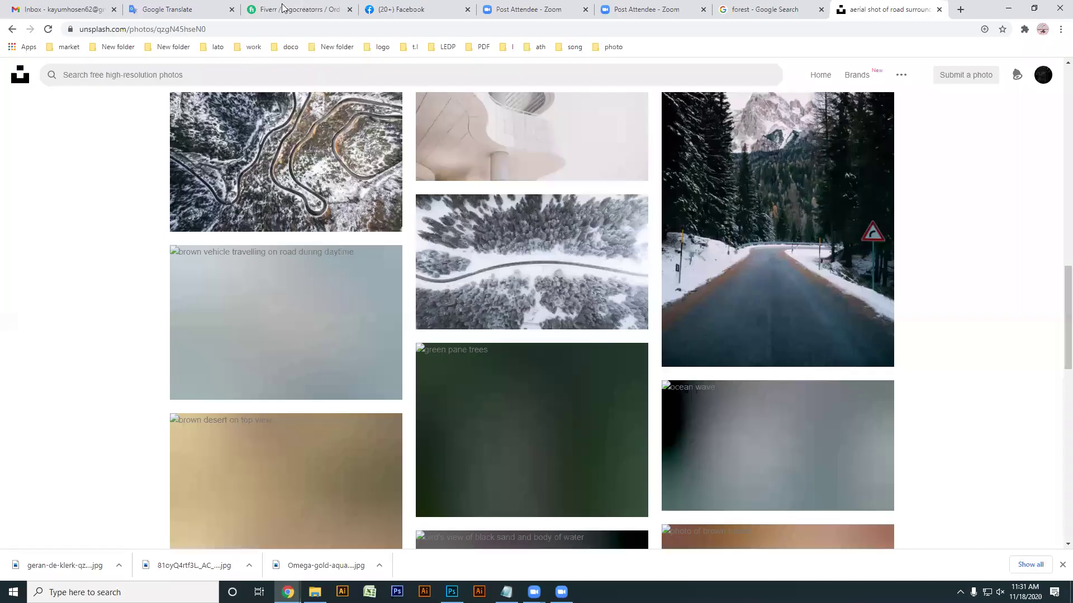
pyautogui.click(208, 79)
pyautogui.write('man')
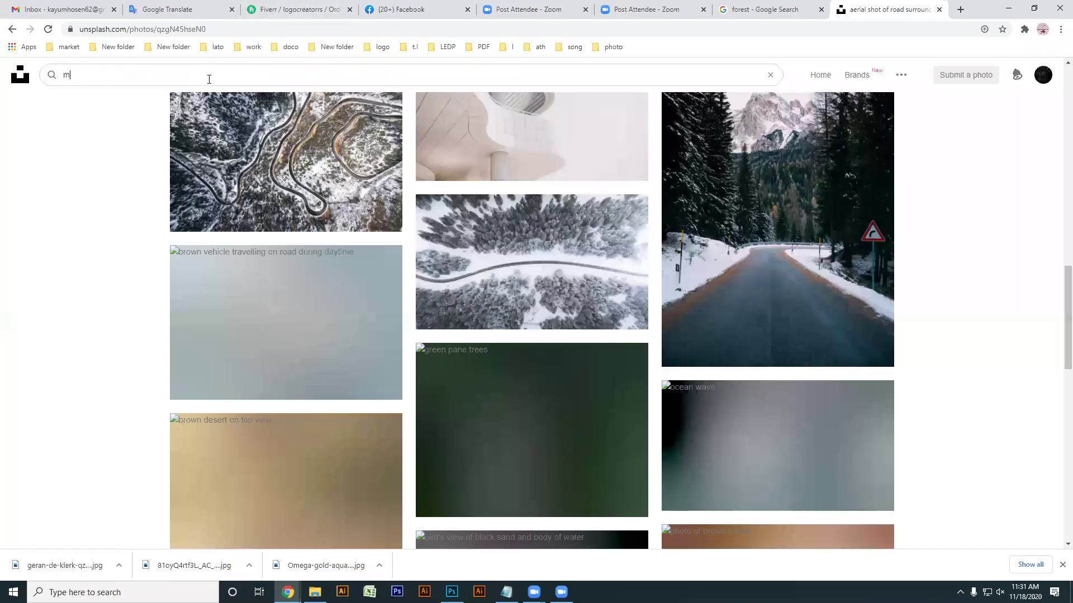
pyautogui.press('Return')
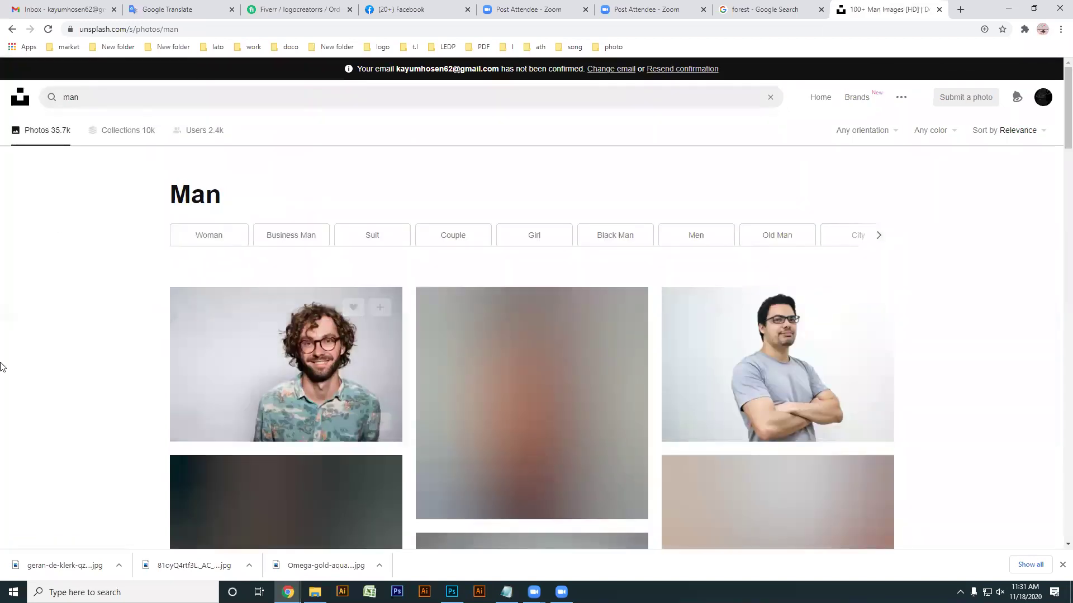
pyautogui.scroll(-4, 431, 291)
pyautogui.scroll(-2, 431, 292)
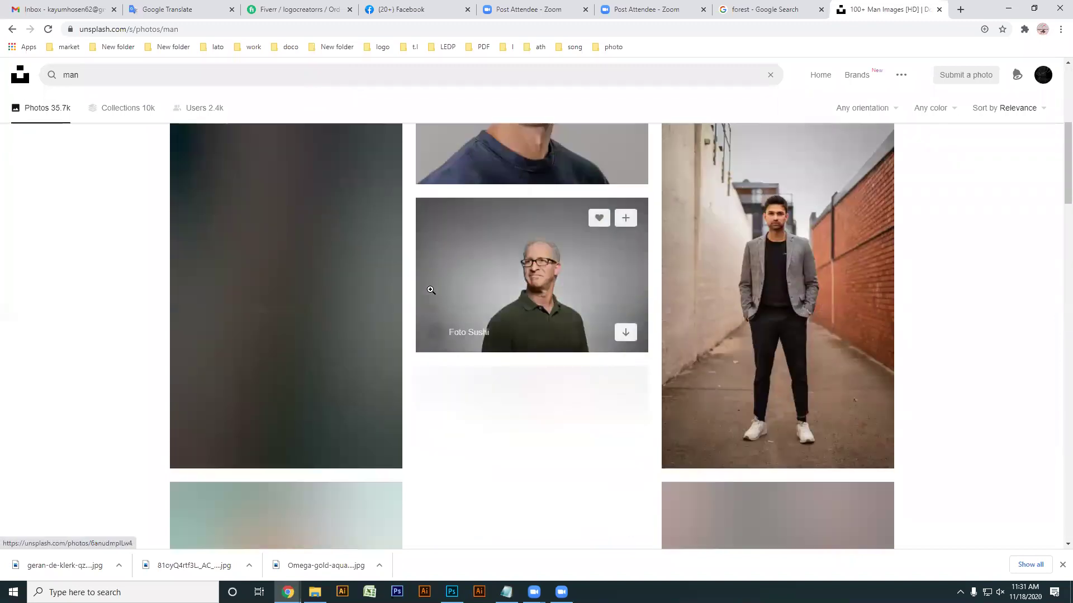
pyautogui.scroll(2, 430, 279)
pyautogui.scroll(-3, 436, 285)
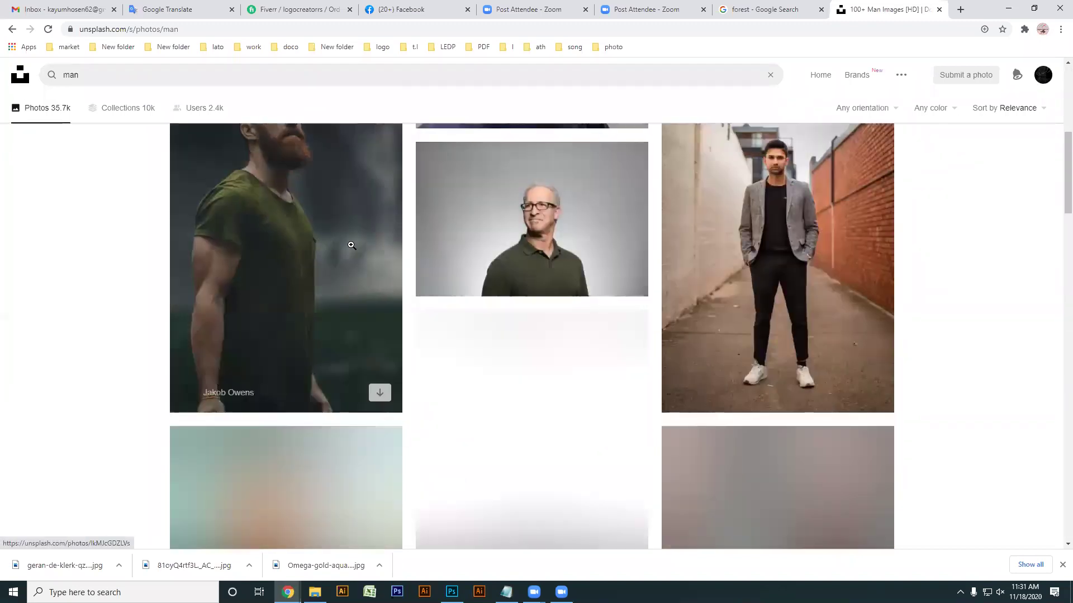
pyautogui.scroll(1, 279, 313)
# Search Google for "man" in a new browser tab.
pyautogui.click(52, 80)
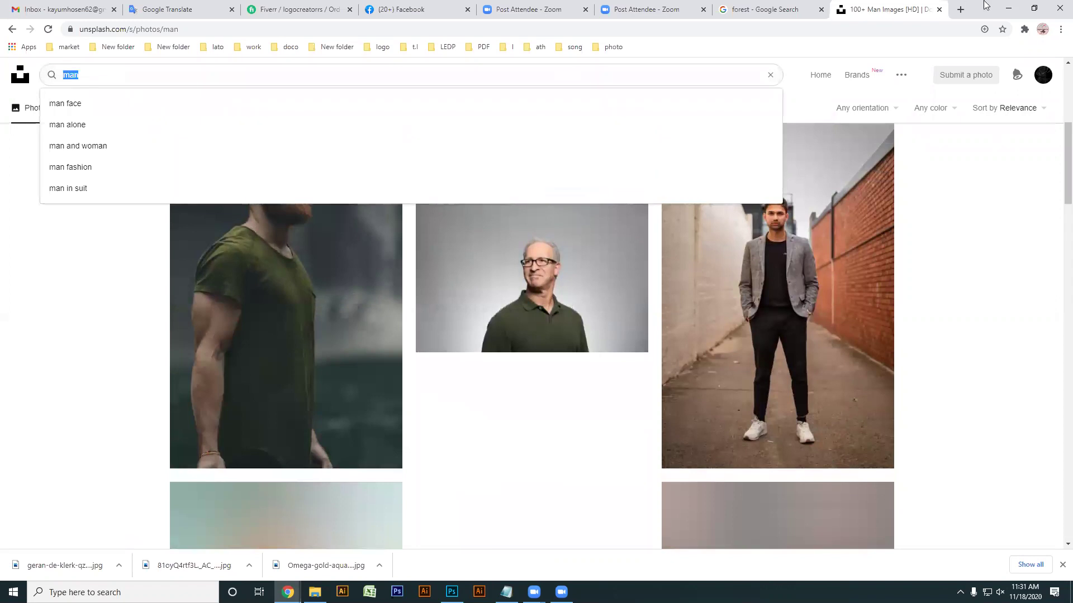
pyautogui.click(961, 10)
pyautogui.write('man')
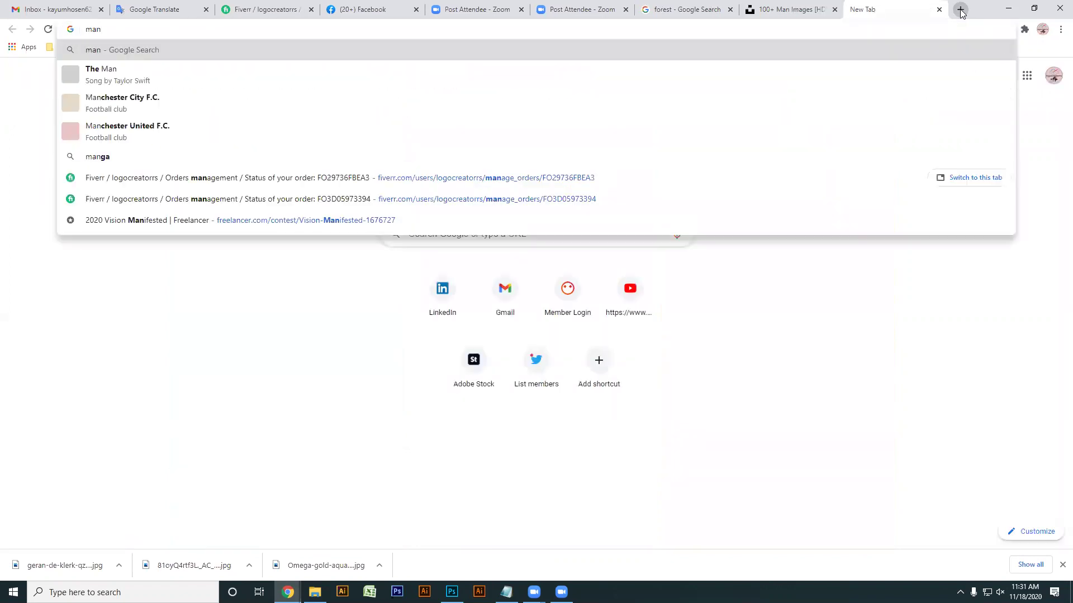
pyautogui.press('Return')
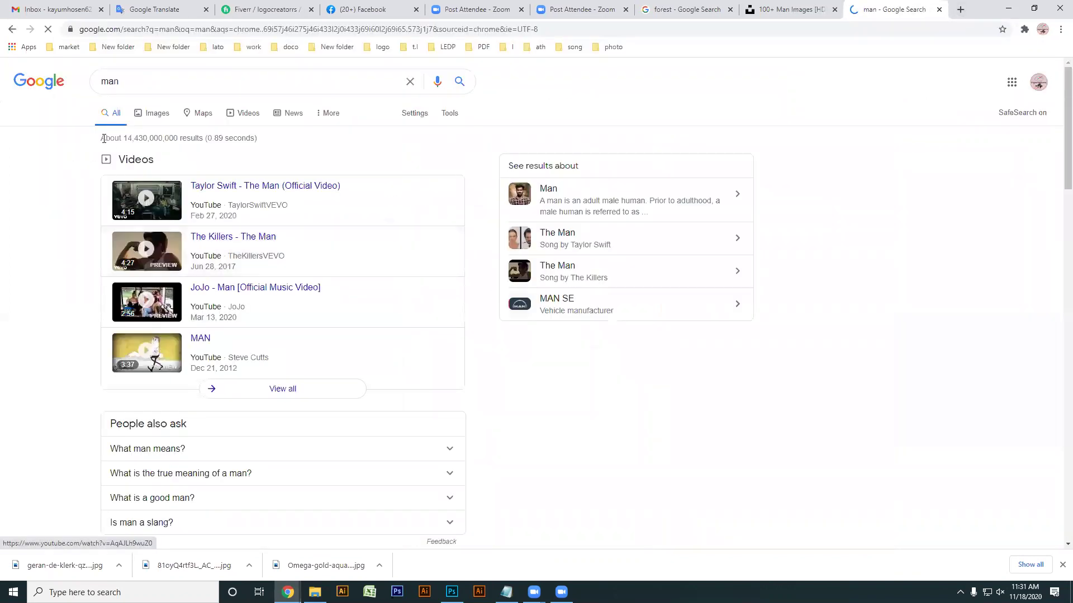
# Show the image results for the "man" search and glance through them.
pyautogui.click(158, 116)
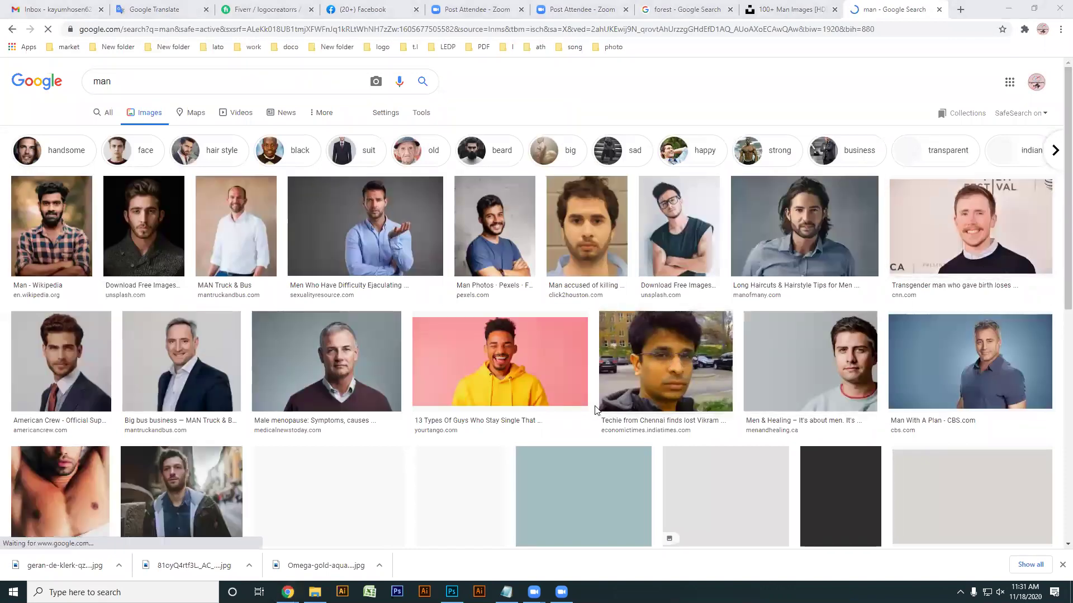
pyautogui.scroll(-1, 595, 411)
pyautogui.scroll(1, 93, 99)
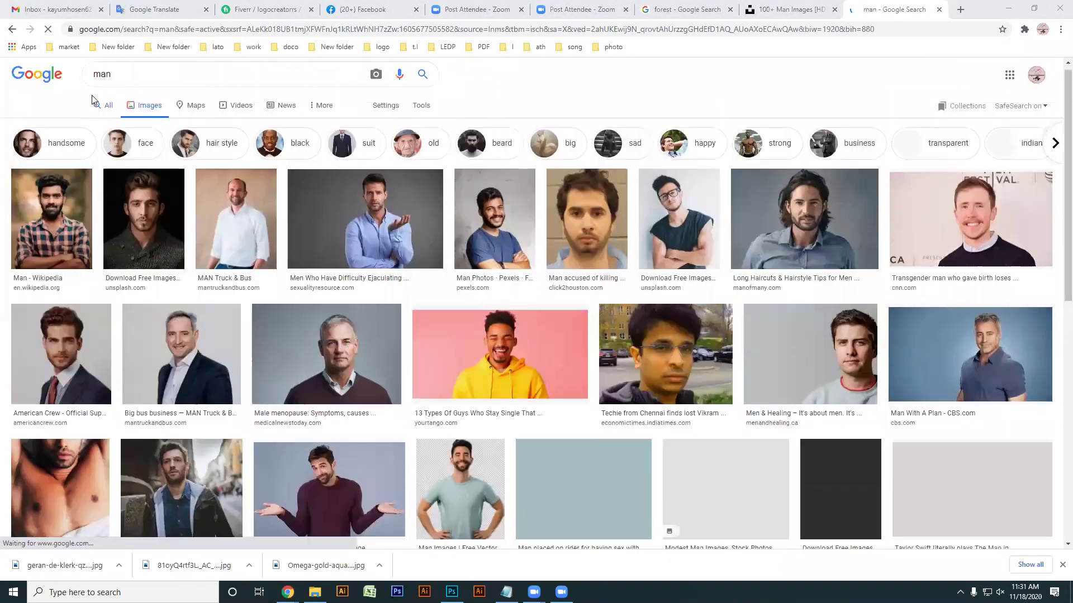
# Search images for "dj bravo" and browse the resulting photos.
pyautogui.doubleClick(78, 81)
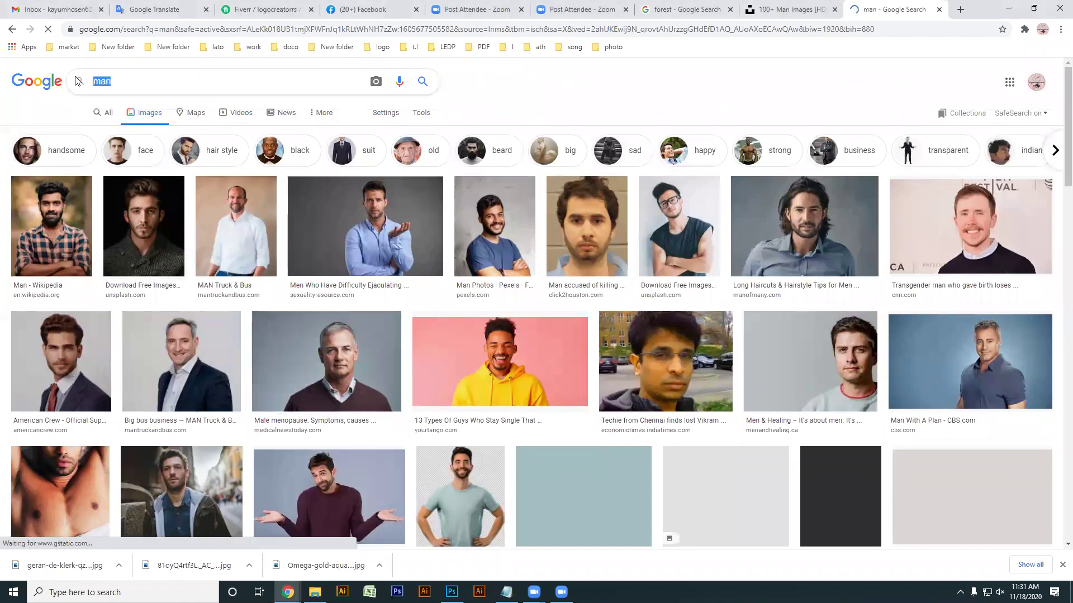
pyautogui.write('dj ')
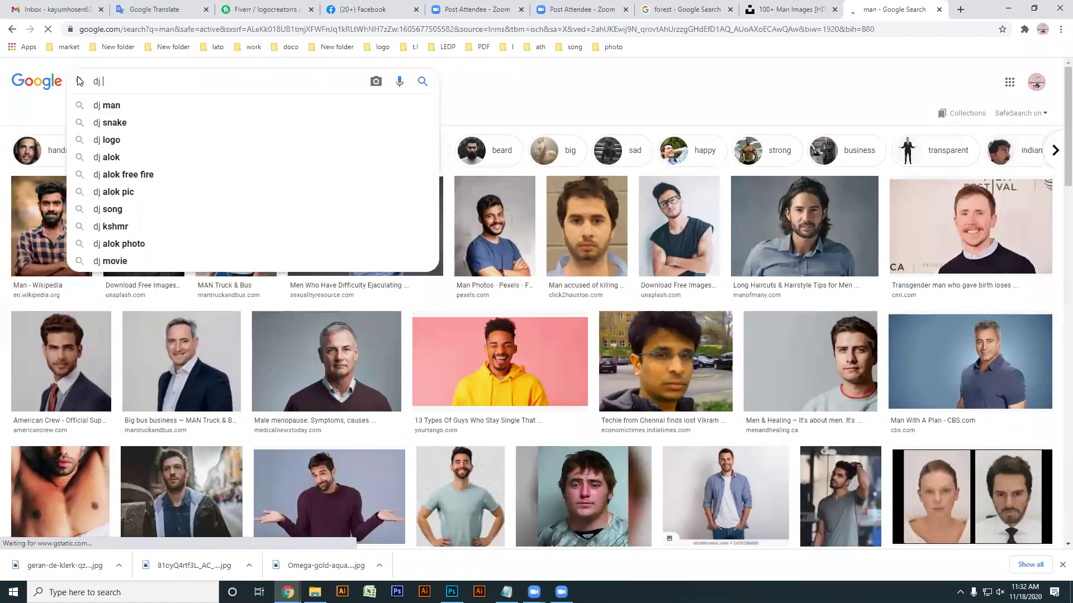
pyautogui.write('babu')
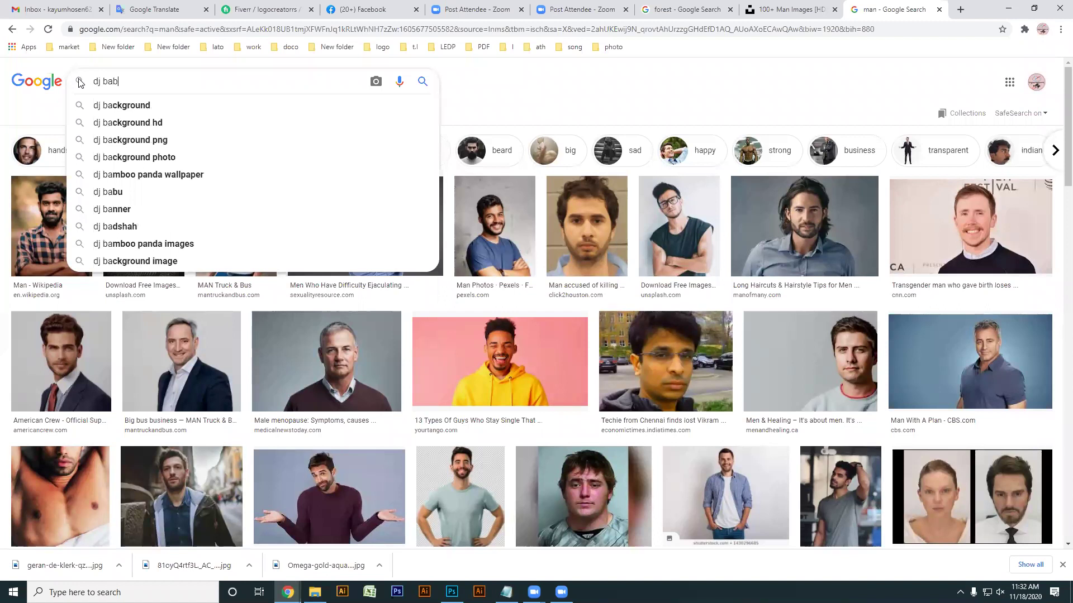
pyautogui.press('BackSpace')
pyautogui.press('BackSpace')
pyautogui.press('BackSpace')
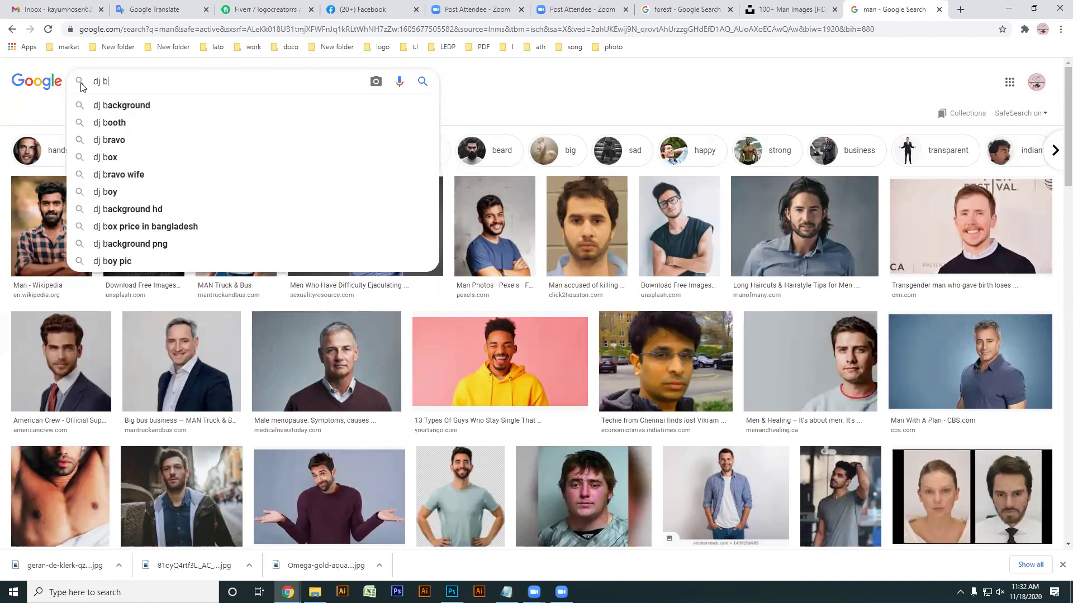
pyautogui.write('ravo')
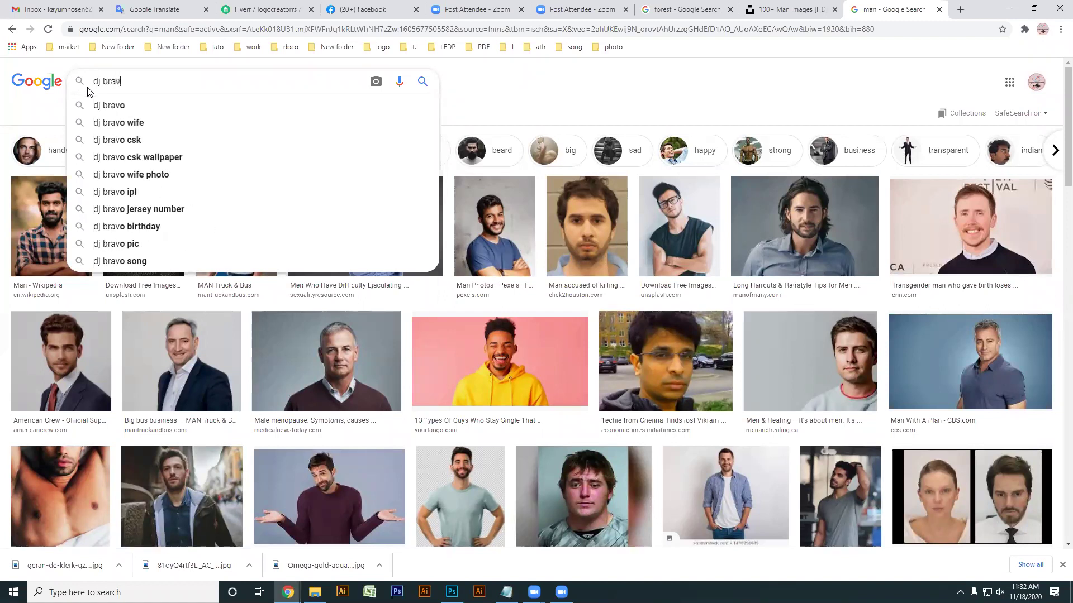
pyautogui.click(122, 106)
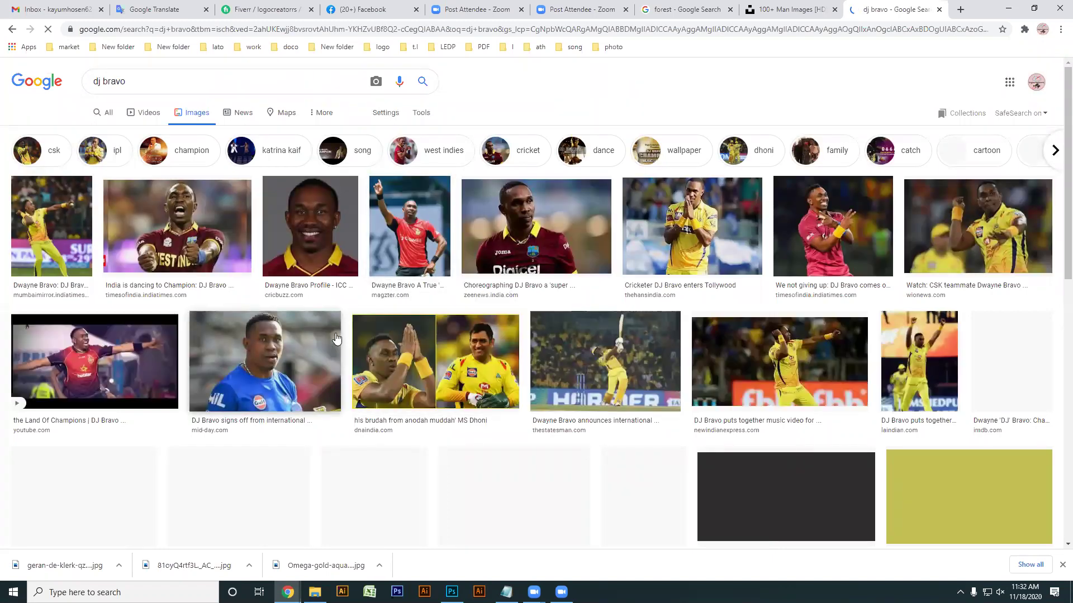
pyautogui.scroll(-2, 336, 342)
pyautogui.scroll(-2, 336, 342)
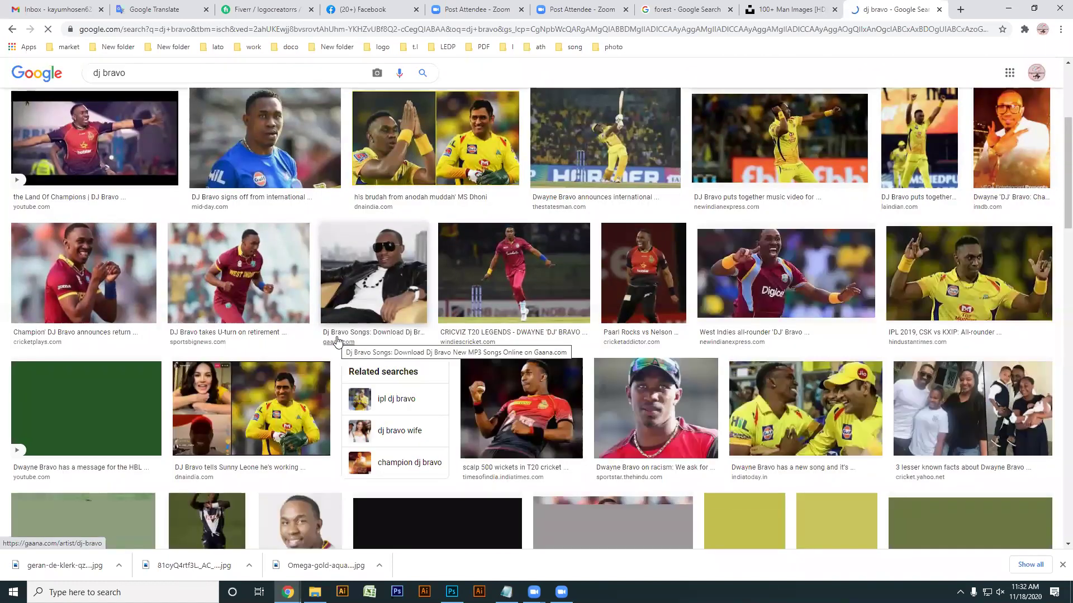
pyautogui.scroll(-1, 336, 340)
pyautogui.scroll(-2, 336, 341)
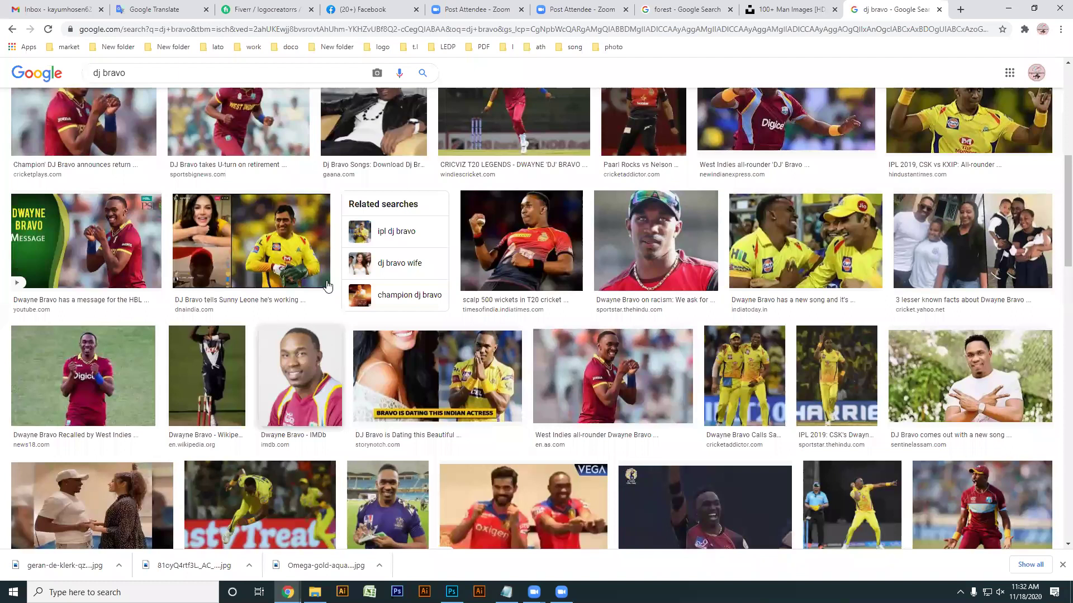
# Replace the image search with the suggested query "t shirt design".
pyautogui.moveTo(135, 78); pyautogui.dragTo(54, 76)
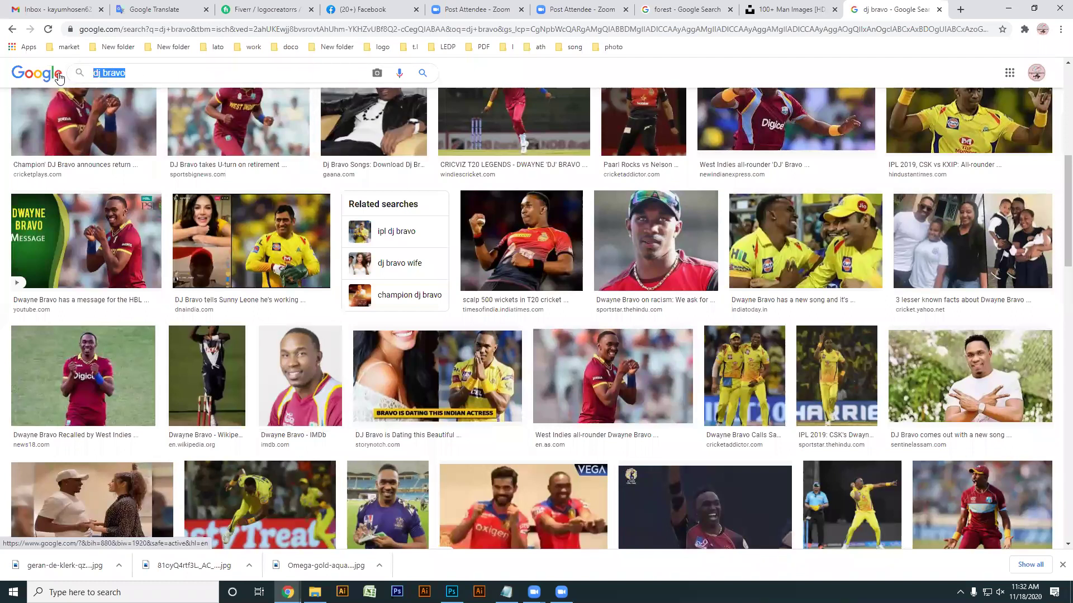
pyautogui.write('t')
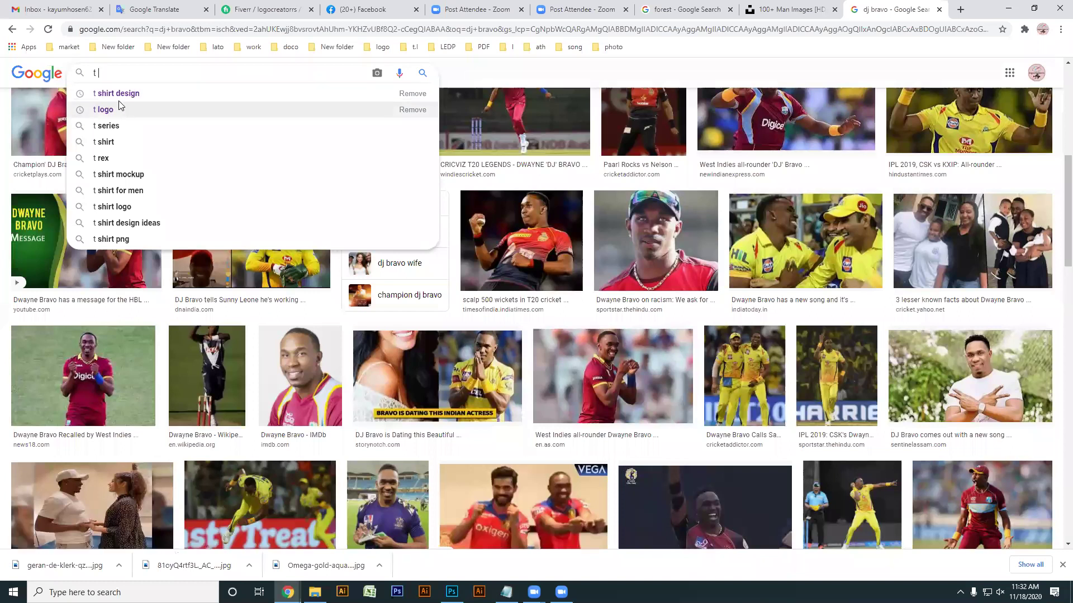
pyautogui.click(106, 93)
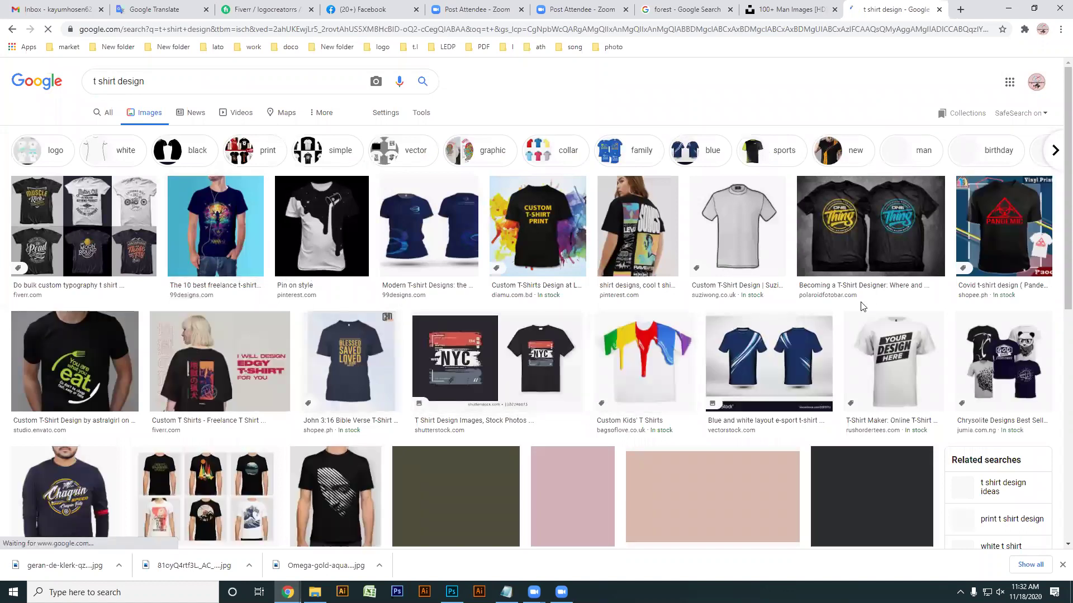
# Examine the T-shirt design image results for printed artwork and typography examples.
pyautogui.scroll(-3, 440, 416)
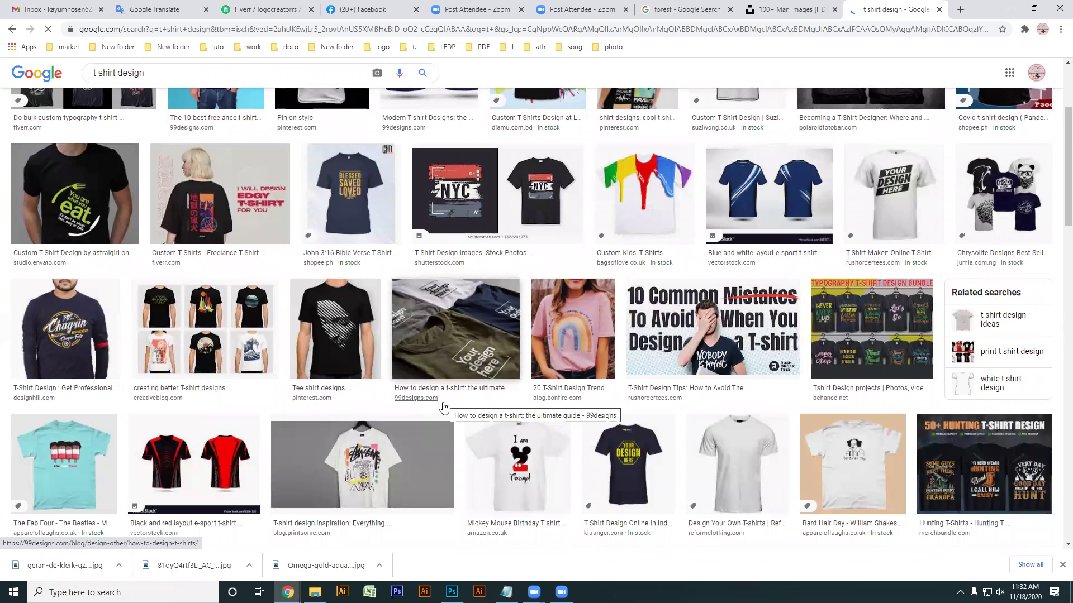
pyautogui.scroll(-7, 443, 407)
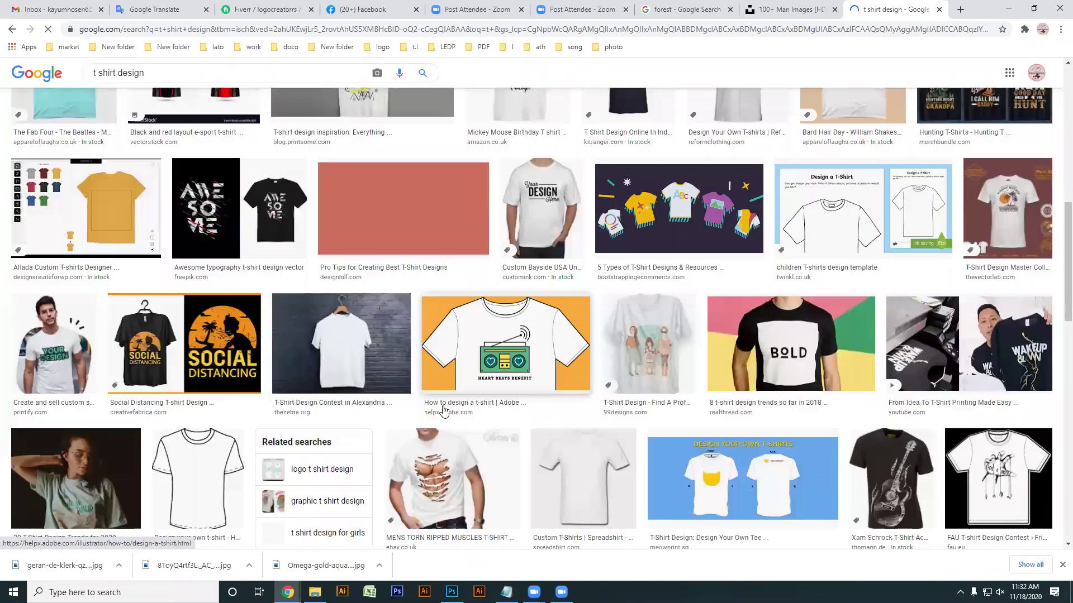
pyautogui.scroll(-3, 444, 407)
pyautogui.scroll(12, 447, 407)
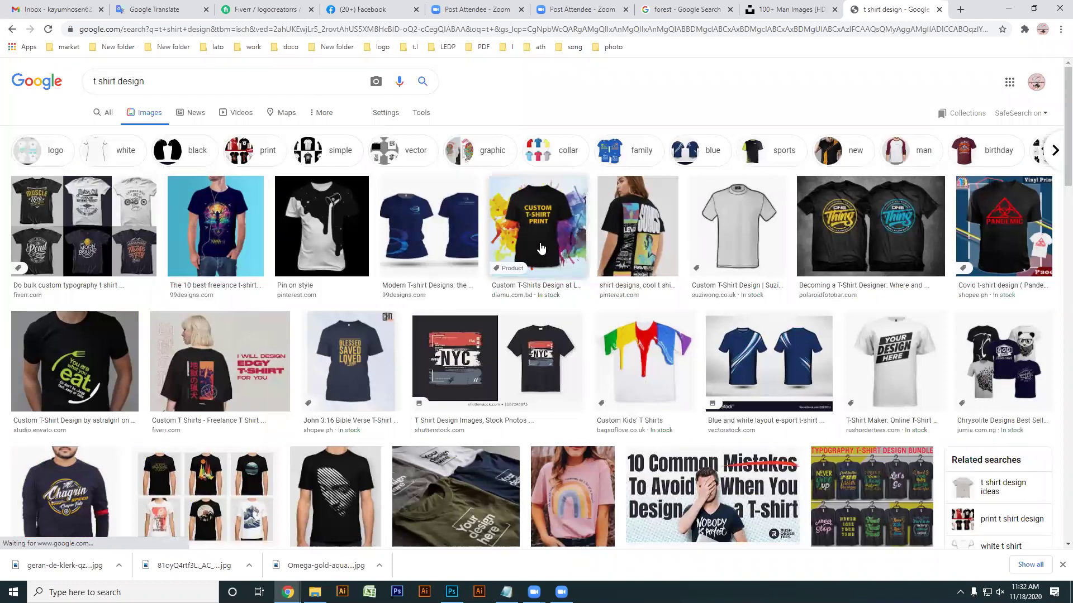
pyautogui.scroll(-15, 559, 318)
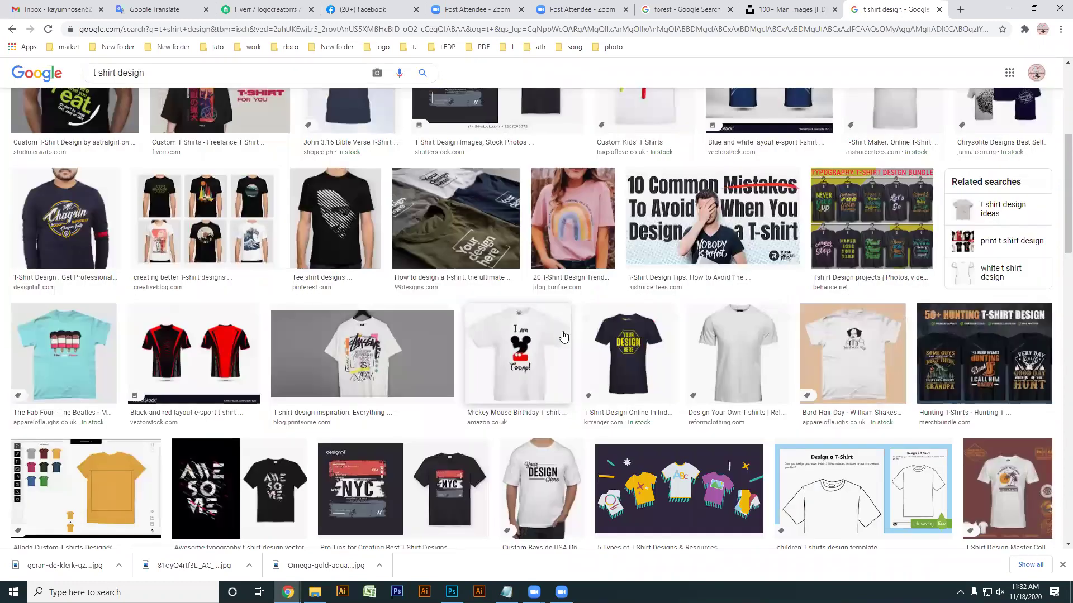
pyautogui.scroll(-10, 564, 330)
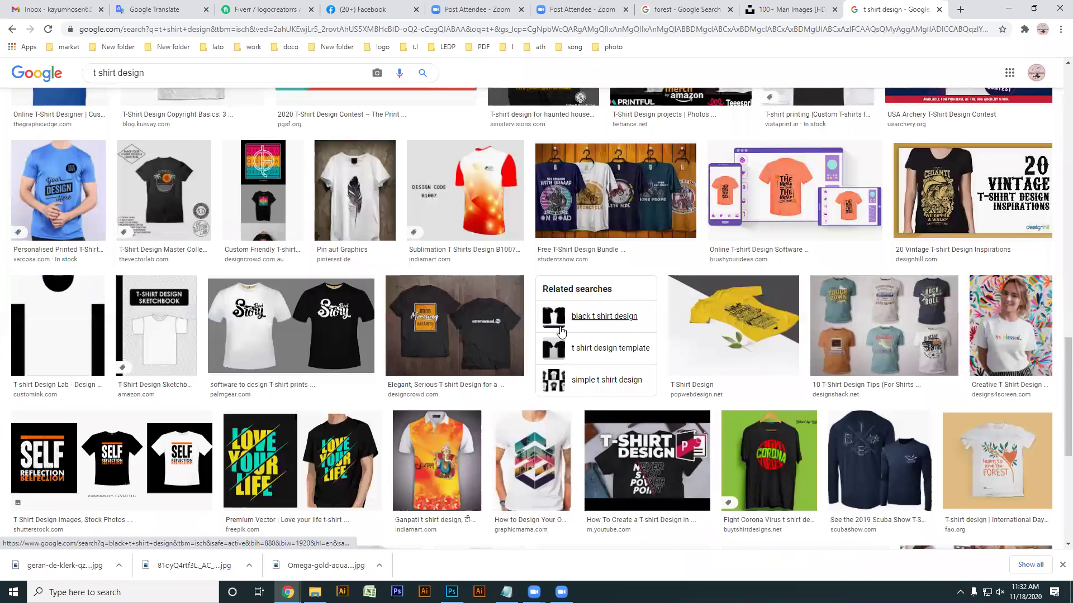
pyautogui.scroll(-3, 567, 329)
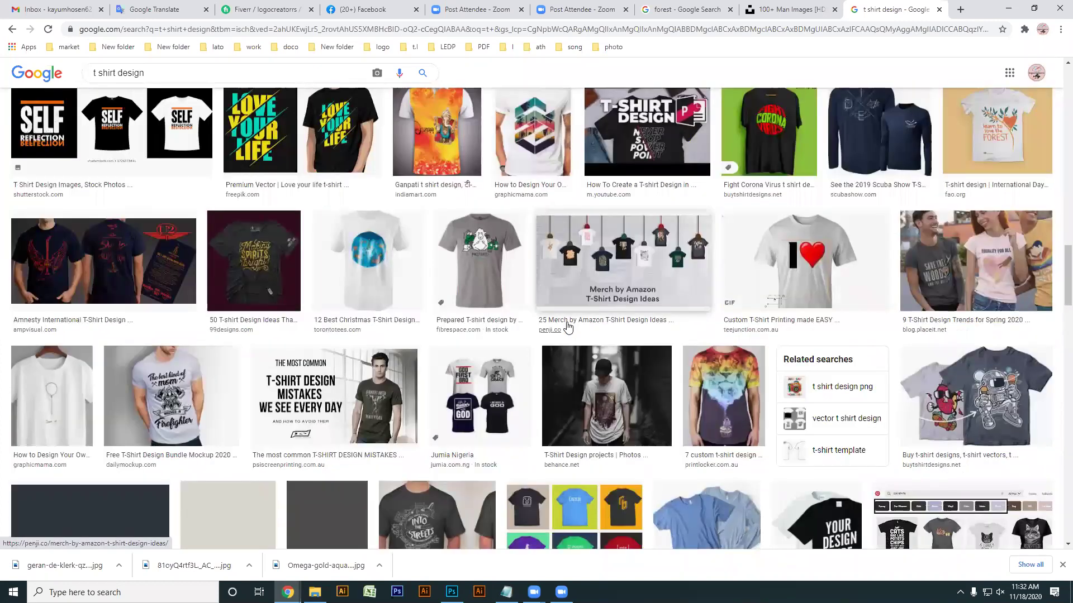
pyautogui.scroll(-1, 567, 329)
pyautogui.scroll(-2, 566, 330)
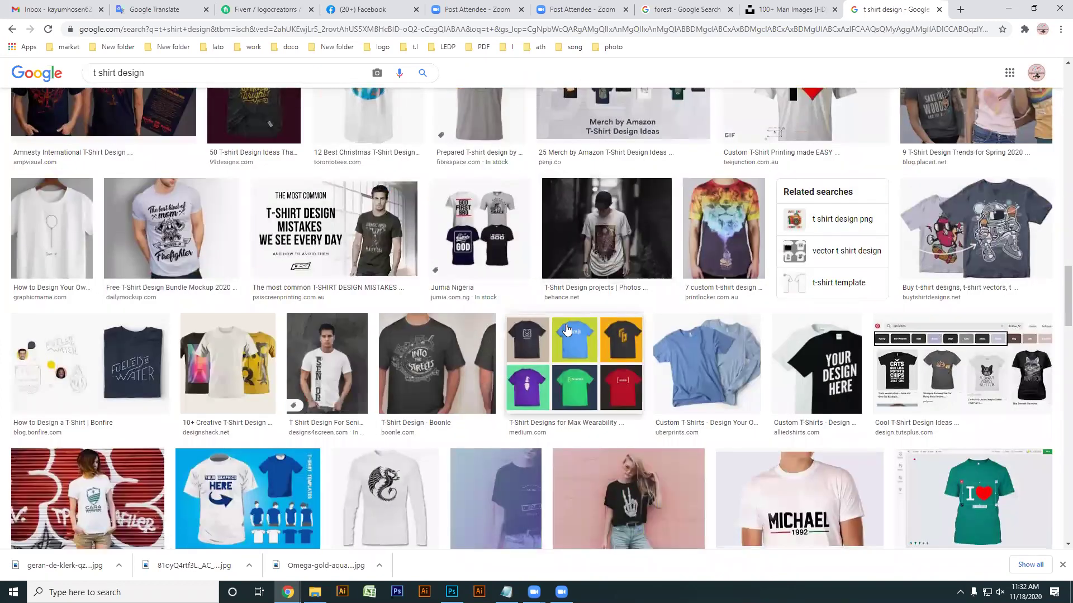
pyautogui.scroll(-6, 566, 333)
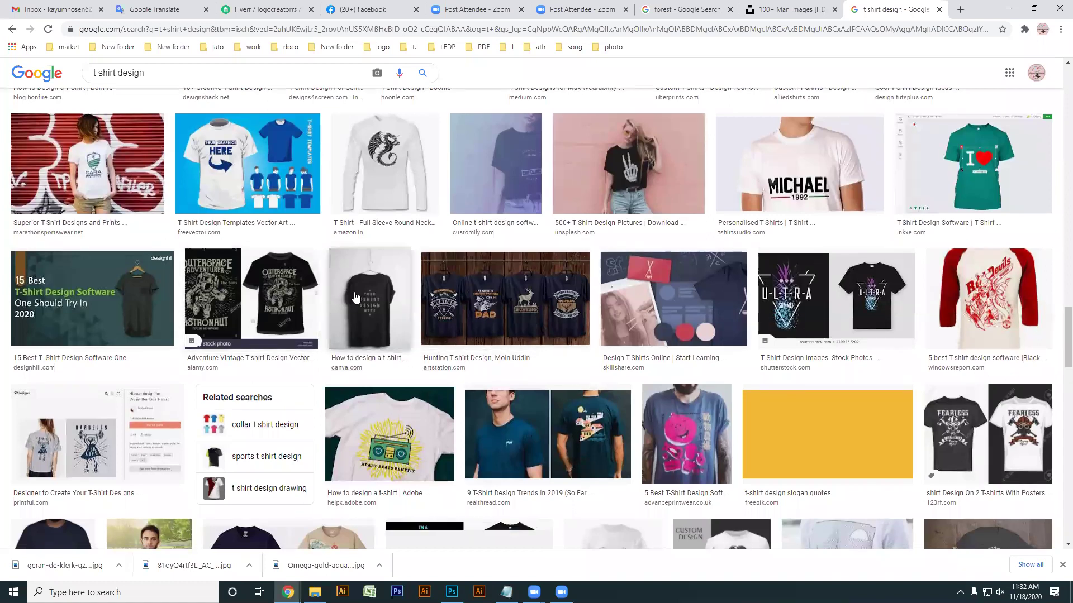
pyautogui.scroll(-4, 461, 333)
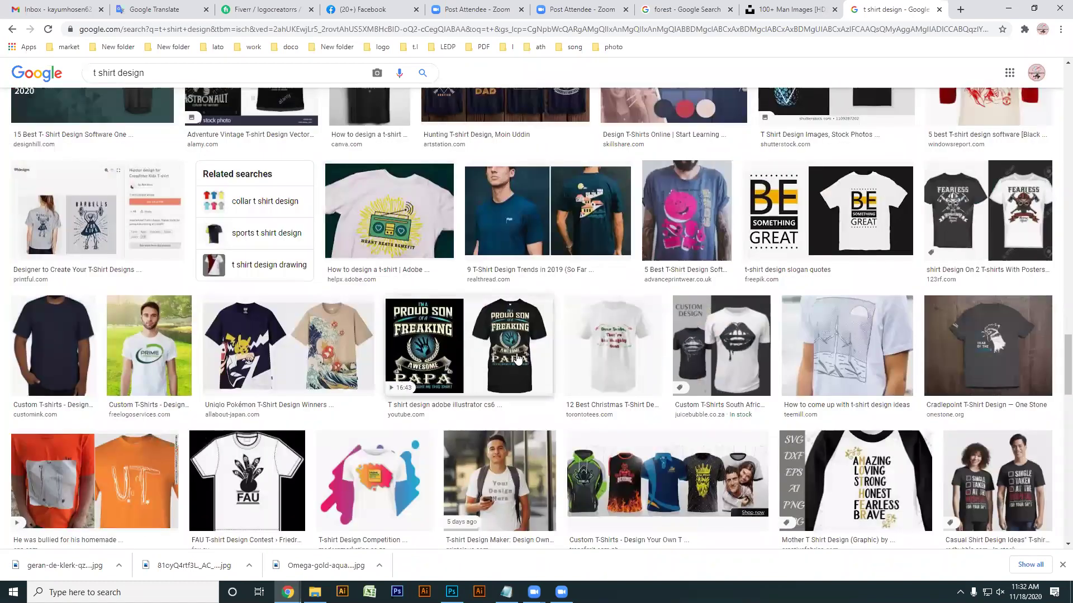
pyautogui.scroll(-3, 519, 357)
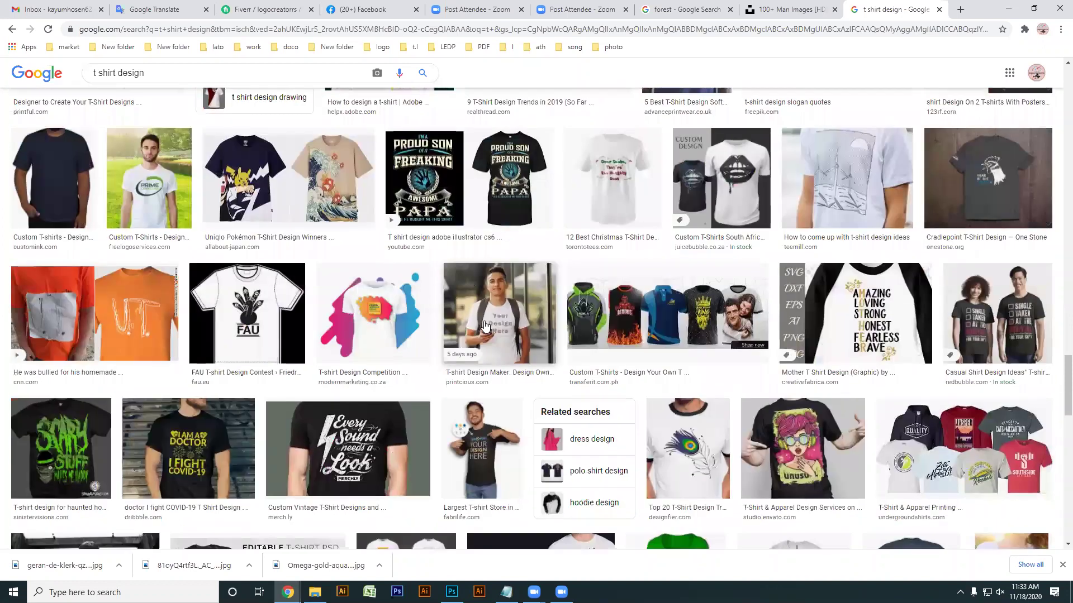
# Preview the "Proud Son of a Freaking Awesome Papa" T-shirt design, review its related images, and close the preview.
pyautogui.click(478, 178)
pyautogui.scroll(-7, 883, 287)
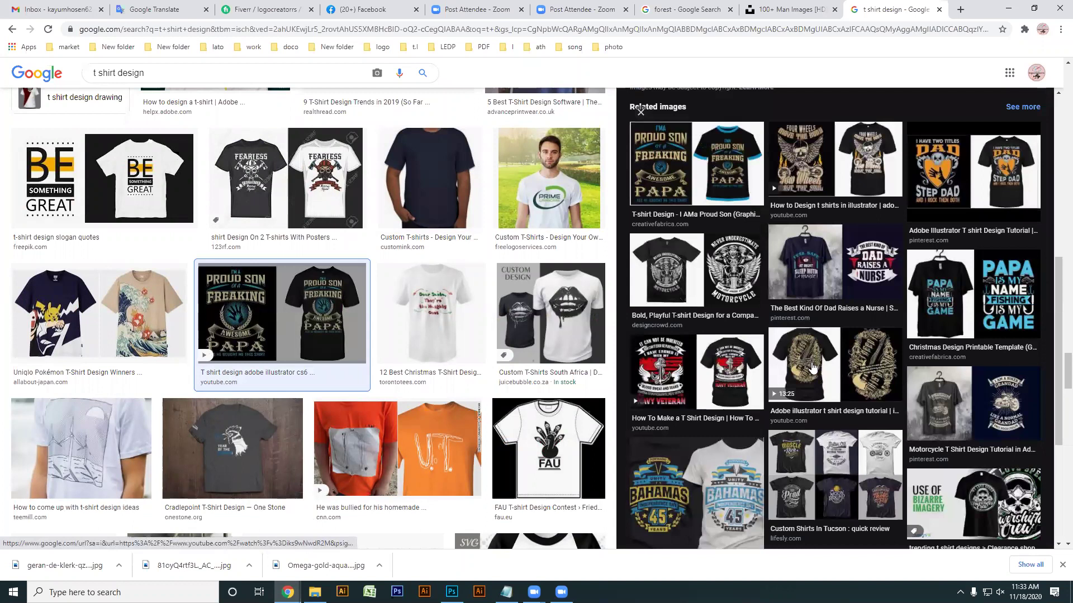
pyautogui.scroll(-2, 812, 367)
pyautogui.scroll(9, 848, 329)
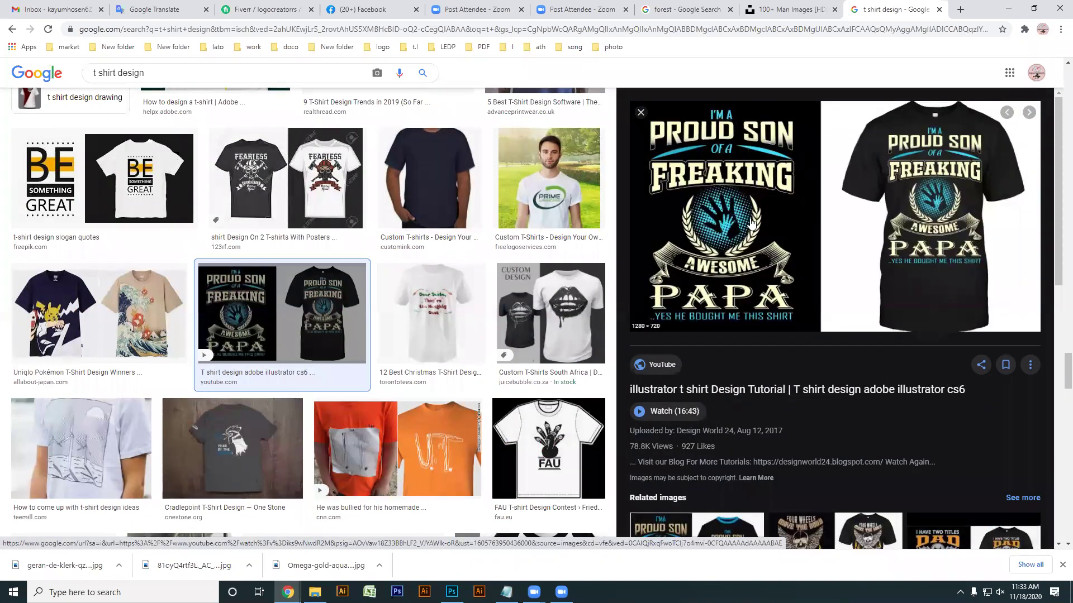
pyautogui.scroll(-6, 995, 336)
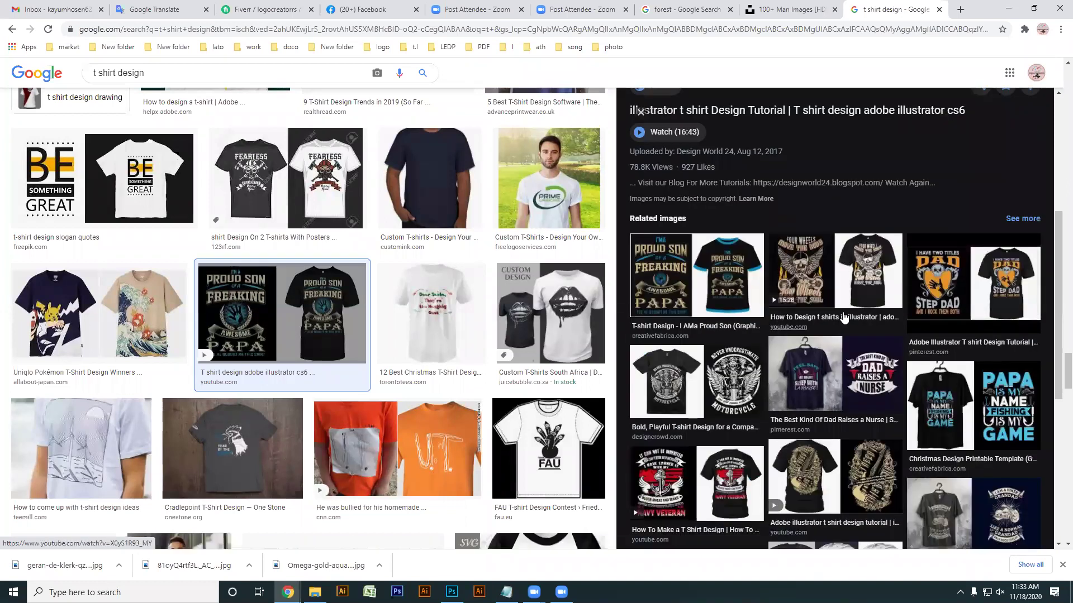
pyautogui.scroll(-2, 1005, 350)
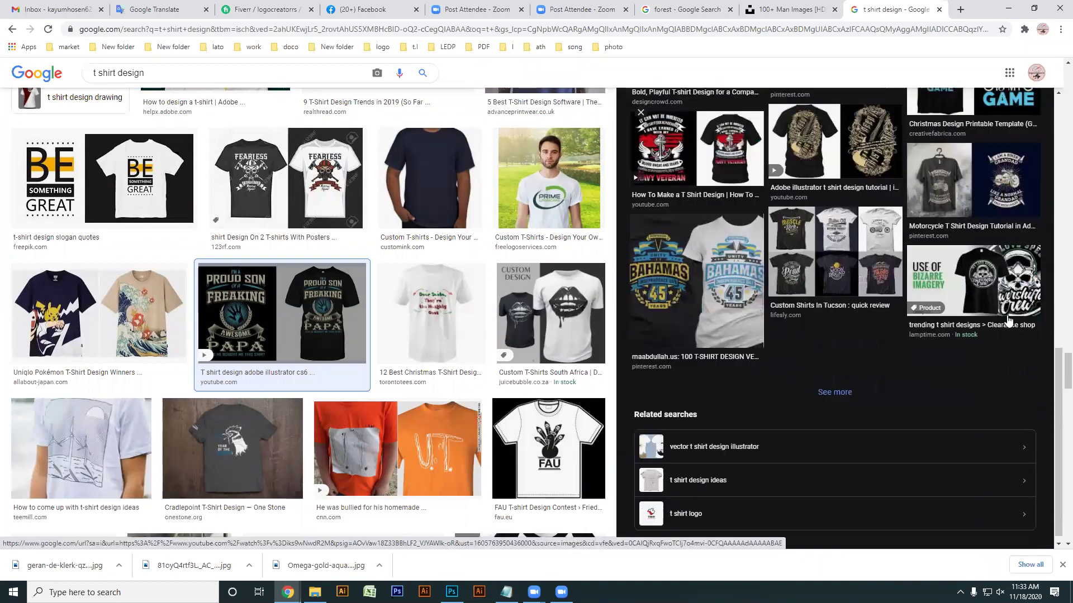
pyautogui.scroll(1, 1012, 309)
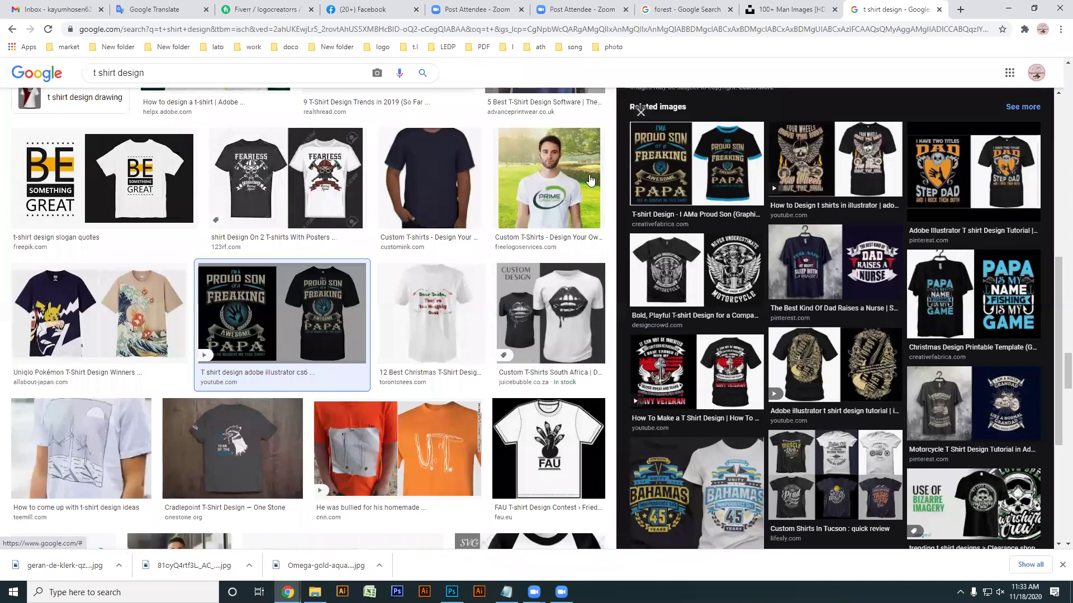
pyautogui.press('Escape')
# Preview the black "Custom T-Shirt Print" image among the first results and look through its related images.
pyautogui.scroll(5, 302, 371)
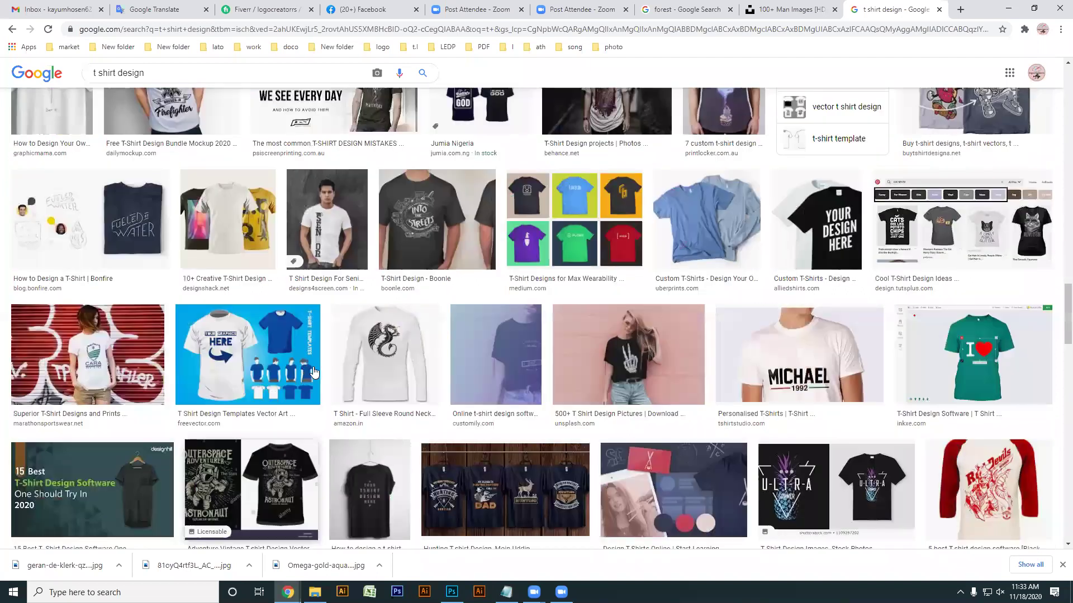
pyautogui.scroll(5, 313, 373)
pyautogui.scroll(8, 641, 361)
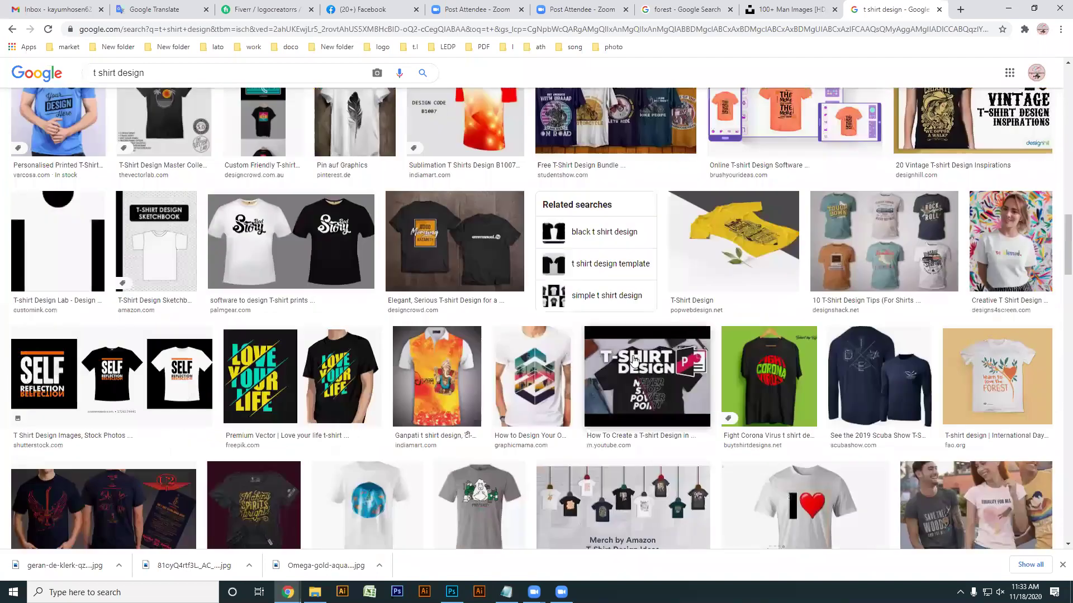
pyautogui.scroll(7, 634, 362)
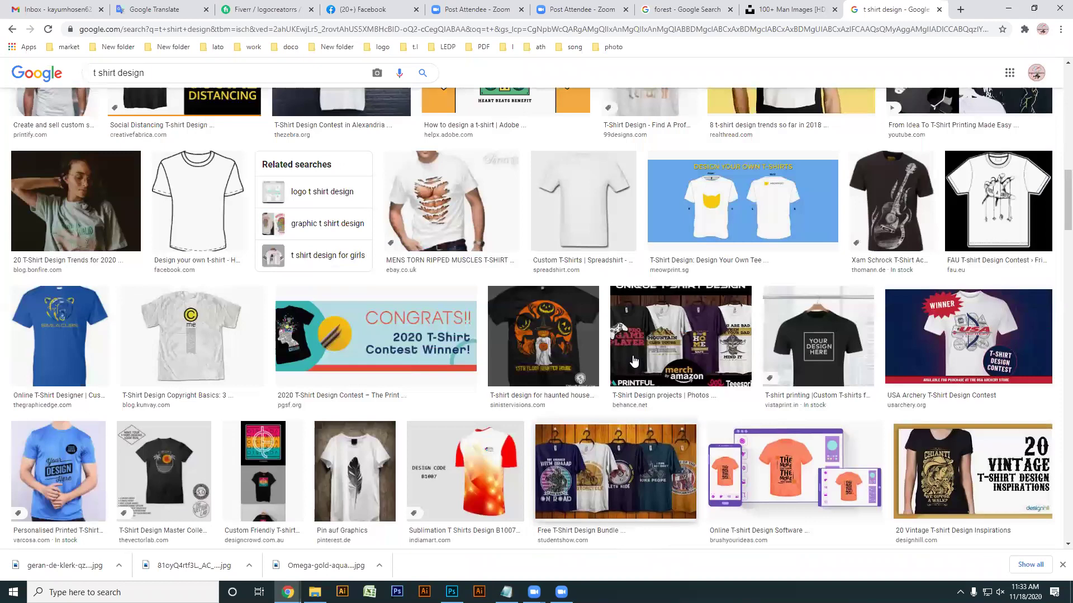
pyautogui.scroll(4, 640, 361)
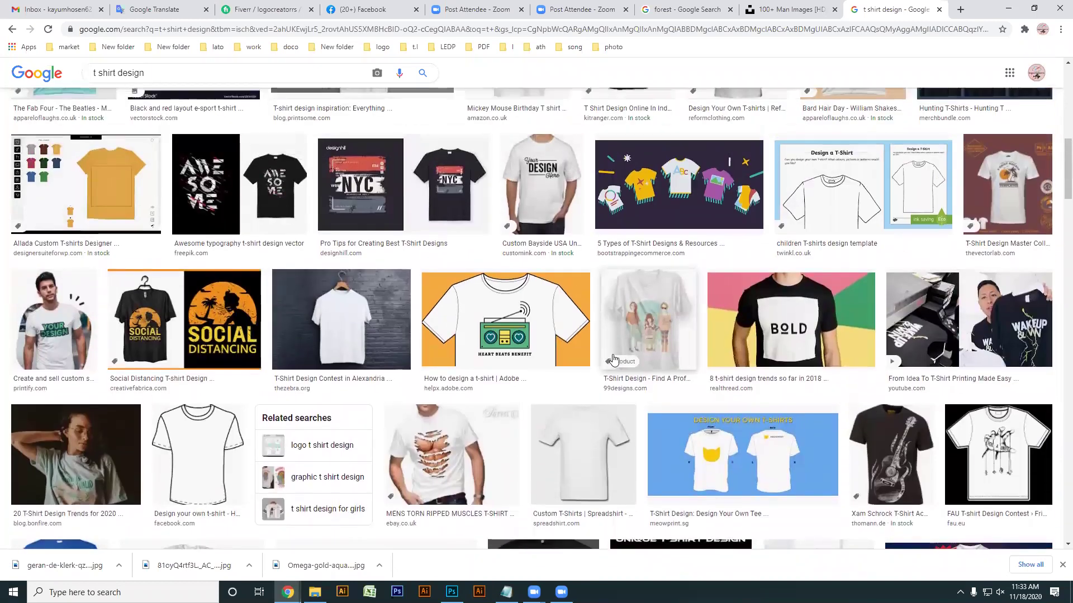
pyautogui.scroll(7, 545, 340)
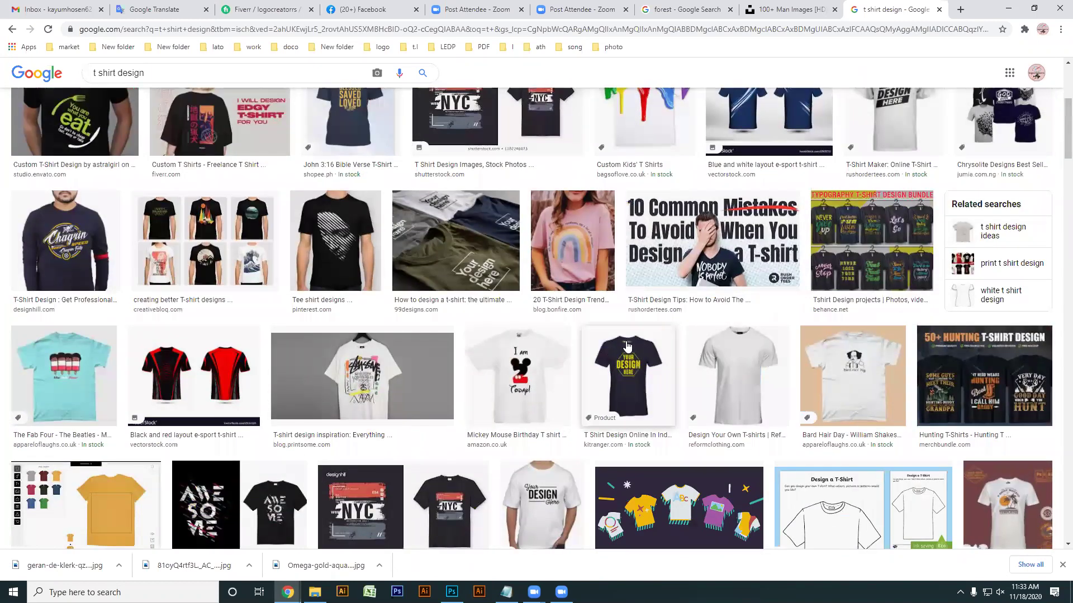
pyautogui.click(537, 235)
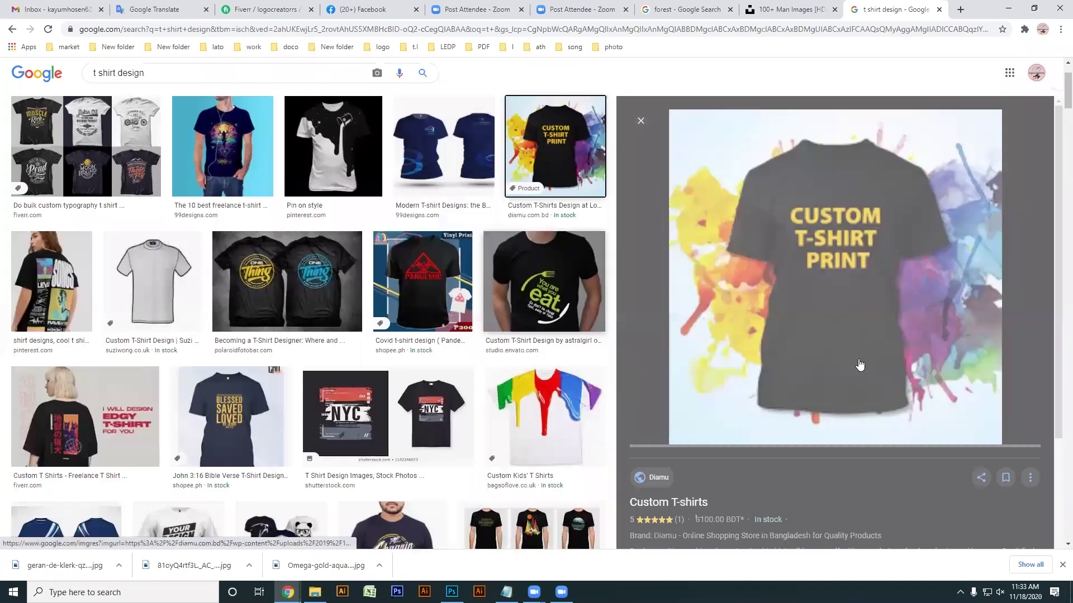
pyautogui.scroll(-5, 875, 368)
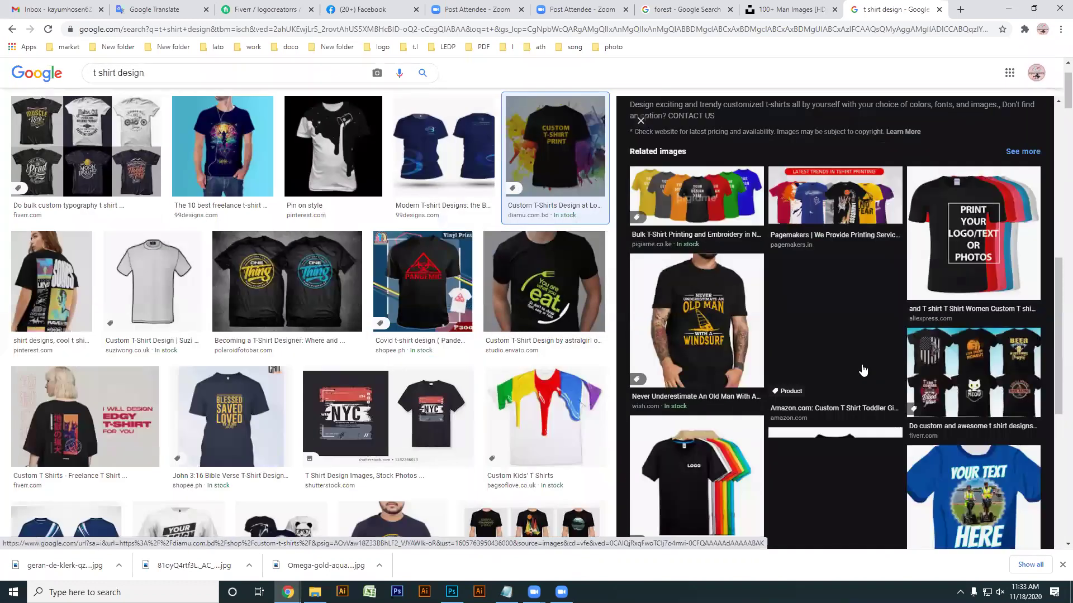
# Preview the "PUBG Bangladesh" T-shirt among the related images and look through its own related designs.
pyautogui.scroll(-1, 862, 370)
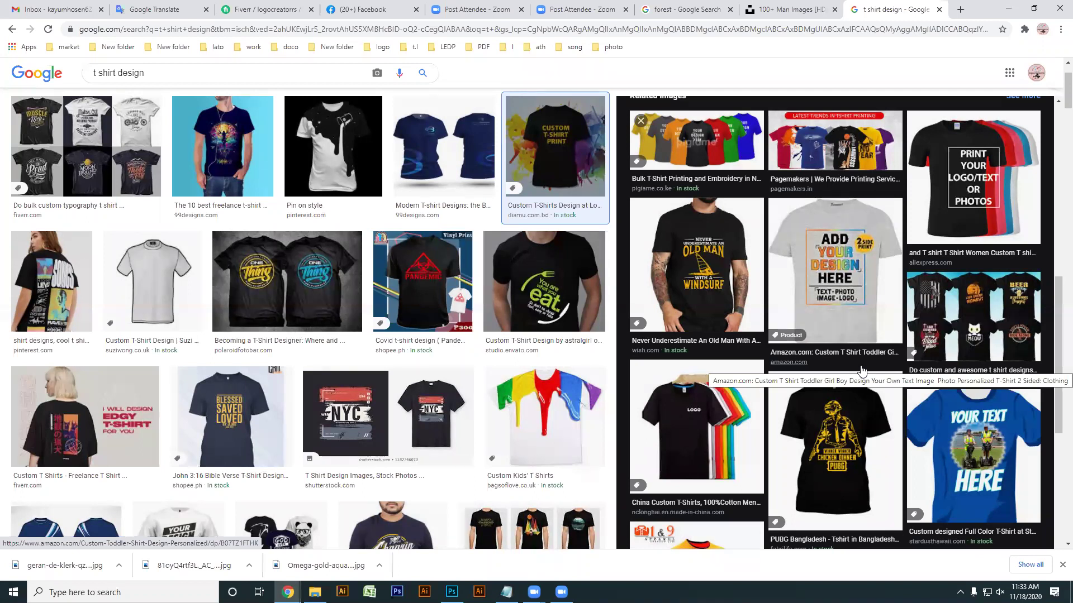
pyautogui.click(829, 419)
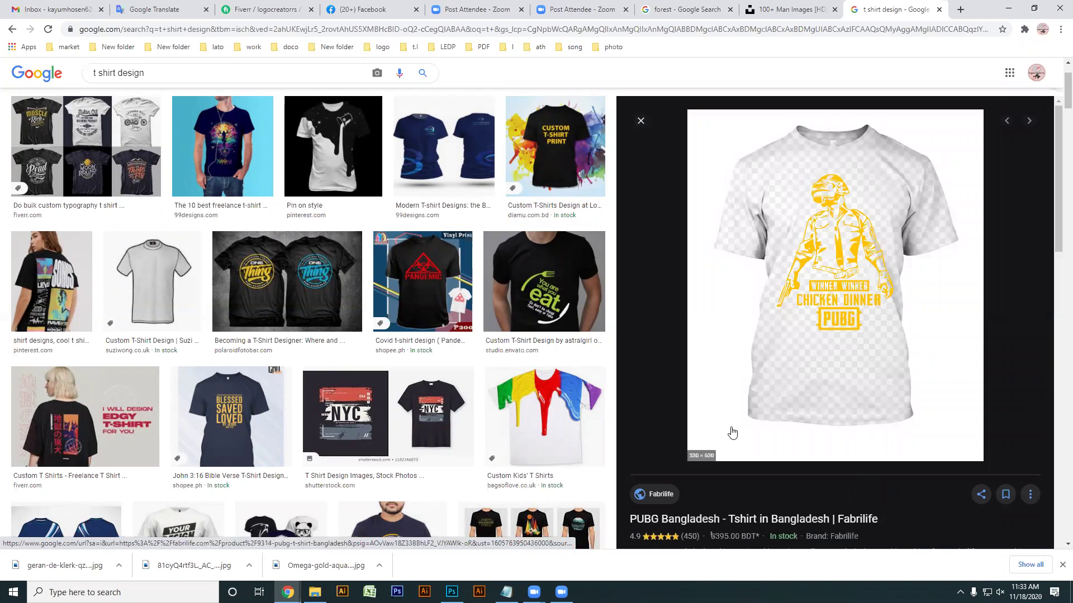
pyautogui.scroll(-8, 828, 414)
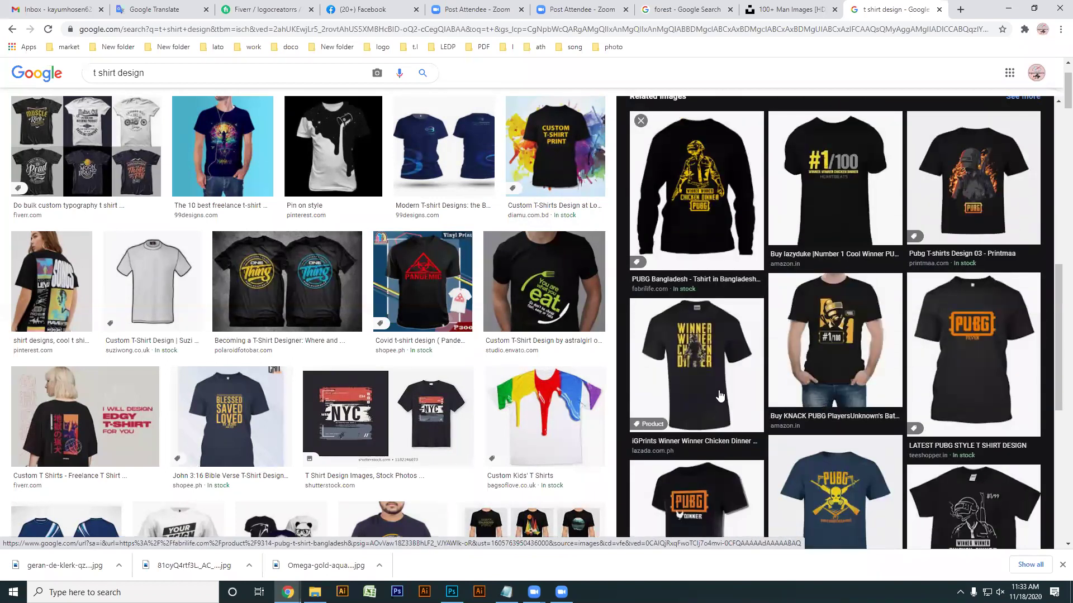
# Preview the black iGPrints "Winner Winner Chicken Dinner" T-shirt and bring up the options for its image.
pyautogui.click(720, 396)
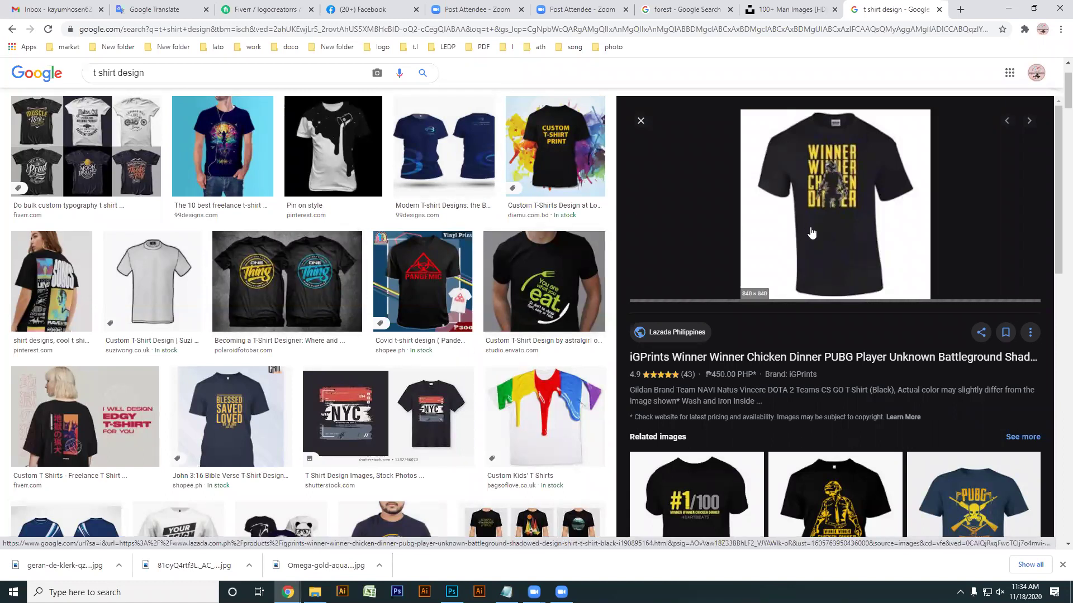
pyautogui.scroll(-2, 812, 233)
pyautogui.scroll(2, 813, 233)
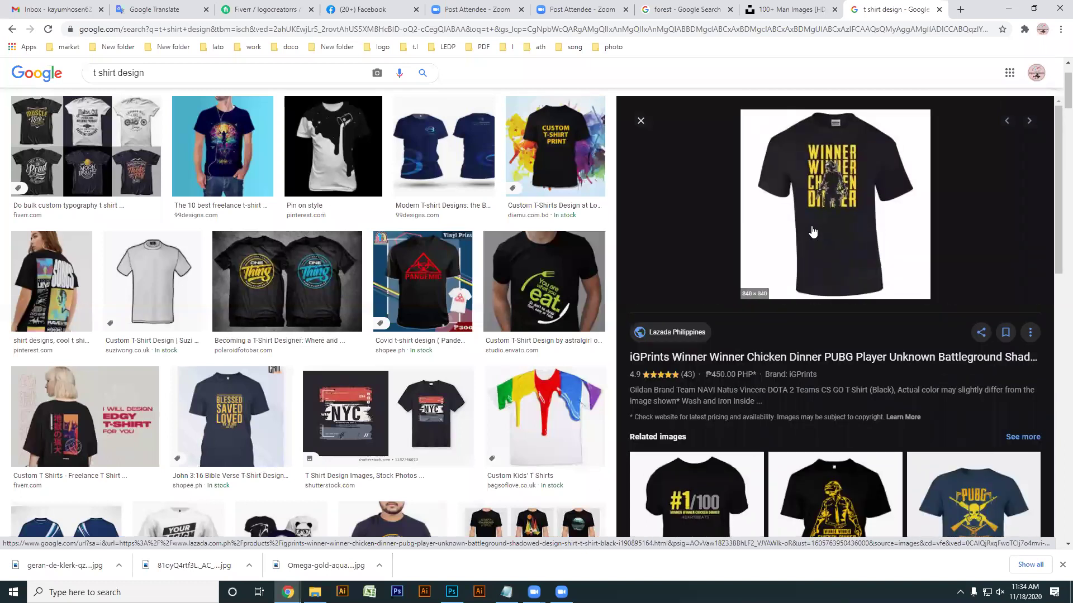
pyautogui.rightClick(823, 191)
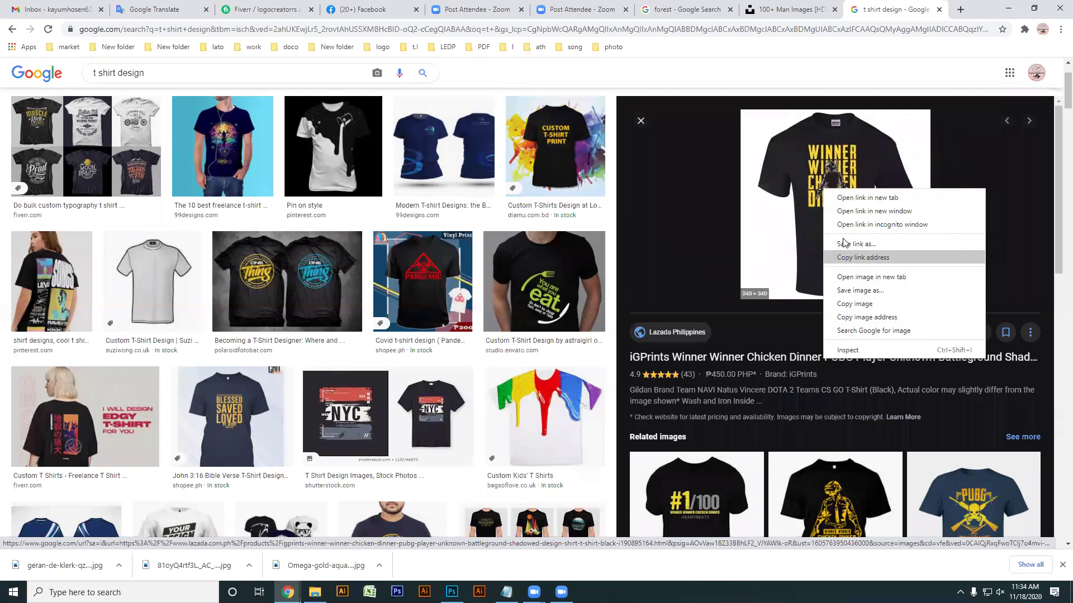
# Copy the query "t shirt design" and search Unsplash for it in place of "man".
pyautogui.click(146, 75)
pyautogui.moveTo(147, 74); pyautogui.dragTo(80, 74)
pyautogui.hotkey('ctrl', 'c')
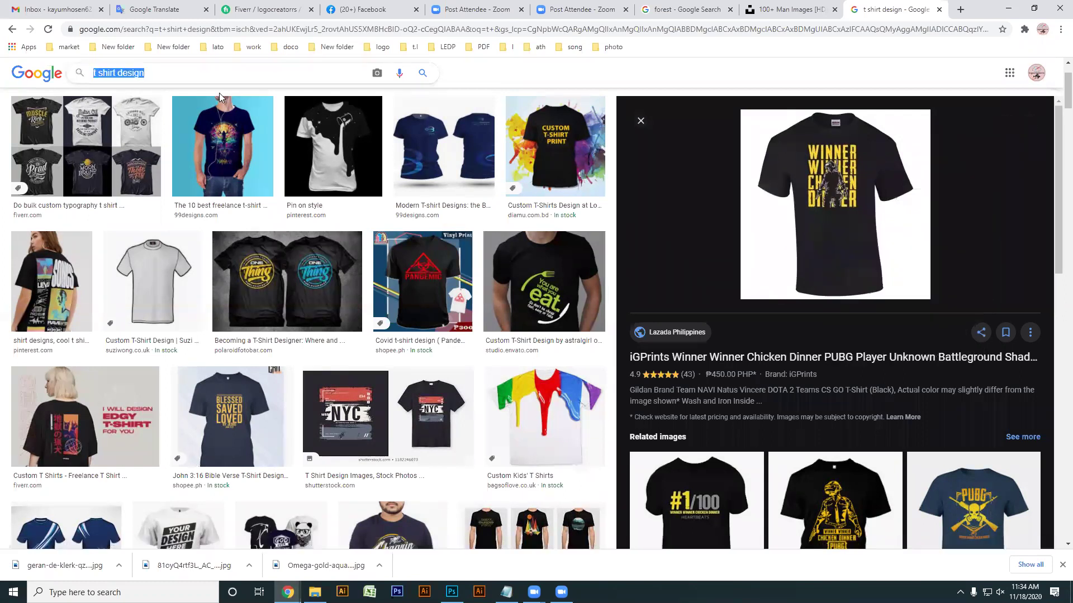
pyautogui.hotkey('ctrl', 'shift', 'Tab')
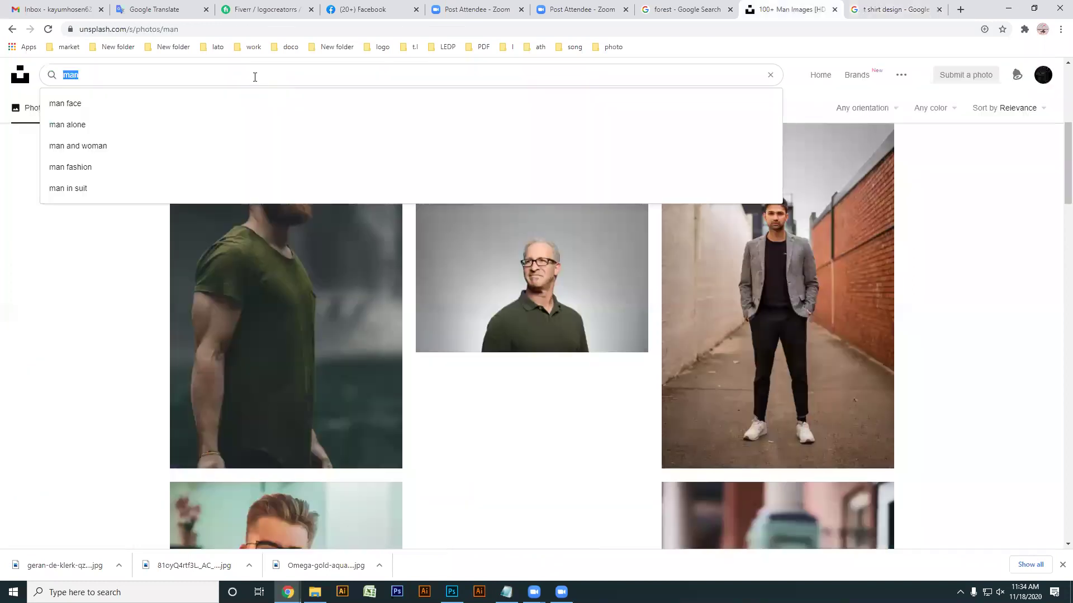
pyautogui.hotkey('ctrl', 'v')
pyautogui.press('Return')
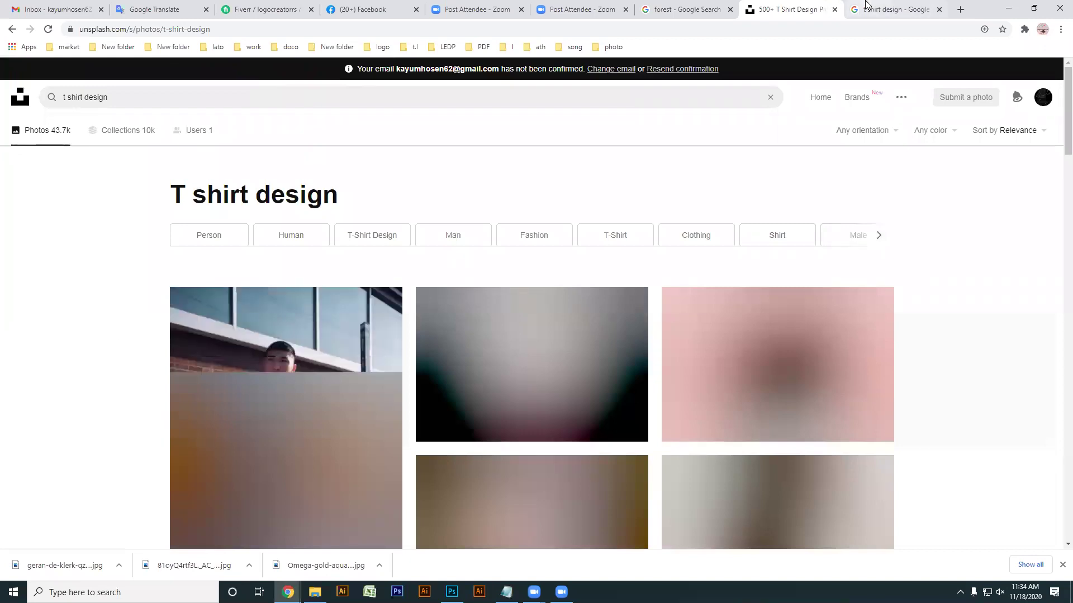
# Return to the Google image results and save the iGPrints "Winner Winner Chicken Dinner" T-shirt image to the Desktop under its suggested name.
pyautogui.click(904, 9)
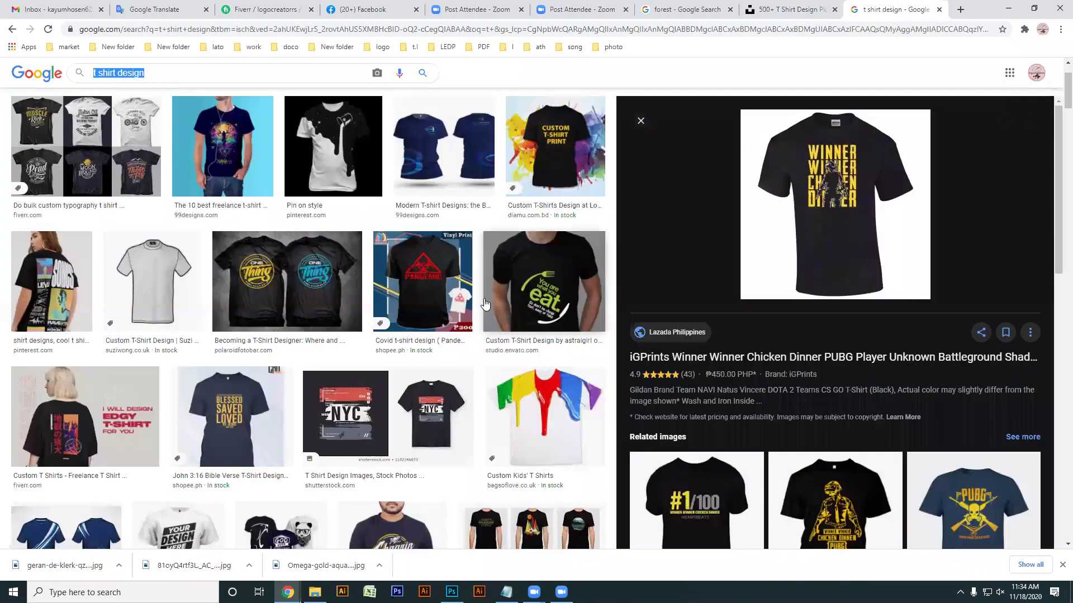
pyautogui.scroll(-5, 738, 313)
pyautogui.scroll(3, 740, 314)
pyautogui.rightClick(816, 178)
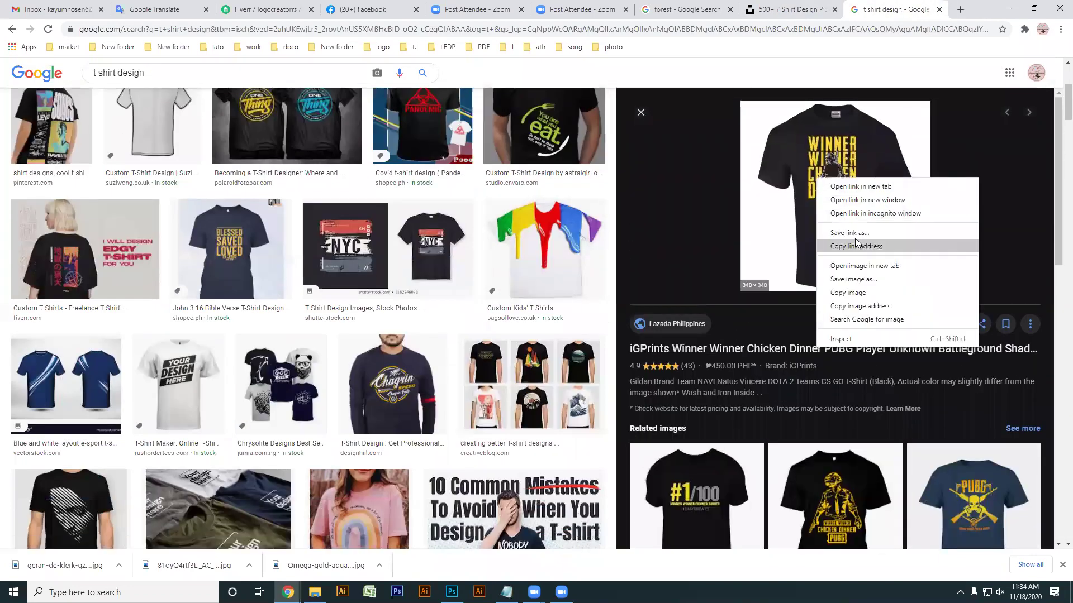
pyautogui.click(856, 281)
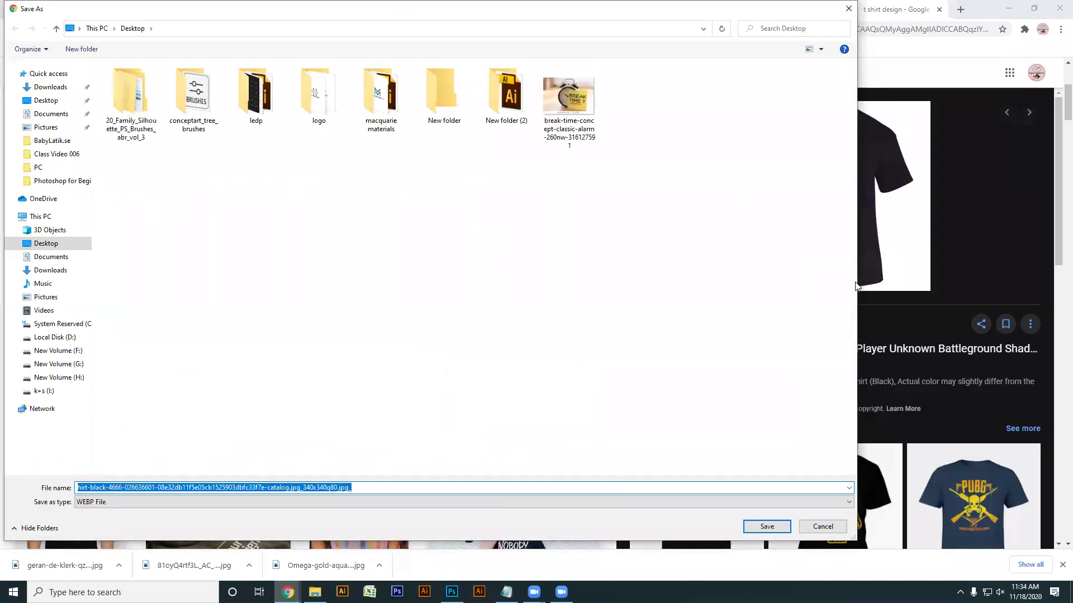
pyautogui.press('Return')
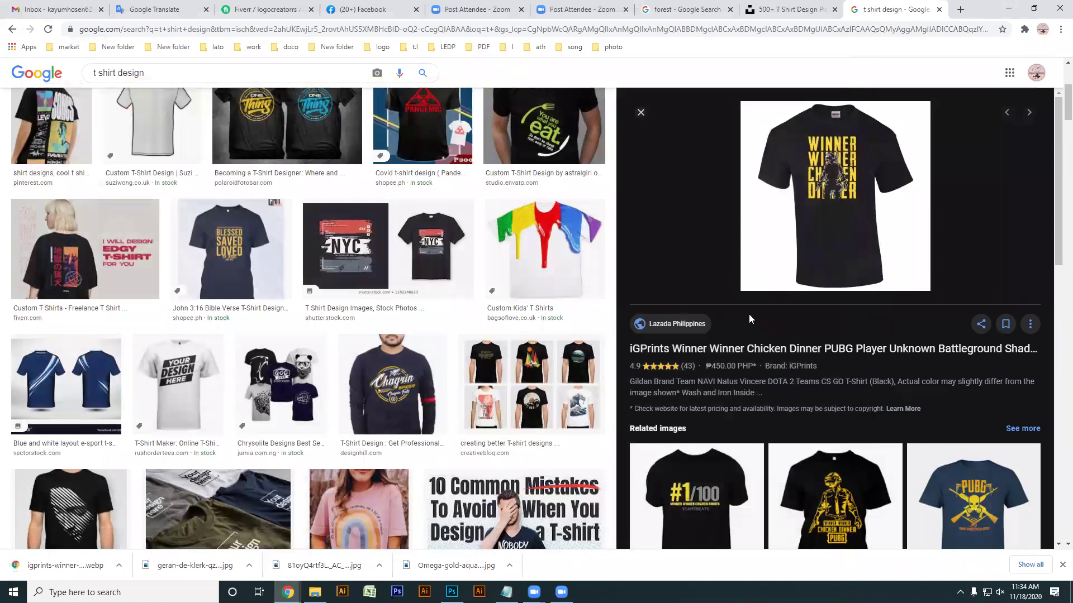
# Preview the "Pubg T-shirts Design 01" shirt with the rooster artwork from the related images and review its product details.
pyautogui.scroll(-3, 745, 318)
pyautogui.scroll(-3, 742, 320)
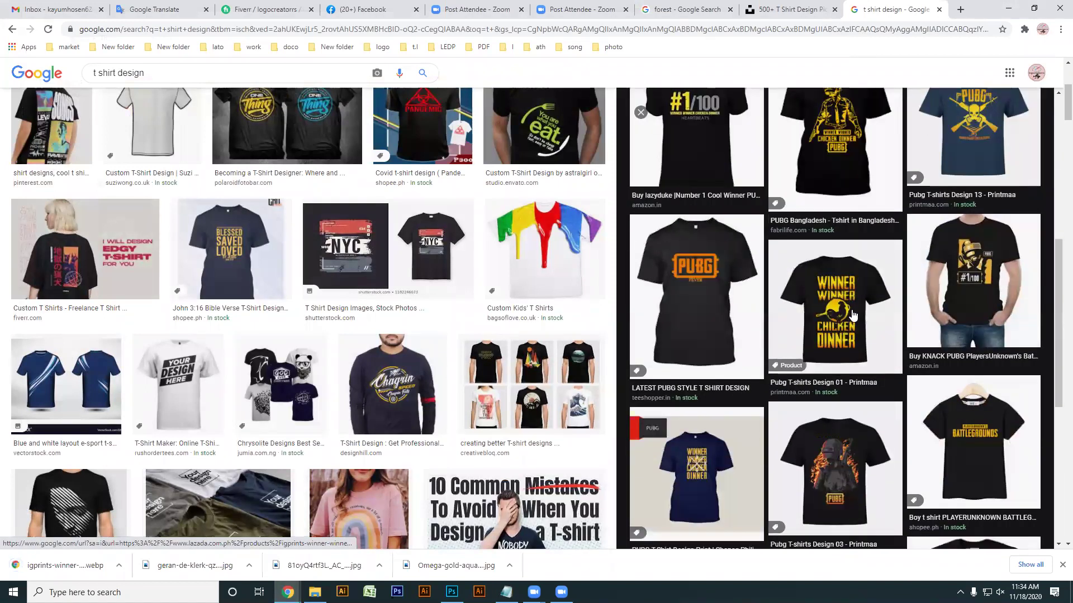
pyautogui.click(850, 318)
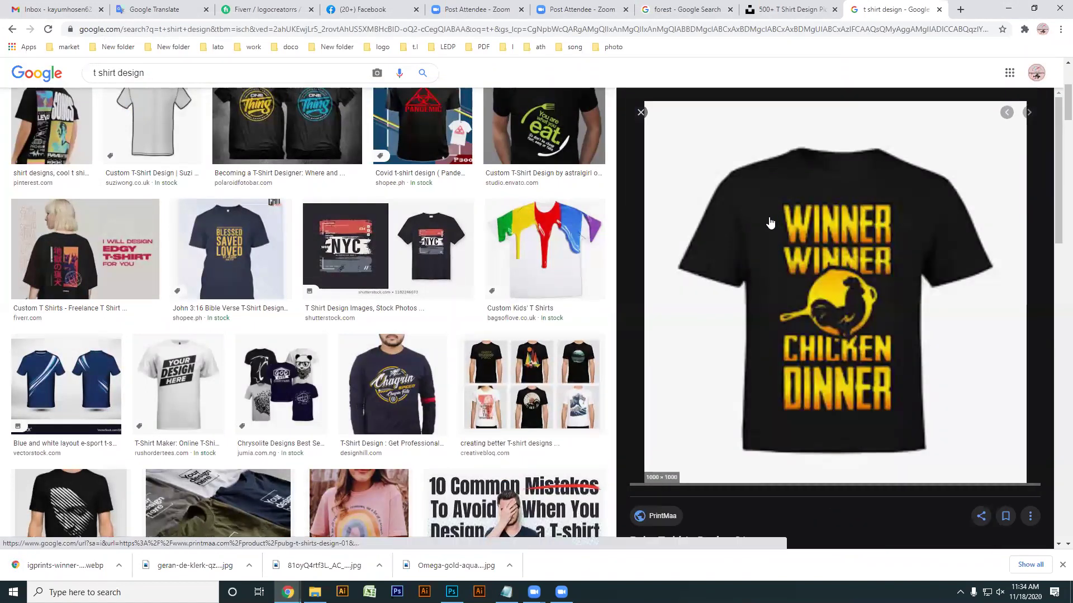
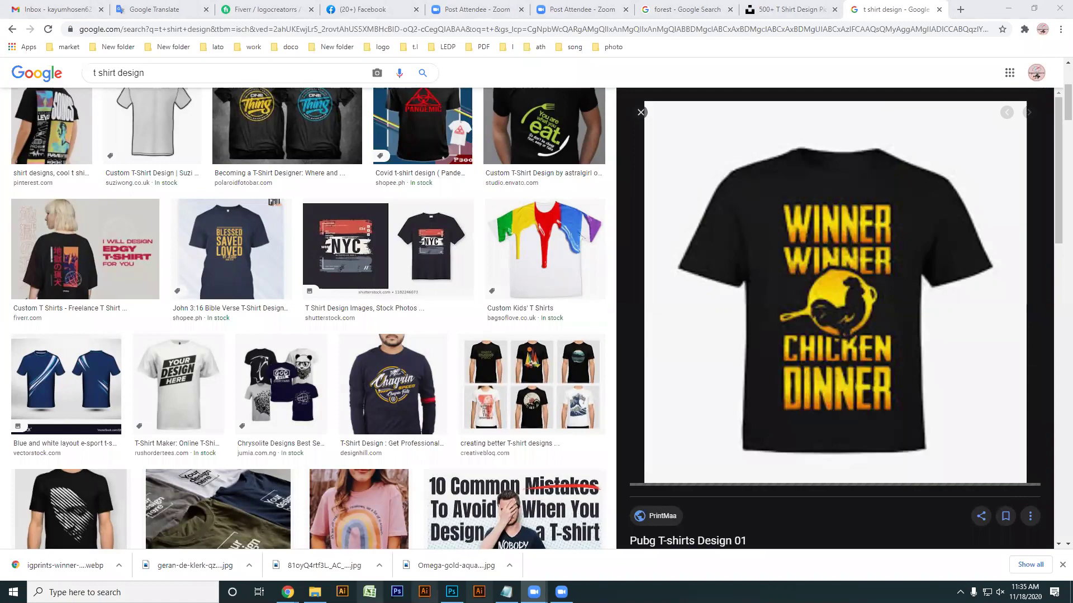
pyautogui.click(452, 592)
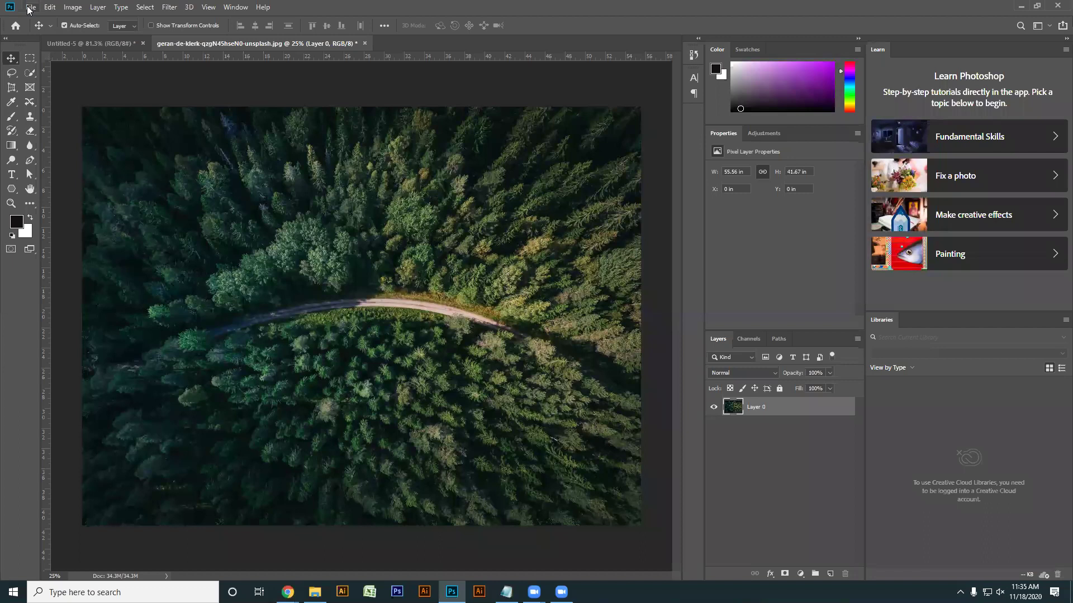
pyautogui.click(220, 545)
pyautogui.scroll(-3, 903, 293)
pyautogui.scroll(2, 902, 299)
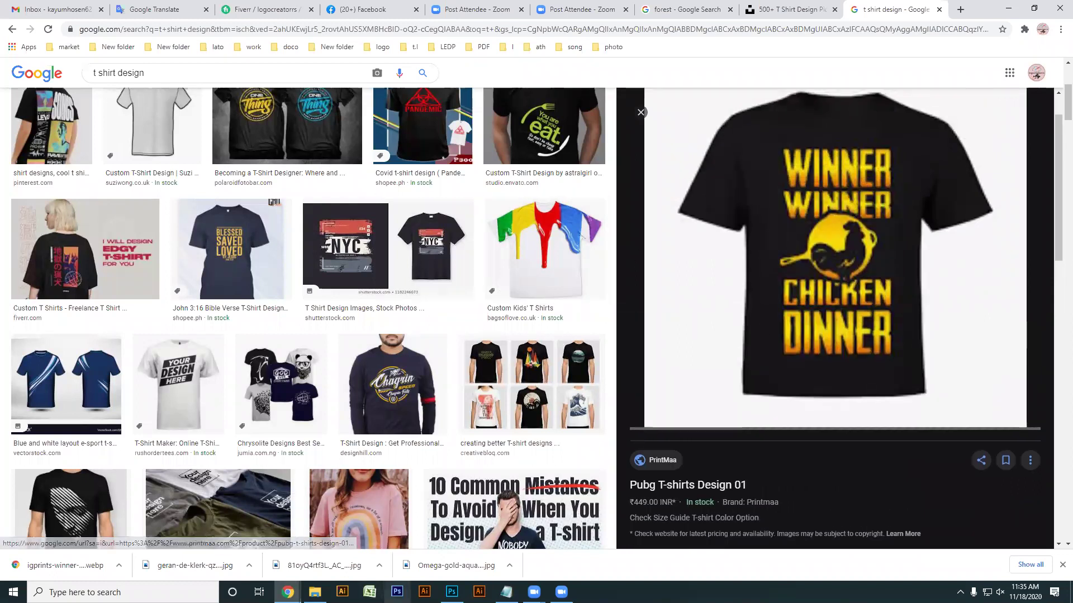
# Switch to Photoshop and try to open the downloaded igprints "Winner Winner Chicken Dinner" T-shirt image from the Desktop.
pyautogui.click(451, 592)
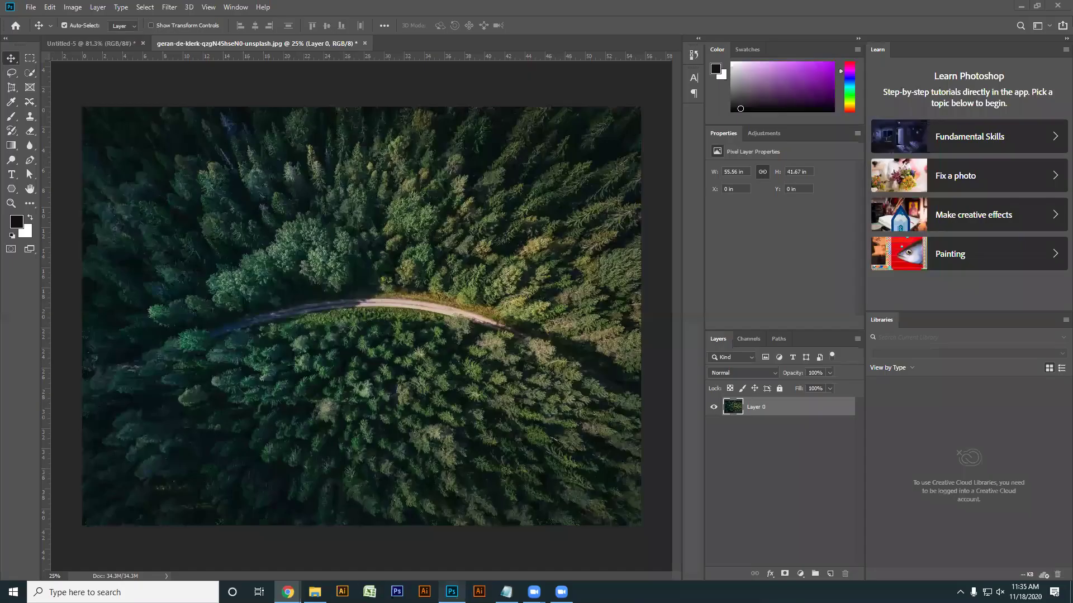
pyautogui.click(31, 6)
pyautogui.click(34, 29)
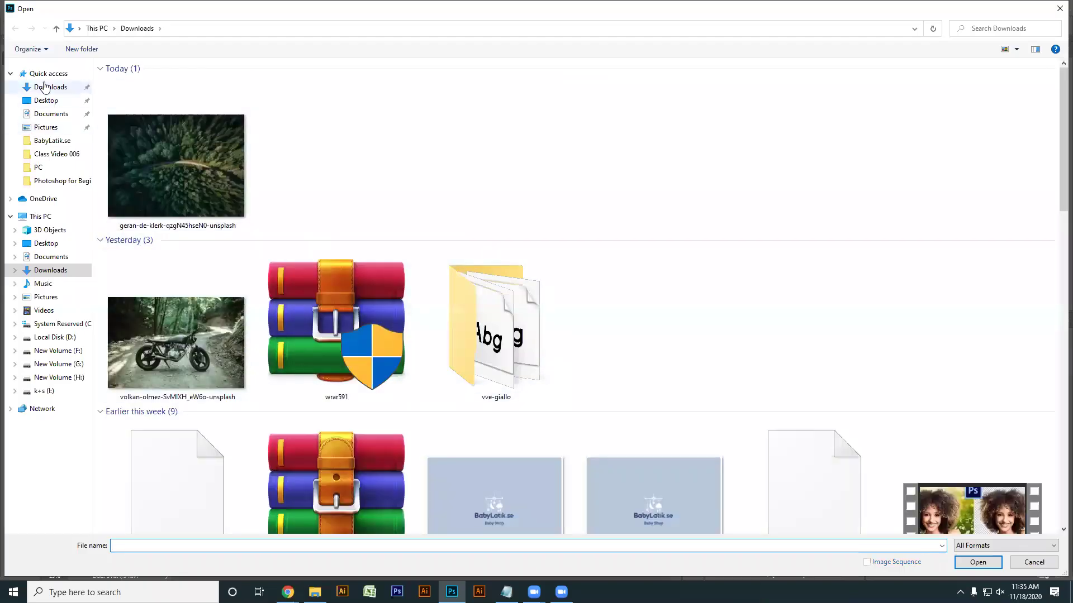
pyautogui.click(56, 87)
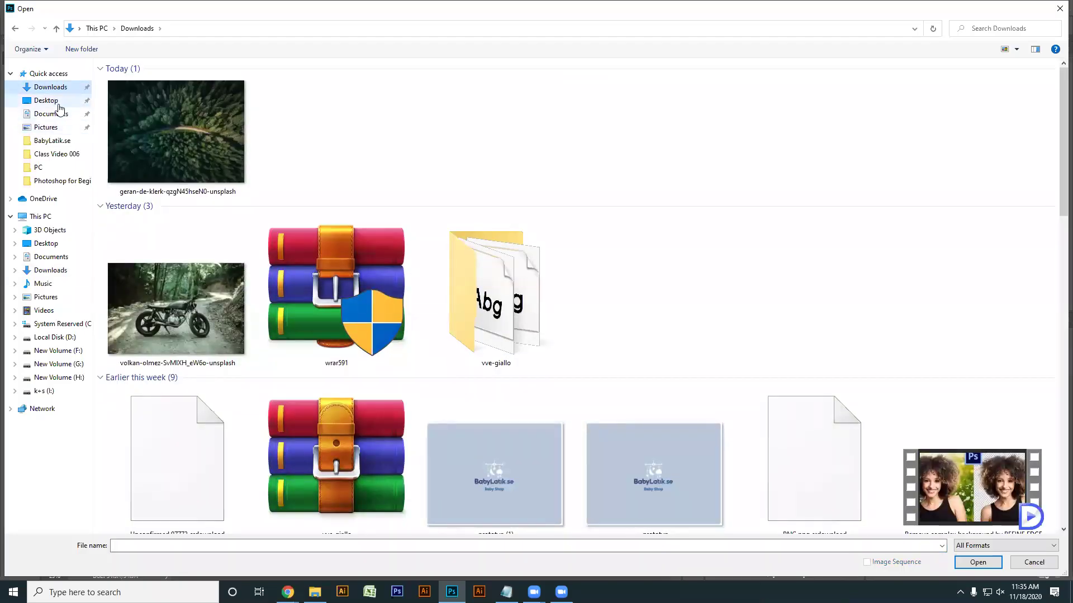
pyautogui.click(51, 101)
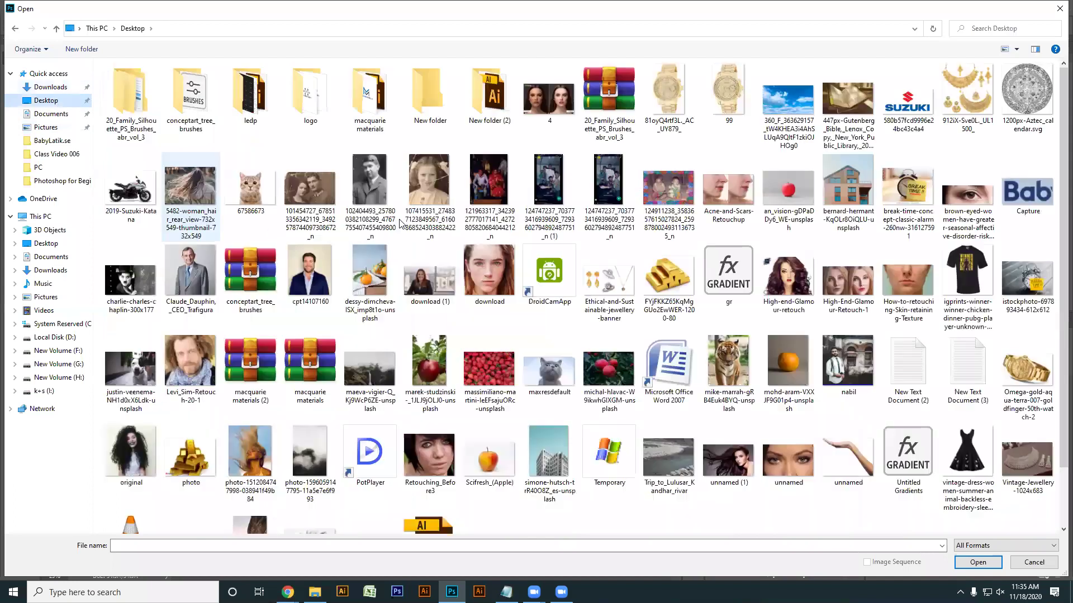
pyautogui.click(200, 281)
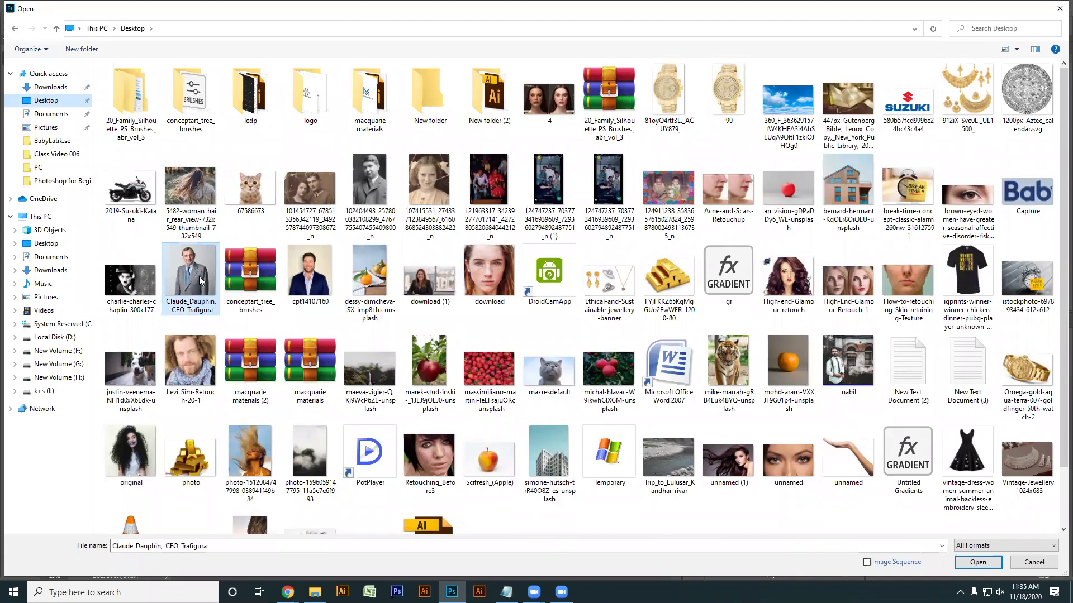
pyautogui.click(957, 277)
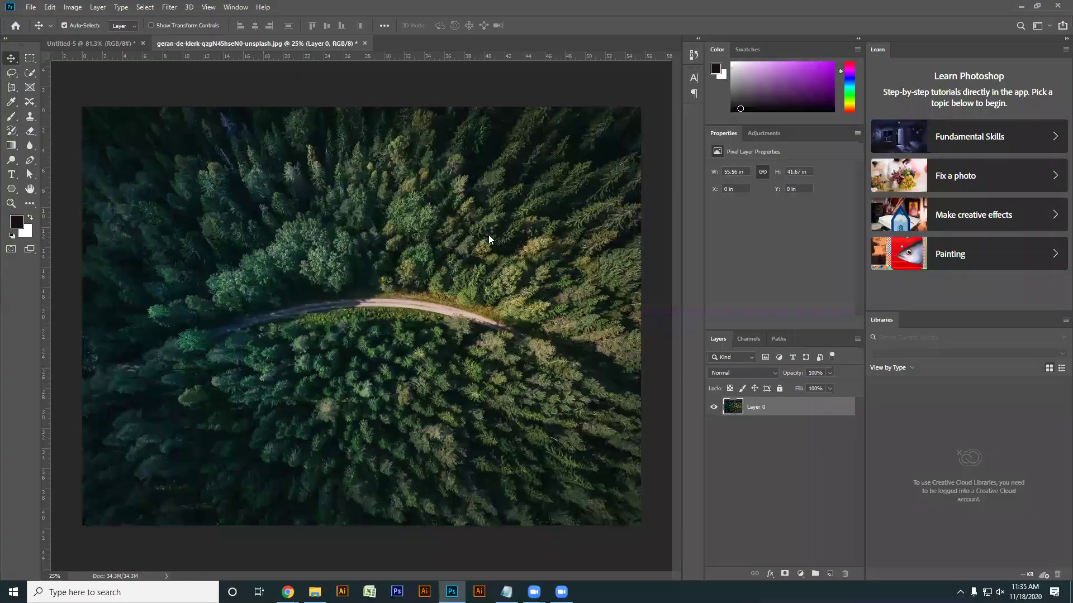
pyautogui.click(532, 220)
pyautogui.click(32, 8)
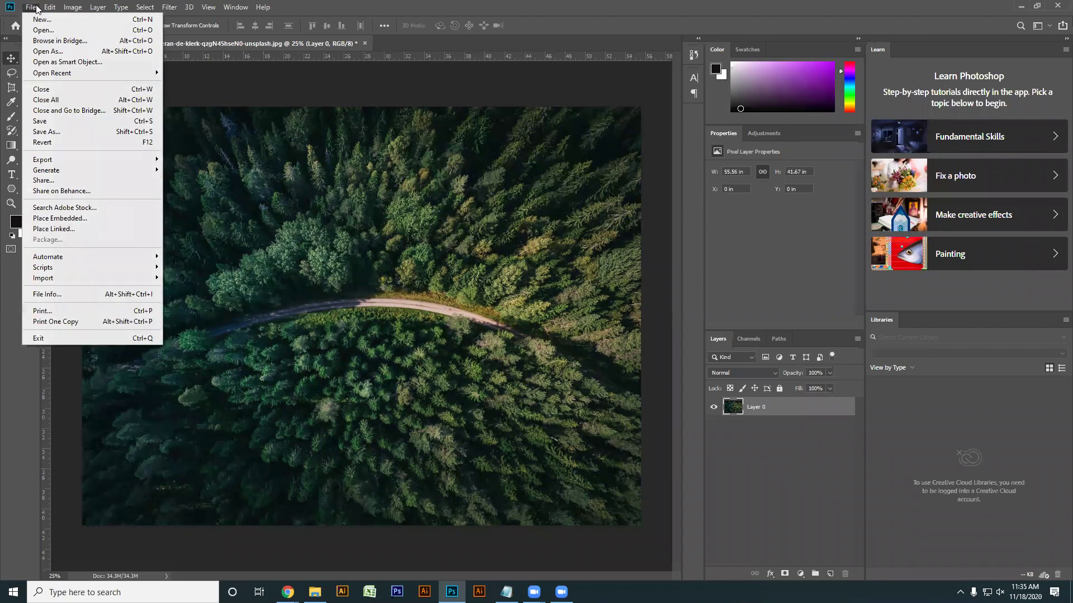
pyautogui.click(43, 30)
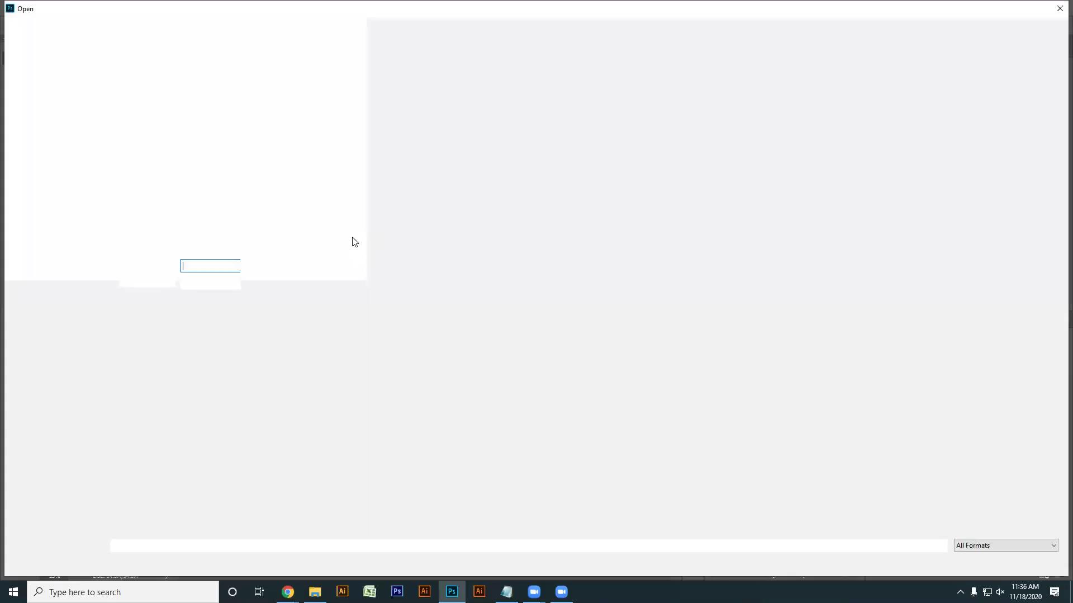
pyautogui.doubleClick(978, 277)
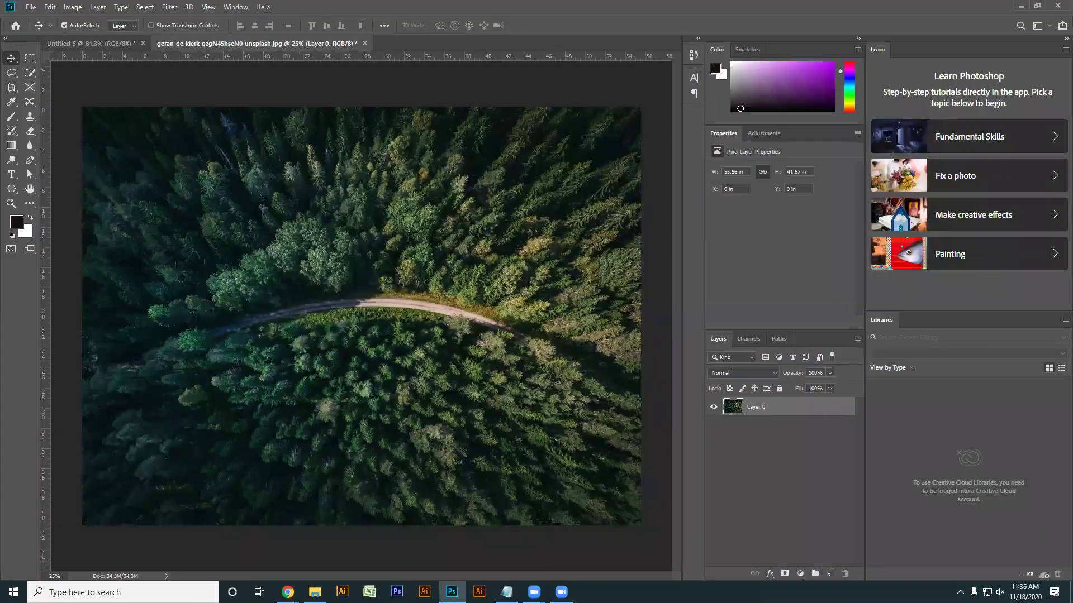
# Switch back to Chrome and reload the "t shirt design" image results page.
pyautogui.click(288, 593)
pyautogui.click(226, 545)
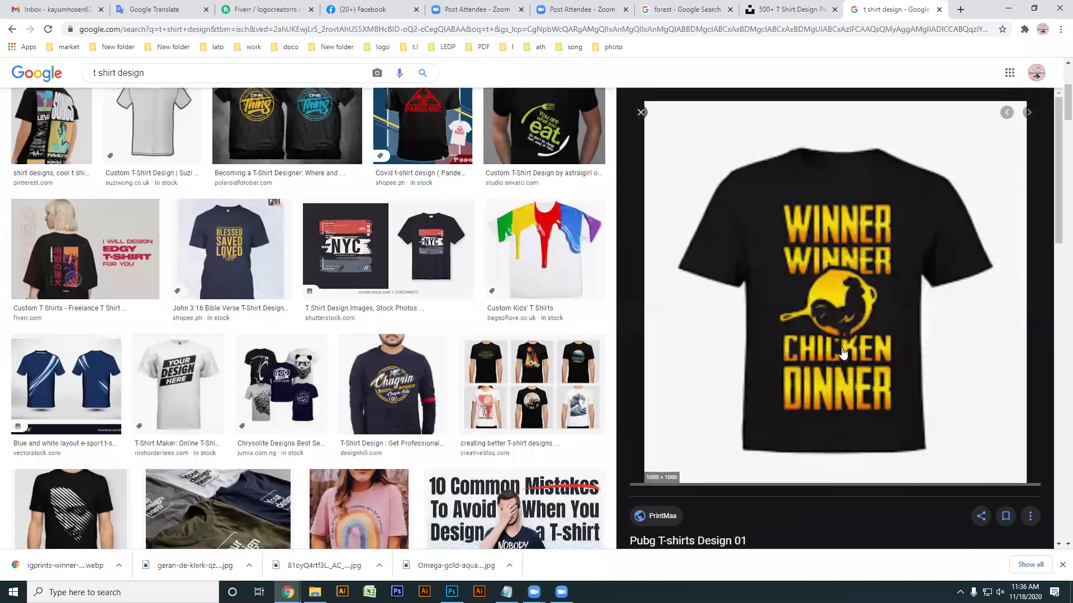
pyautogui.click(48, 28)
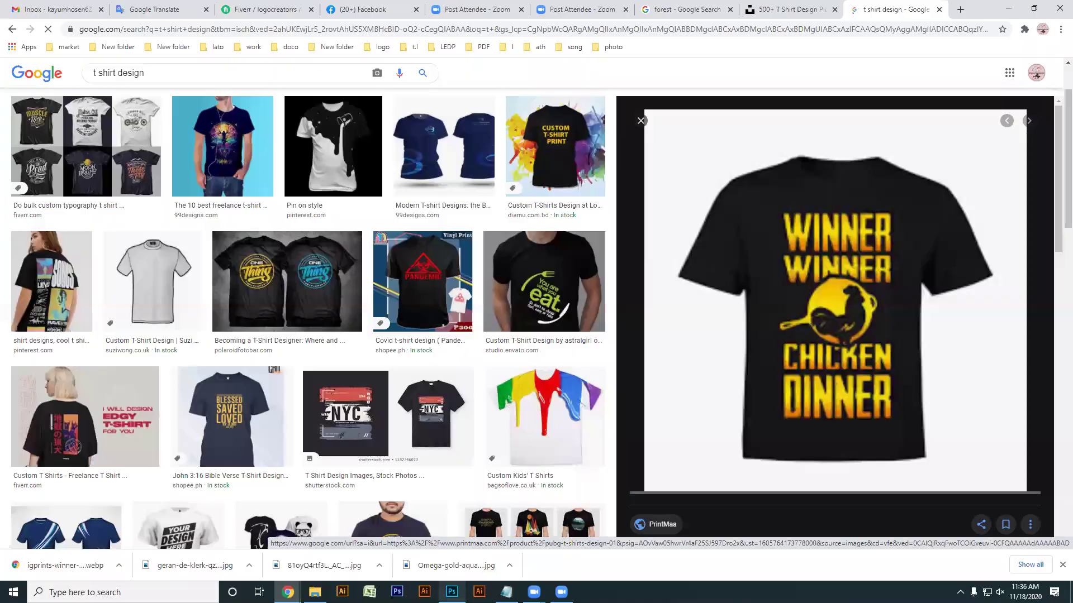
# Switch to Photoshop and open the Desktop portrait of the man in a grey suit and blue tie.
pyautogui.click(451, 591)
pyautogui.click(41, 11)
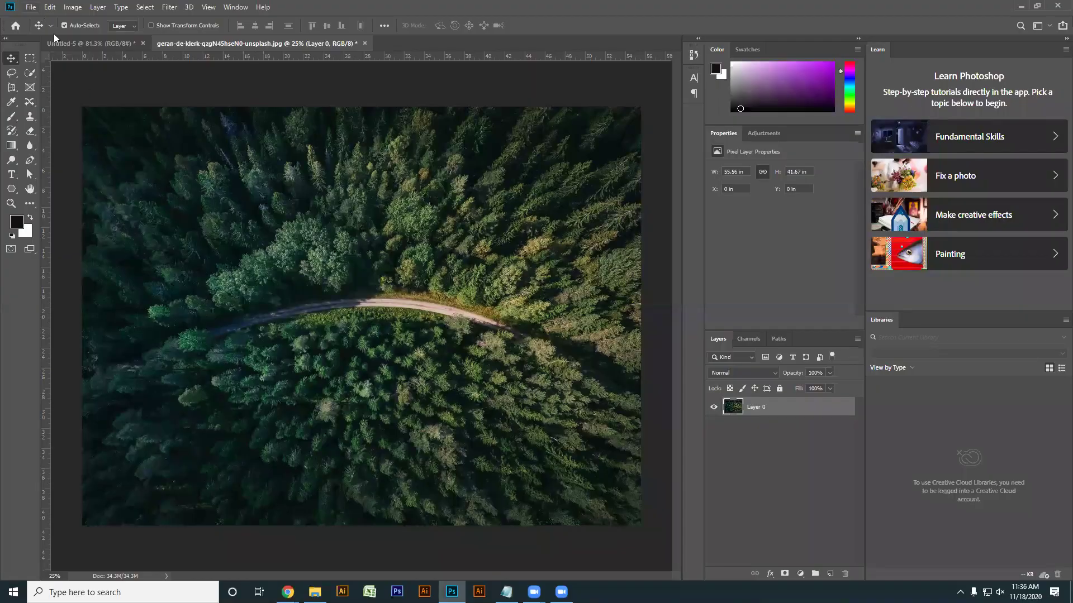
pyautogui.click(55, 34)
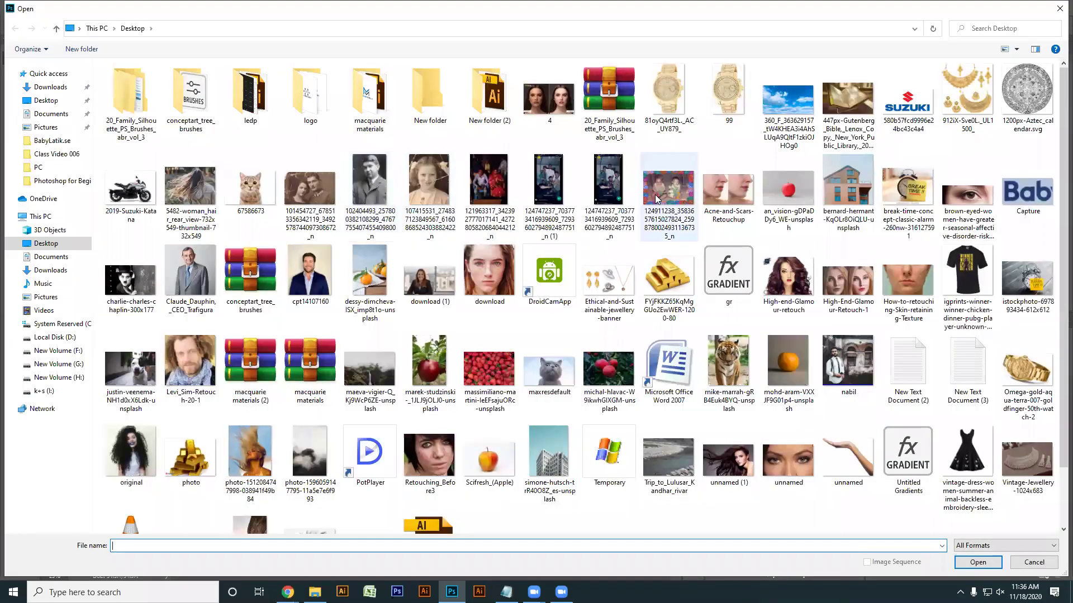
pyautogui.click(196, 275)
pyautogui.doubleClick(195, 275)
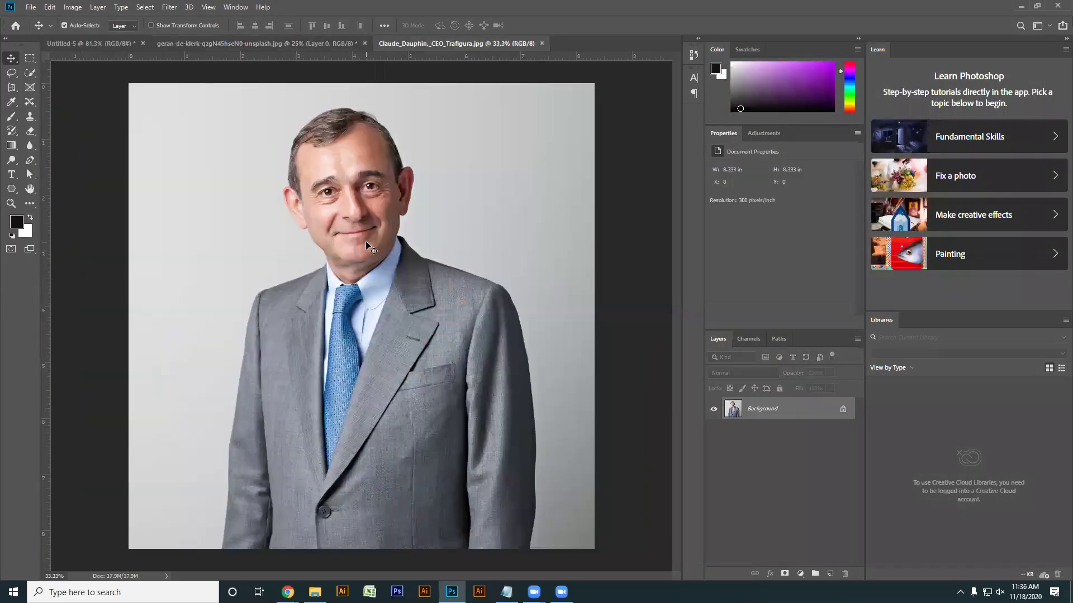
# Duplicate the portrait's Background layer.
pyautogui.press('ctrl')
pyautogui.hotkey('ctrl', 'j')
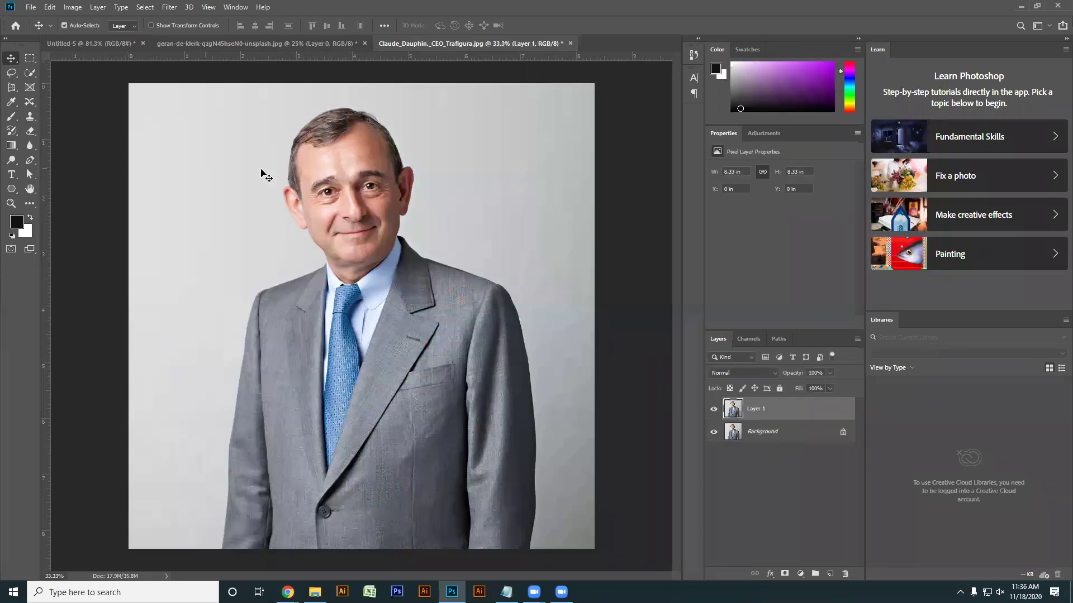
pyautogui.click(73, 8)
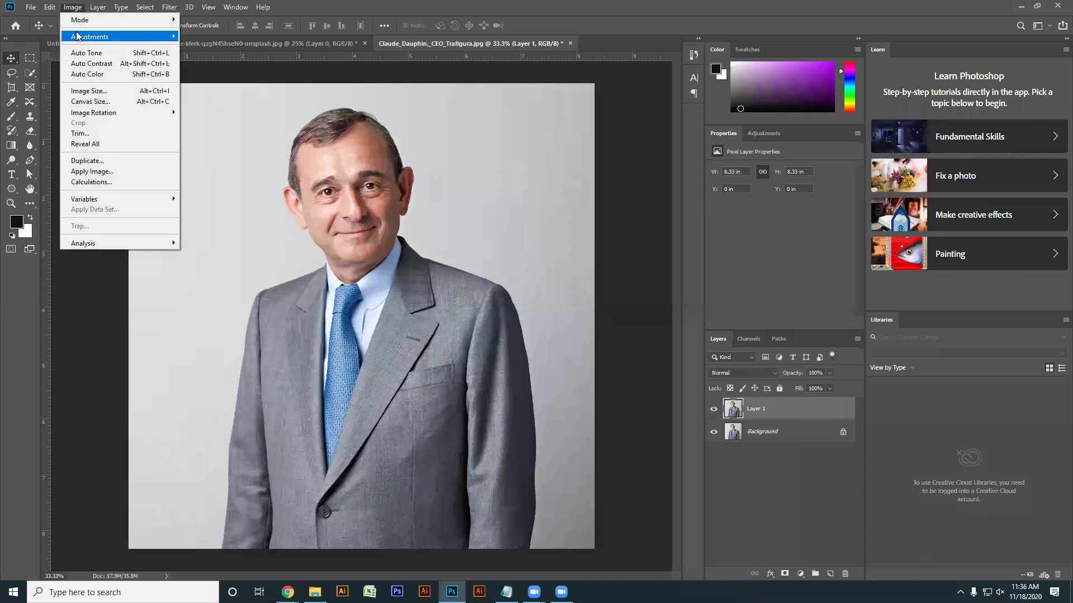
pyautogui.moveTo(112, 37)
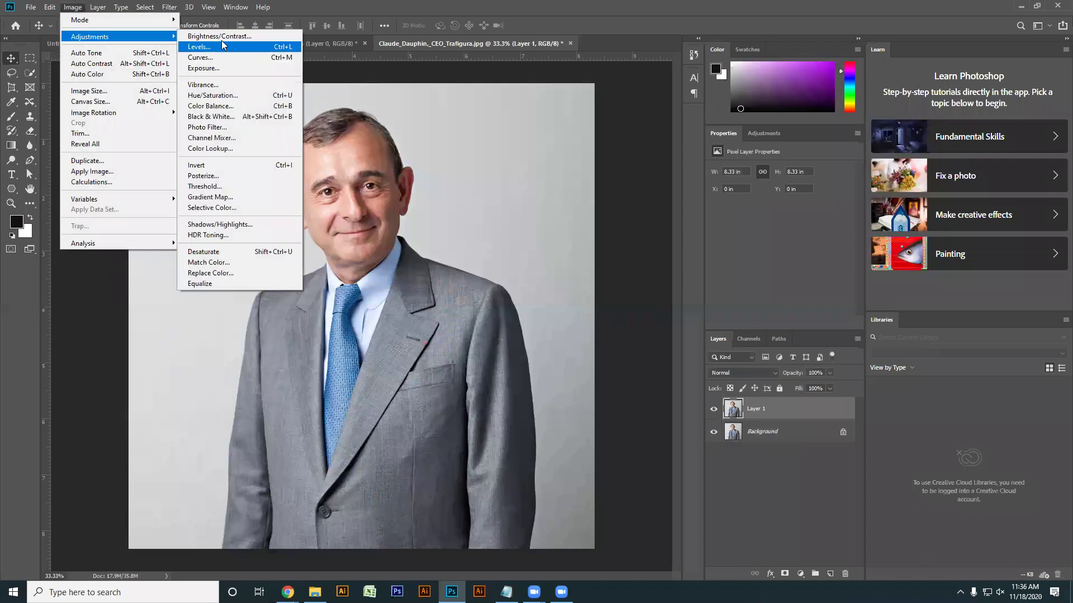
pyautogui.click(215, 95)
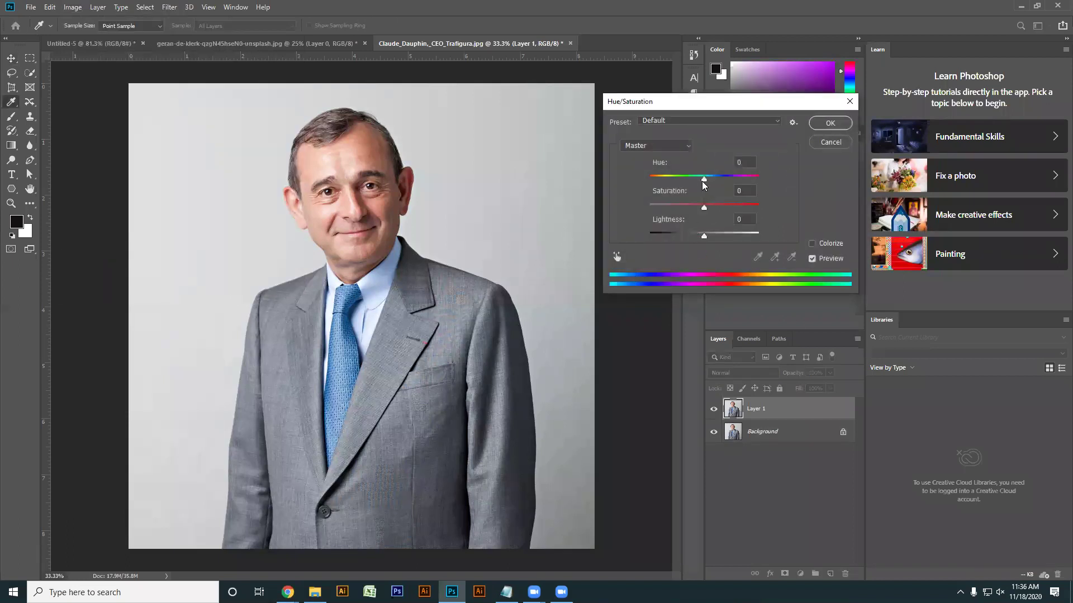
pyautogui.moveTo(705, 181)
pyautogui.mouseDown()
pyautogui.moveTo(736, 183)
pyautogui.moveTo(715, 182)
pyautogui.mouseUp()
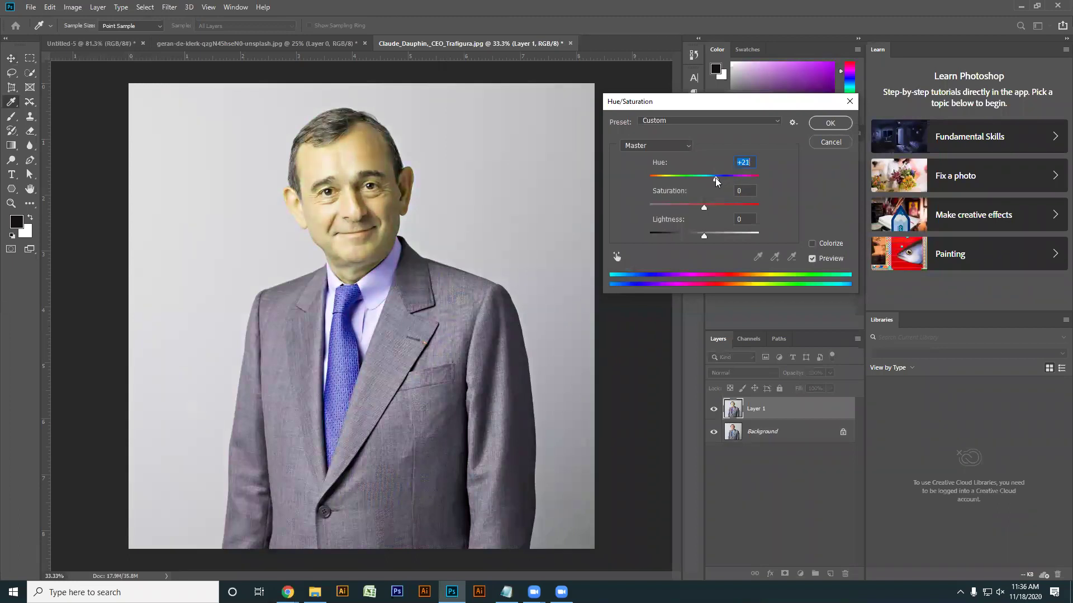
pyautogui.click(847, 106)
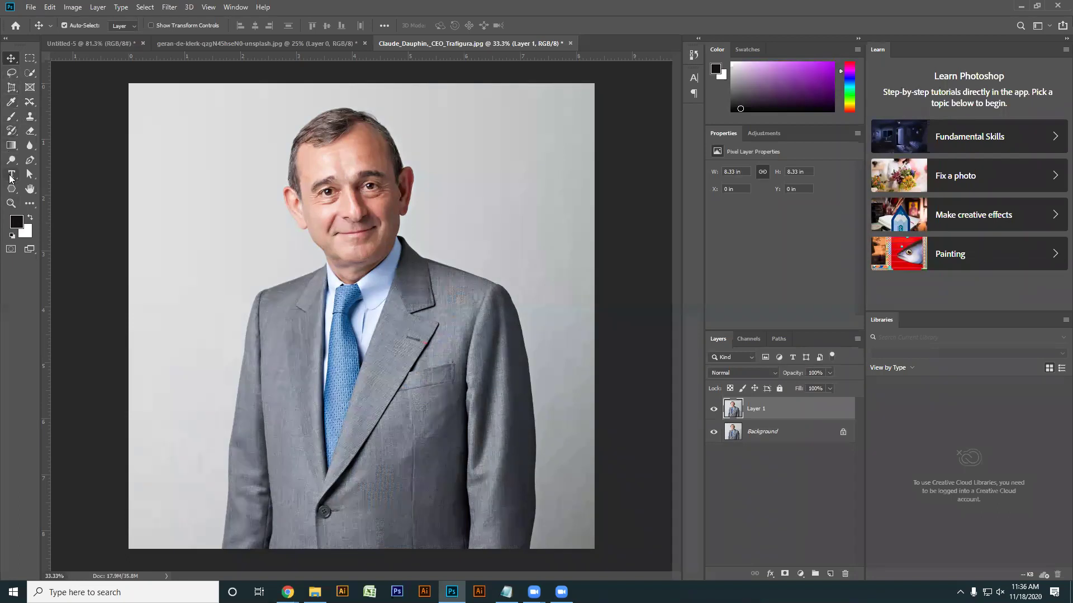
# Start a Pen tool path at the photo's bottom edge and trace up the outside of the man's left-hand sleeve.
pyautogui.click(29, 160)
pyautogui.scroll(2, 226, 554)
pyautogui.click(216, 557)
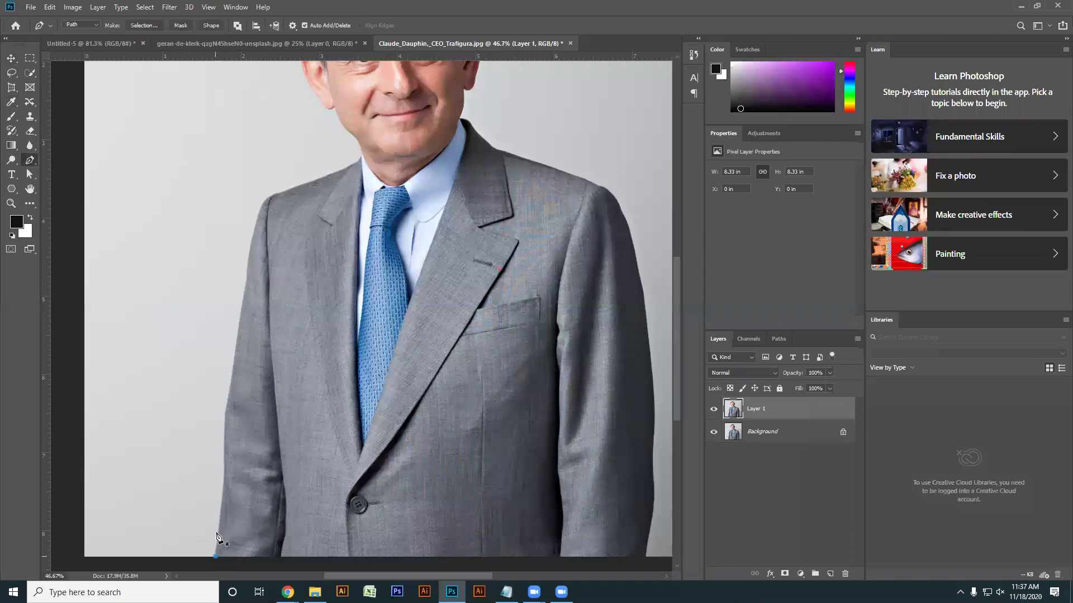
pyautogui.click(222, 499)
pyautogui.scroll(3, 226, 402)
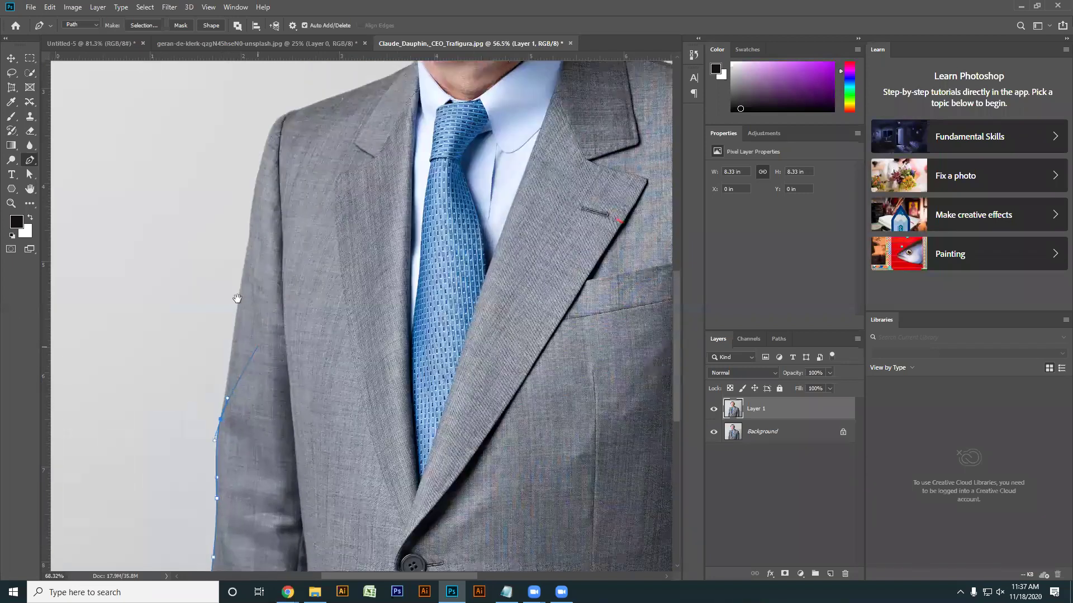
pyautogui.scroll(2, 238, 317)
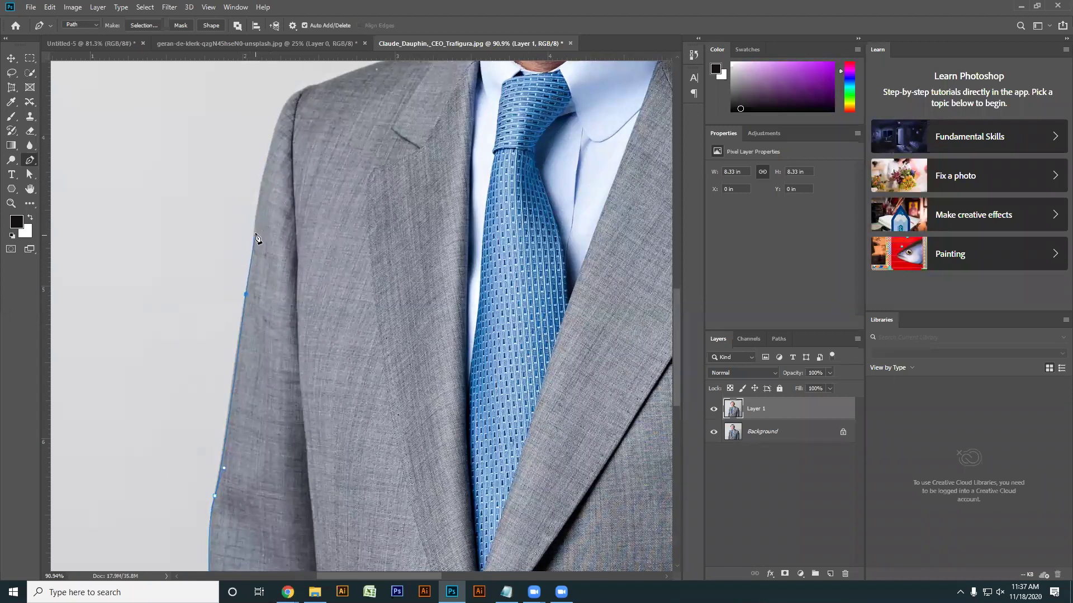
# Continue the path around the left-hand shoulder and along the jacket to the tip of the shirt collar at the neck.
pyautogui.moveTo(269, 213); pyautogui.dragTo(263, 381)
pyautogui.moveTo(272, 281); pyautogui.dragTo(329, 247)
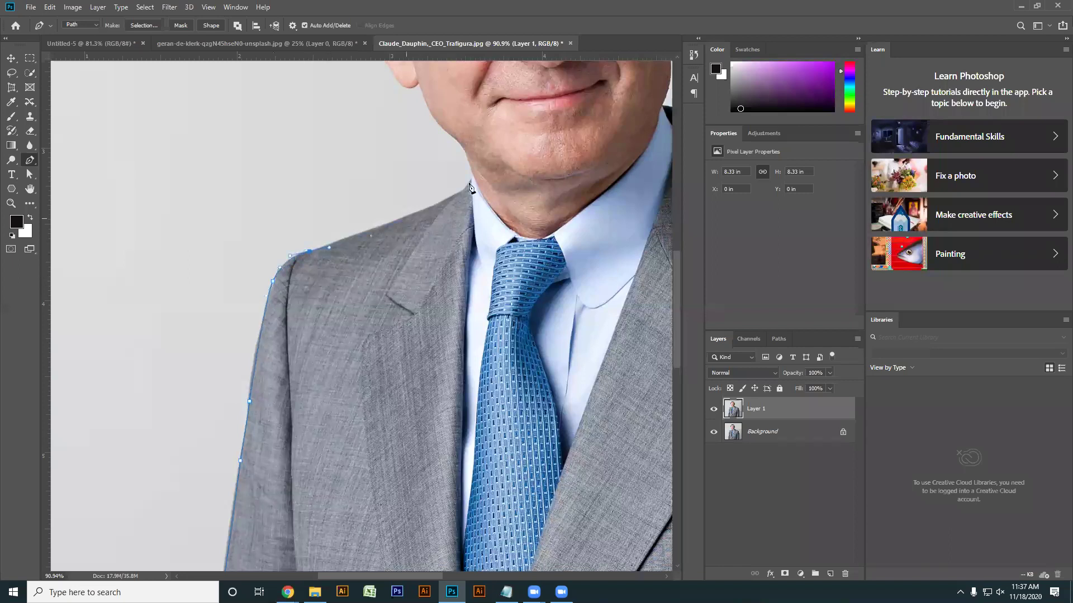
pyautogui.click(428, 210)
pyautogui.scroll(4, 428, 224)
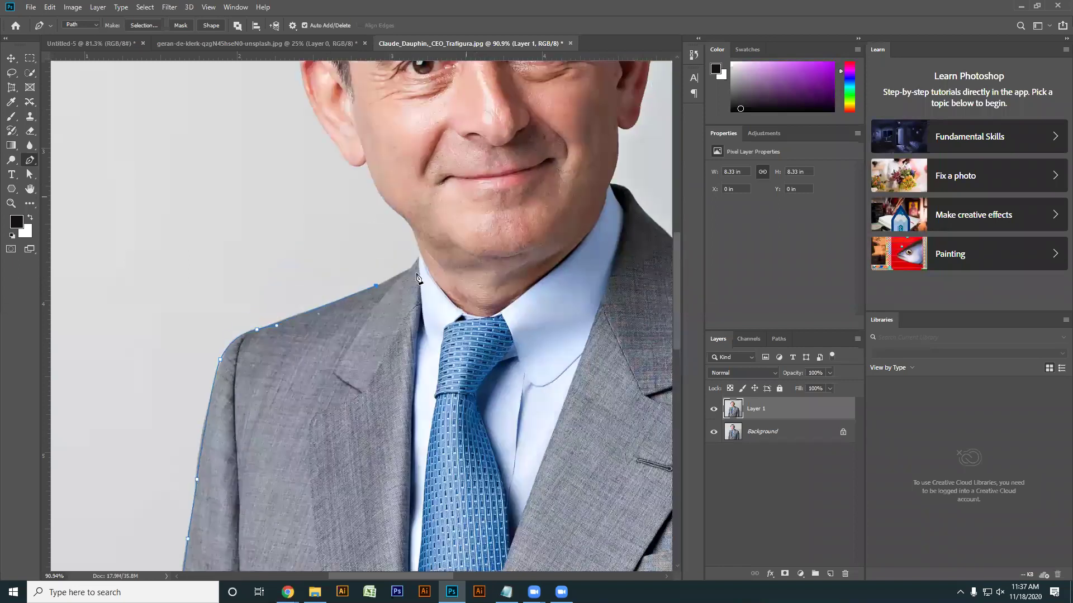
pyautogui.click(418, 255)
pyautogui.click(434, 230)
# Trace the path along the shirt collar beneath the chin and up to the jacket collar on the other side of the neck.
pyautogui.moveTo(505, 332); pyautogui.dragTo(547, 363)
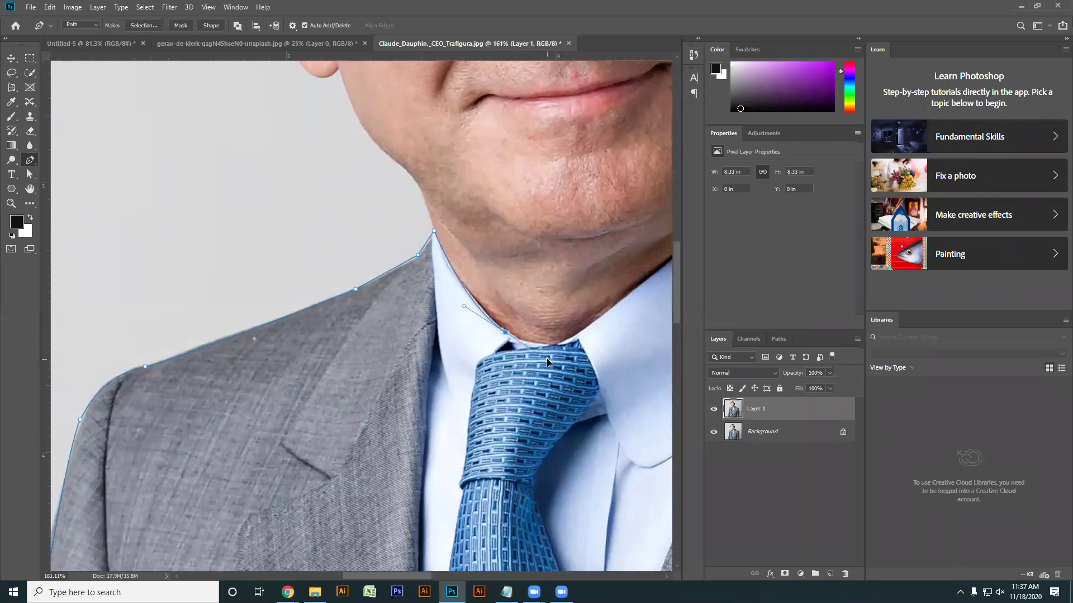
pyautogui.scroll(4, 557, 364)
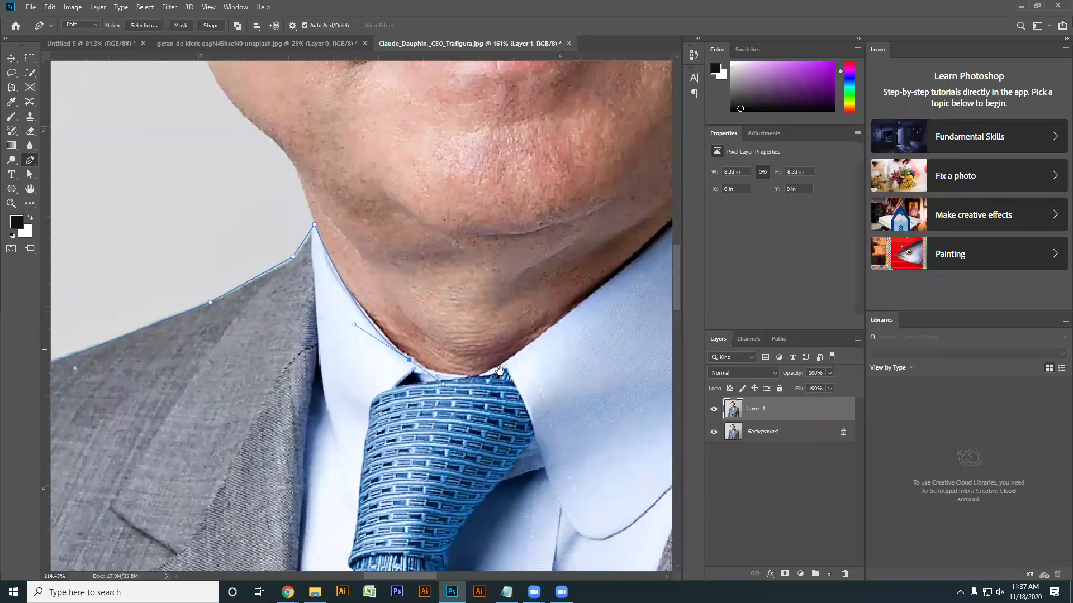
pyautogui.moveTo(443, 389); pyautogui.dragTo(409, 436)
pyautogui.click(551, 310)
pyautogui.moveTo(604, 274); pyautogui.dragTo(418, 412)
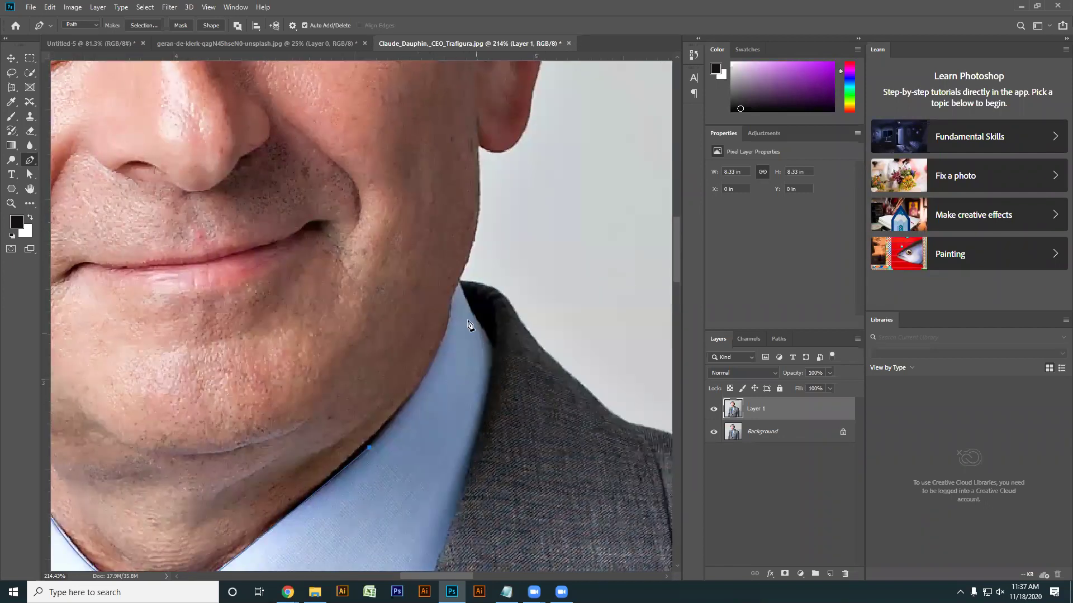
pyautogui.moveTo(449, 257); pyautogui.dragTo(452, 297)
pyautogui.scroll(3, 460, 298)
pyautogui.scroll(1, 465, 294)
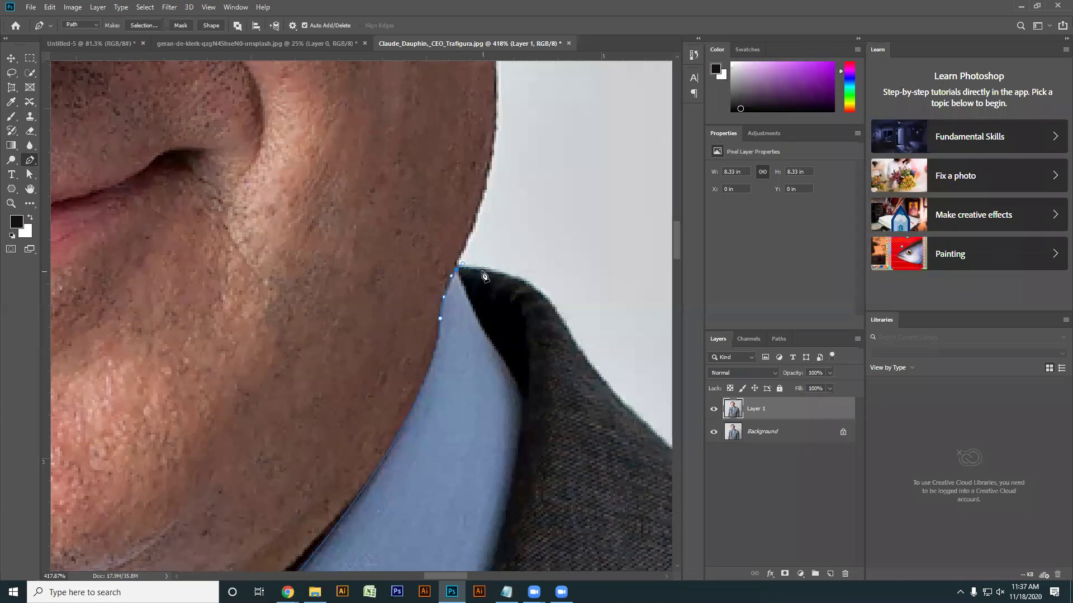
# Trace the path over the dark jacket collar and down its slope to the start of the right-hand shoulder.
pyautogui.click(501, 273)
pyautogui.moveTo(546, 298); pyautogui.dragTo(556, 312)
pyautogui.moveTo(606, 379); pyautogui.dragTo(381, 258)
pyautogui.click(380, 265)
pyautogui.click(407, 290)
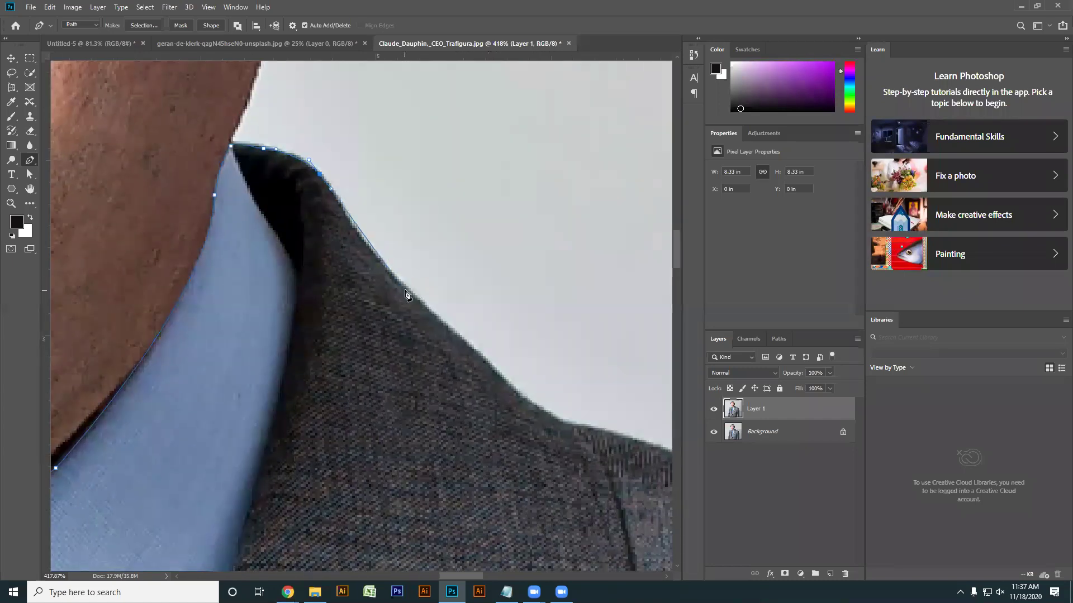
pyautogui.click(437, 317)
pyautogui.moveTo(452, 333); pyautogui.dragTo(282, 195)
pyautogui.moveTo(384, 282); pyautogui.dragTo(437, 304)
pyautogui.moveTo(345, 271); pyautogui.dragTo(278, 218)
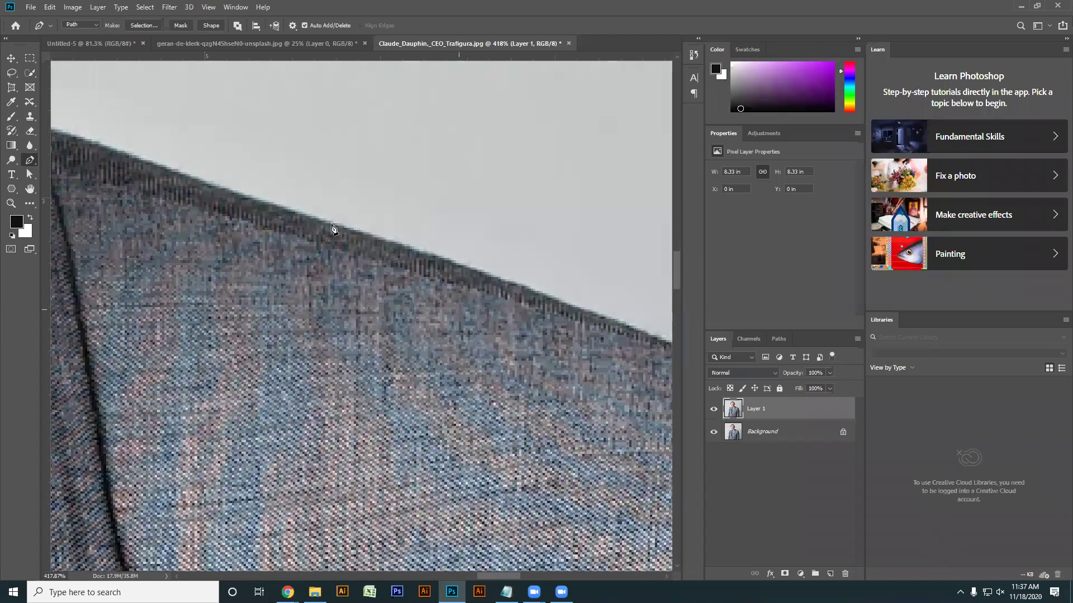
# Extend the path along the right-hand shoulder seam and curve it around the top of the sleeve.
pyautogui.click(371, 227)
pyautogui.scroll(-3, 372, 230)
pyautogui.moveTo(195, 240); pyautogui.dragTo(195, 223)
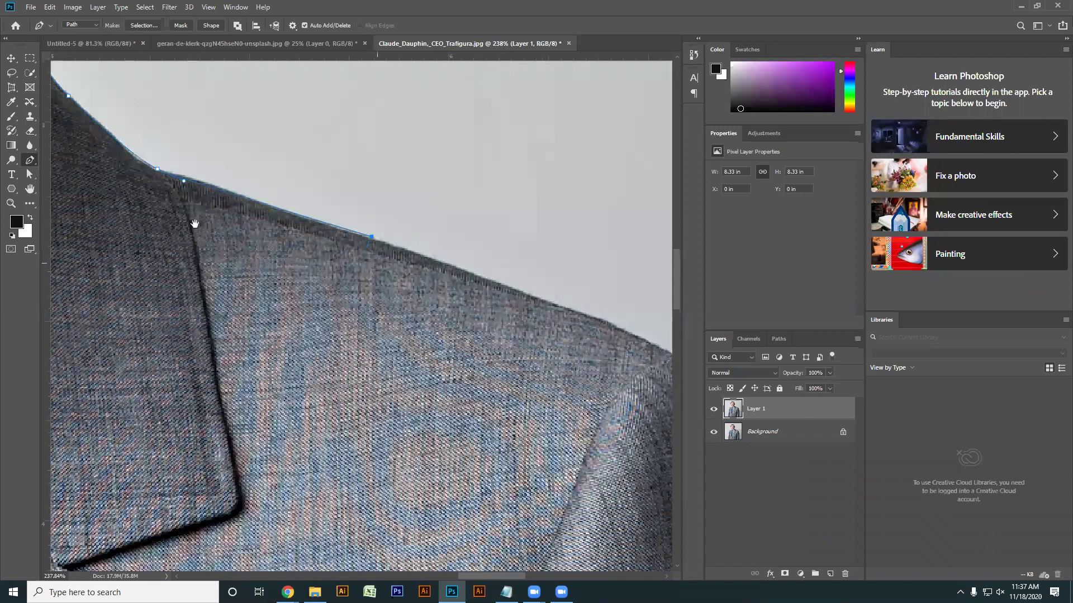
pyautogui.moveTo(415, 261)
pyautogui.mouseDown()
pyautogui.moveTo(378, 236)
pyautogui.moveTo(411, 263)
pyautogui.mouseUp()
pyautogui.moveTo(450, 309); pyautogui.dragTo(470, 343)
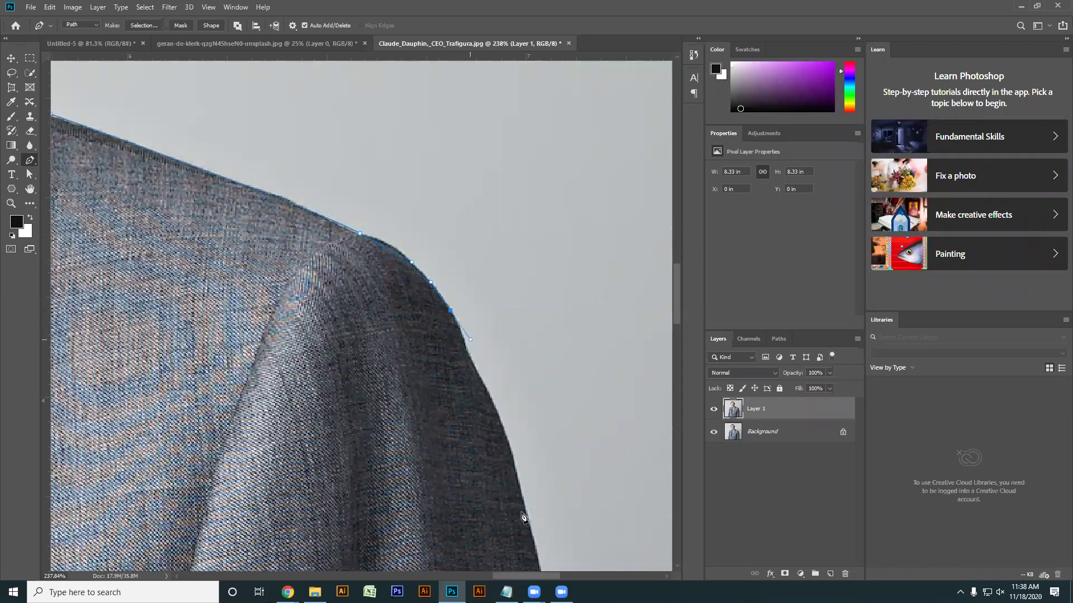
pyautogui.moveTo(522, 517); pyautogui.dragTo(402, 199)
pyautogui.moveTo(397, 162); pyautogui.dragTo(419, 210)
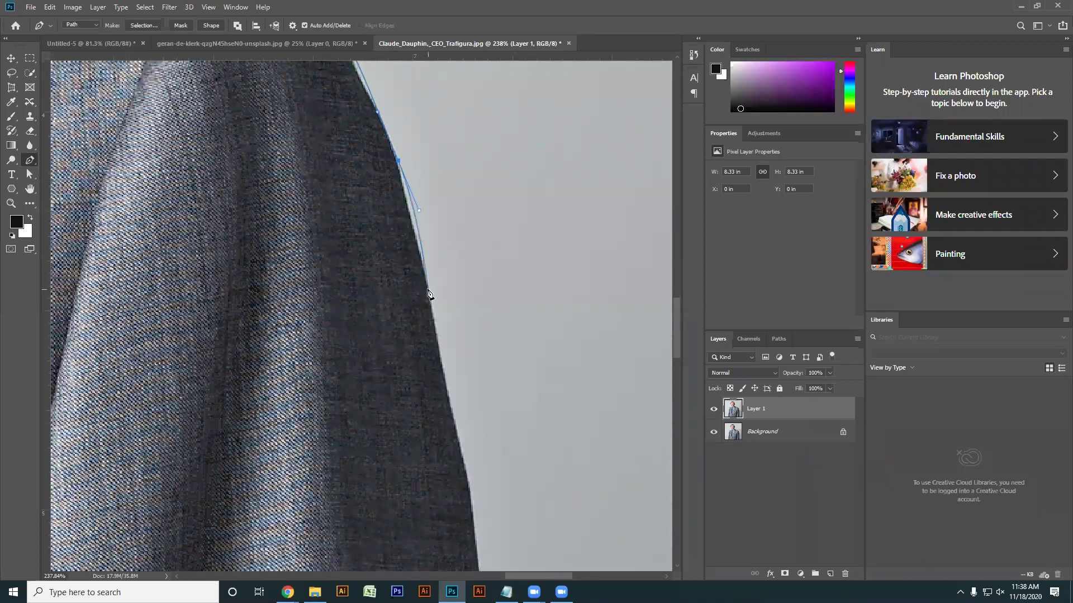
pyautogui.moveTo(417, 264); pyautogui.dragTo(469, 348)
pyautogui.hotkey('ctrl', 'z')
pyautogui.hotkey('ctrl', 'z')
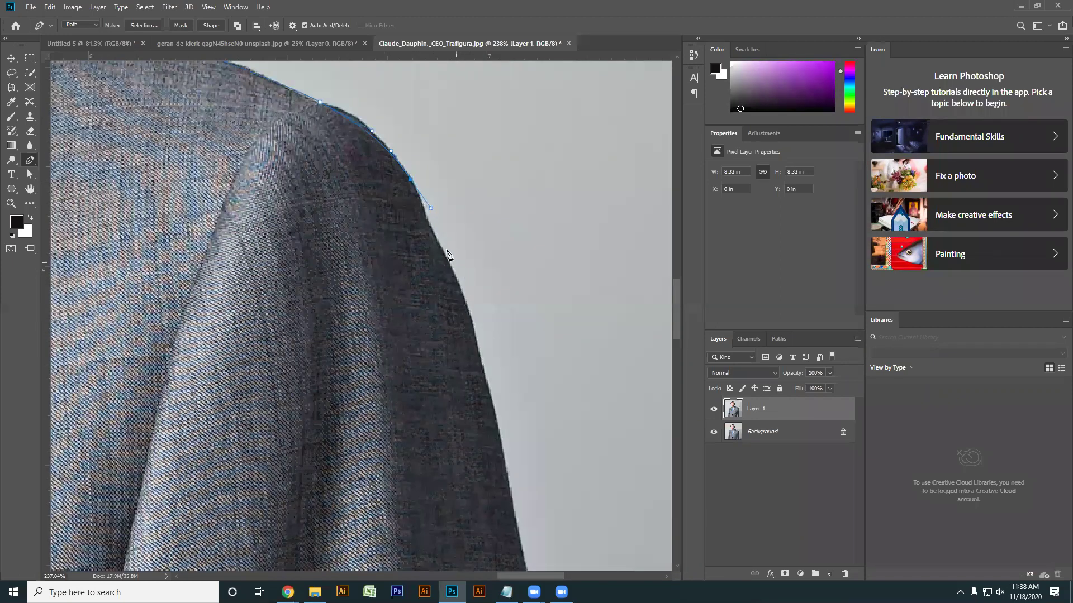
# Trace the path down the outer edge of the right-hand sleeve's upper half.
pyautogui.moveTo(438, 244); pyautogui.dragTo(450, 257)
pyautogui.click(472, 317)
pyautogui.scroll(-3, 466, 279)
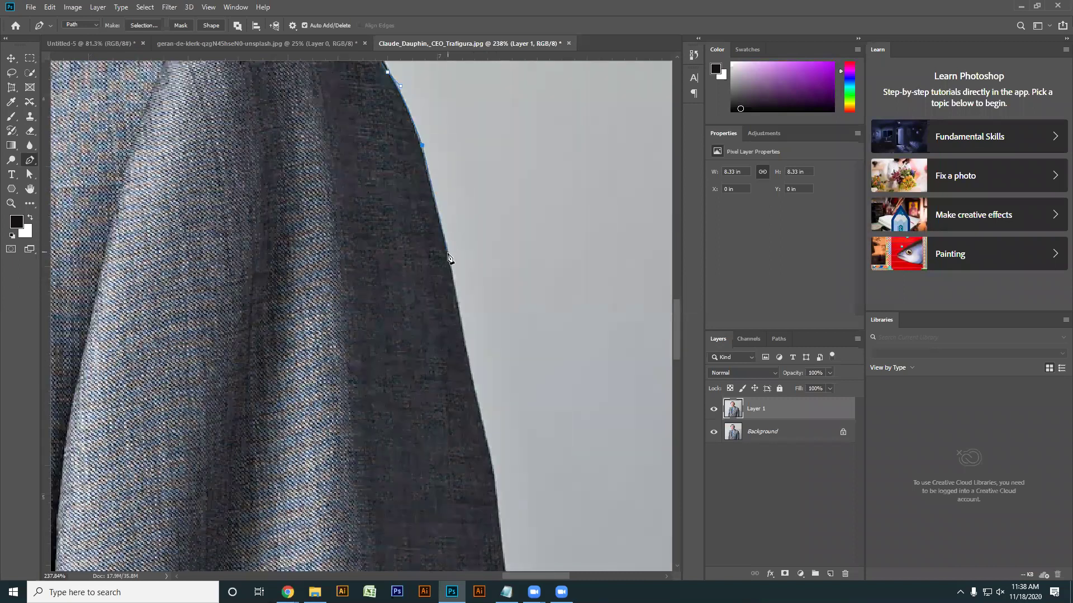
pyautogui.scroll(-2, 456, 252)
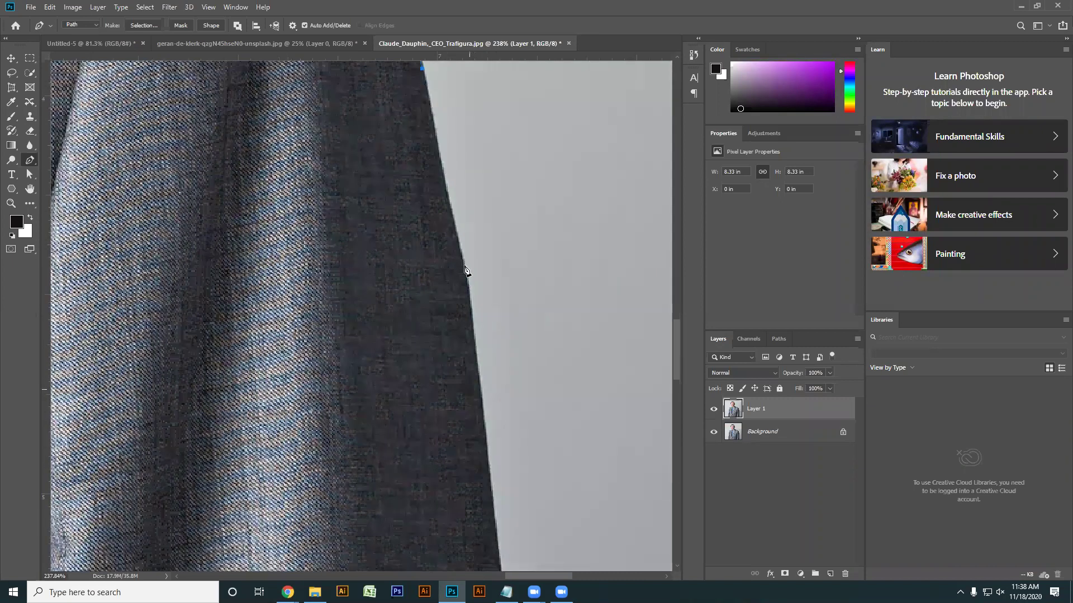
pyautogui.scroll(-5, 452, 299)
pyautogui.click(453, 309)
# Continue the path down the lower part of the right-hand sleeve, following its wavy outer edge.
pyautogui.scroll(-1, 467, 323)
pyautogui.scroll(-4, 431, 296)
pyautogui.click(430, 322)
pyautogui.moveTo(430, 350); pyautogui.dragTo(427, 395)
pyautogui.moveTo(407, 435); pyautogui.dragTo(470, 232)
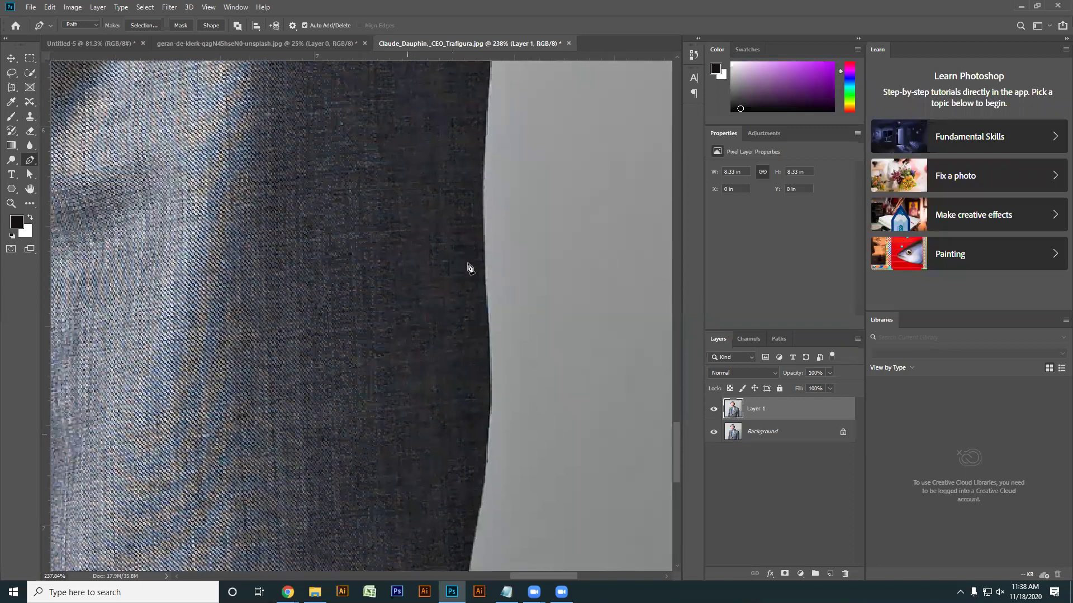
pyautogui.scroll(-5, 469, 268)
pyautogui.moveTo(472, 279); pyautogui.dragTo(477, 301)
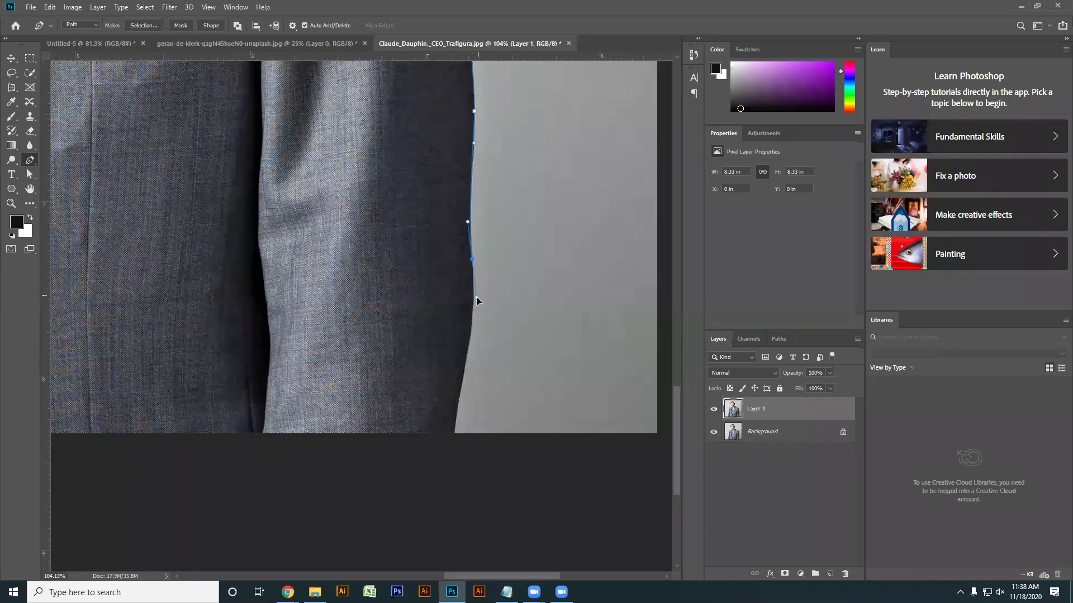
# Close the path along the photo's bottom edge at its starting point and convert it into a selection of the suit.
pyautogui.scroll(2, 472, 291)
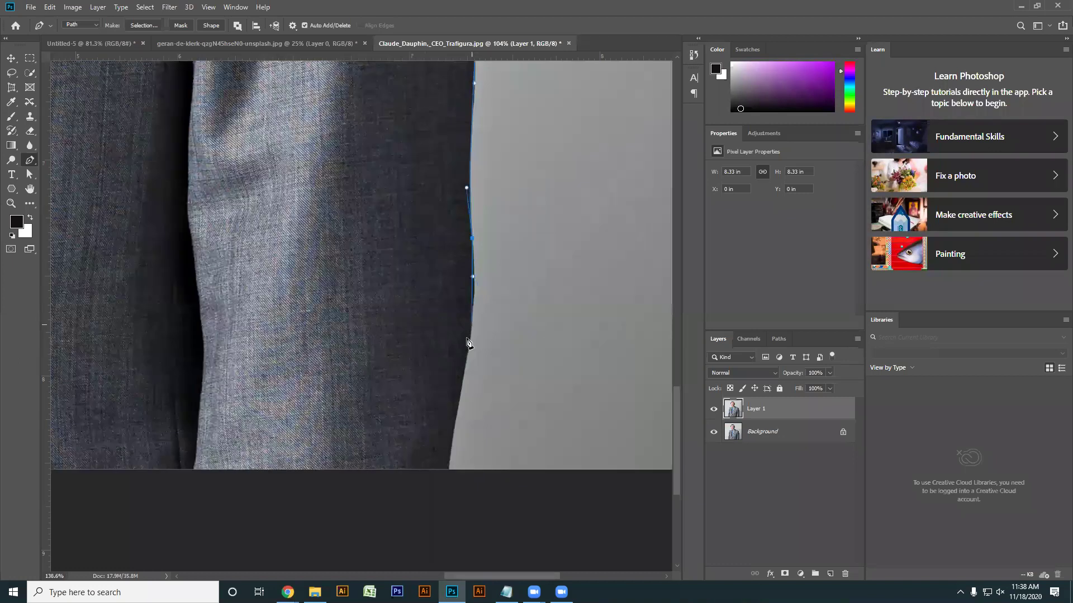
pyautogui.scroll(-3, 472, 313)
pyautogui.moveTo(507, 223); pyautogui.dragTo(458, 330)
pyautogui.hscroll(-15, 358, 329)
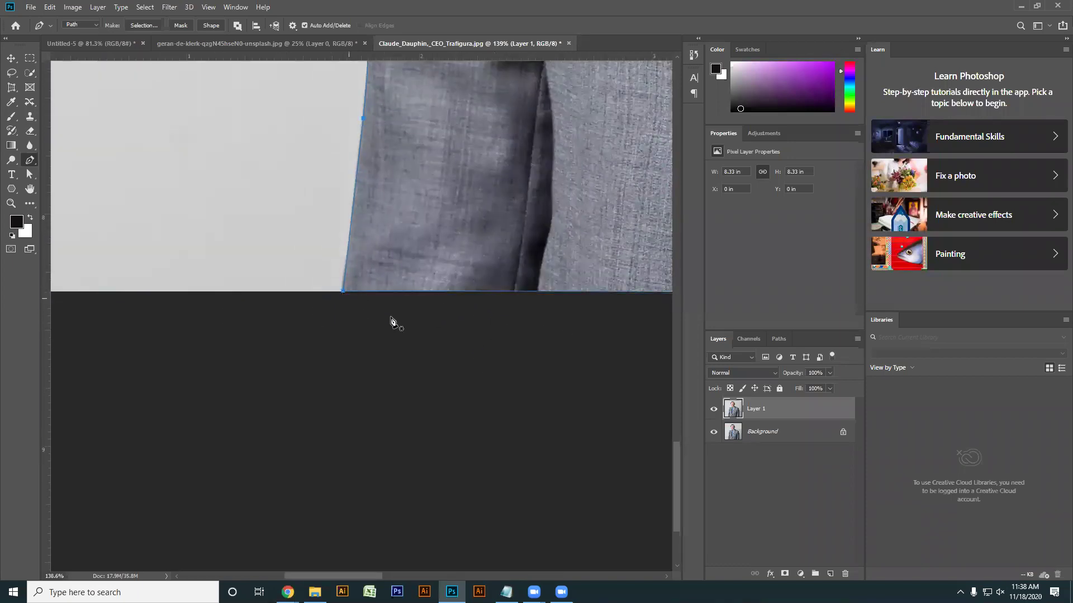
pyautogui.scroll(-4, 394, 305)
pyautogui.scroll(3, 494, 140)
pyautogui.scroll(-2, 342, 355)
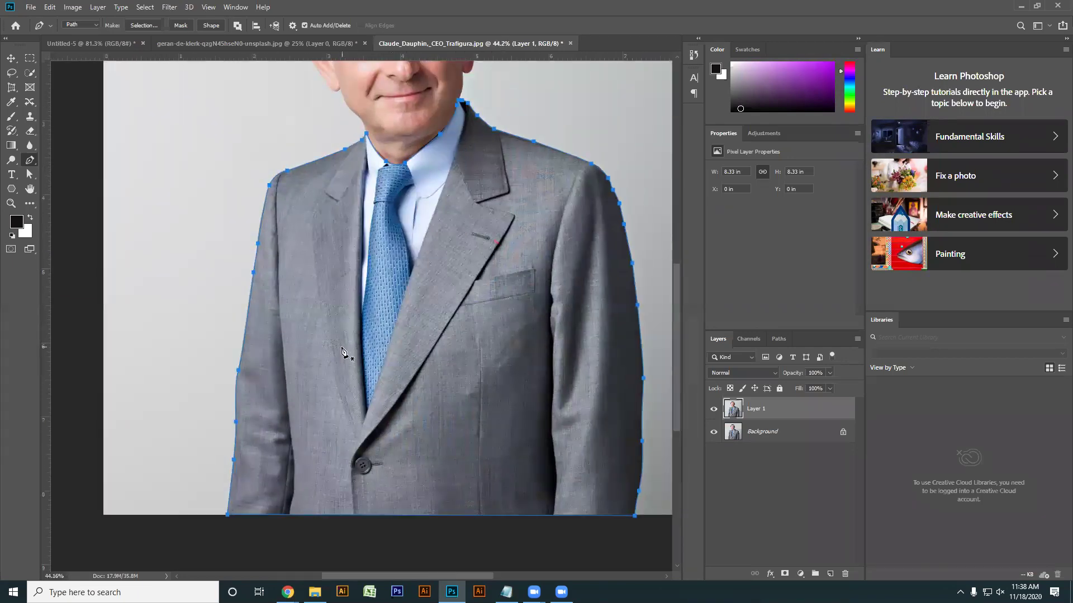
pyautogui.moveTo(287, 591)
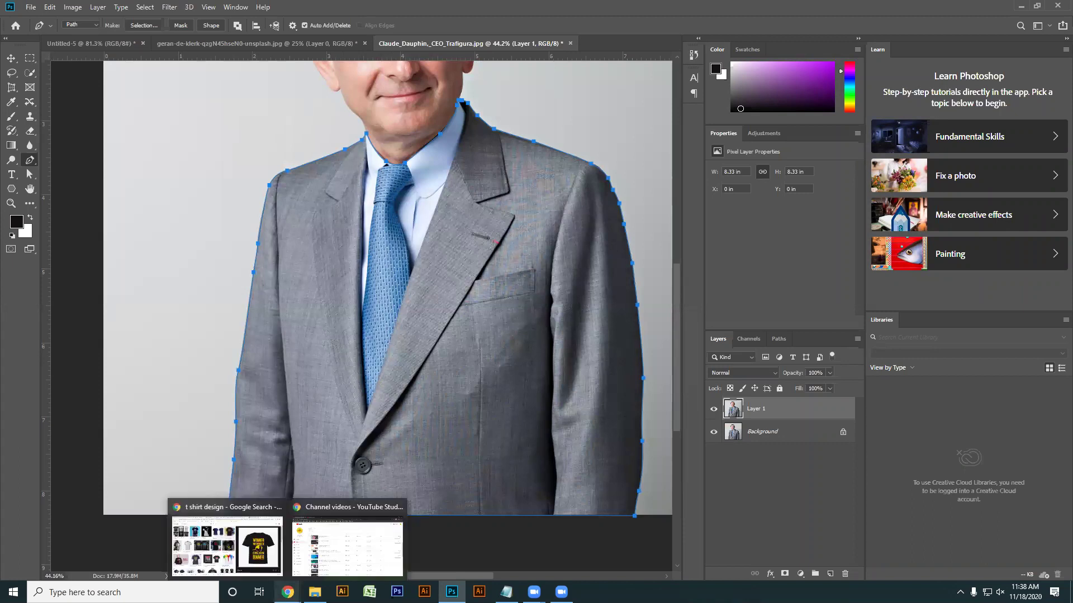
pyautogui.press('Escape')
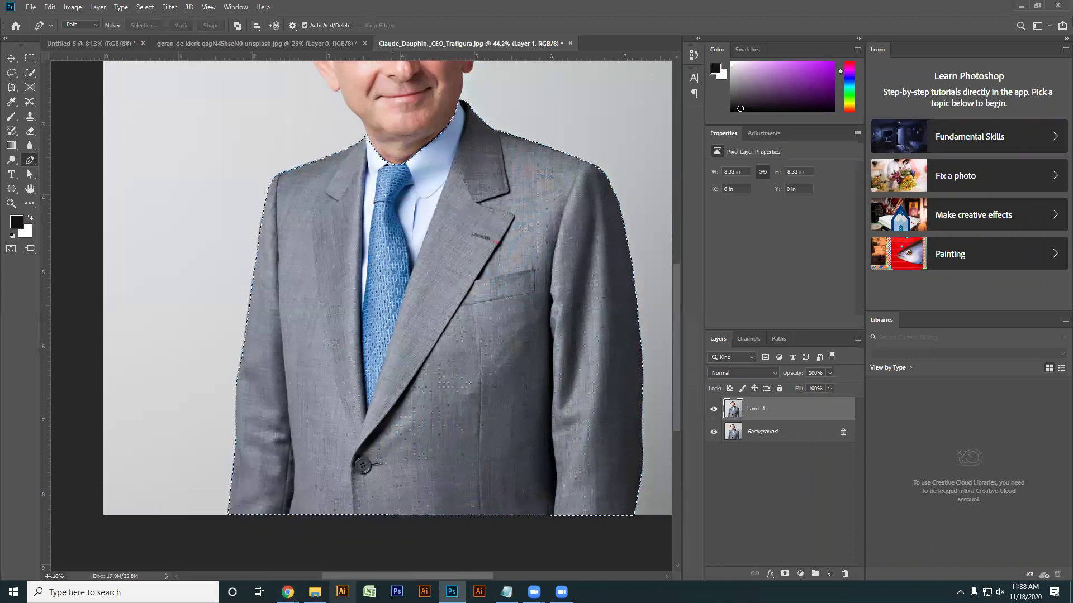
# Switch to Chrome, save the PrintMaa "Winner Winner Chicken Dinner" T-shirt image, and return to Photoshop.
pyautogui.click(227, 545)
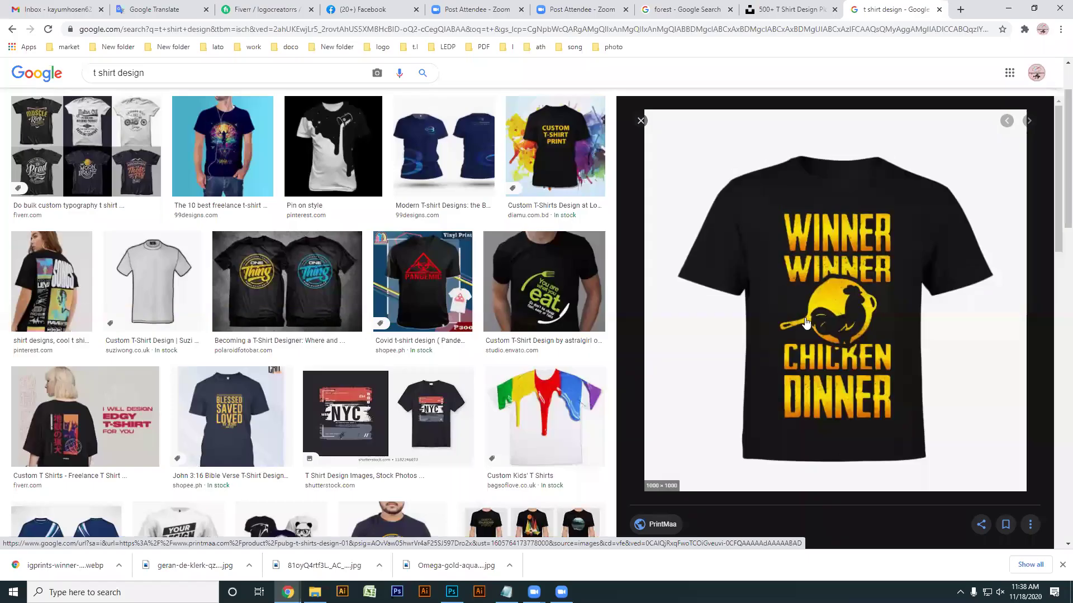
pyautogui.rightClick(781, 229)
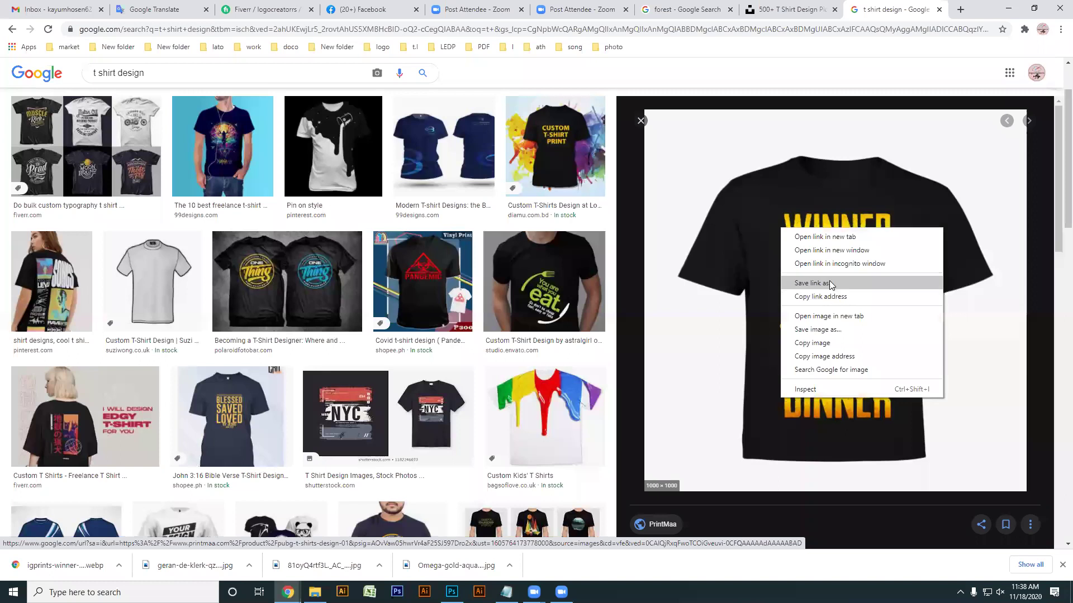
pyautogui.click(823, 329)
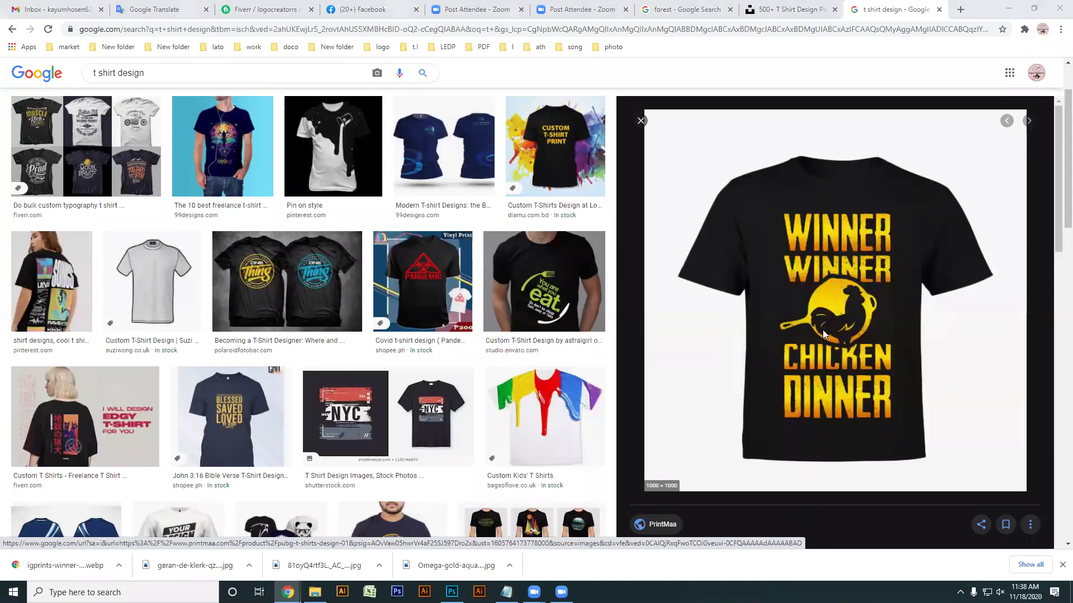
pyautogui.press('Escape')
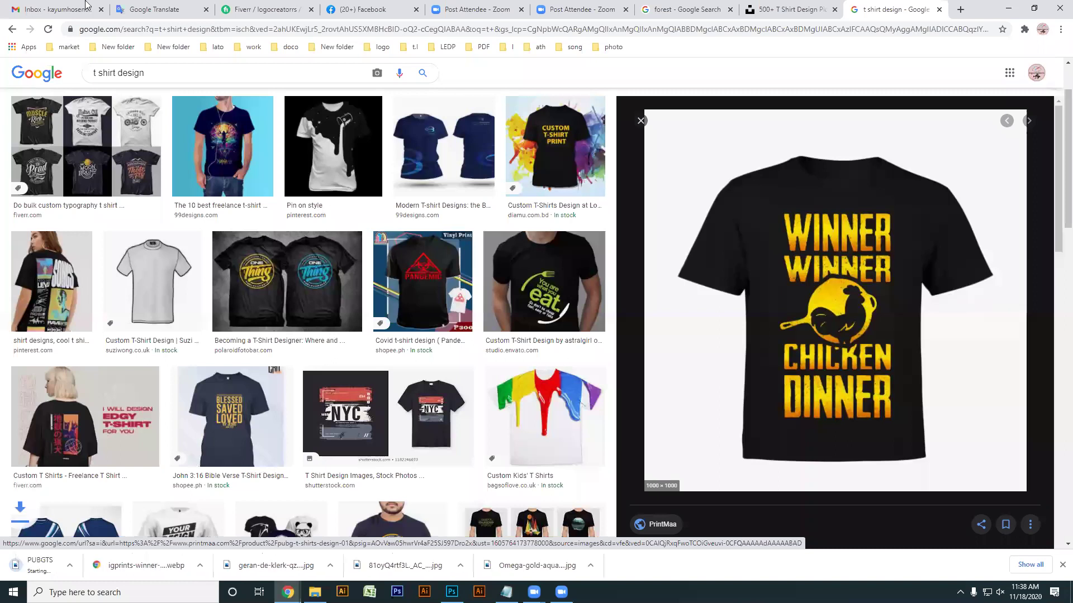
pyautogui.click(451, 591)
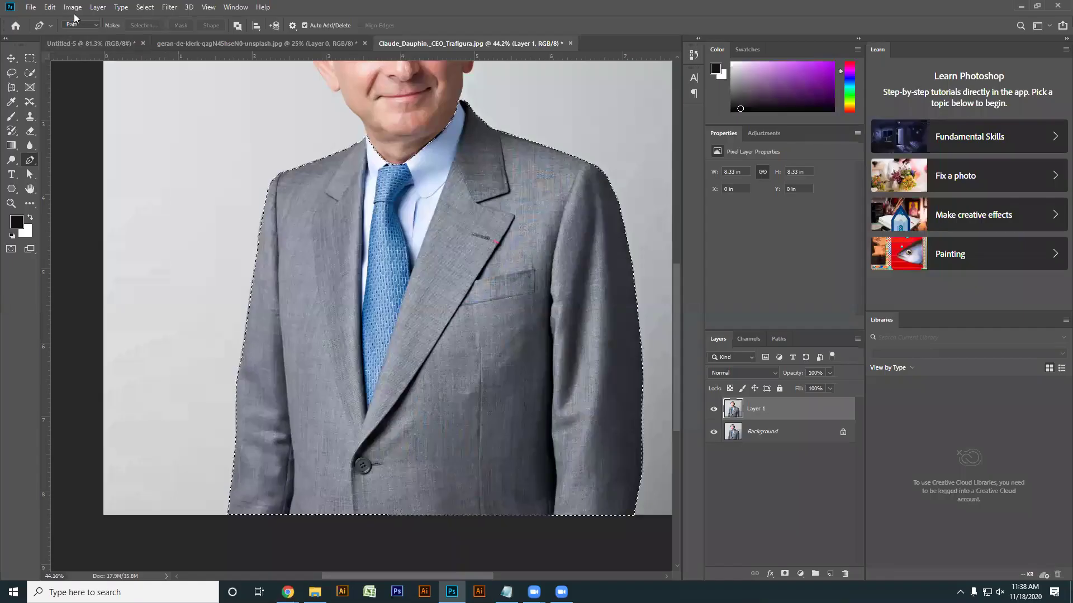
pyautogui.click(73, 7)
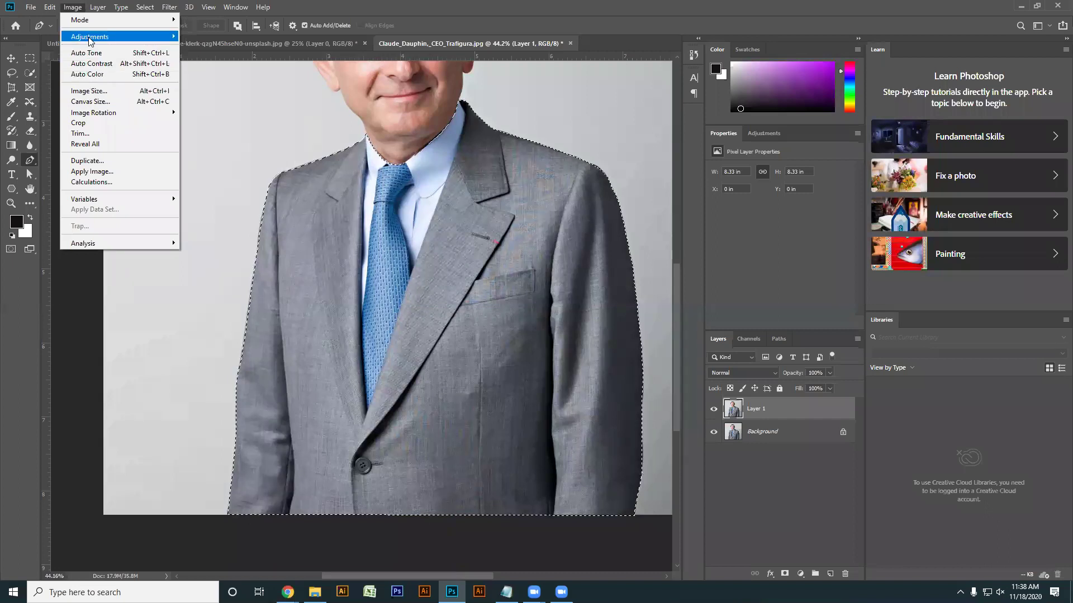
pyautogui.moveTo(89, 37)
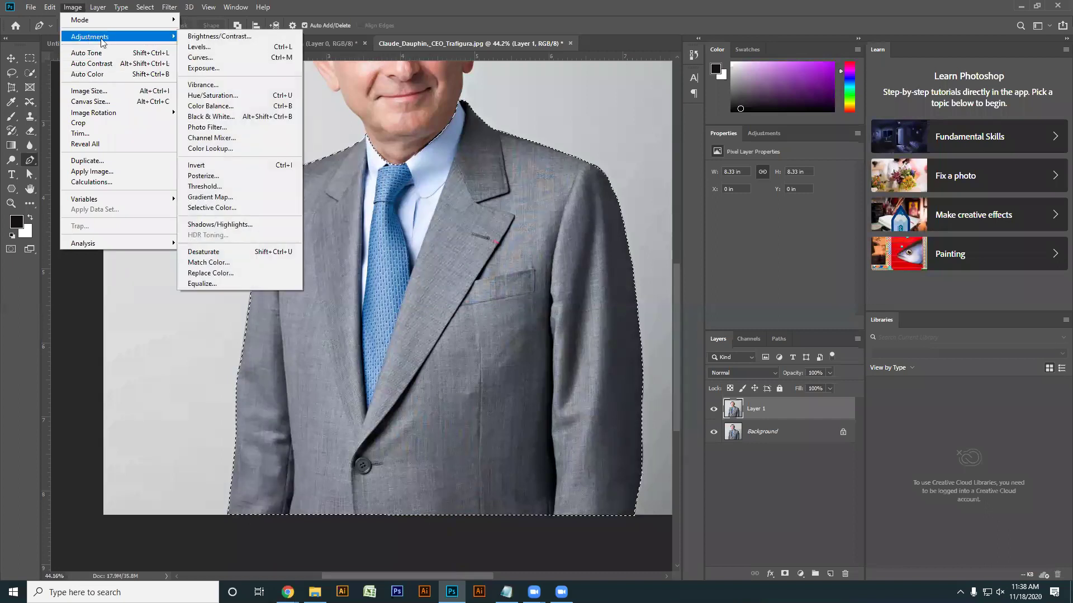
pyautogui.click(242, 98)
pyautogui.moveTo(739, 106); pyautogui.dragTo(780, 106)
pyautogui.moveTo(745, 177)
pyautogui.mouseDown()
pyautogui.moveTo(761, 180)
pyautogui.moveTo(746, 177)
pyautogui.mouseUp()
pyautogui.moveTo(745, 235); pyautogui.dragTo(724, 234)
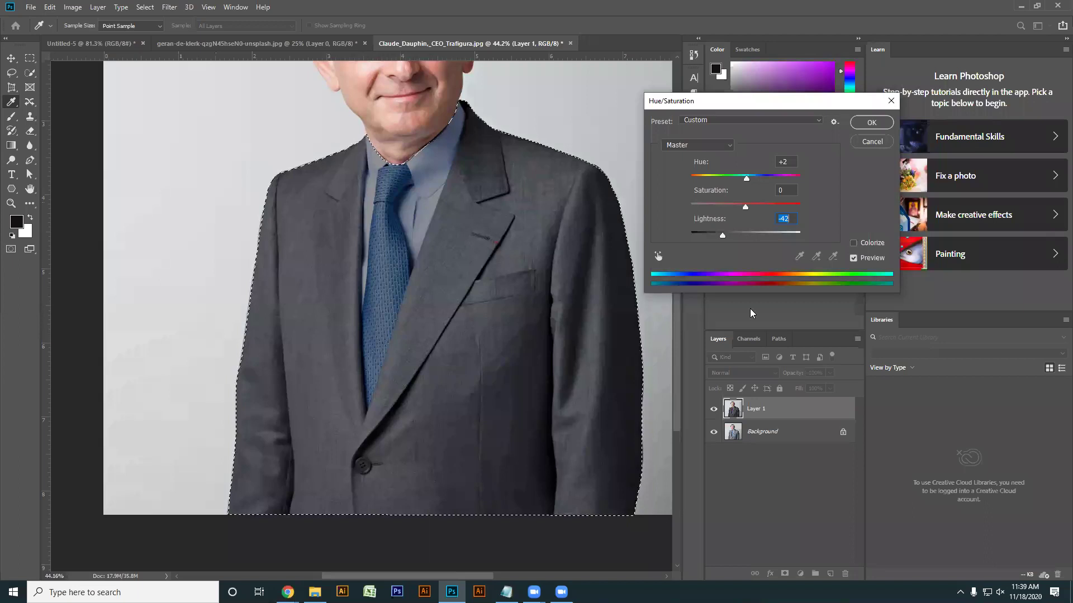
pyautogui.click(891, 100)
# Return to the unfinished suit path along the left-hand shoulder and curve it up to the jacket collar beside the neck.
pyautogui.press('p')
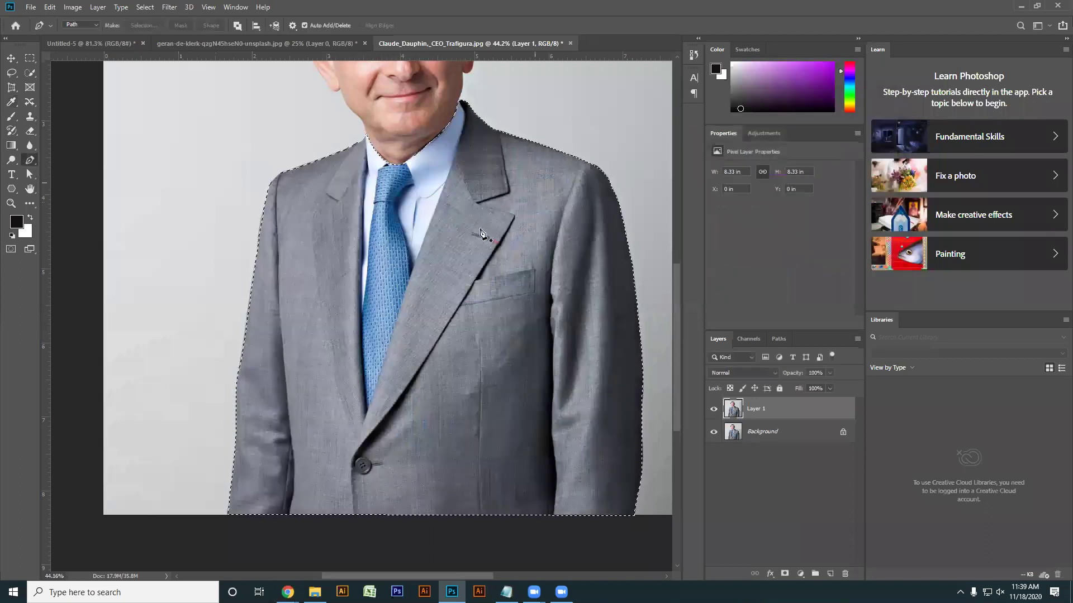
pyautogui.rightClick(471, 236)
pyautogui.click(477, 338)
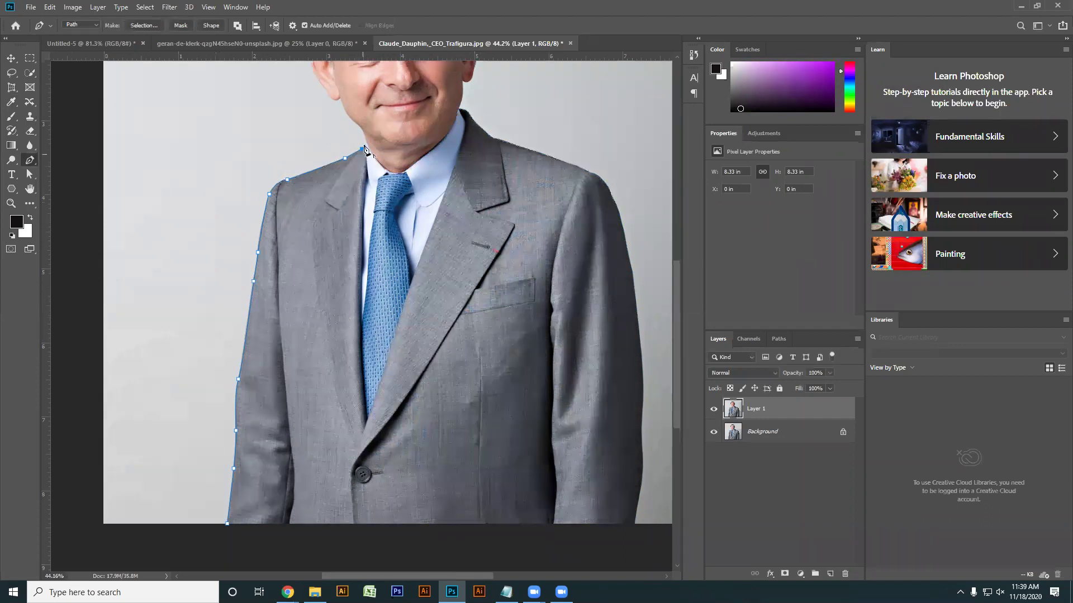
pyautogui.scroll(5, 364, 135)
pyautogui.scroll(4, 373, 141)
pyautogui.click(381, 141)
pyautogui.moveTo(381, 145); pyautogui.dragTo(382, 120)
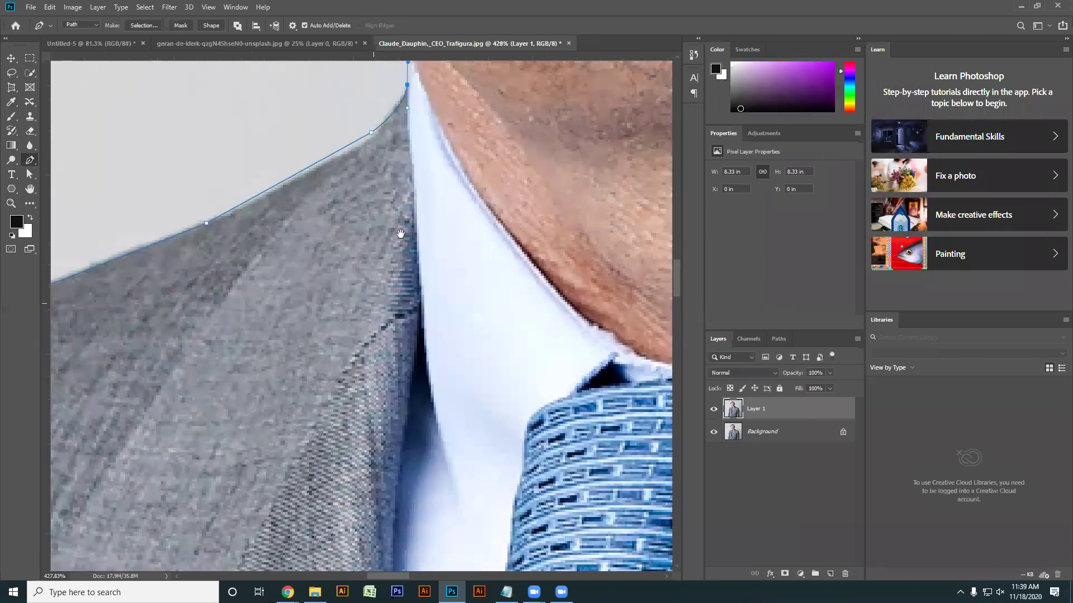
# Trace the path down the upper inner edge of the left-hand lapel, between the jacket and the shirt.
pyautogui.scroll(-3, 384, 144)
pyautogui.click(426, 270)
pyautogui.scroll(-3, 423, 335)
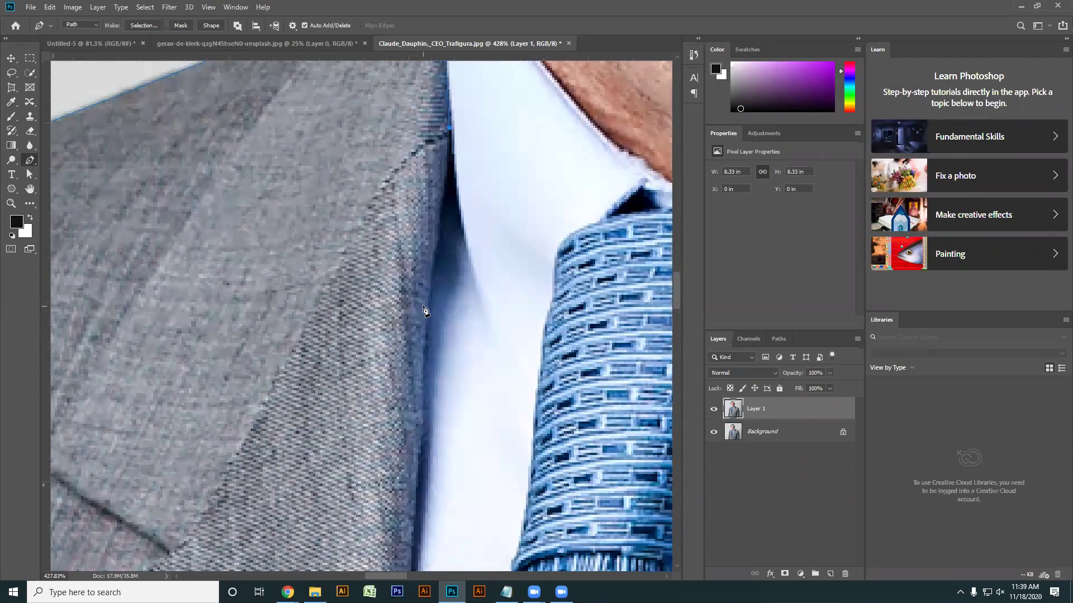
pyautogui.click(422, 357)
pyautogui.scroll(-5, 422, 358)
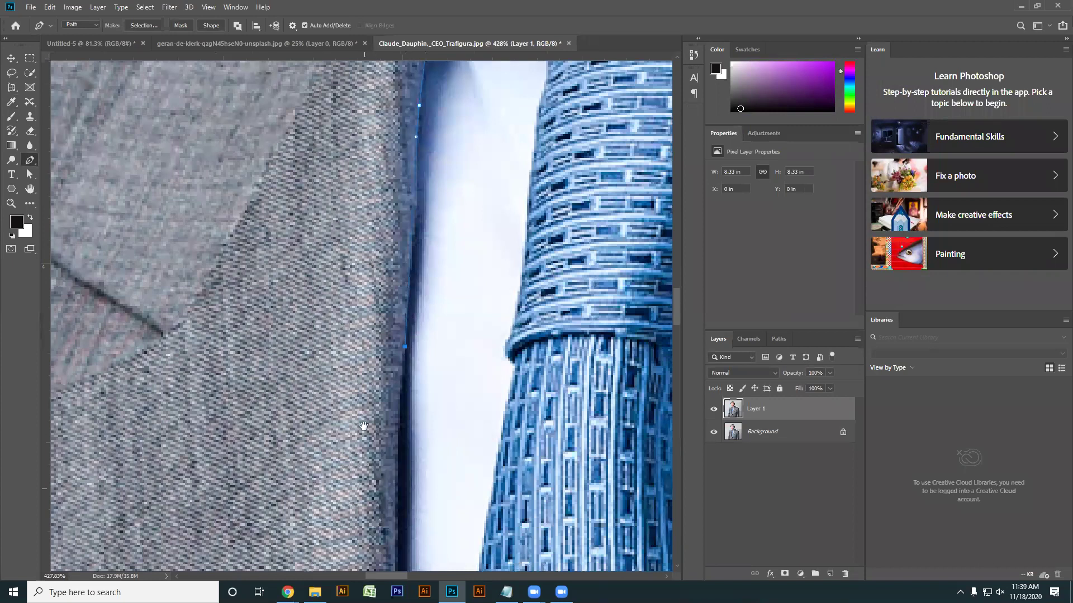
pyautogui.moveTo(364, 426); pyautogui.dragTo(329, 80)
pyautogui.scroll(-1, 337, 401)
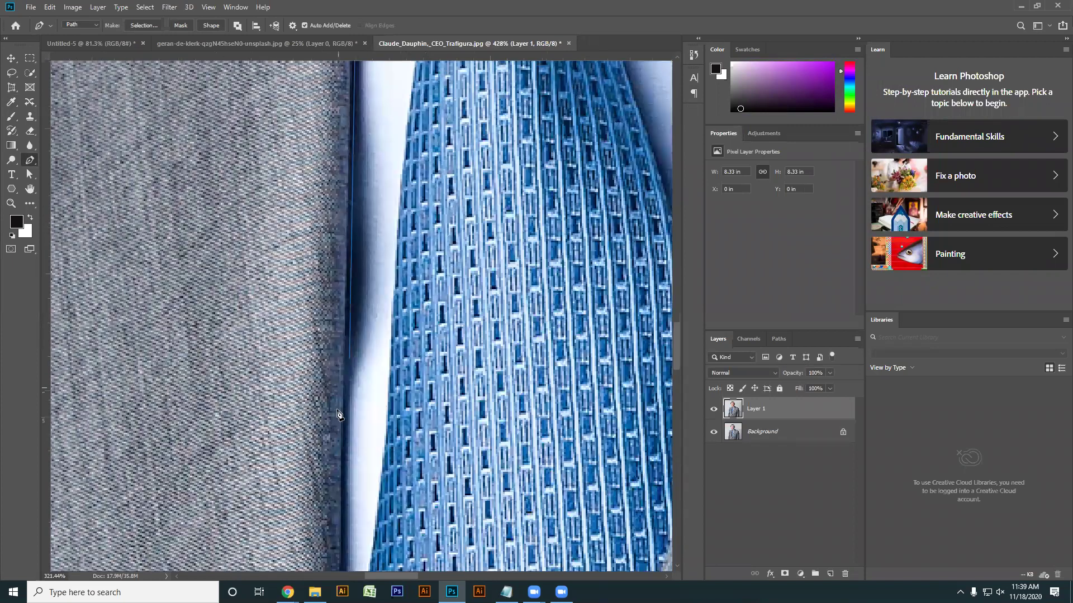
pyautogui.scroll(-4, 339, 421)
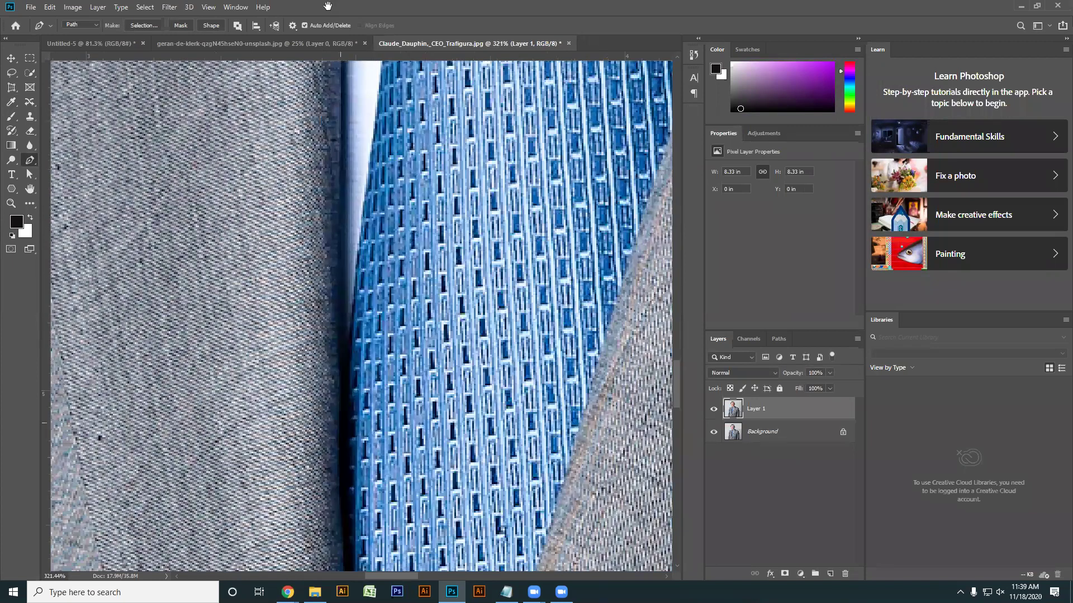
# Continue the path down the left-hand lapel beside the tie to the point where both lapels meet.
pyautogui.scroll(-1, 447, 230)
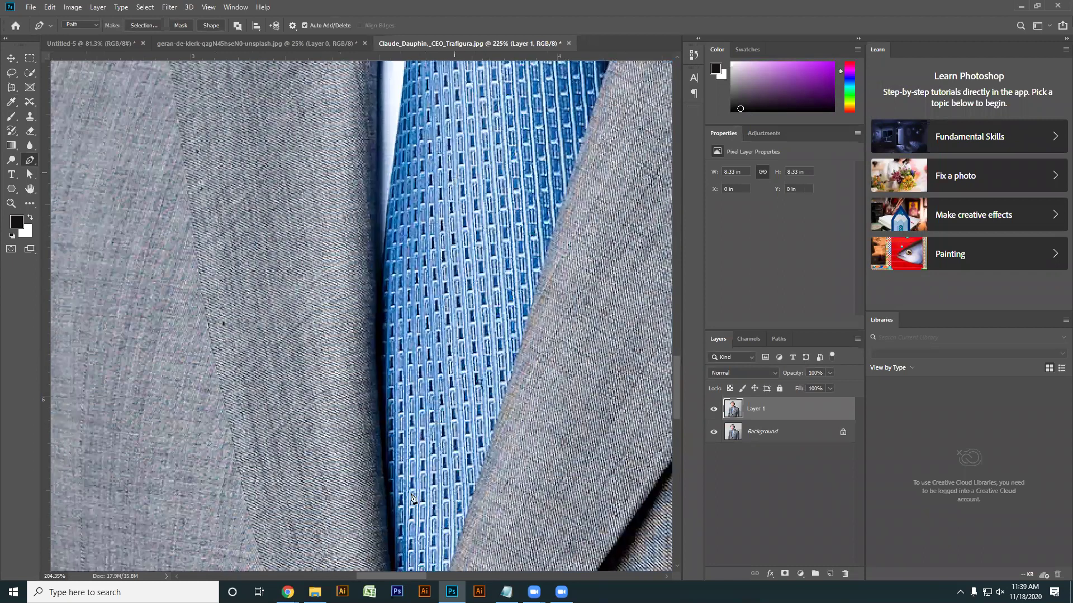
pyautogui.scroll(-1, 412, 497)
pyautogui.click(396, 441)
pyautogui.click(406, 491)
pyautogui.moveTo(401, 486); pyautogui.dragTo(409, 159)
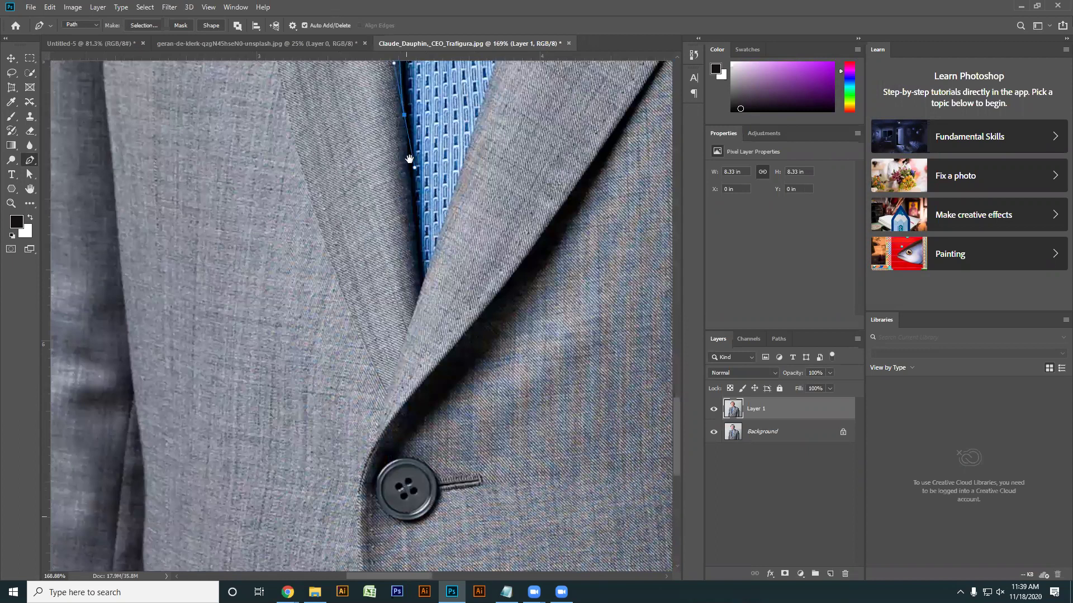
pyautogui.click(416, 251)
# Trace the path up the right-hand lapel's inner edge, past the tie and along the shirt collar.
pyautogui.scroll(4, 435, 274)
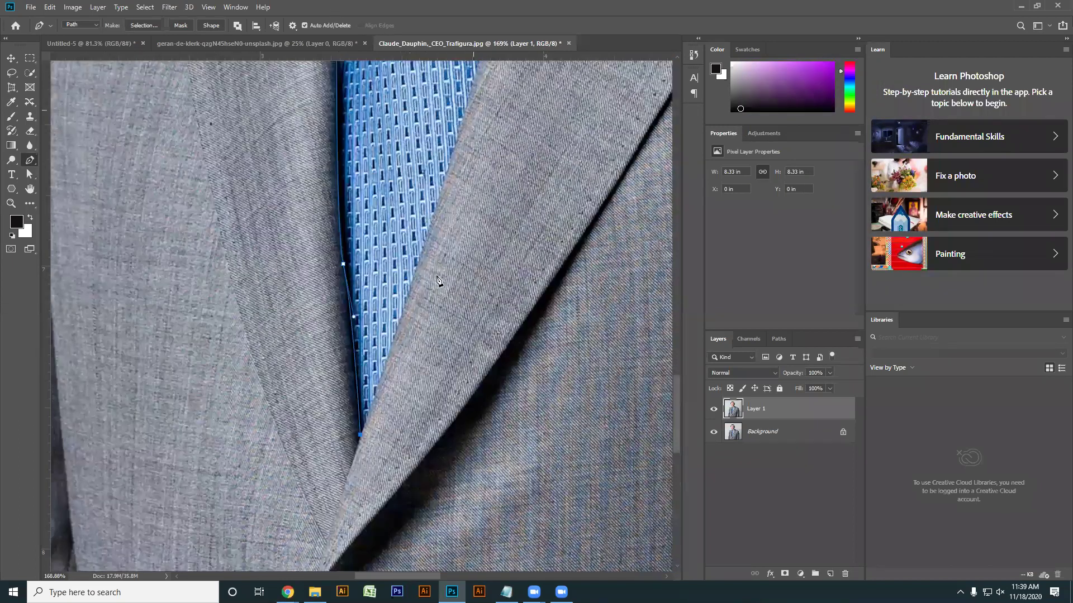
pyautogui.scroll(6, 395, 426)
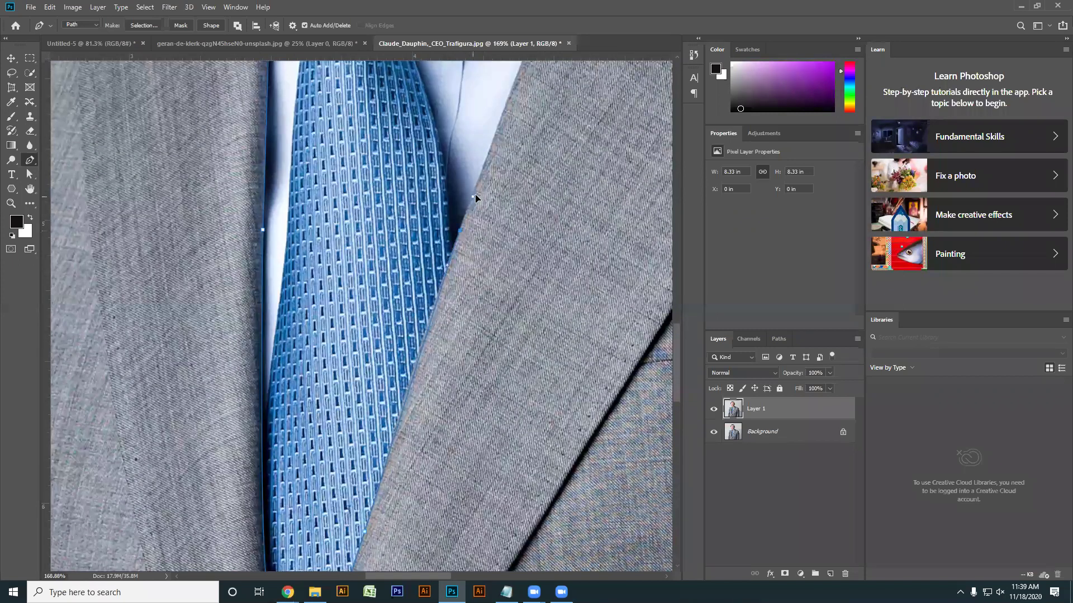
pyautogui.scroll(5, 475, 198)
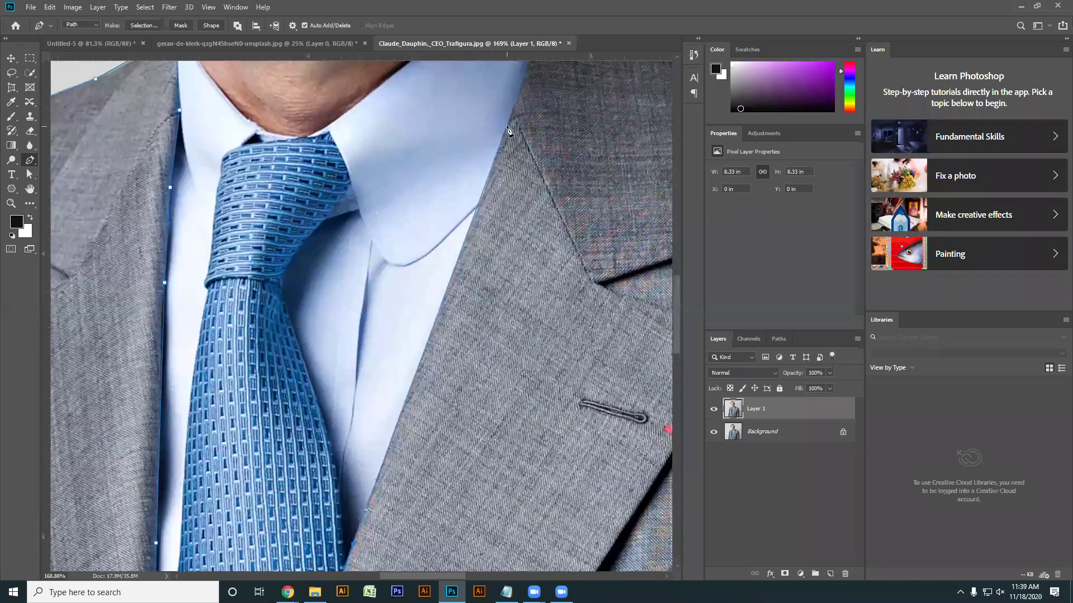
pyautogui.moveTo(524, 128); pyautogui.dragTo(354, 520)
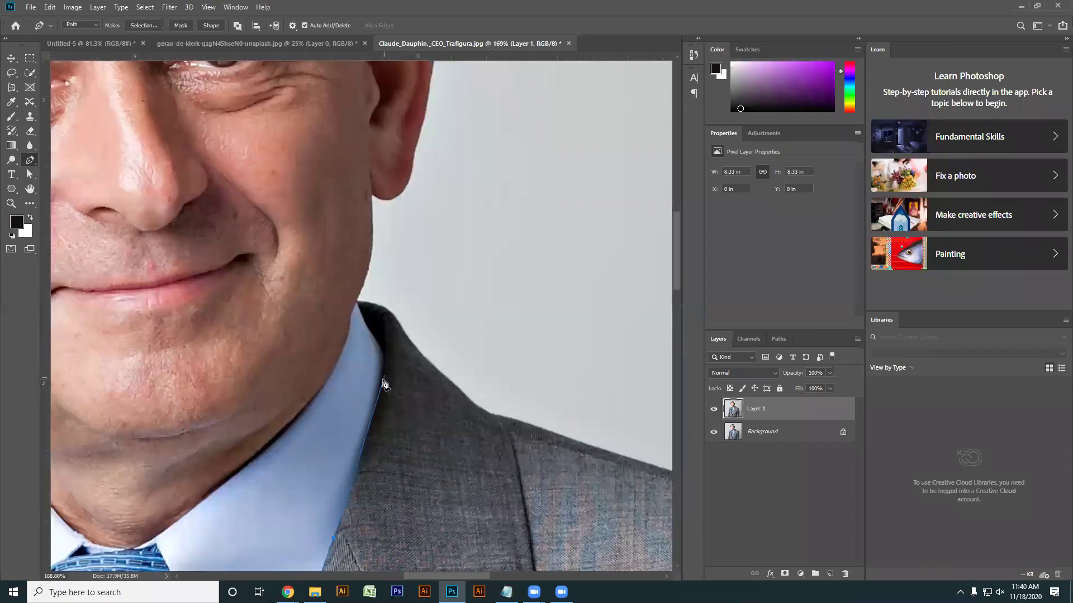
pyautogui.click(359, 489)
pyautogui.click(368, 444)
pyautogui.click(377, 400)
# Curve the path around the shirt collar's upper edge to the jacket collar's tip beside the neck.
pyautogui.scroll(2, 403, 325)
pyautogui.scroll(1, 375, 398)
pyautogui.click(383, 411)
pyautogui.moveTo(383, 397); pyautogui.dragTo(358, 345)
pyautogui.scroll(2, 366, 391)
pyautogui.hscroll(-1, 366, 391)
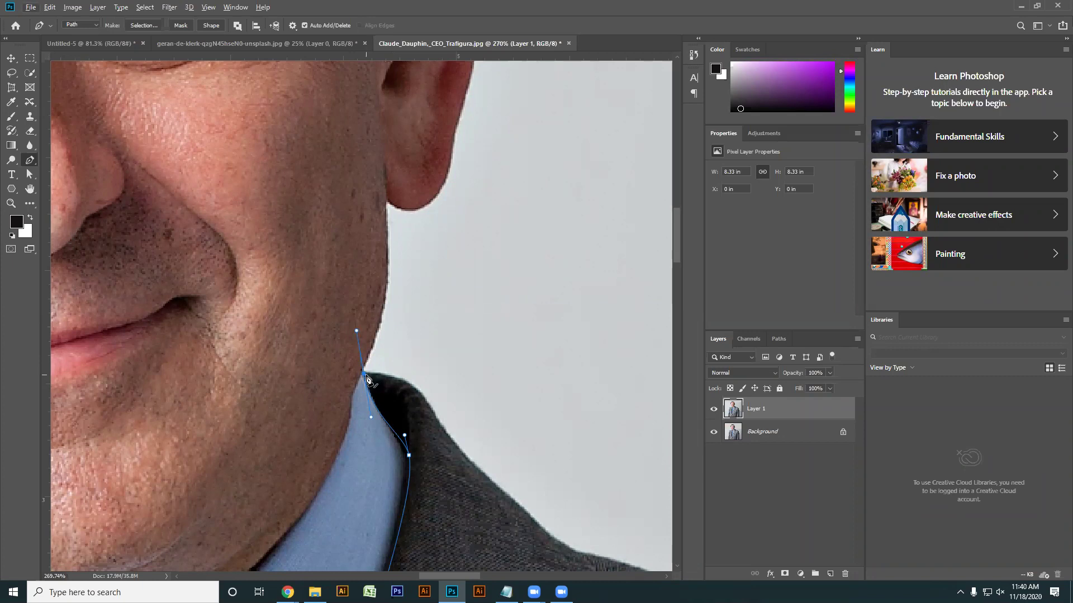
pyautogui.click(366, 378)
# Trace the path over the jacket collar and down the slope of the right-hand shoulder.
pyautogui.scroll(4, 382, 377)
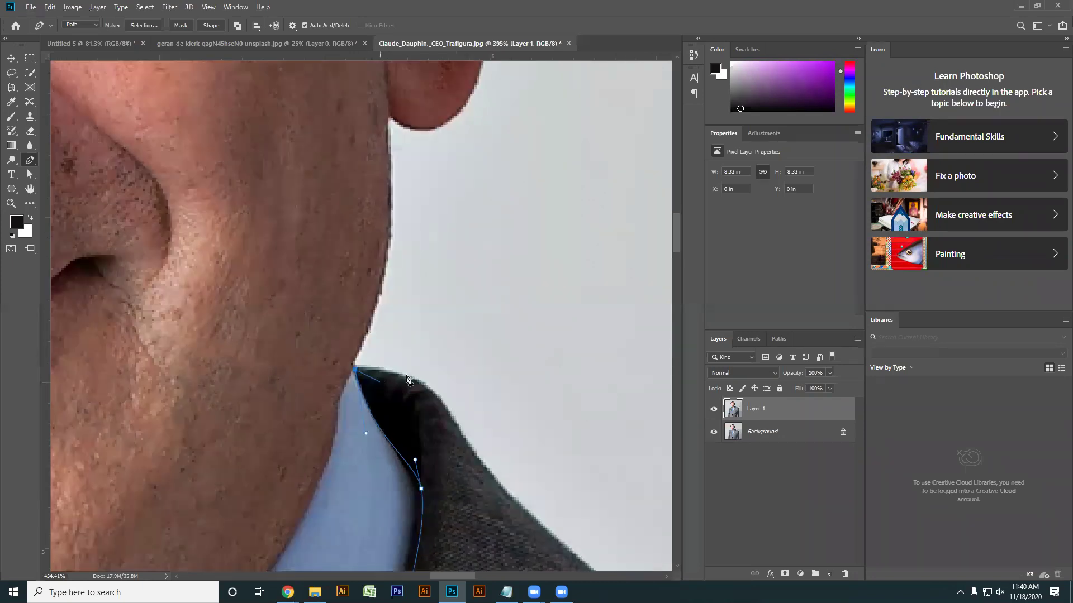
pyautogui.moveTo(432, 382); pyautogui.dragTo(460, 411)
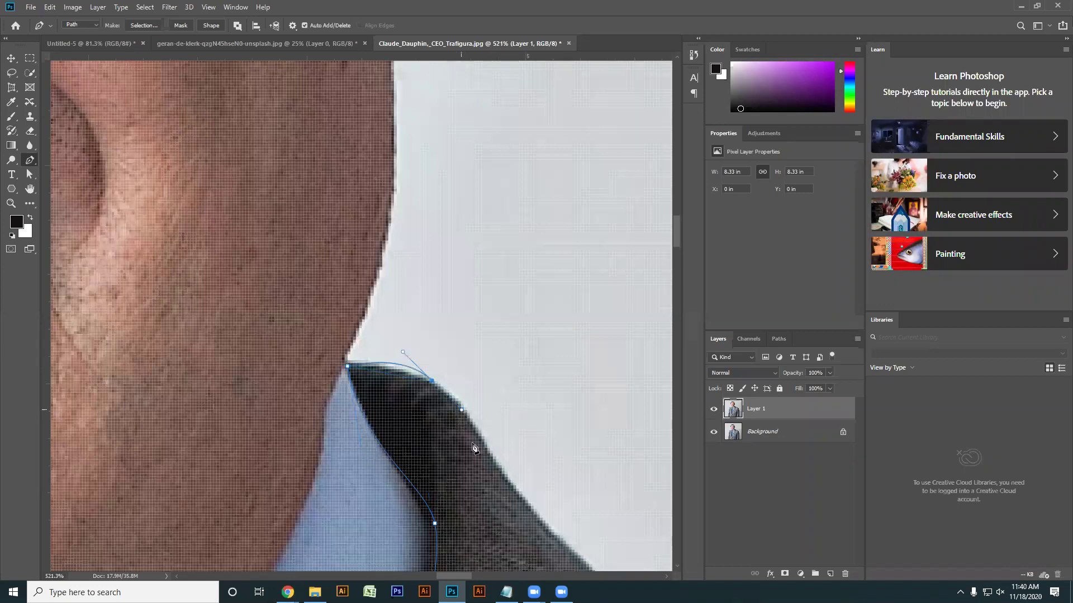
pyautogui.moveTo(496, 461); pyautogui.dragTo(338, 233)
pyautogui.moveTo(412, 330); pyautogui.dragTo(257, 210)
pyautogui.moveTo(398, 306); pyautogui.dragTo(454, 326)
pyautogui.scroll(-3, 290, 245)
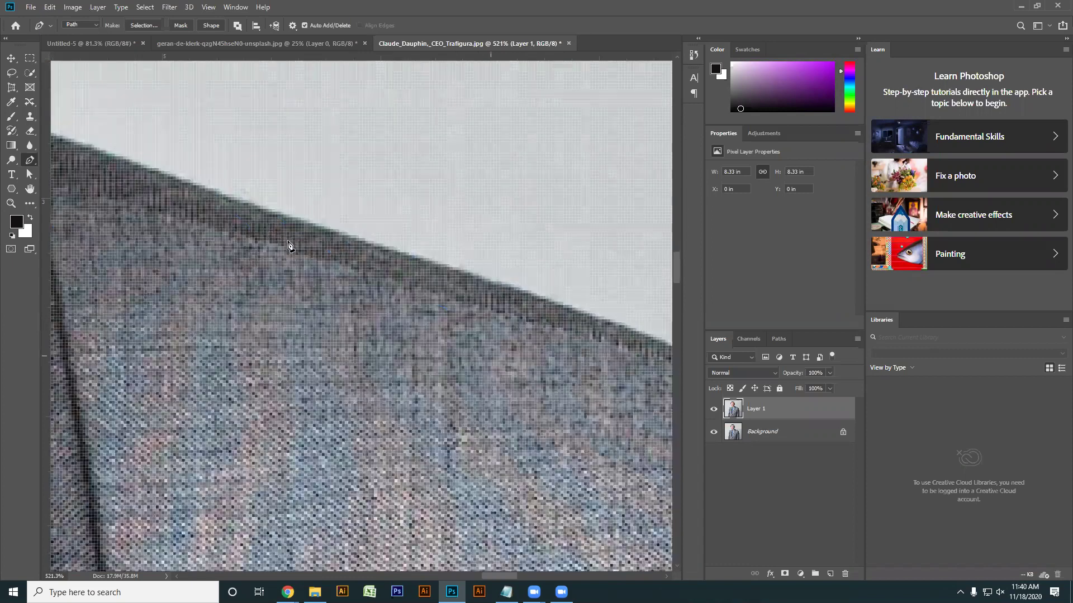
pyautogui.moveTo(510, 350); pyautogui.dragTo(375, 269)
# Bring the path around the rounded tip of the right-hand shoulder, adding anchors that follow the jacket's edge.
pyautogui.scroll(-3, 345, 191)
pyautogui.hscroll(5, 345, 192)
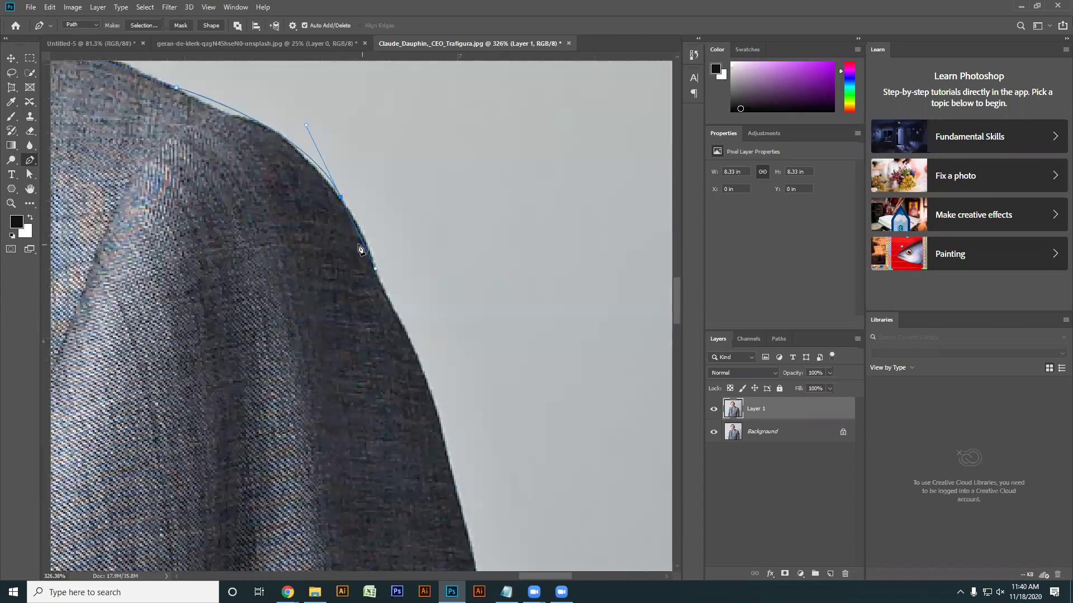
pyautogui.keyDown('ctrl'); pyautogui.click(229, 122); pyautogui.keyUp('ctrl')
pyautogui.click(230, 114)
pyautogui.click(311, 166)
pyautogui.click(338, 206)
pyautogui.click(369, 254)
pyautogui.moveTo(369, 254); pyautogui.dragTo(343, 182)
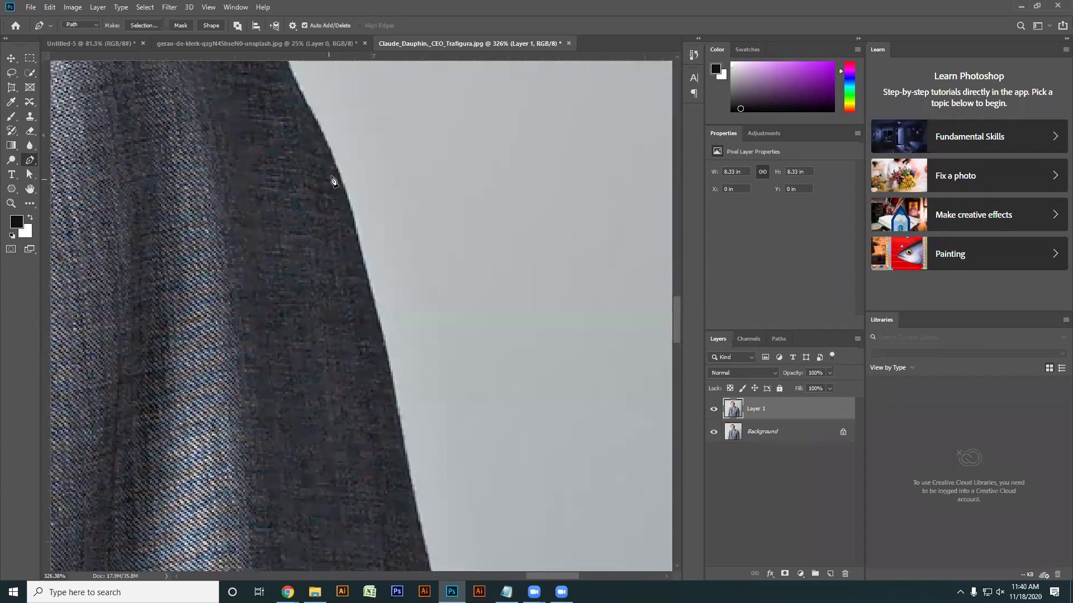
# Extend the path down the outer edge of the right-hand sleeve toward its lower part.
pyautogui.scroll(-3, 331, 121)
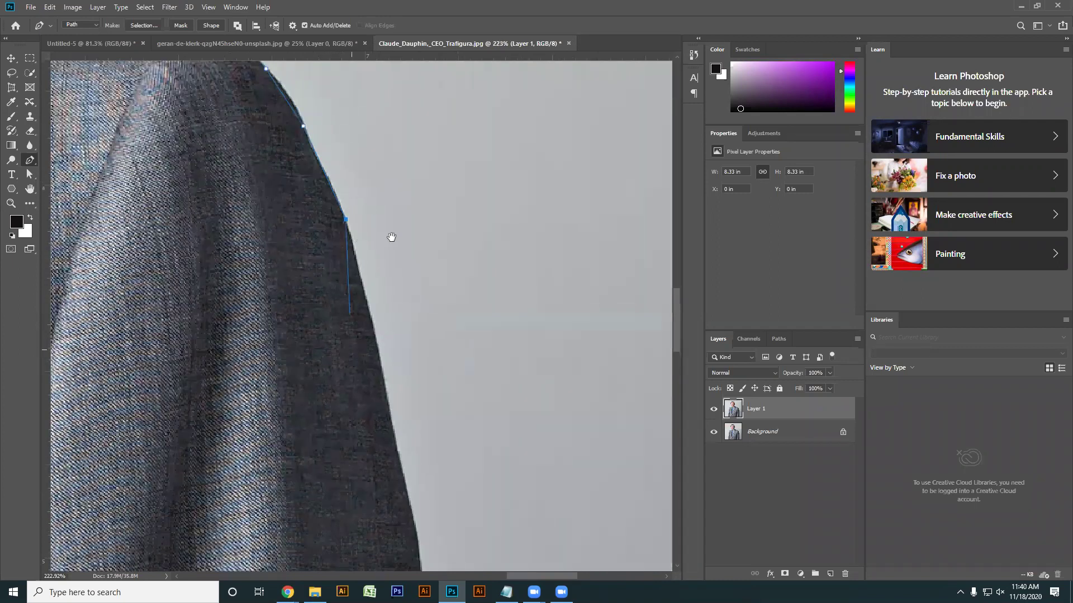
pyautogui.scroll(2, 390, 236)
pyautogui.moveTo(390, 382); pyautogui.dragTo(363, 235)
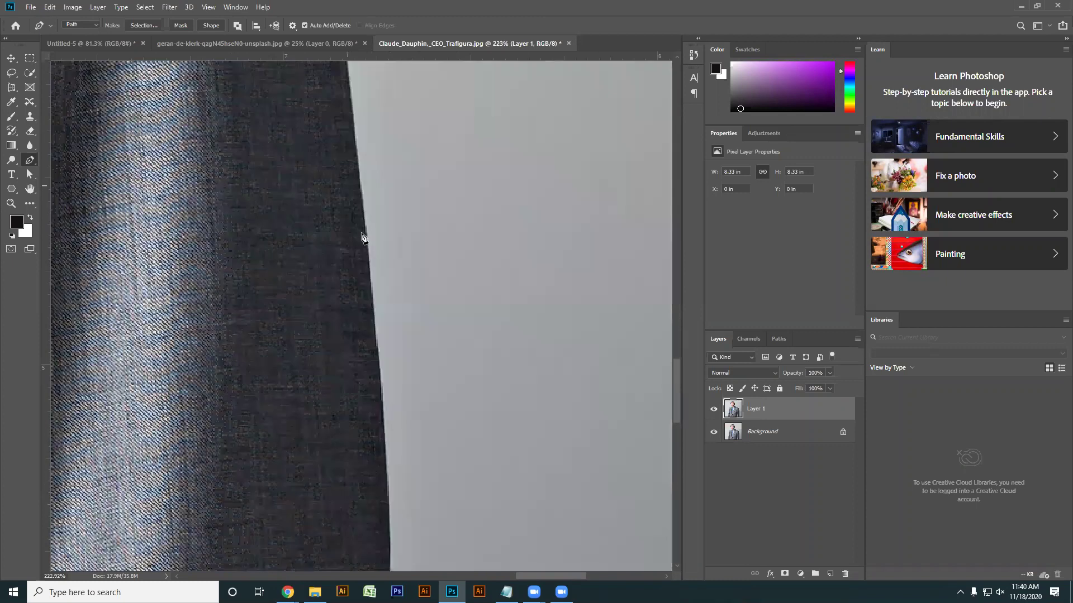
pyautogui.scroll(-2, 391, 106)
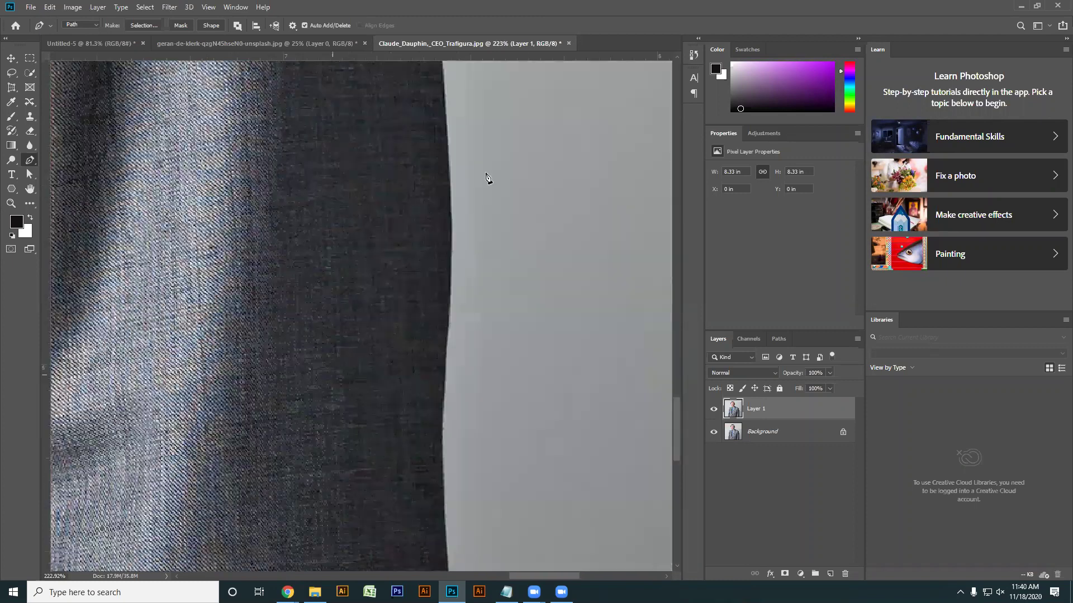
pyautogui.scroll(-2, 427, 223)
pyautogui.moveTo(422, 177); pyautogui.dragTo(423, 192)
pyautogui.moveTo(417, 302); pyautogui.dragTo(419, 320)
pyautogui.moveTo(422, 262); pyautogui.dragTo(442, 44)
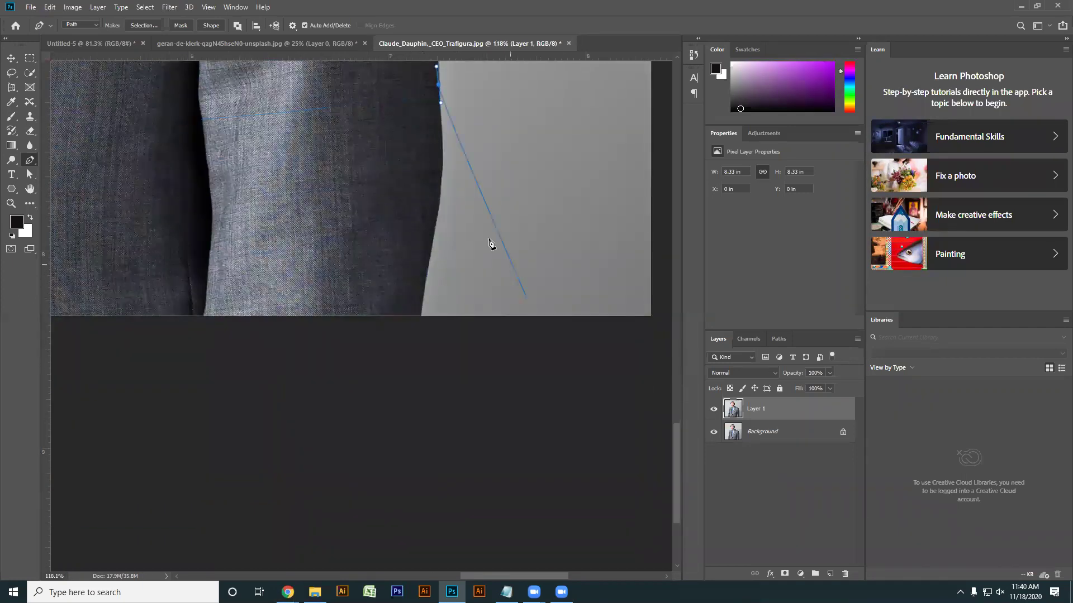
# Finish the sleeve edge, close the path along the photo's bottom edge and convert it into a selection of the jacket.
pyautogui.moveTo(439, 204); pyautogui.dragTo(435, 233)
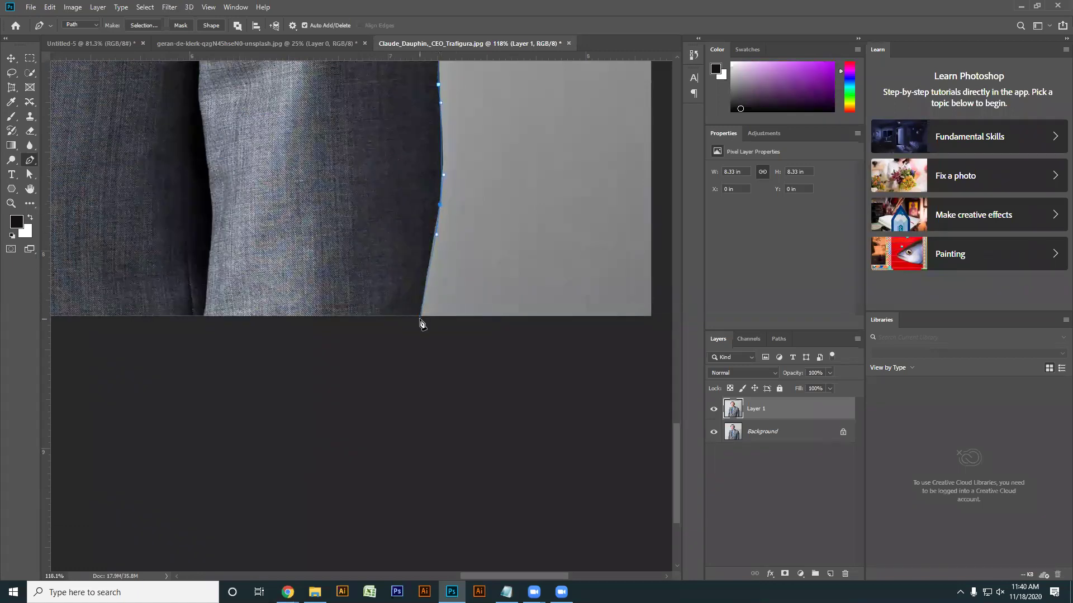
pyautogui.hscroll(-10, 671, 381)
pyautogui.scroll(-2, 496, 333)
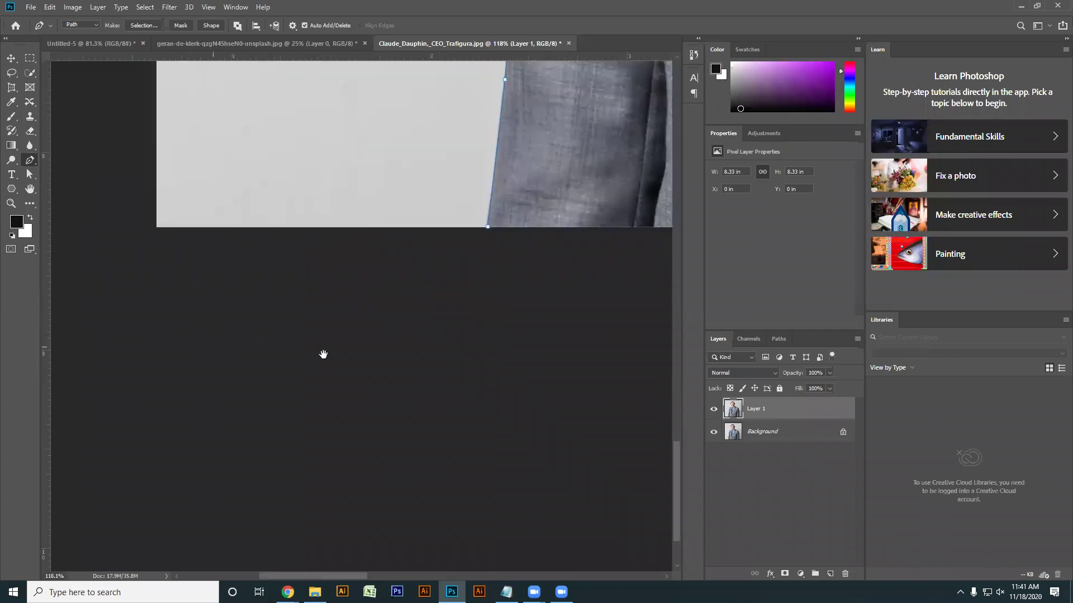
pyautogui.click(488, 224)
pyautogui.scroll(-3, 532, 268)
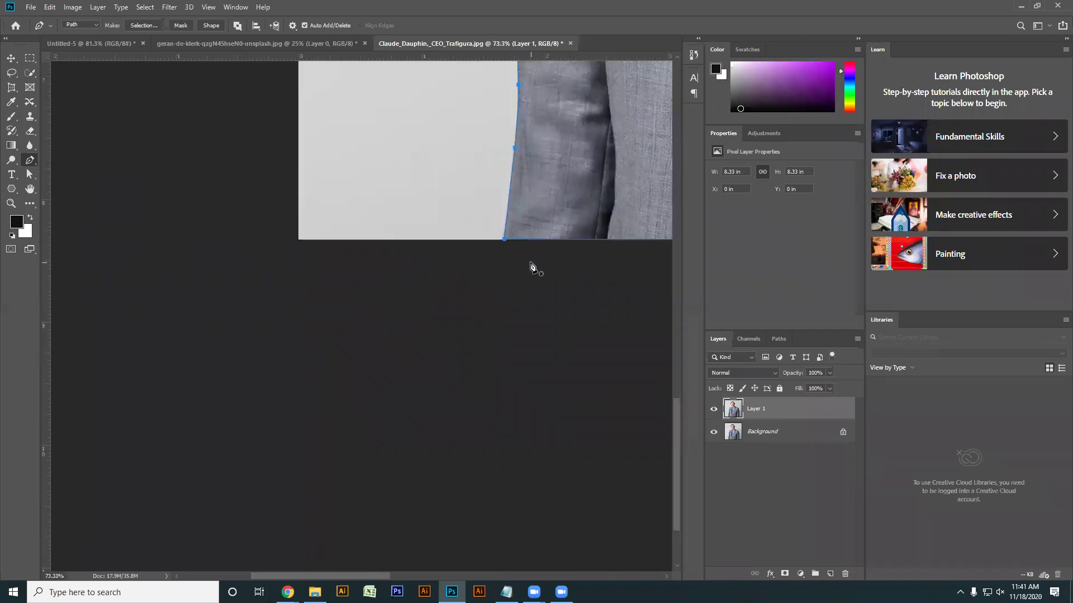
pyautogui.moveTo(385, 408); pyautogui.dragTo(329, 469)
pyautogui.hotkey('ctrl', 'Return')
# Start a Hue/Saturation adjustment on the selected jacket and lower its lightness to -71.
pyautogui.scroll(-3, 560, 271)
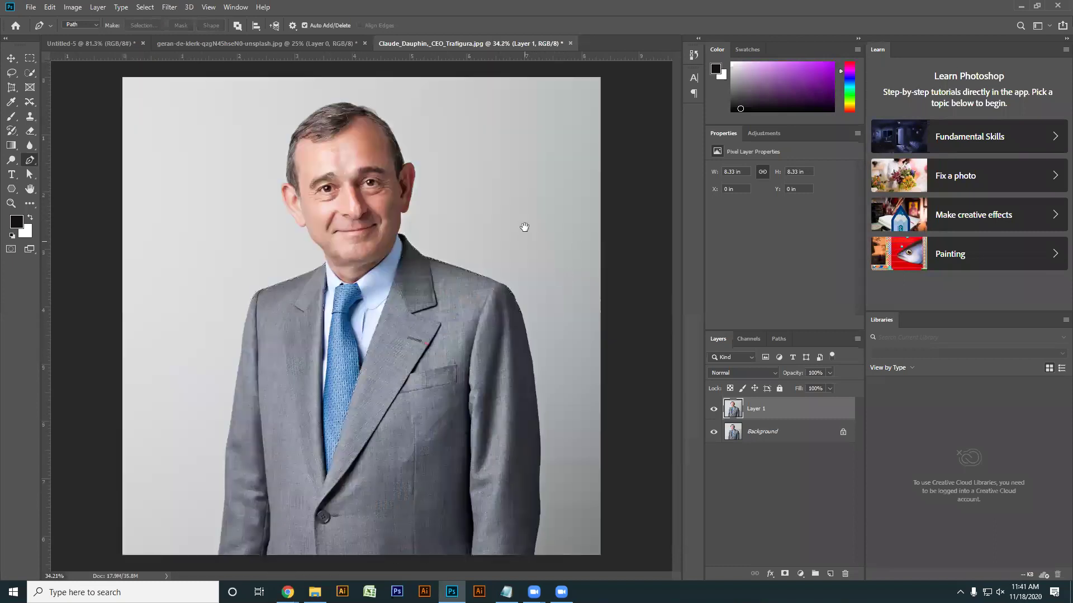
pyautogui.click(11, 58)
pyautogui.click(73, 6)
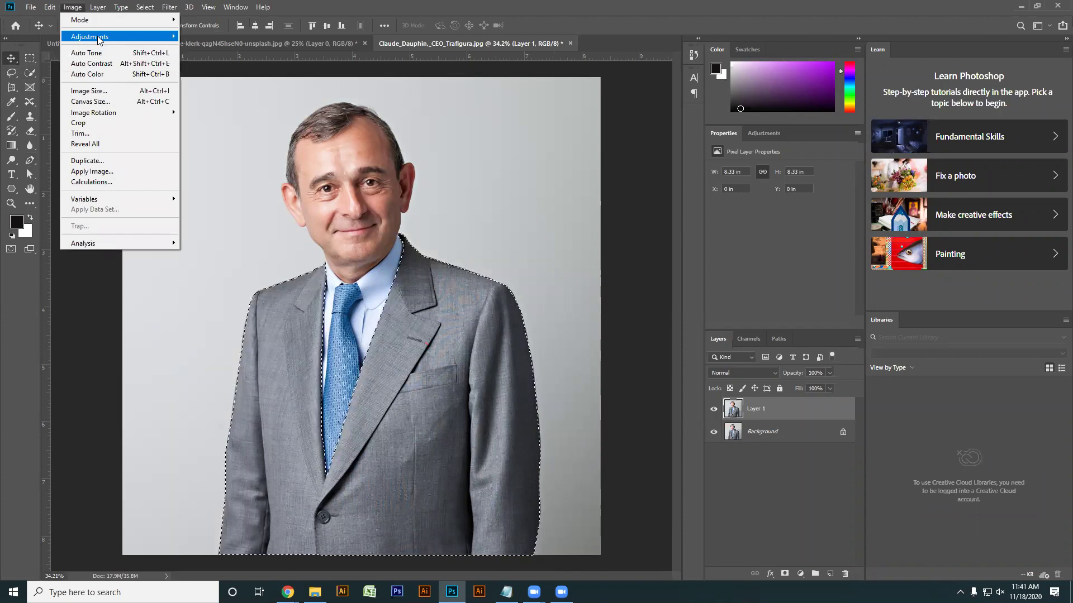
pyautogui.moveTo(98, 37)
pyautogui.click(234, 99)
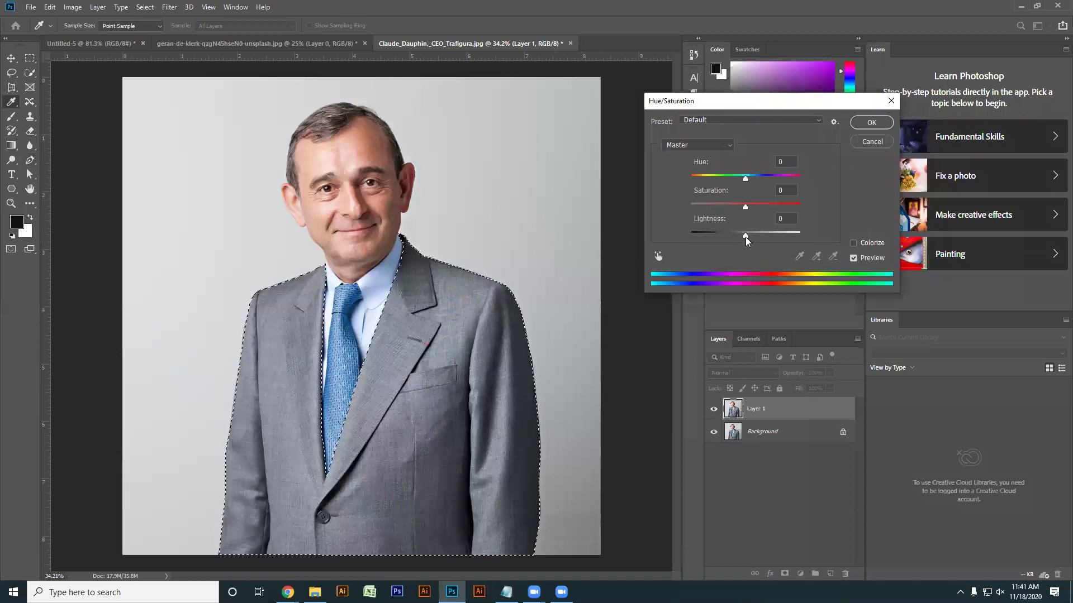
pyautogui.moveTo(745, 237); pyautogui.dragTo(708, 237)
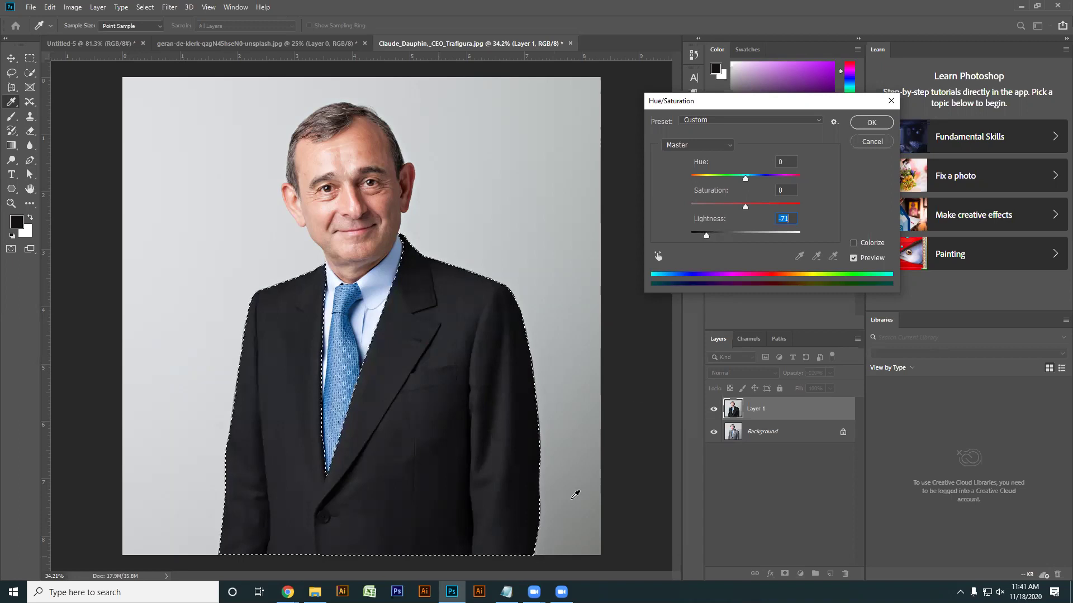
# Try a lighter jacket tone, set the lightness to -73, apply the adjustment and deselect the jacket.
pyautogui.moveTo(827, 101); pyautogui.dragTo(873, 137)
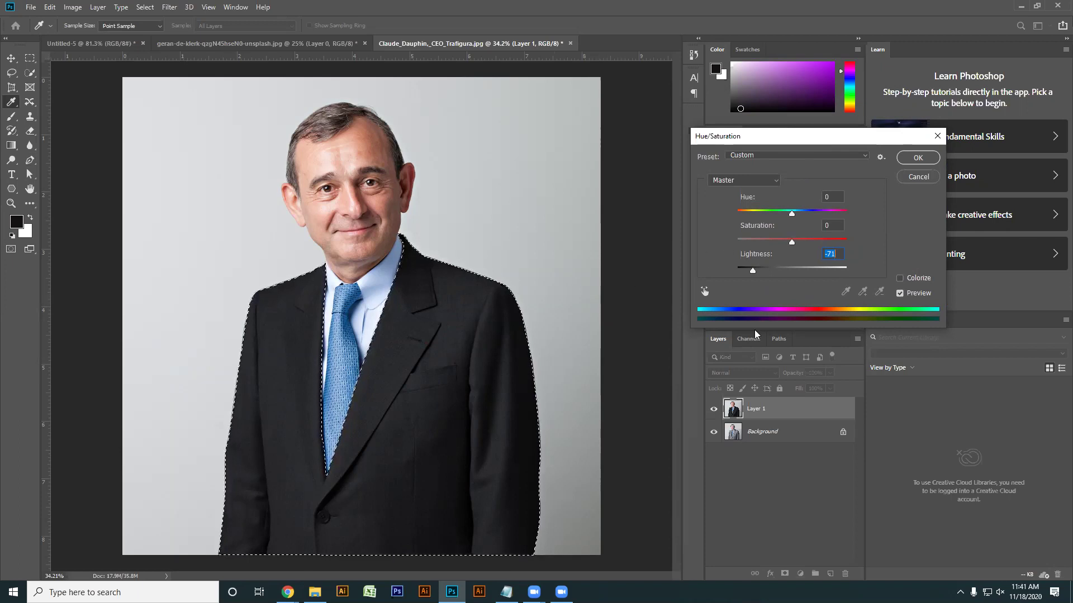
pyautogui.moveTo(753, 271); pyautogui.dragTo(788, 273)
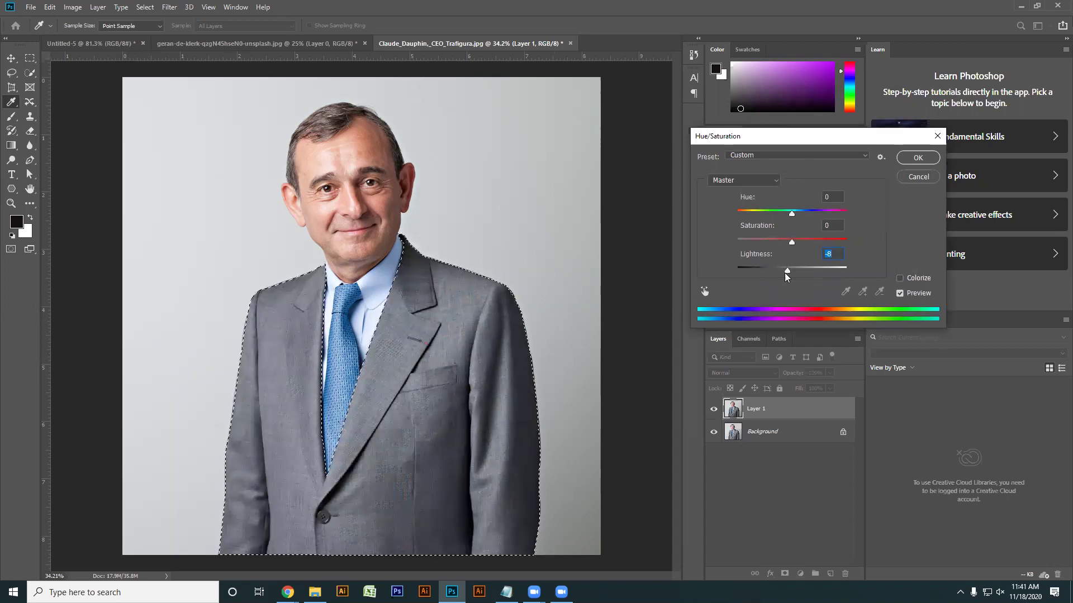
pyautogui.moveTo(786, 269); pyautogui.dragTo(752, 269)
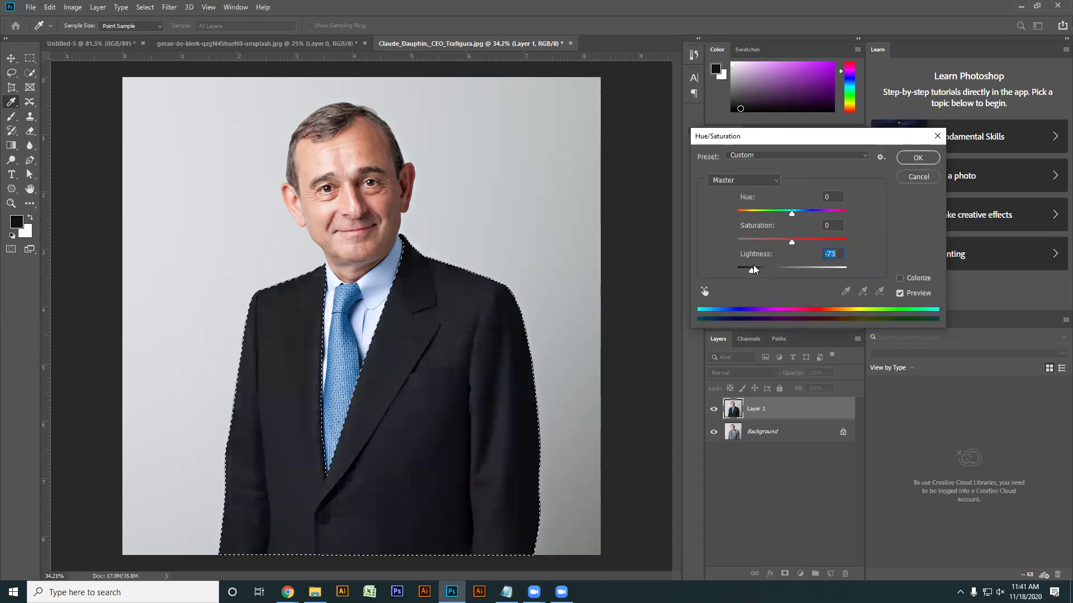
pyautogui.click(919, 158)
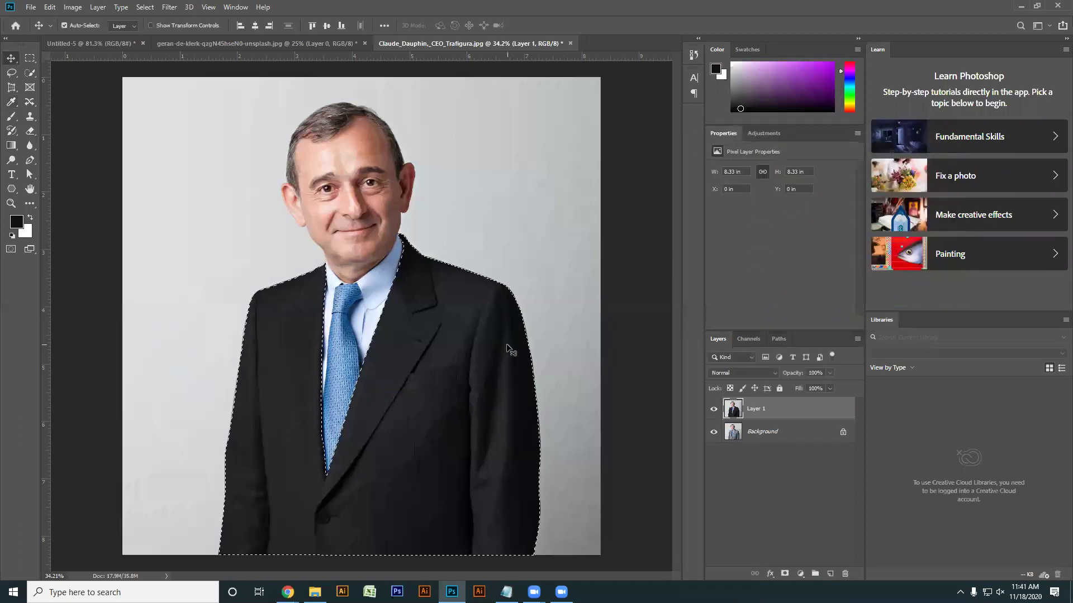
pyautogui.hotkey('ctrl', 'd')
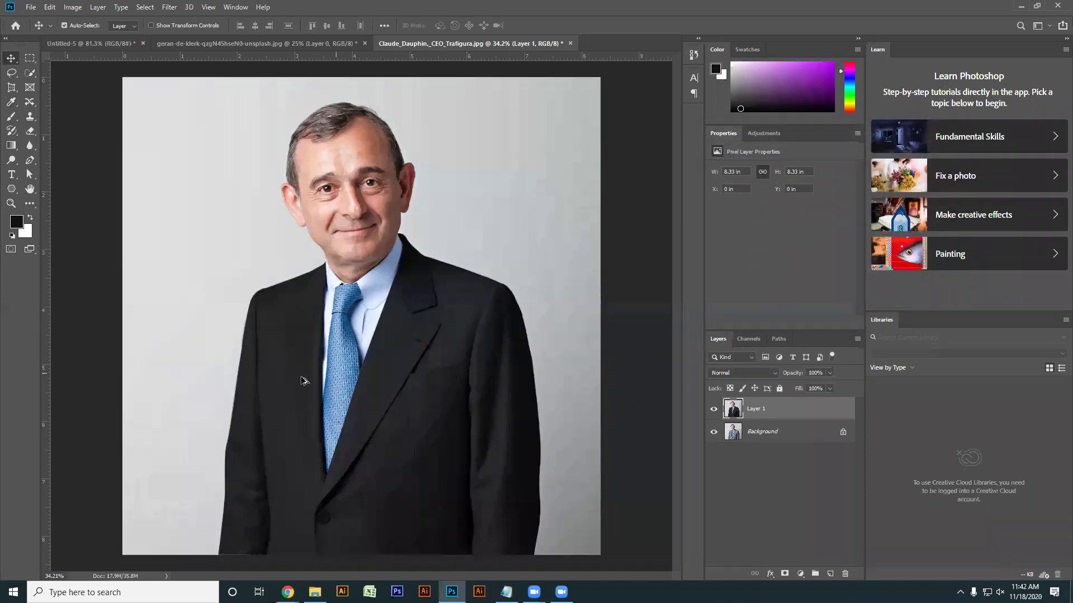
# Examine the darkened jacket around the collar and the man's face up close.
pyautogui.hotkey('ctrl', '+')
pyautogui.hotkey('ctrl', '+')
pyautogui.moveTo(401, 212); pyautogui.dragTo(389, 302)
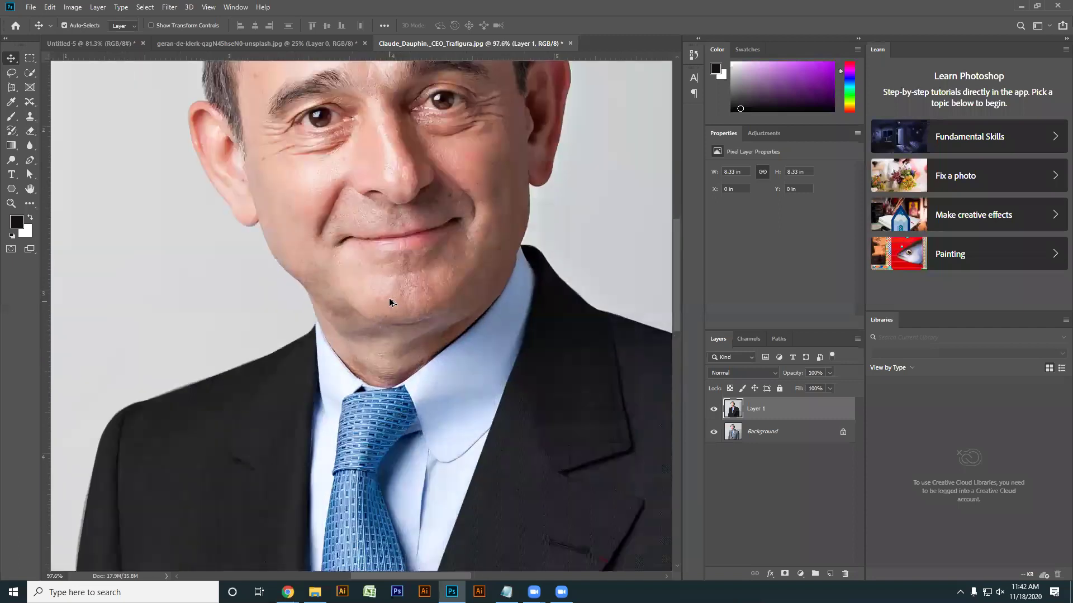
pyautogui.scroll(3, 374, 387)
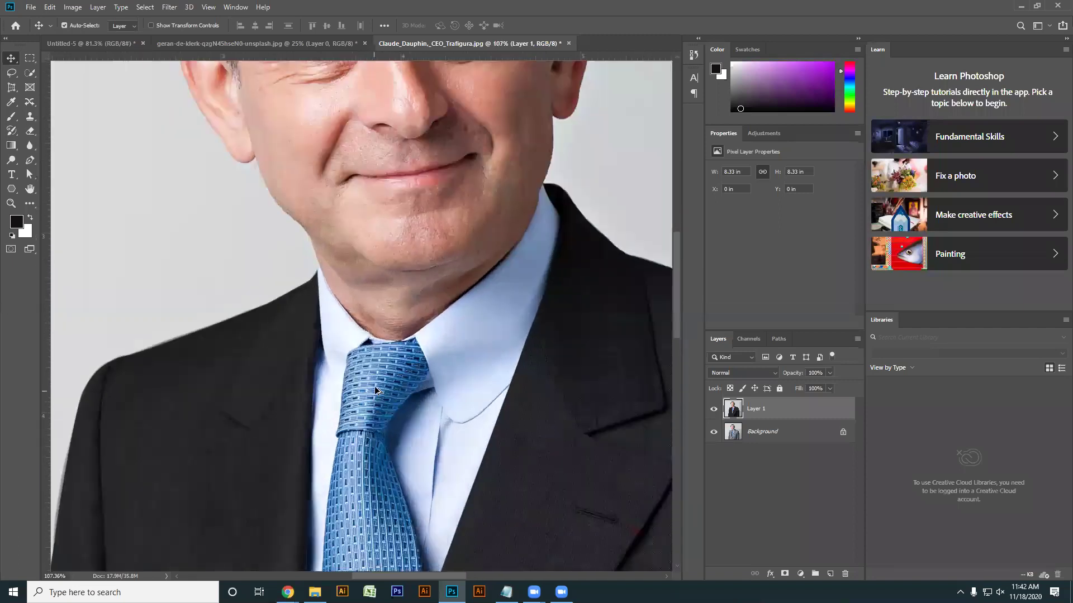
pyautogui.scroll(-2, 352, 278)
pyautogui.moveTo(352, 278); pyautogui.dragTo(351, 426)
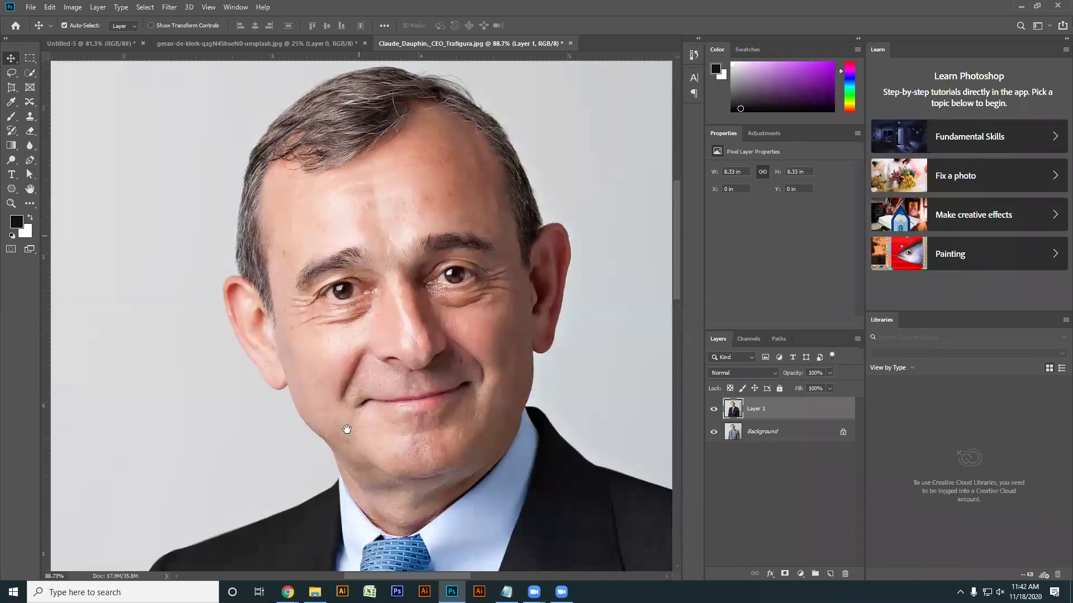
pyautogui.scroll(1, 304, 292)
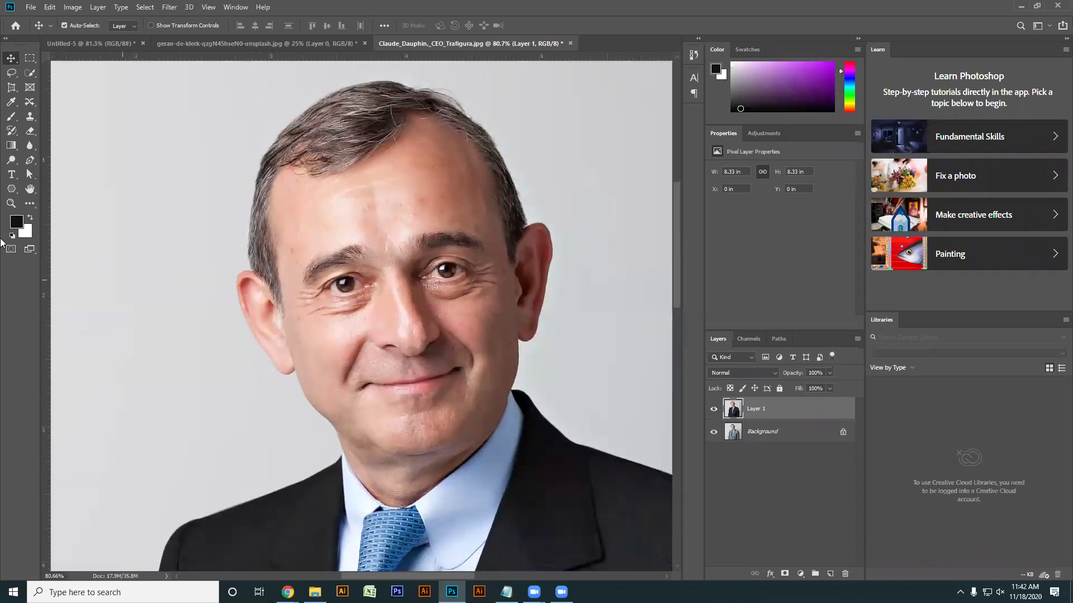
pyautogui.scroll(4, 391, 408)
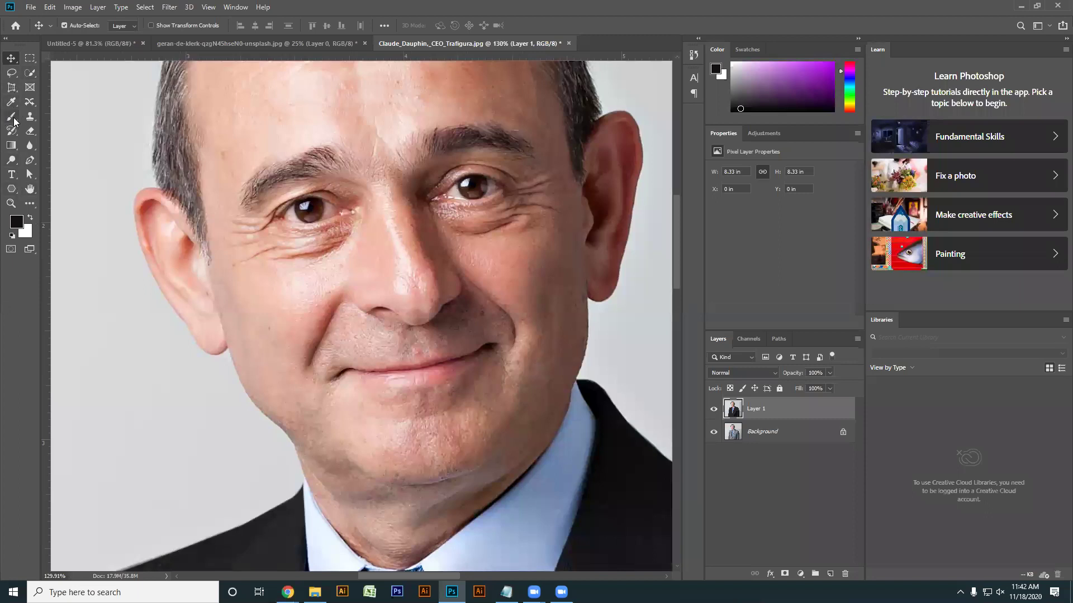
# Trace a Pen path from the left-hand mouth corner along the upper lip and around the opposite corner onto the lower lip.
pyautogui.click(32, 165)
pyautogui.scroll(5, 363, 400)
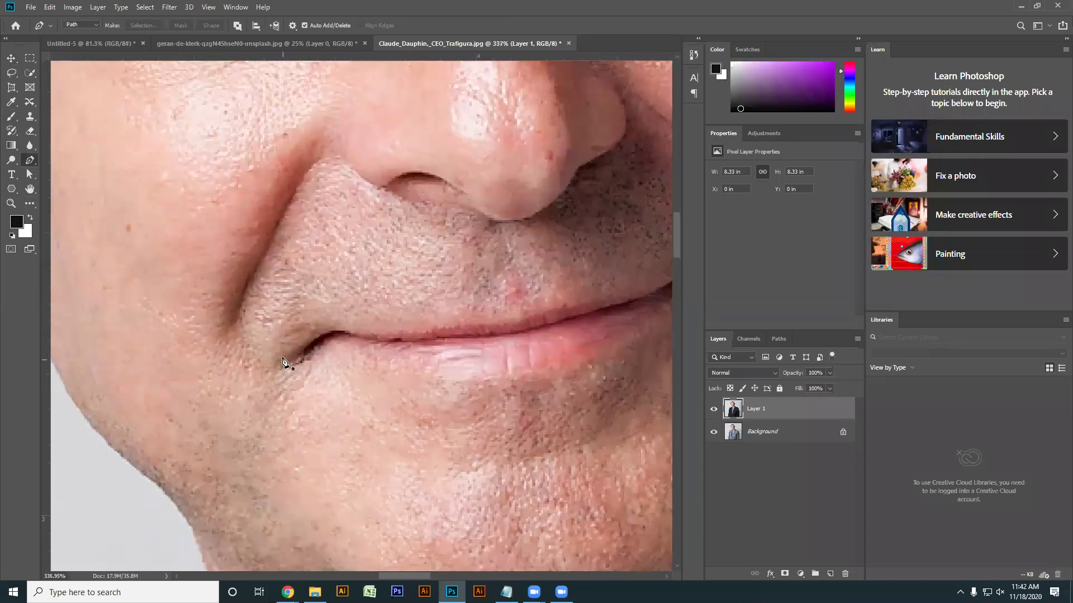
pyautogui.click(283, 359)
pyautogui.moveTo(339, 324); pyautogui.dragTo(49, 364)
pyautogui.moveTo(276, 318); pyautogui.dragTo(298, 300)
pyautogui.moveTo(364, 311); pyautogui.dragTo(366, 313)
pyautogui.click(243, 380)
# Finish the path along the lower lip, close it at its starting anchor and convert it into a selection.
pyautogui.hscroll(-6, 316, 390)
pyautogui.scroll(-2, 316, 390)
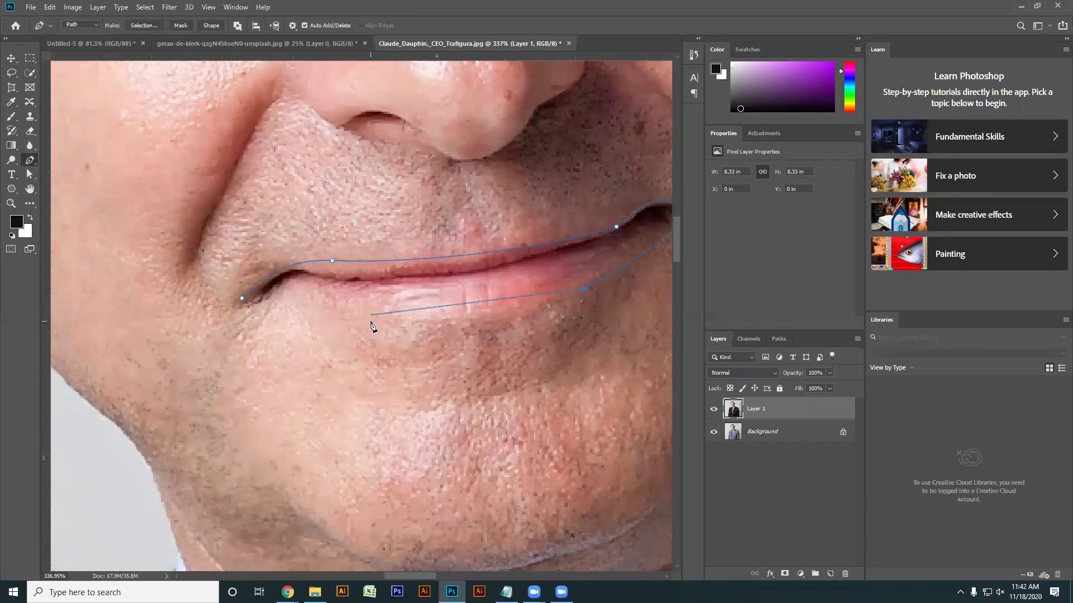
pyautogui.moveTo(368, 321); pyautogui.dragTo(242, 312)
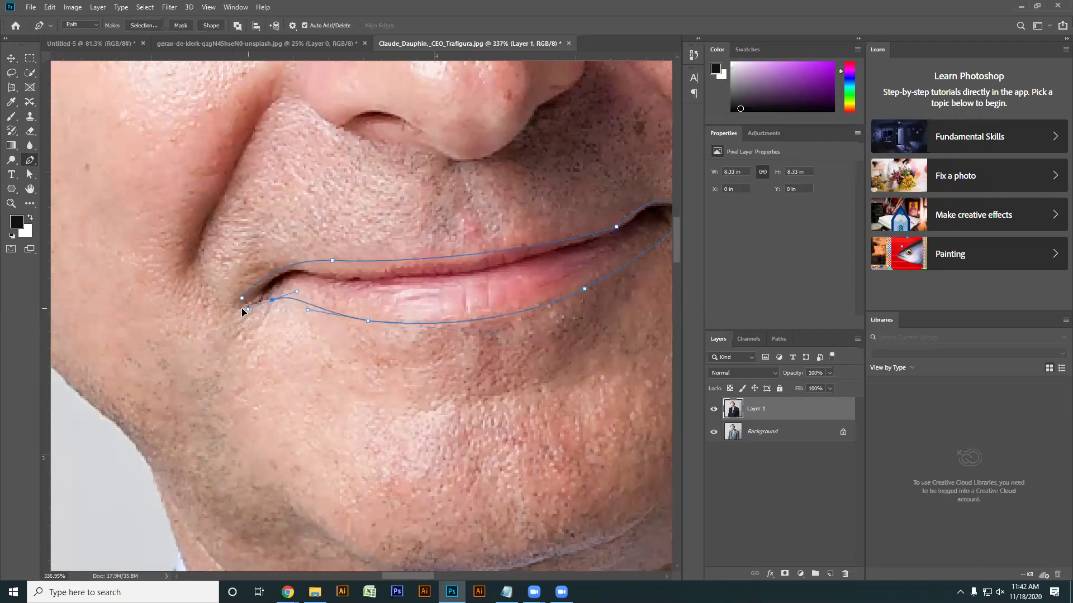
pyautogui.click(242, 302)
pyautogui.scroll(-1, 328, 328)
pyautogui.hotkey('ctrl', 'Return')
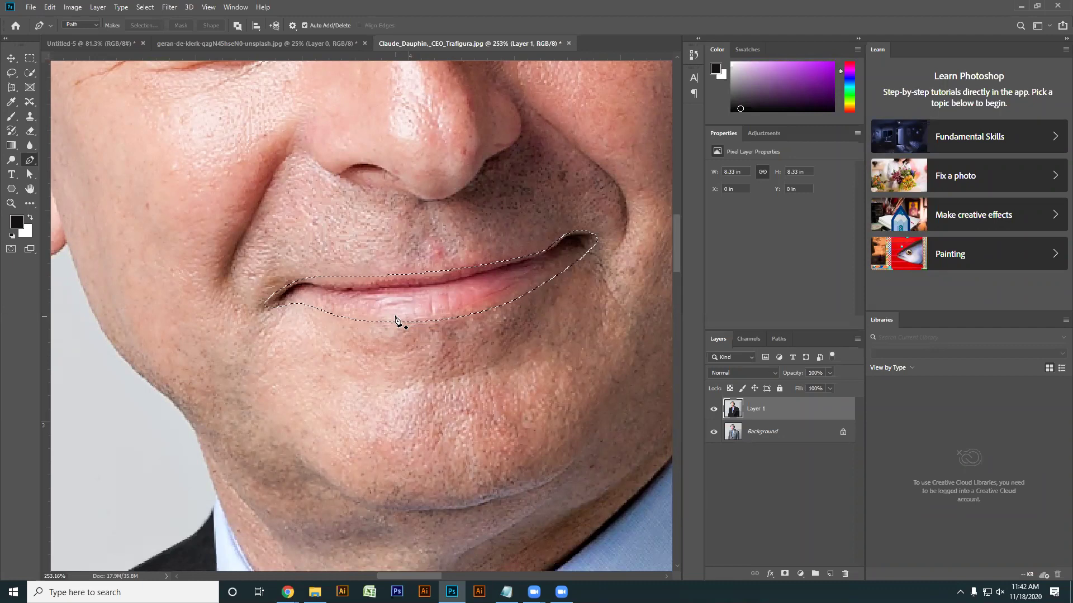
# Recolour the selected lips with Hue/Saturation at hue +7 and saturation +68, apply it and deselect.
pyautogui.click(74, 8)
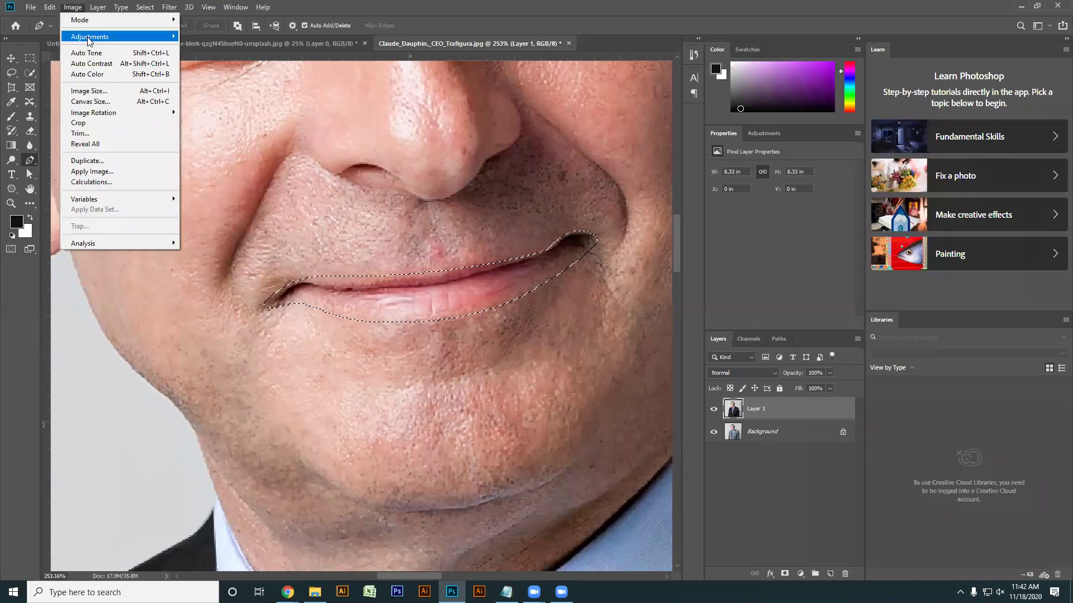
pyautogui.moveTo(88, 40)
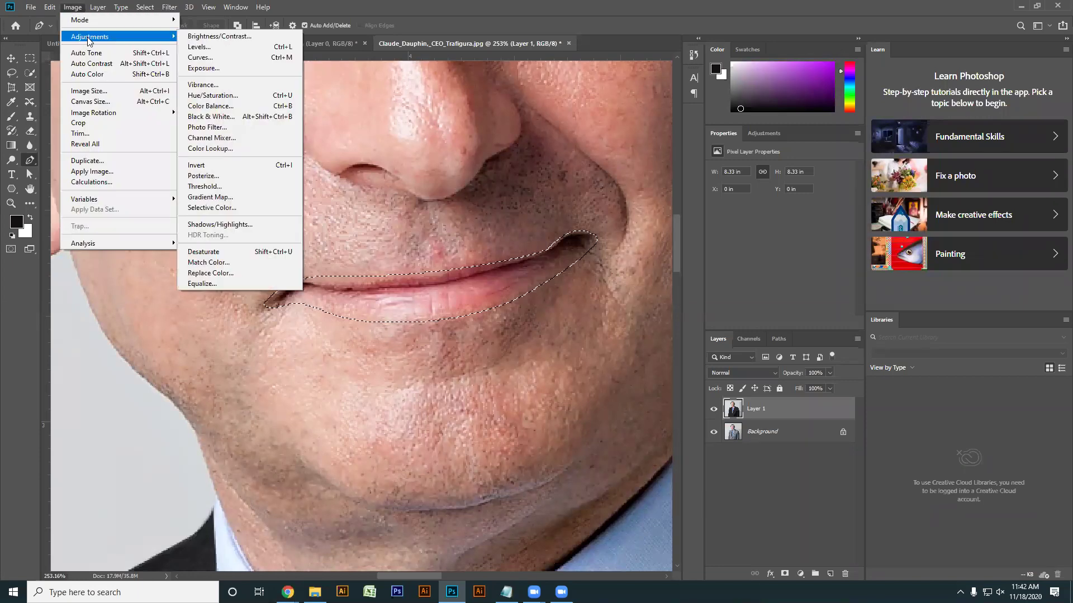
pyautogui.click(235, 102)
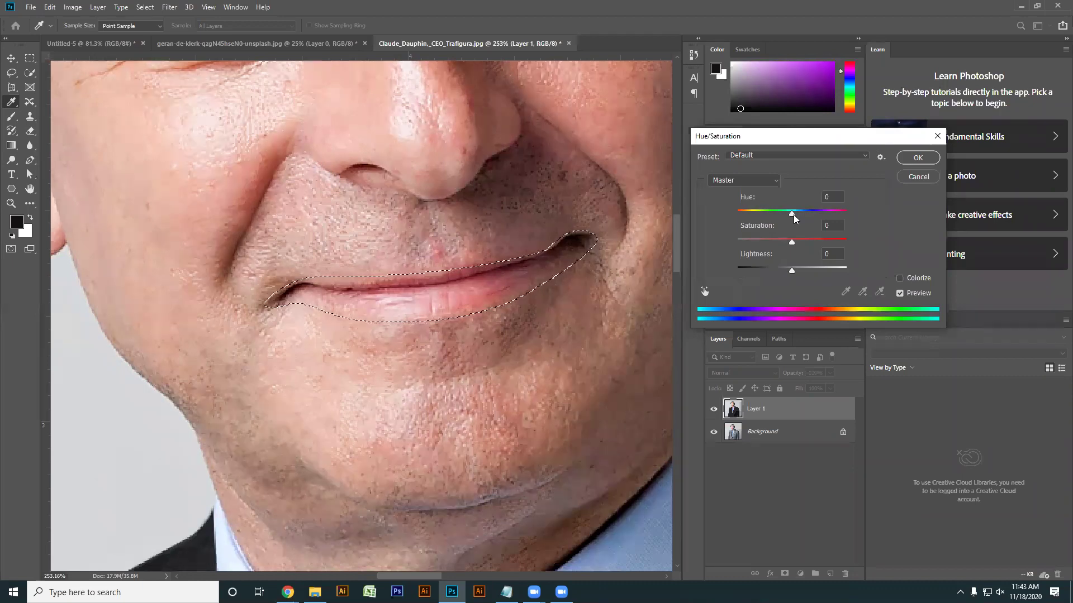
pyautogui.moveTo(794, 214); pyautogui.dragTo(829, 242)
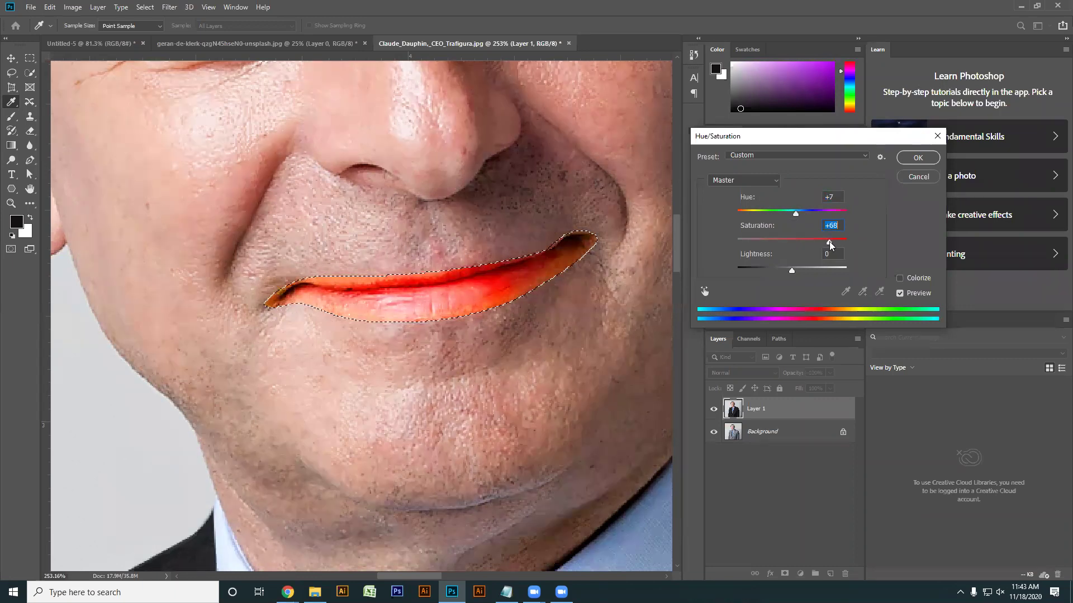
pyautogui.click(918, 158)
pyautogui.press('p')
# View the whole portrait and compare it with the original by hiding and reshowing Layer 1.
pyautogui.scroll(-6, 560, 369)
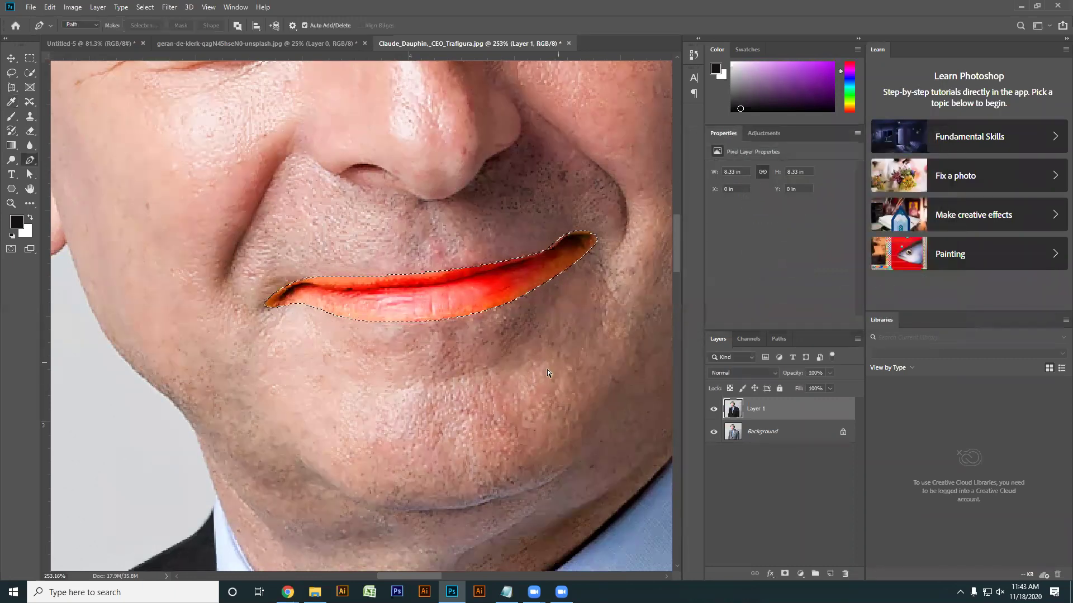
pyautogui.scroll(-3, 469, 334)
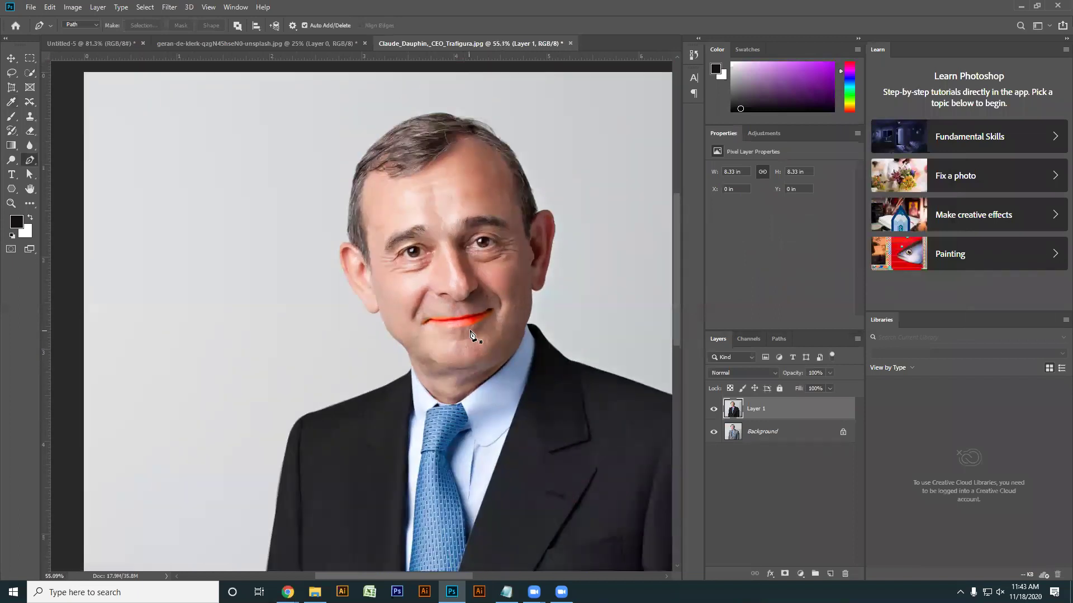
pyautogui.scroll(1, 489, 362)
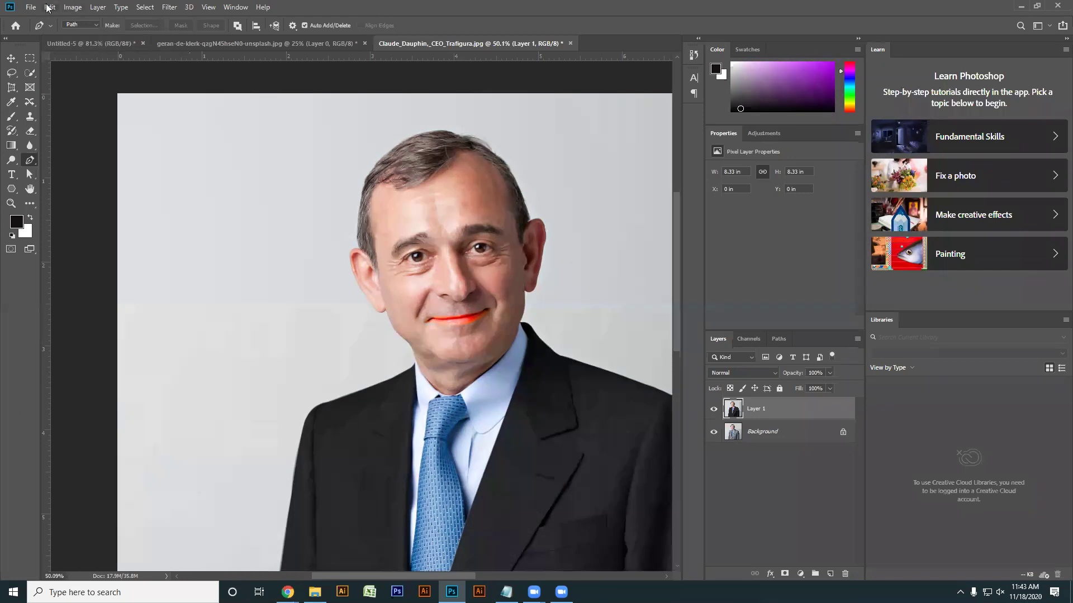
pyautogui.scroll(-2, 445, 414)
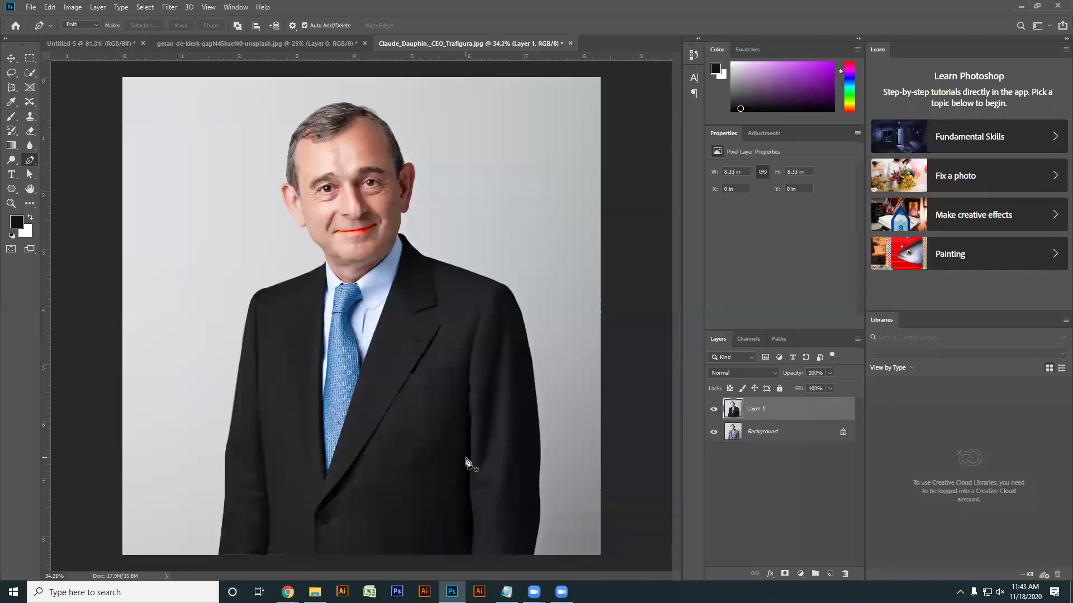
pyautogui.click(714, 412)
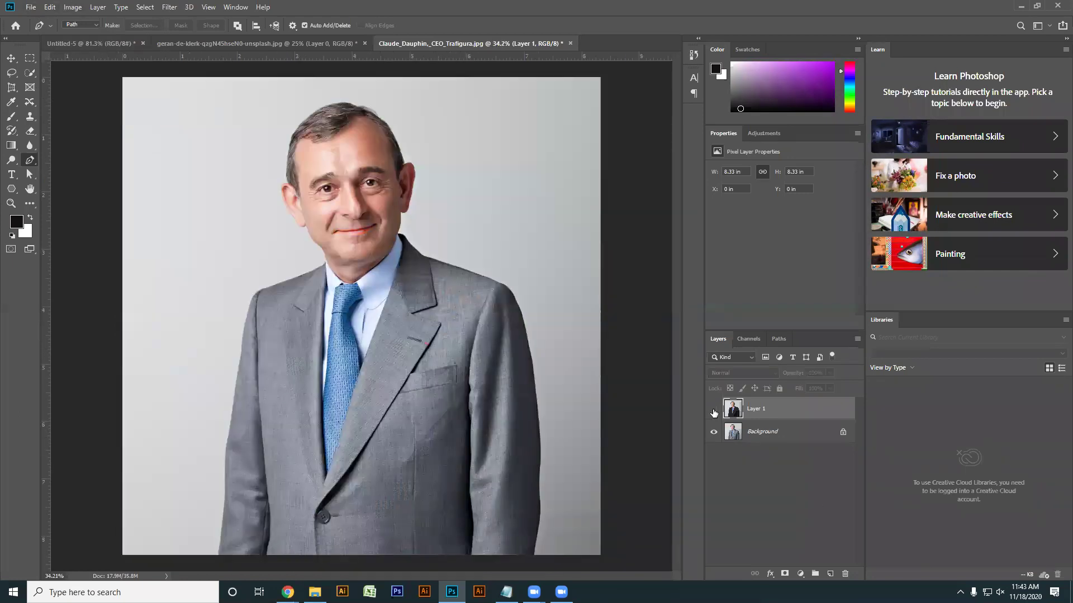
pyautogui.click(714, 412)
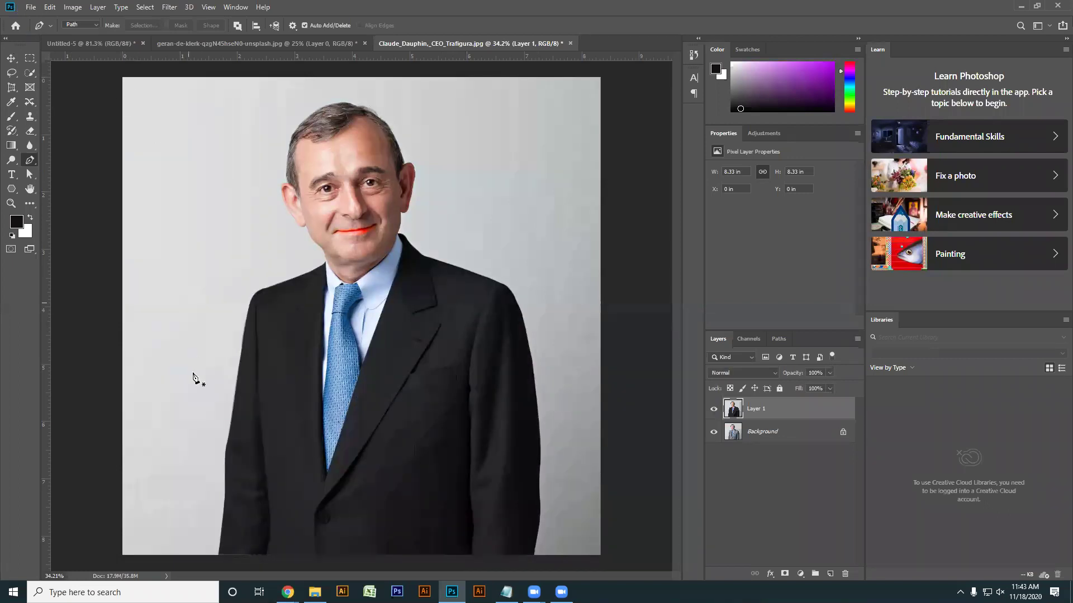
# Open the T-shirt image PUBGTS01 from the Desktop.
pyautogui.click(32, 12)
pyautogui.click(43, 30)
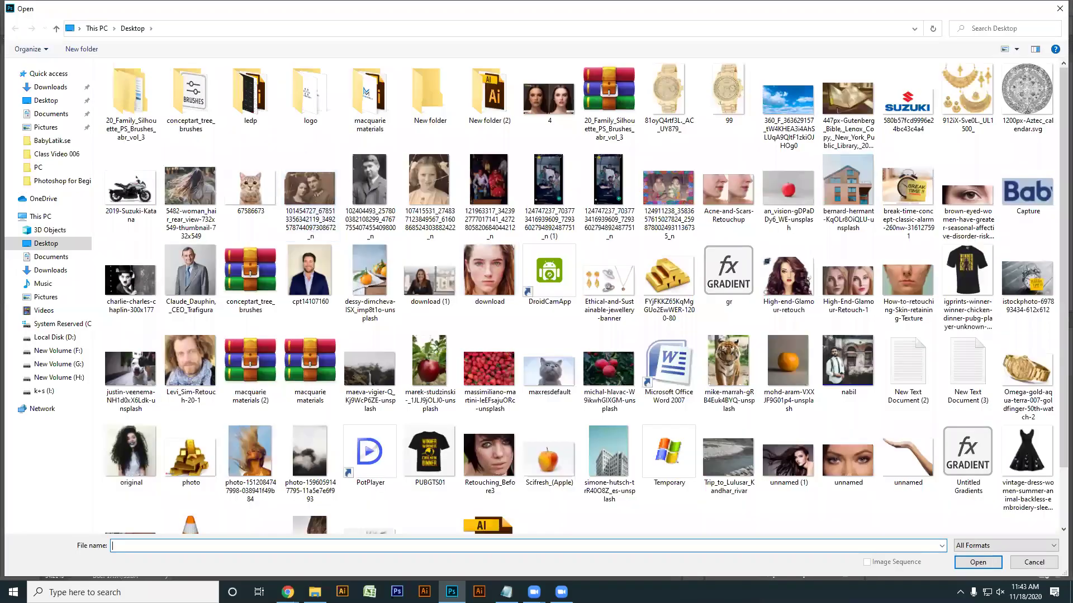
pyautogui.doubleClick(429, 454)
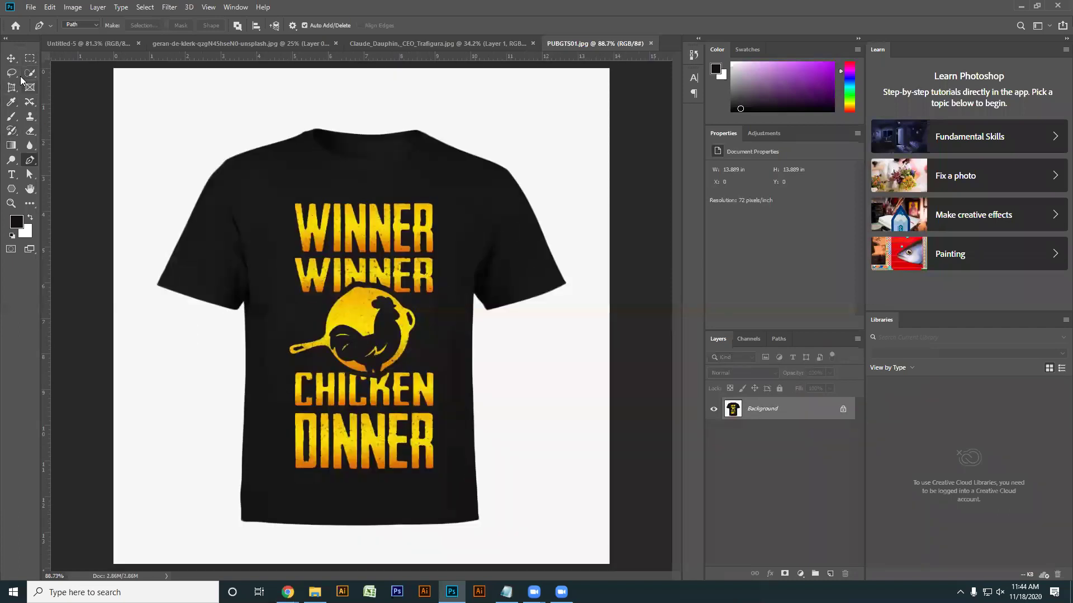
# Start a Magnetic Lasso outline at the T-shirt's left-hand hem corner and trace up the side edge, removing a stray point.
pyautogui.click(12, 76)
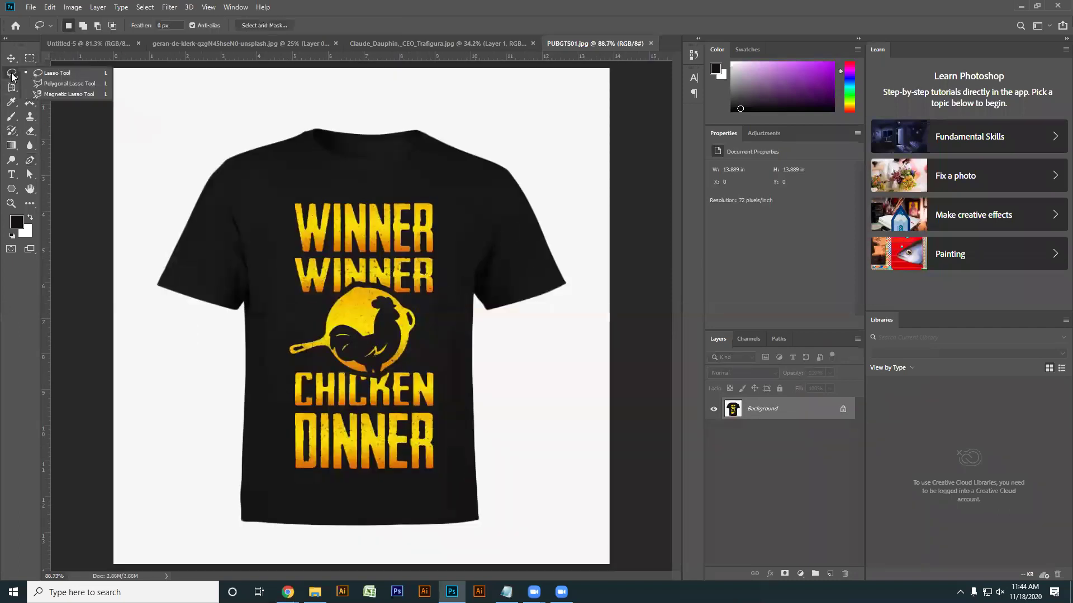
pyautogui.click(64, 92)
pyautogui.scroll(3, 216, 419)
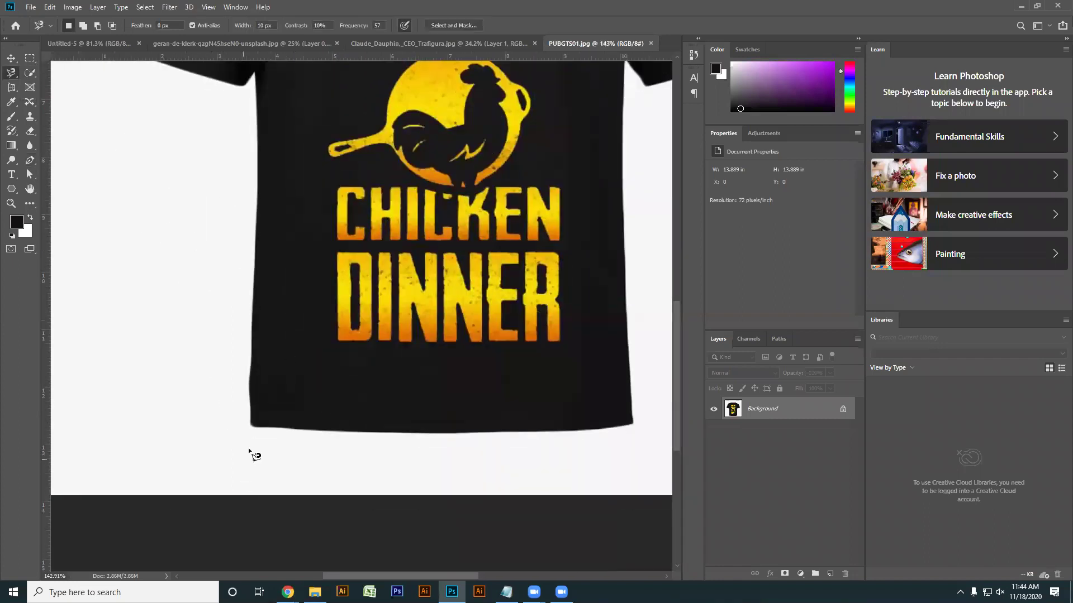
pyautogui.scroll(2, 248, 451)
pyautogui.click(253, 413)
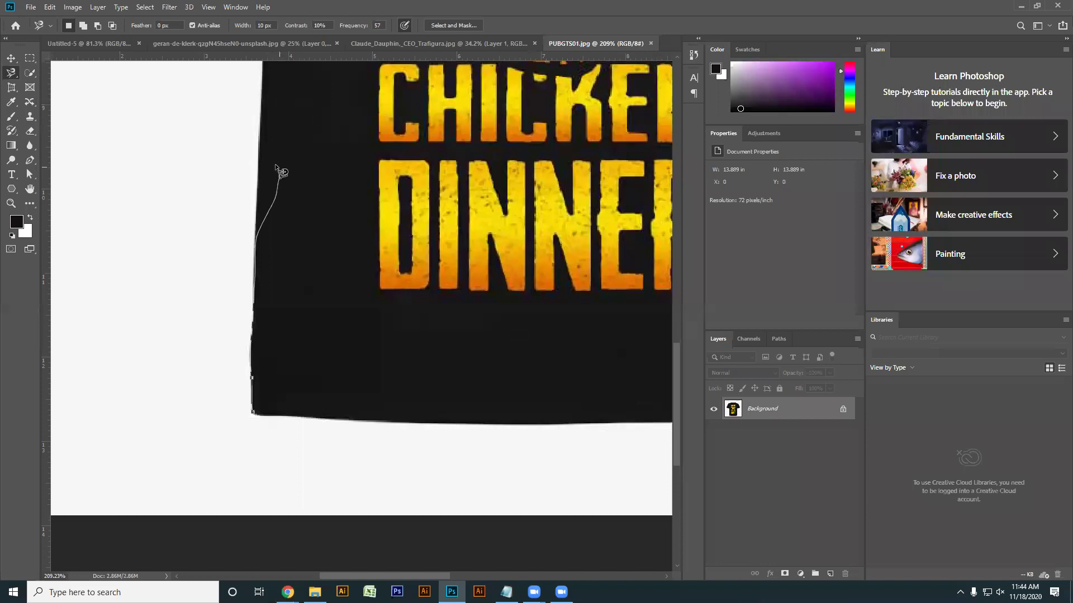
pyautogui.press('BackSpace')
pyautogui.moveTo(264, 151); pyautogui.dragTo(279, 412)
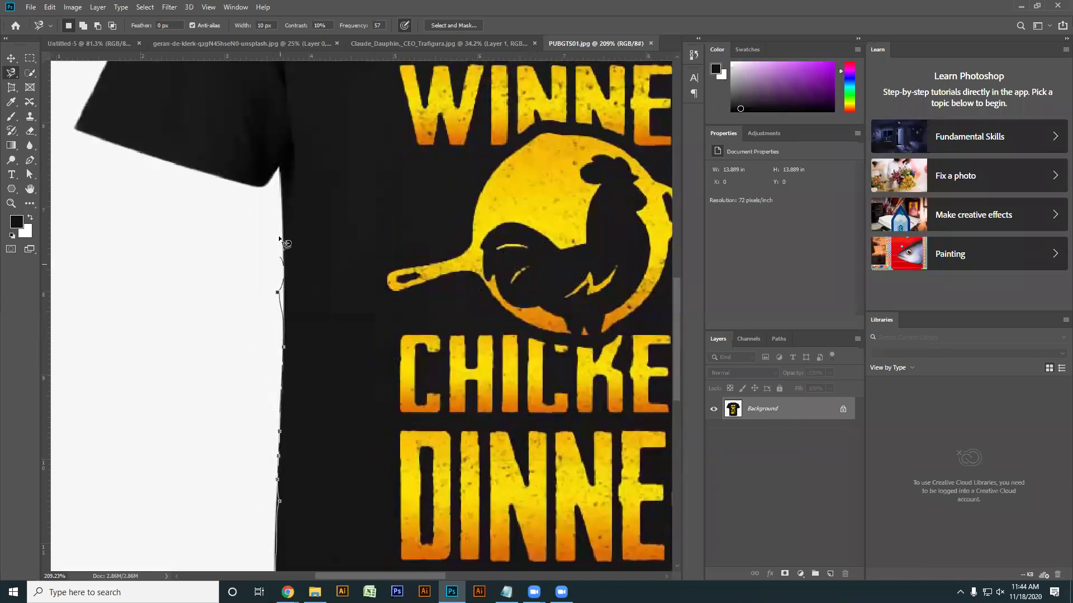
# Continue the Magnetic Lasso outline up to the left-hand armpit and along the sleeve opening to its outer corner, removing stray points.
pyautogui.press('BackSpace')
pyautogui.press('BackSpace')
pyautogui.click(278, 166)
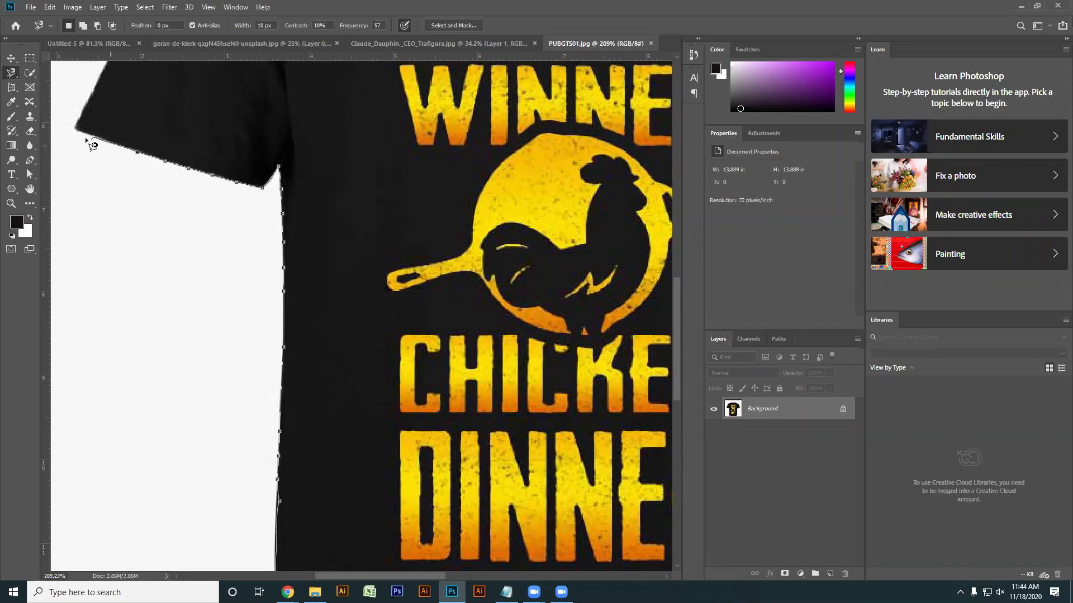
pyautogui.moveTo(95, 134); pyautogui.dragTo(143, 362)
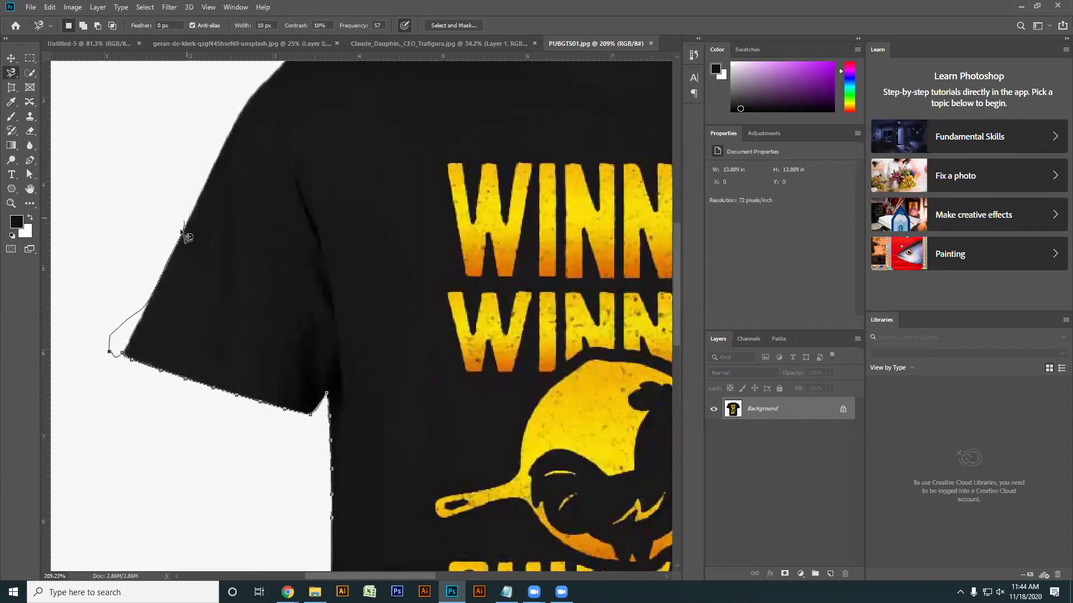
pyautogui.press('BackSpace')
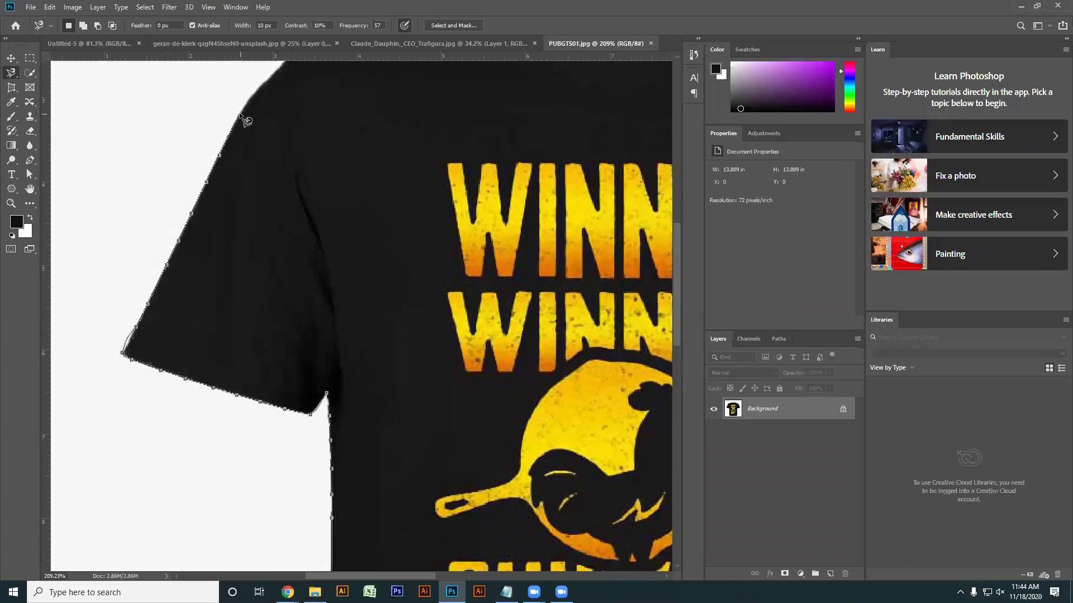
# Trace the outline up the left-hand sleeve, over the shoulder and neckline, and down the right-hand shoulder and sleeve.
pyautogui.scroll(5, 243, 100)
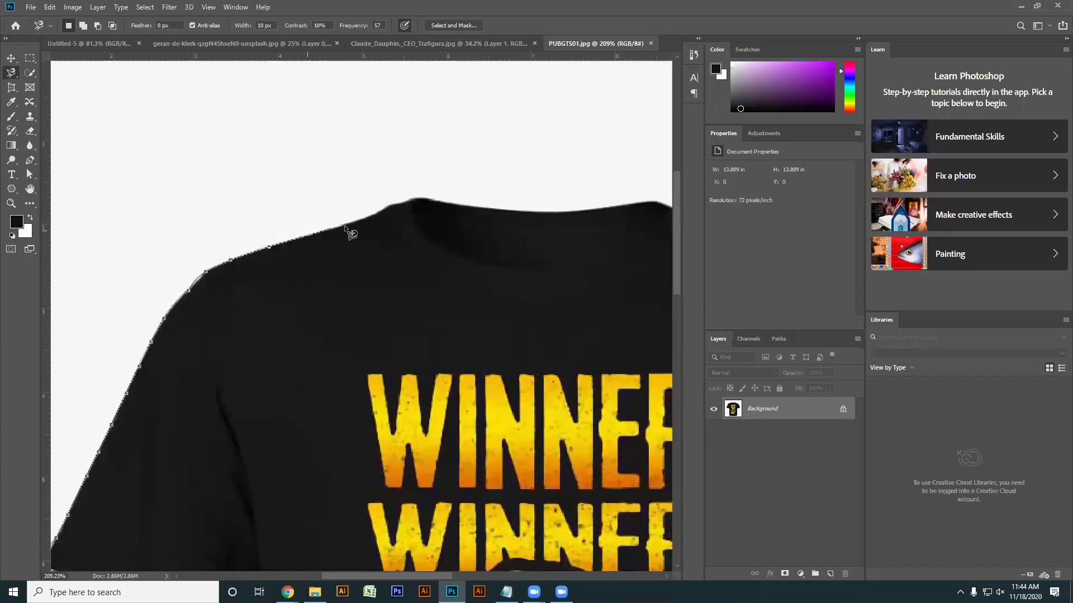
pyautogui.moveTo(396, 211); pyautogui.dragTo(467, 173)
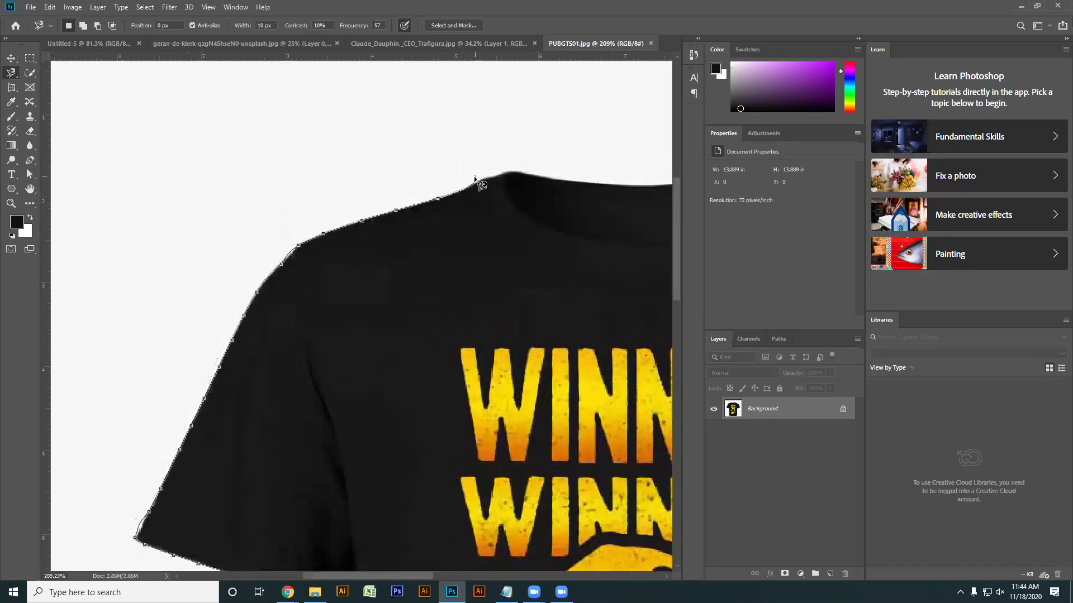
pyautogui.moveTo(555, 185); pyautogui.dragTo(253, 184)
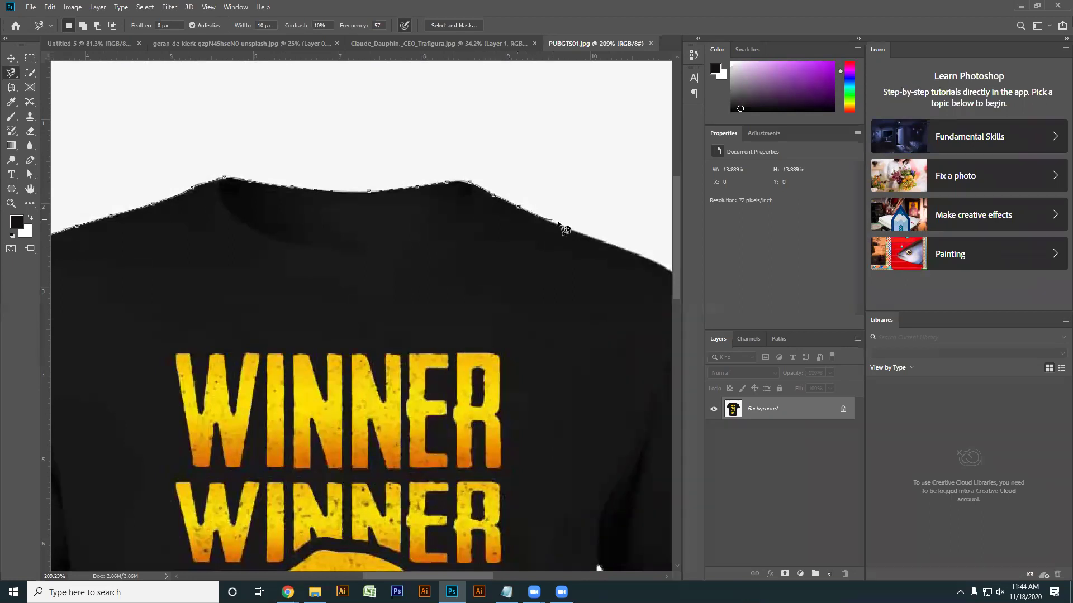
pyautogui.moveTo(641, 251); pyautogui.dragTo(465, 195)
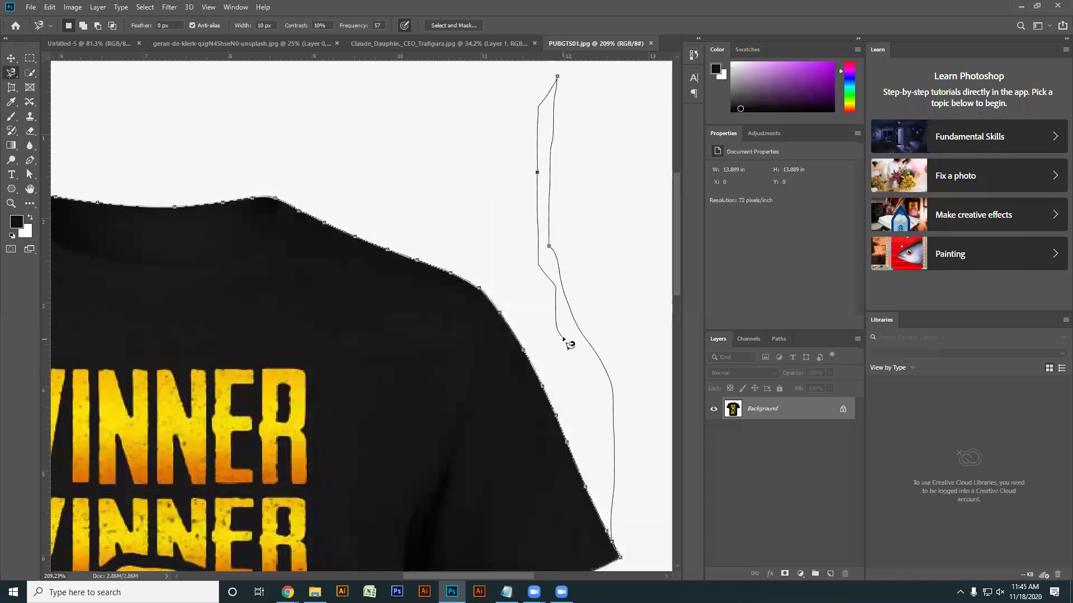
# Remove the stray points beyond the right-hand sleeve and trace the outline along that sleeve's opening to the armpit and upper side edge.
pyautogui.press('BackSpace')
pyautogui.press('BackSpace')
pyautogui.press('BackSpace')
pyautogui.press('BackSpace')
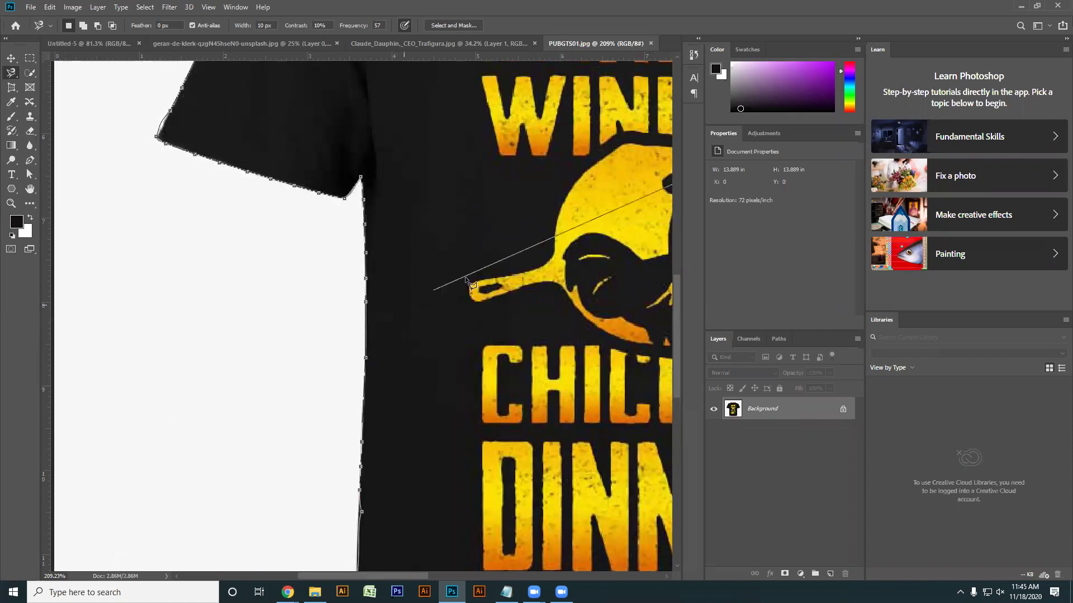
pyautogui.moveTo(625, 241); pyautogui.dragTo(189, 305)
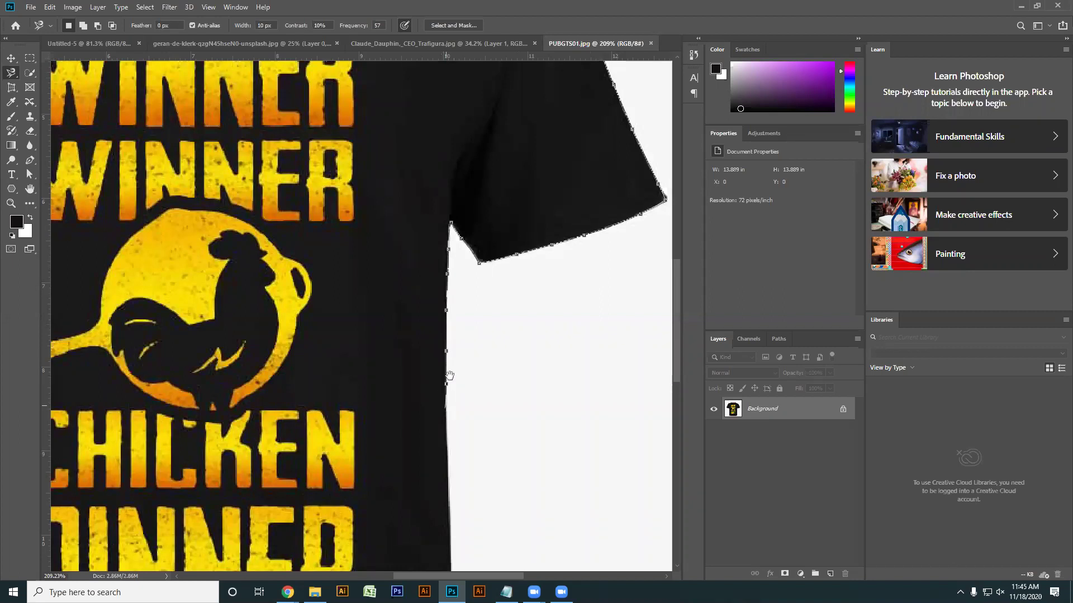
# Trace the T-shirt's right-hand side edge and bottom hem, and close the outline at the starting corner to form the selection.
pyautogui.moveTo(450, 375); pyautogui.dragTo(447, 148)
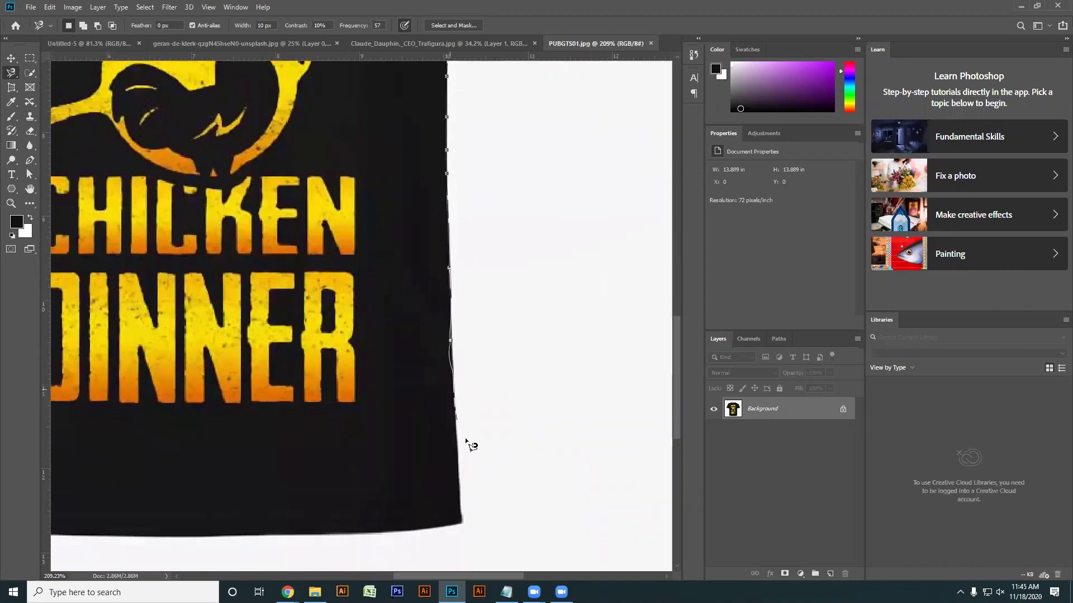
pyautogui.moveTo(461, 513); pyautogui.dragTo(462, 207)
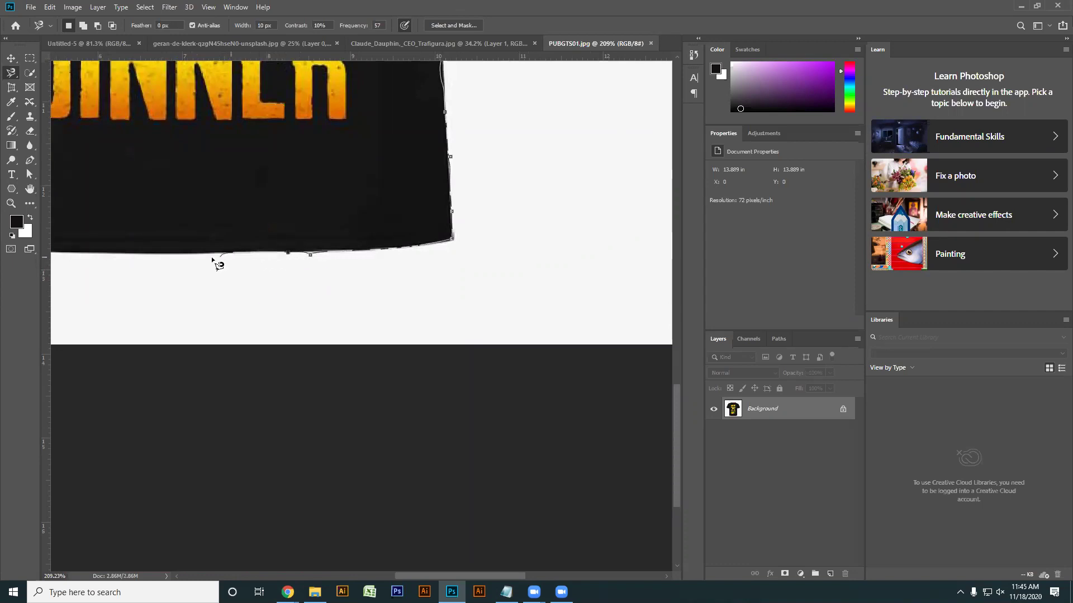
pyautogui.moveTo(383, 285); pyautogui.dragTo(764, 320)
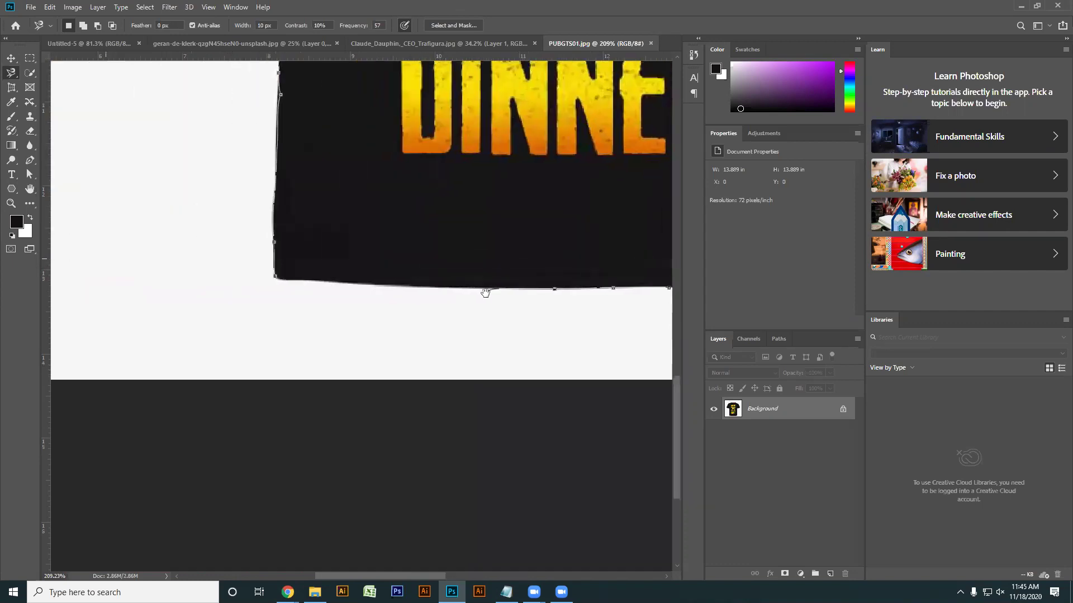
pyautogui.click(279, 282)
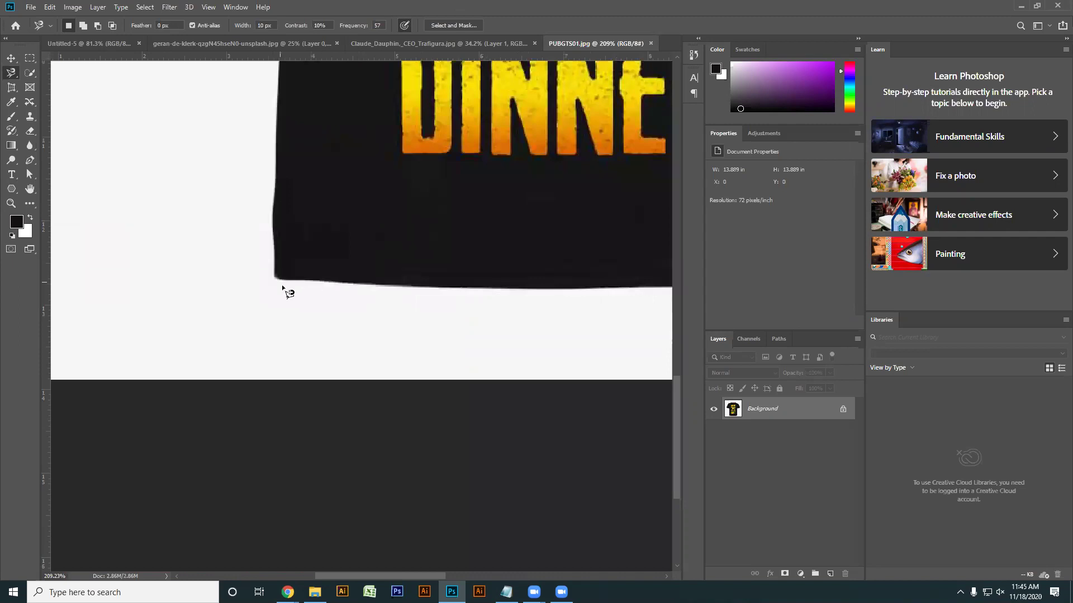
pyautogui.hotkey('ctrl', '0')
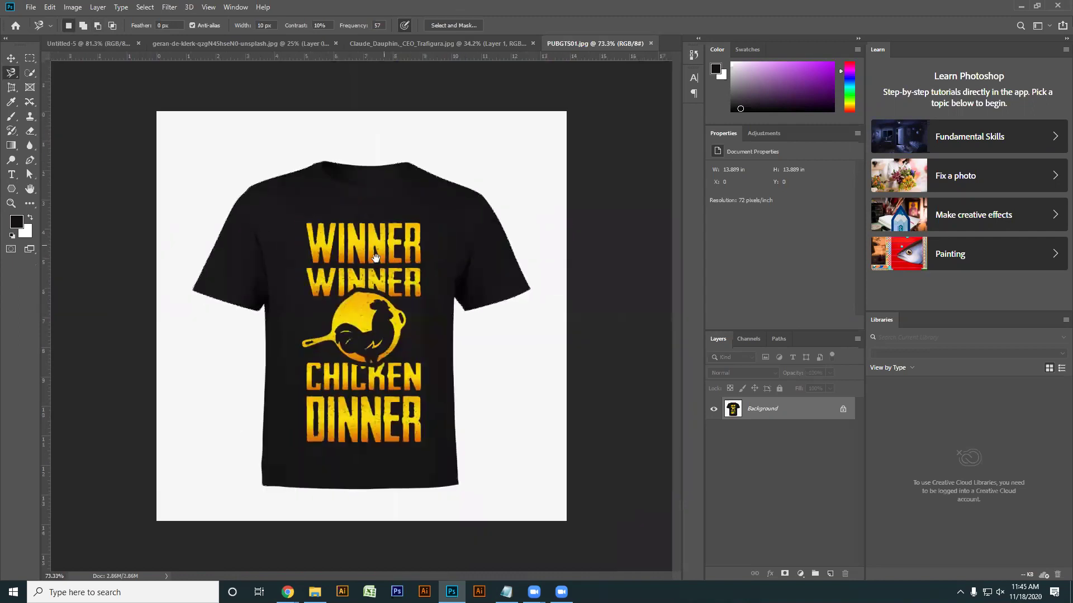
pyautogui.press('v')
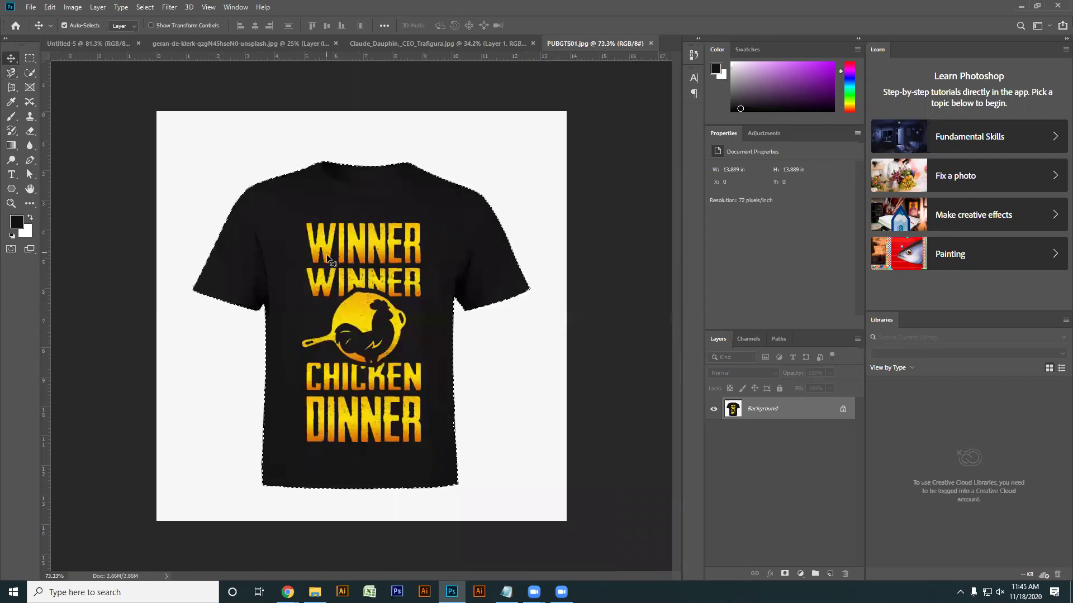
# Try a Hue/Saturation recolour of the selected T-shirt with hue -30, saturation +74 and lightness +5.
pyautogui.click(73, 8)
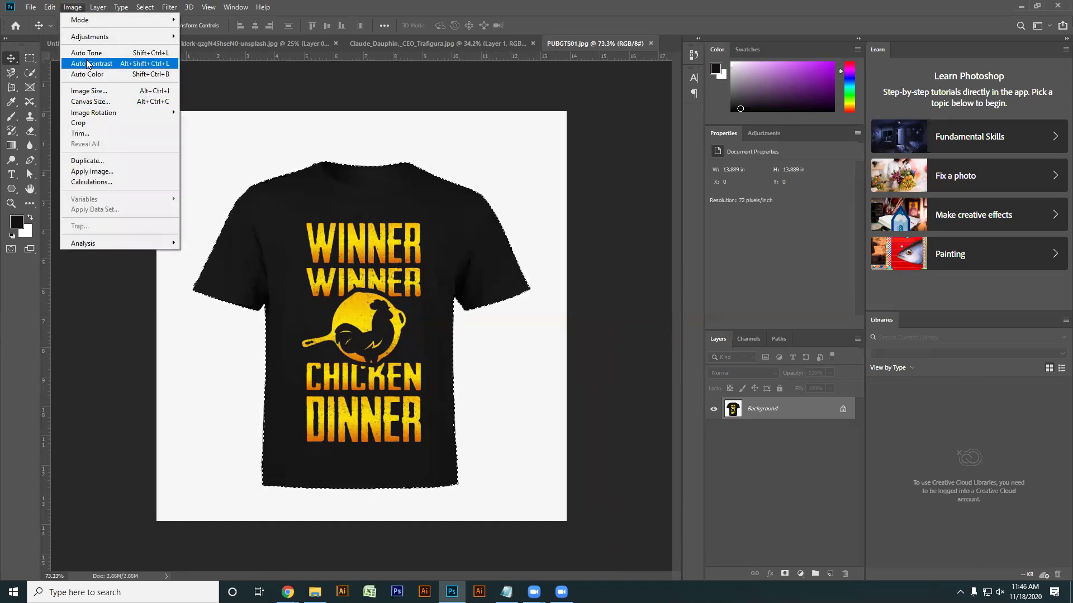
pyautogui.moveTo(95, 36)
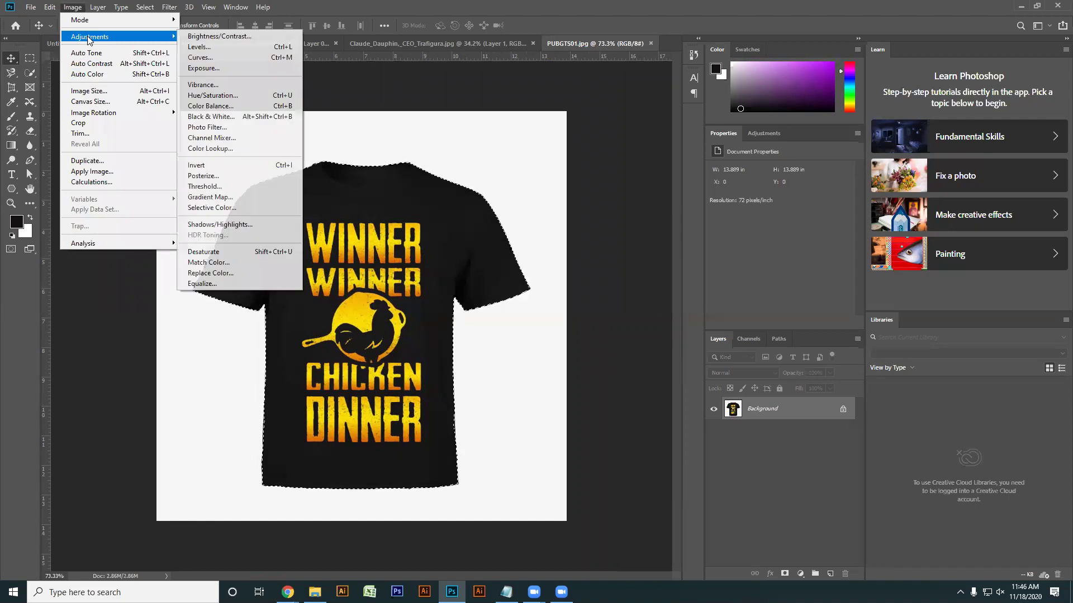
pyautogui.click(207, 96)
pyautogui.moveTo(794, 215); pyautogui.dragTo(812, 213)
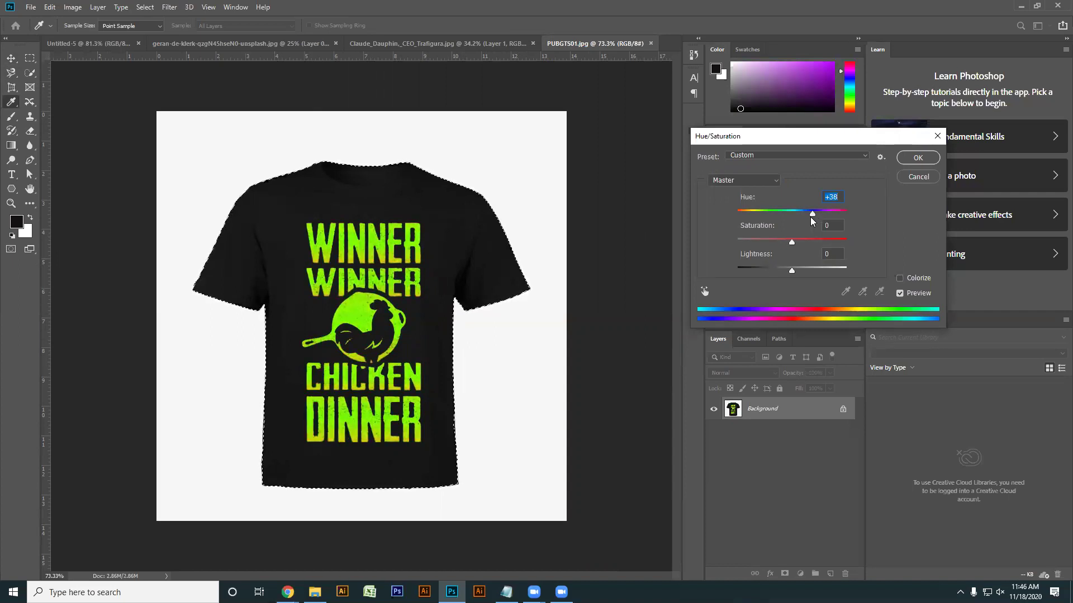
pyautogui.moveTo(814, 216); pyautogui.dragTo(793, 217)
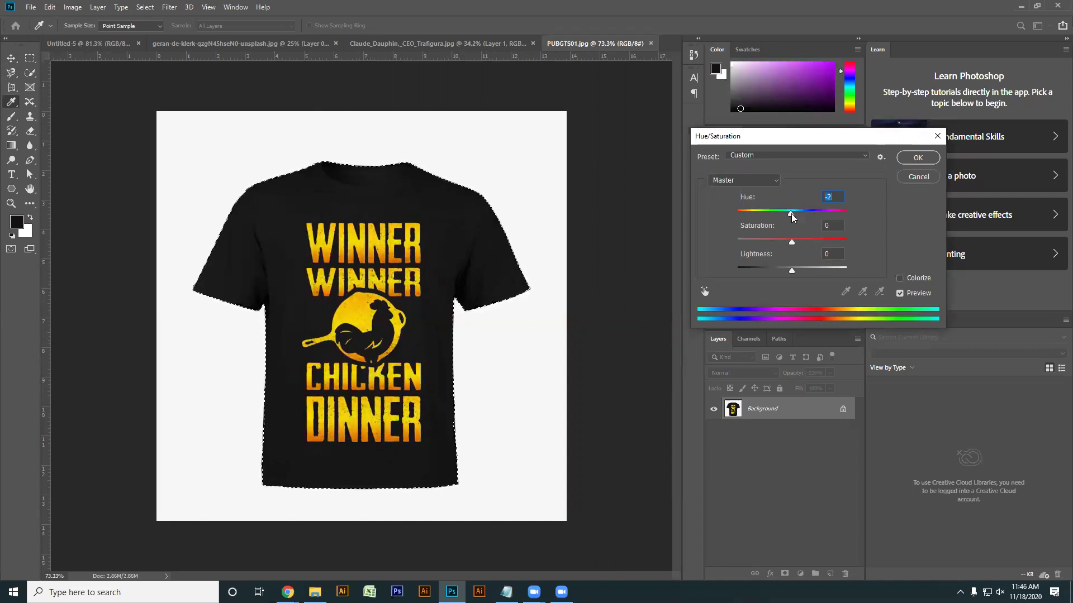
pyautogui.moveTo(791, 213); pyautogui.dragTo(794, 267)
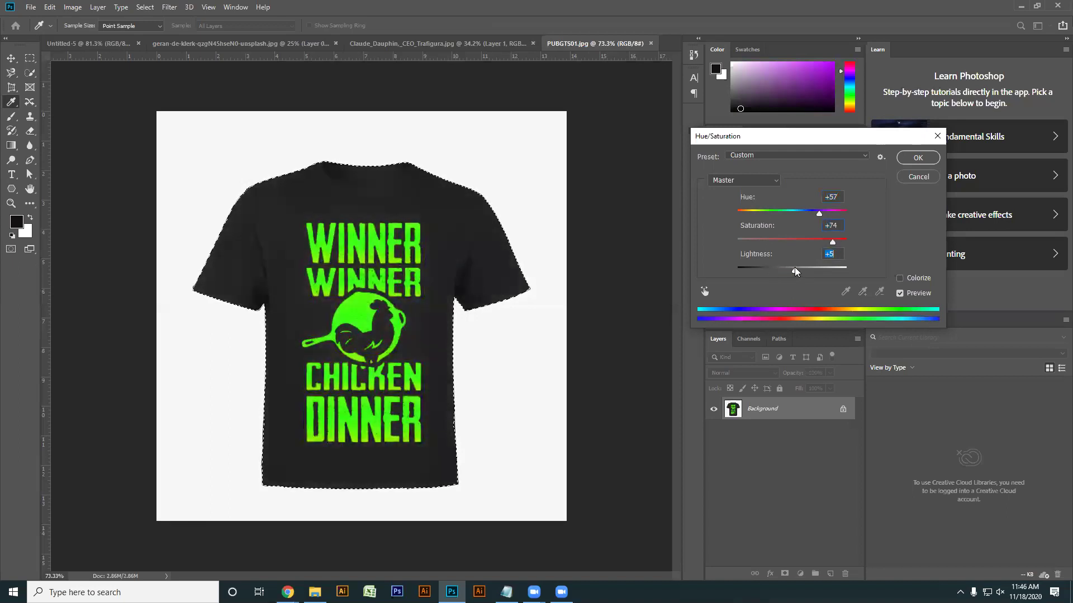
pyautogui.moveTo(817, 214); pyautogui.dragTo(777, 216)
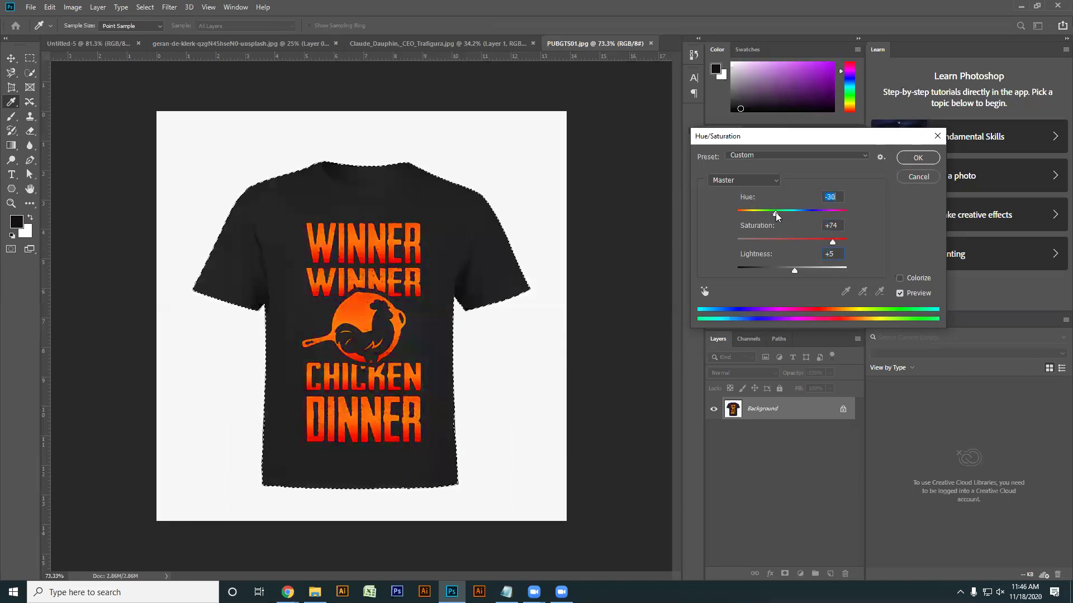
pyautogui.click(937, 136)
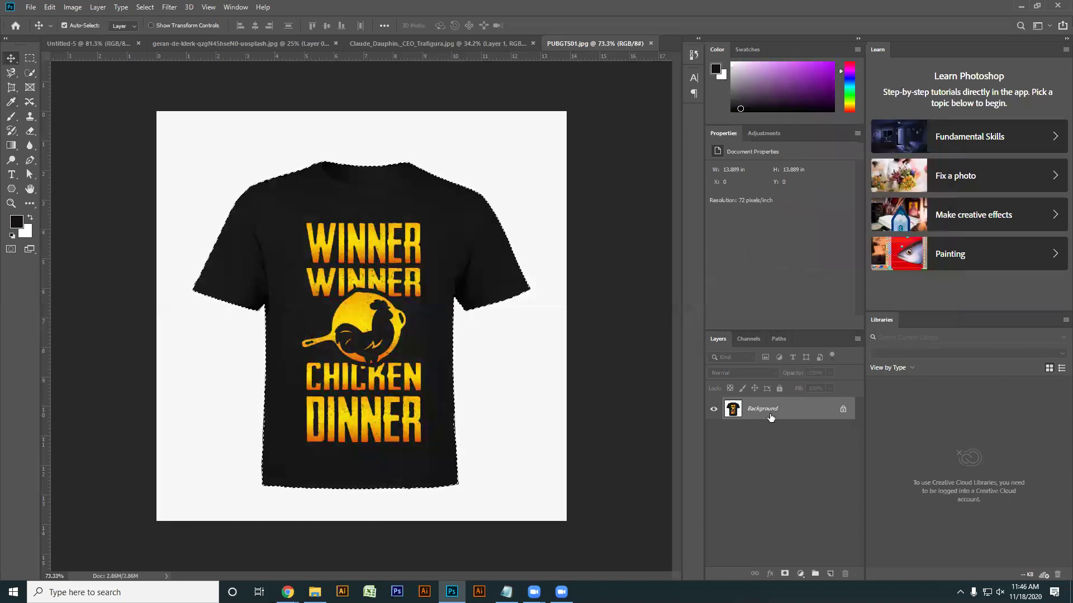
# Copy the selected T-shirt to a new layer and duplicate that layer twice.
pyautogui.click(772, 339)
pyautogui.click(718, 338)
pyautogui.hotkey('ctrl', 'j')
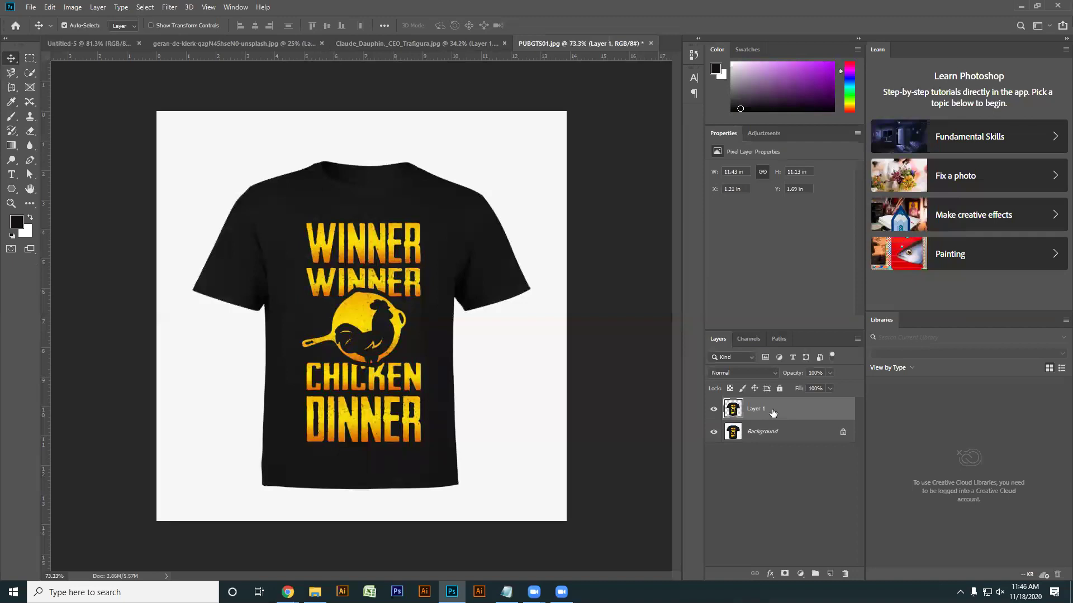
pyautogui.hotkey('ctrl', 'j')
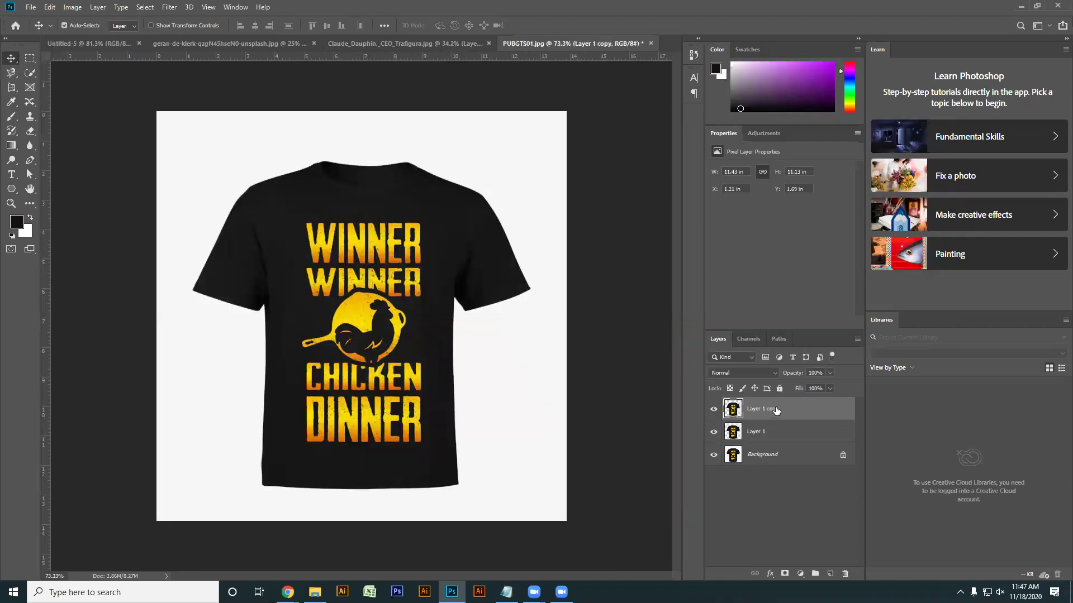
pyautogui.hotkey('ctrl', 'j')
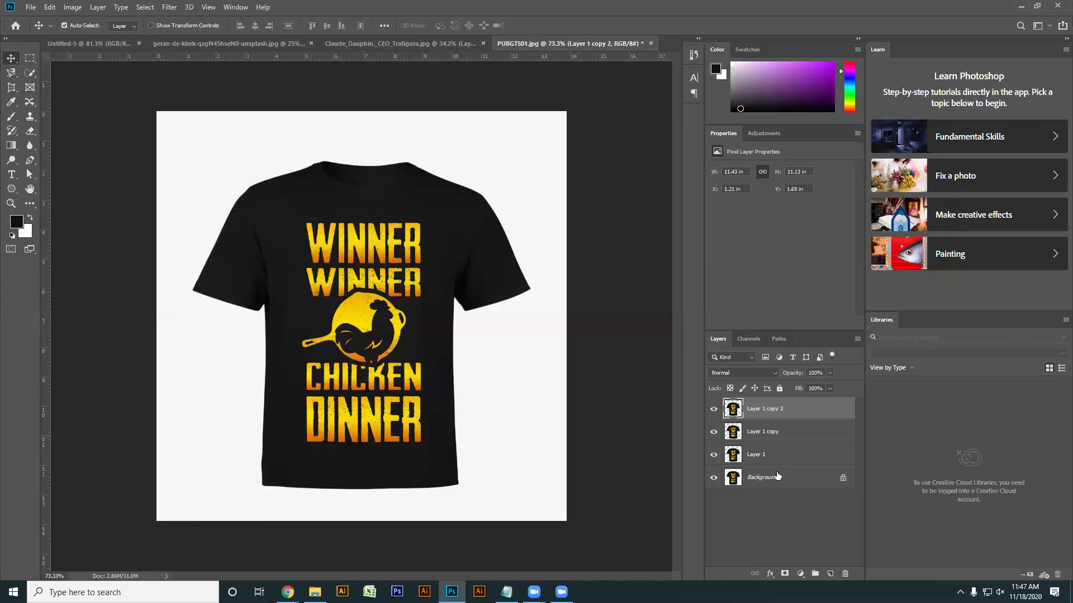
# Select the whole T-shirt on the Background layer with the Quick Selection tool, enlarging the brush to 150.
pyautogui.click(756, 478)
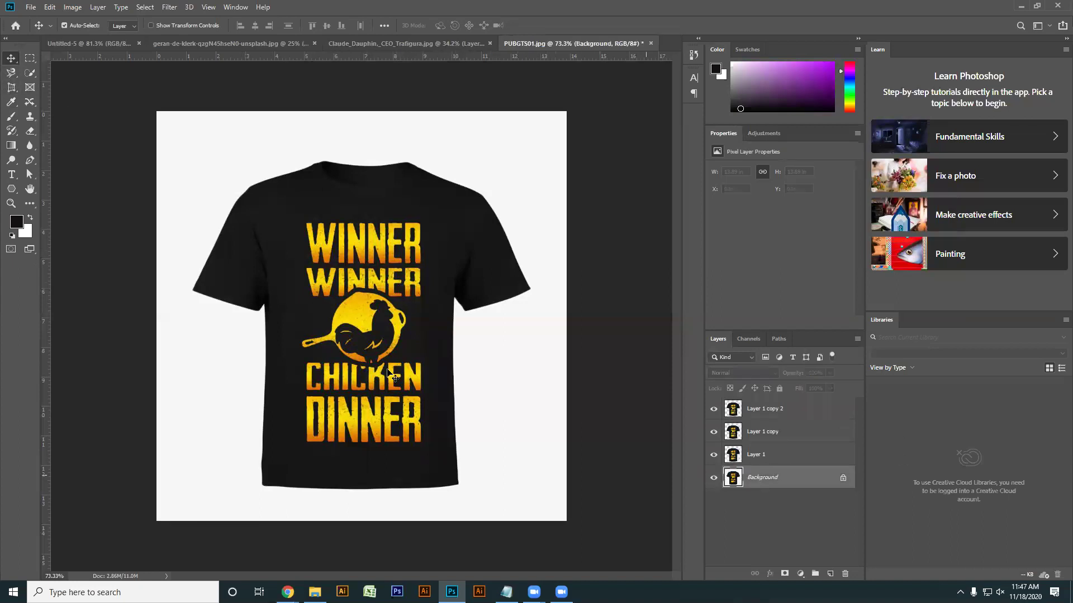
pyautogui.click(30, 73)
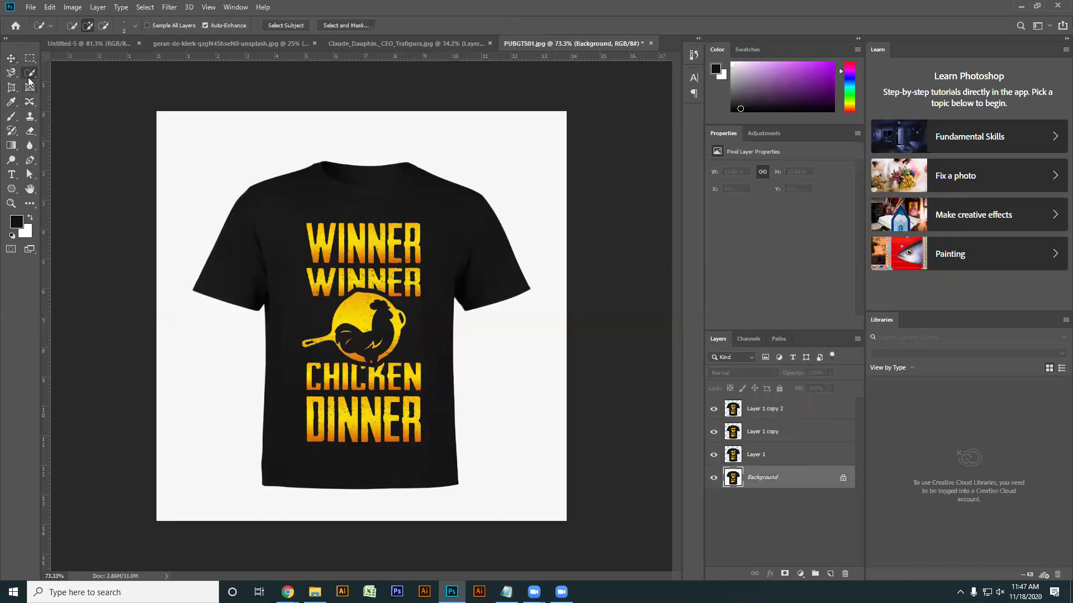
pyautogui.moveTo(271, 251)
pyautogui.mouseDown()
pyautogui.moveTo(251, 291)
pyautogui.moveTo(296, 218)
pyautogui.moveTo(327, 237)
pyautogui.mouseUp()
pyautogui.moveTo(356, 288)
pyautogui.mouseDown()
pyautogui.moveTo(356, 276)
pyautogui.moveTo(346, 296)
pyautogui.moveTo(352, 265)
pyautogui.moveTo(391, 279)
pyautogui.moveTo(391, 234)
pyautogui.moveTo(408, 229)
pyautogui.moveTo(411, 252)
pyautogui.mouseUp()
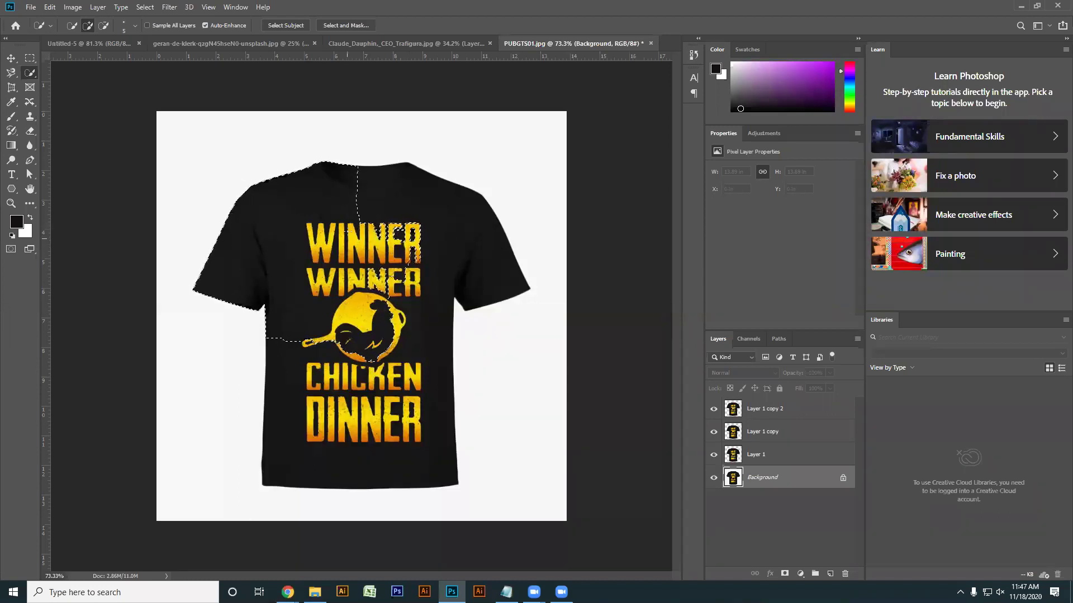
pyautogui.press(']')
pyautogui.press(']')
pyautogui.press(']')
pyautogui.press(']')
pyautogui.press(']')
pyautogui.press(']')
pyautogui.press(']')
pyautogui.press(']')
pyautogui.press(']')
pyautogui.press(']')
pyautogui.moveTo(355, 226)
pyautogui.mouseDown()
pyautogui.moveTo(414, 262)
pyautogui.moveTo(388, 276)
pyautogui.moveTo(398, 318)
pyautogui.moveTo(377, 364)
pyautogui.moveTo(342, 369)
pyautogui.moveTo(328, 353)
pyautogui.moveTo(326, 419)
pyautogui.moveTo(388, 402)
pyautogui.moveTo(411, 425)
pyautogui.mouseUp()
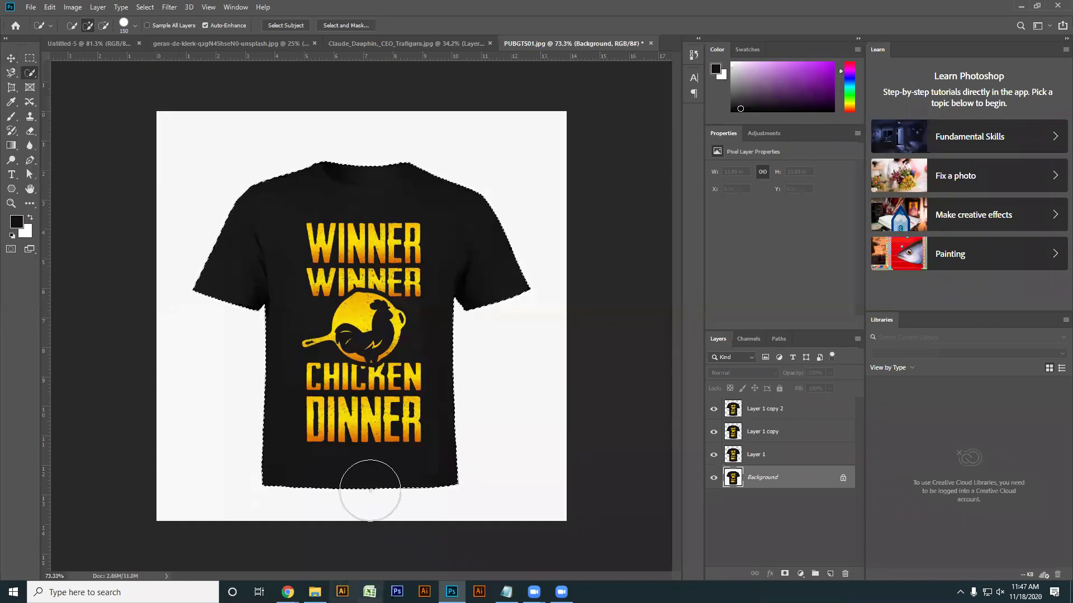
# Apply Hue/Saturation with hue +60 to the selected T-shirt on the Background layer.
pyautogui.click(73, 7)
pyautogui.moveTo(89, 37)
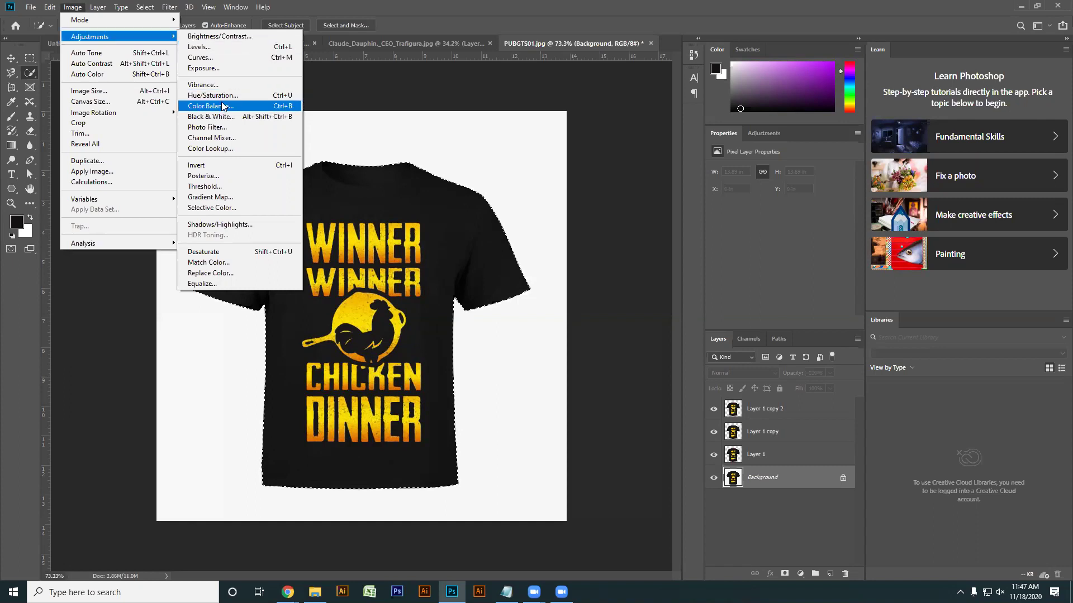
pyautogui.click(213, 96)
pyautogui.moveTo(791, 214); pyautogui.dragTo(821, 217)
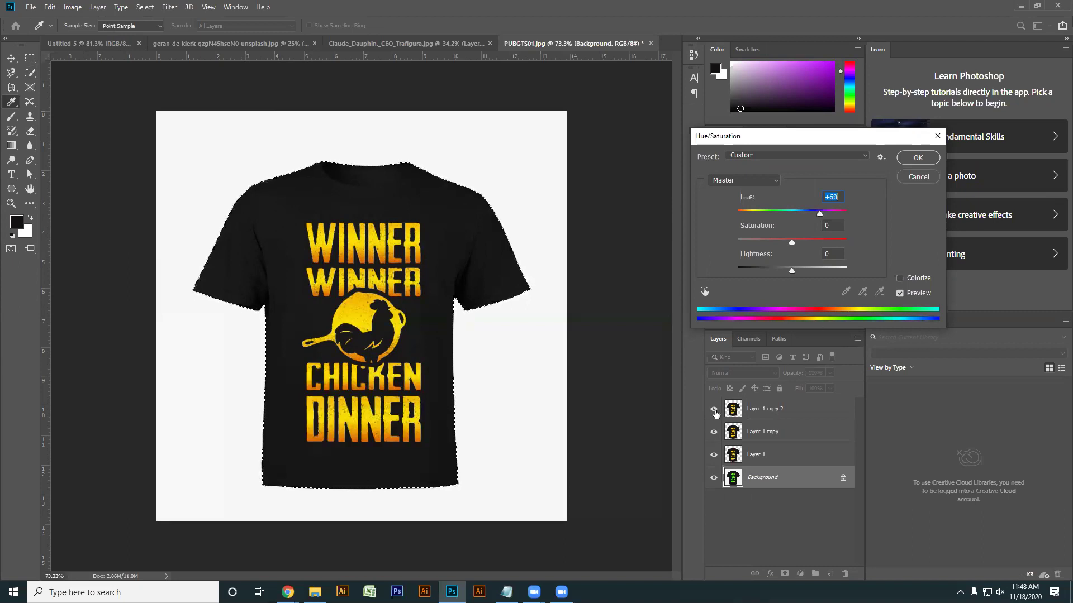
pyautogui.press('Return')
pyautogui.press('w')
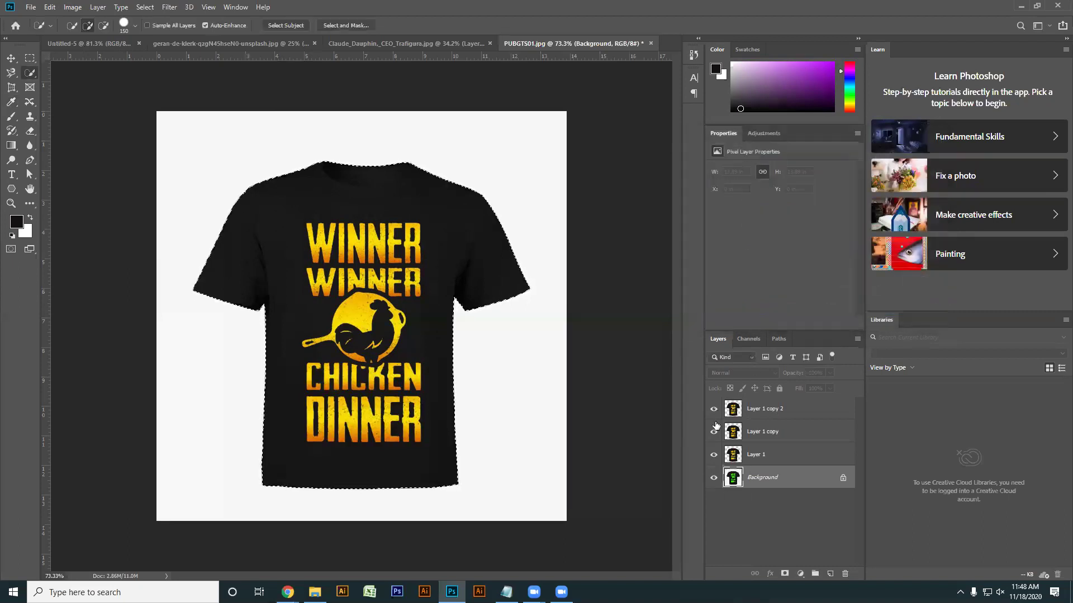
# Hide Layer 1 copy 2, Layer 1 copy and Layer 1, and deselect the T-shirt with the Move tool active.
pyautogui.click(714, 410)
pyautogui.click(713, 432)
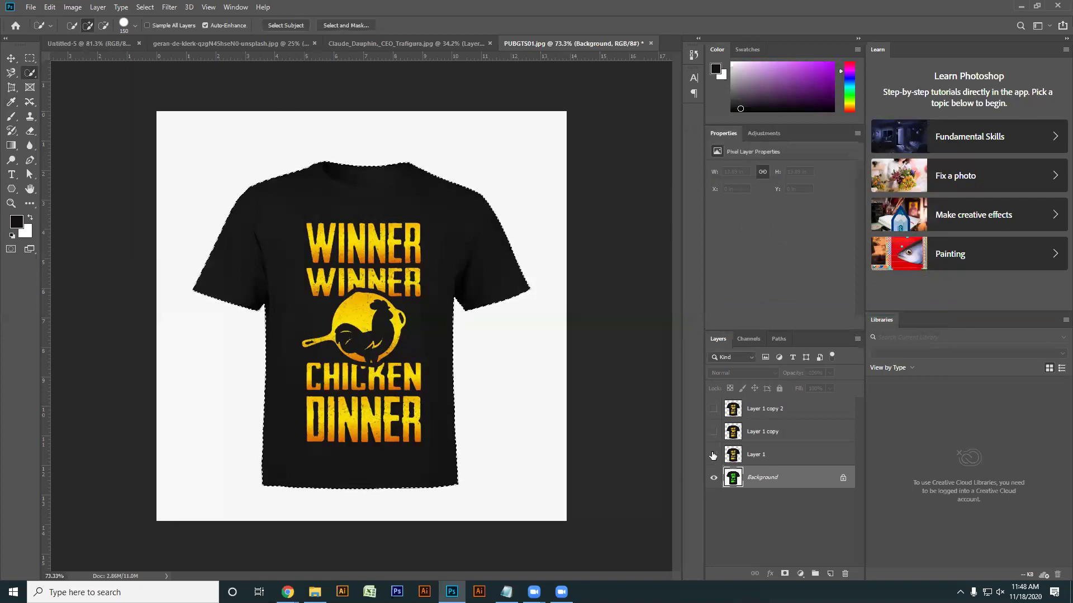
pyautogui.click(713, 455)
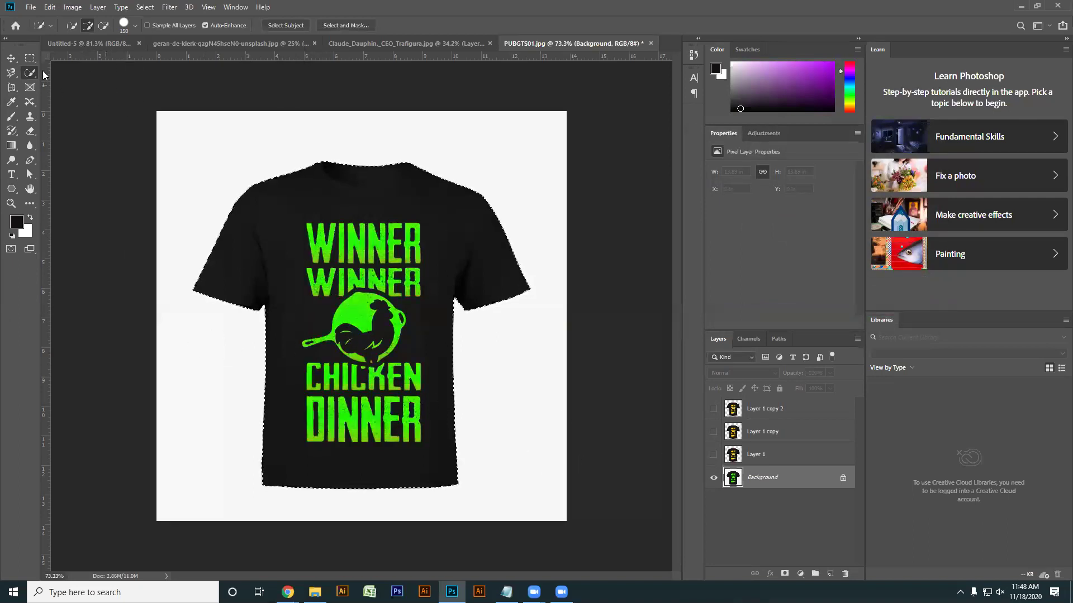
pyautogui.click(12, 59)
pyautogui.hotkey('ctrl', 'd')
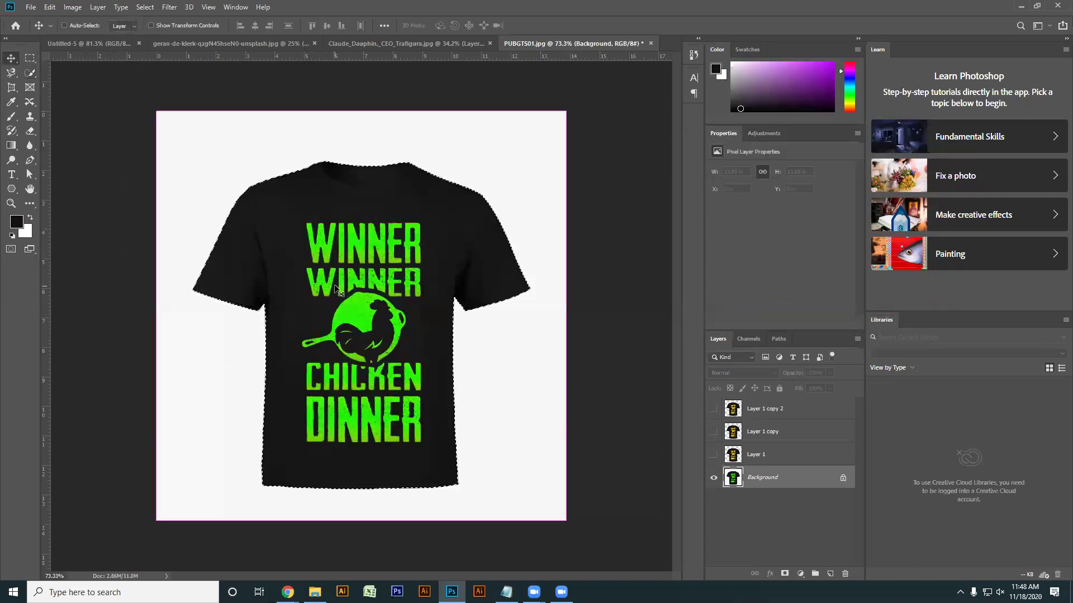
# Compare the green and yellow versions of the T-shirt print by toggling Layer 1's visibility, including up close on the chicken graphic.
pyautogui.scroll(3, 389, 429)
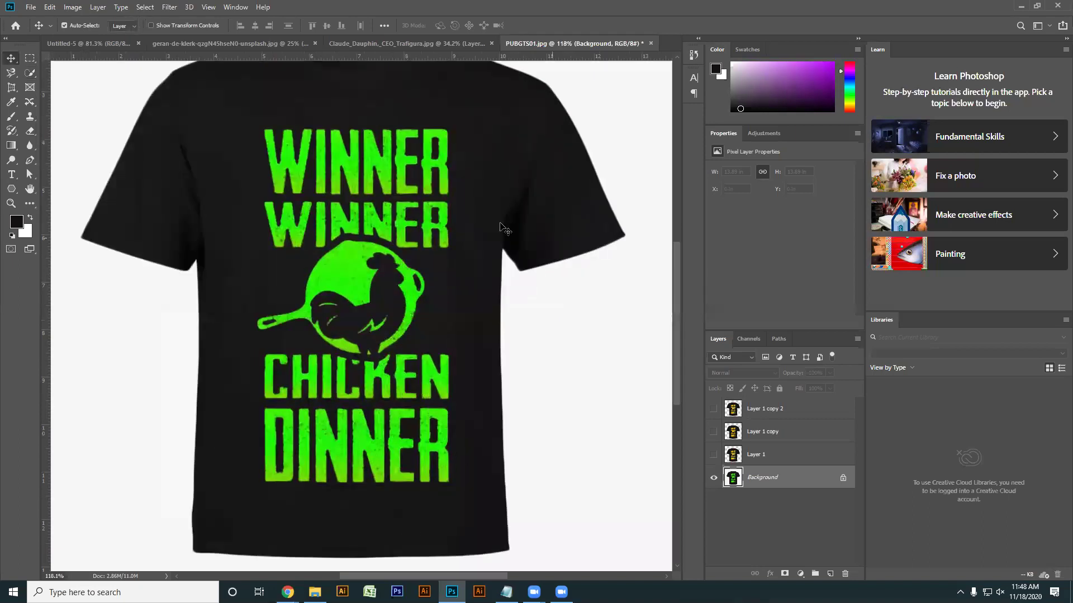
pyautogui.scroll(-1, 473, 316)
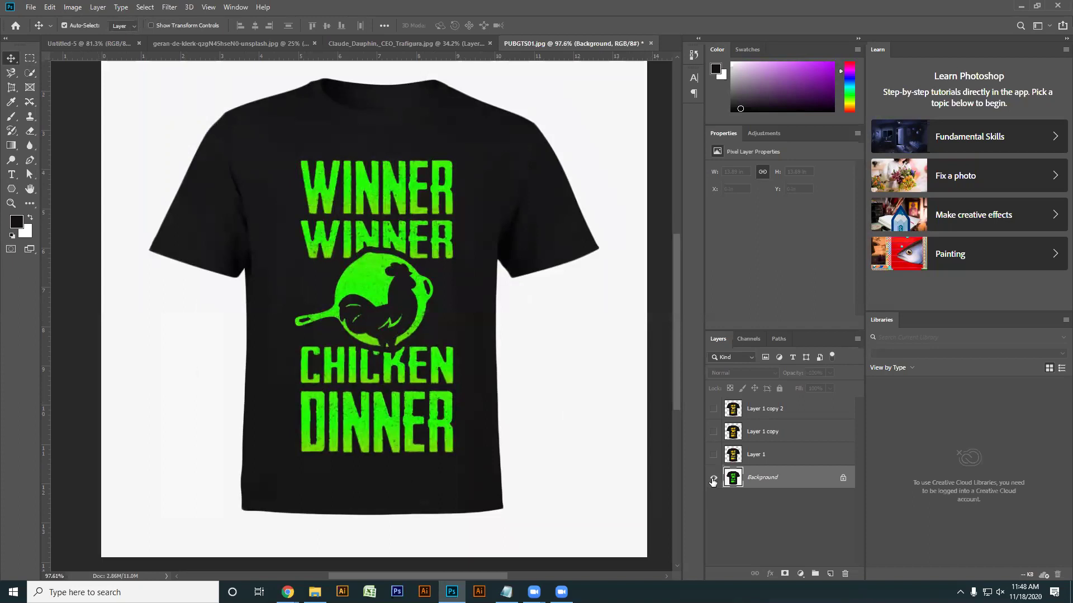
pyautogui.click(714, 454)
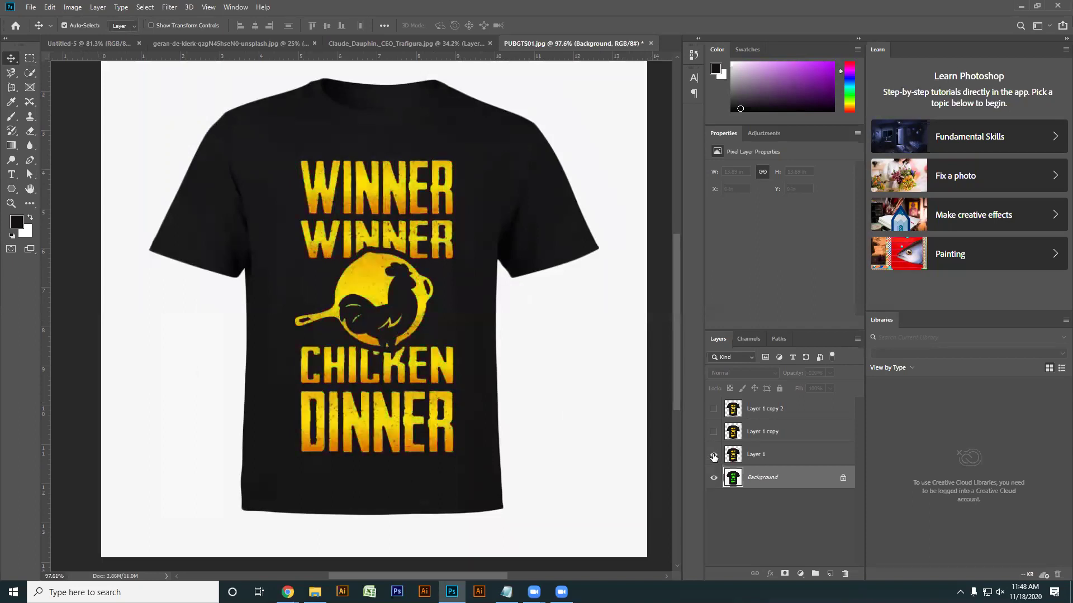
pyautogui.click(714, 456)
pyautogui.click(713, 456)
pyautogui.click(713, 457)
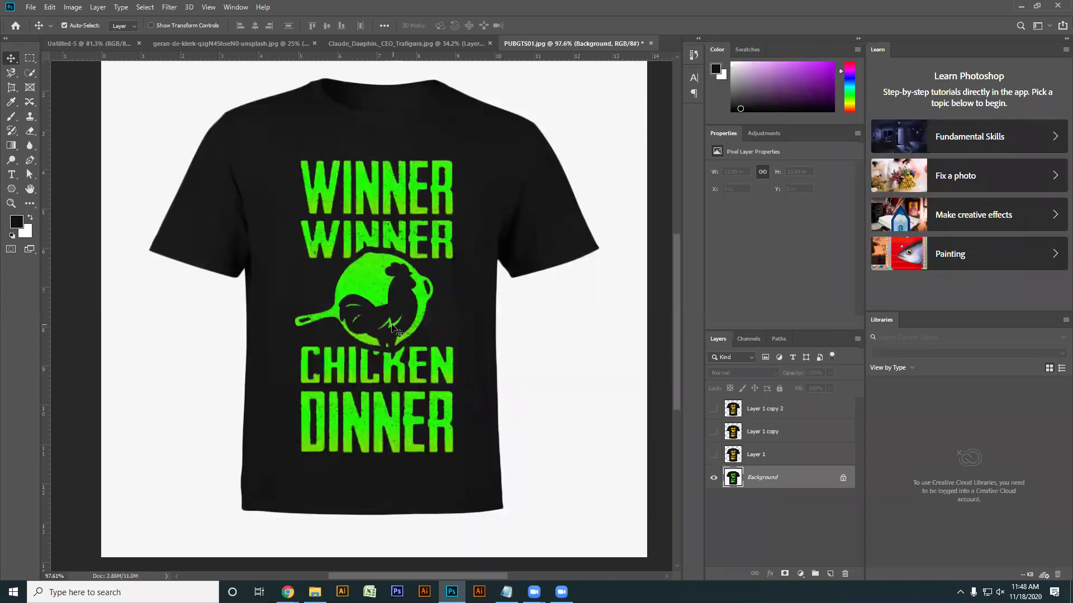
pyautogui.scroll(4, 394, 331)
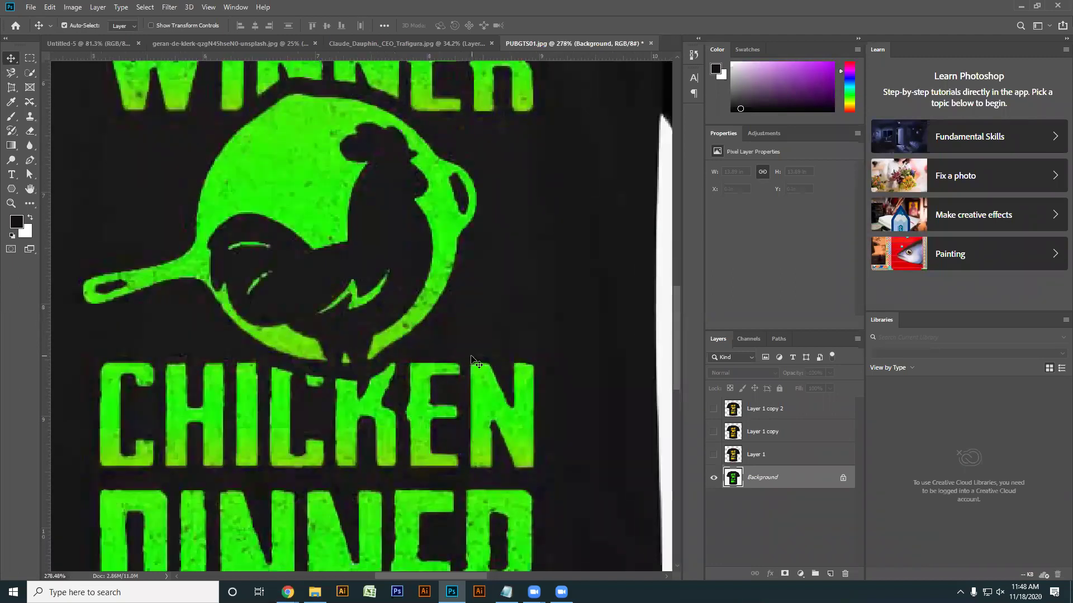
pyautogui.click(712, 455)
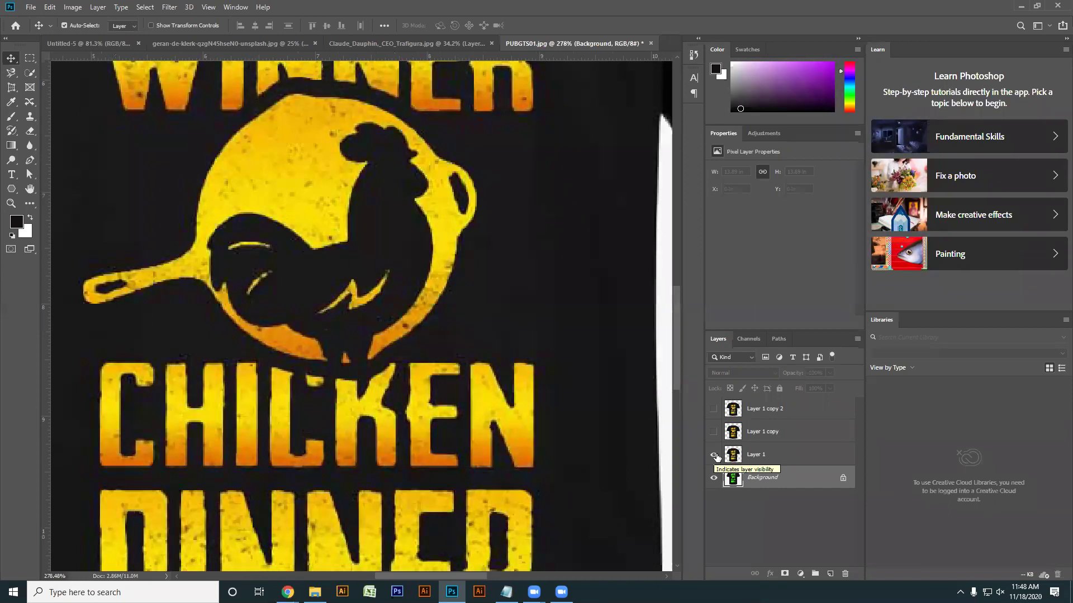
pyautogui.click(714, 456)
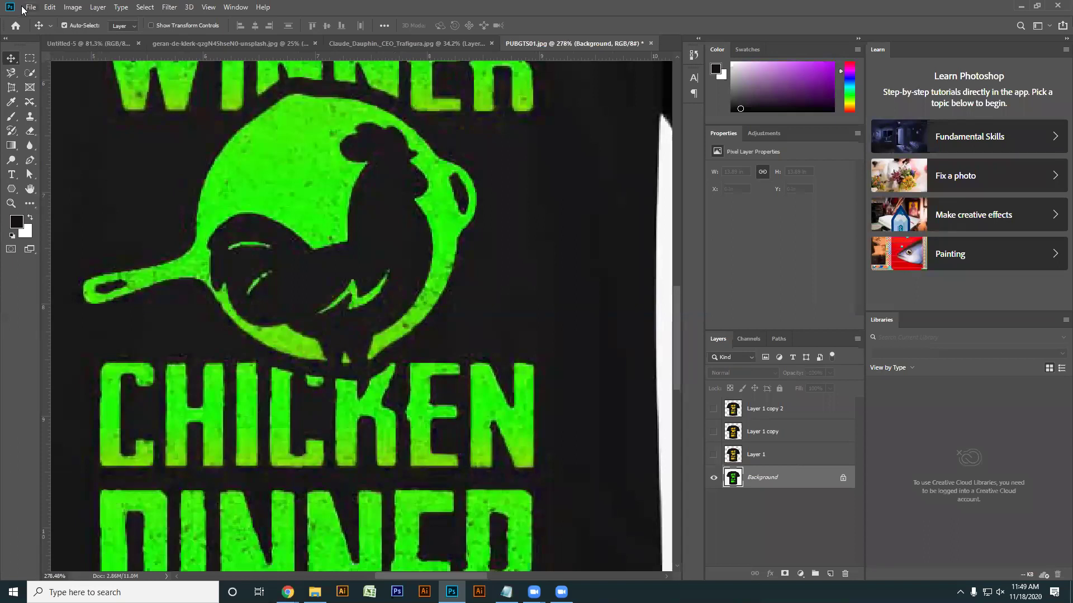
# Switch to Chrome, close the black T-shirt preview and browse the "t shirt design" image results for another shirt.
pyautogui.moveTo(288, 592)
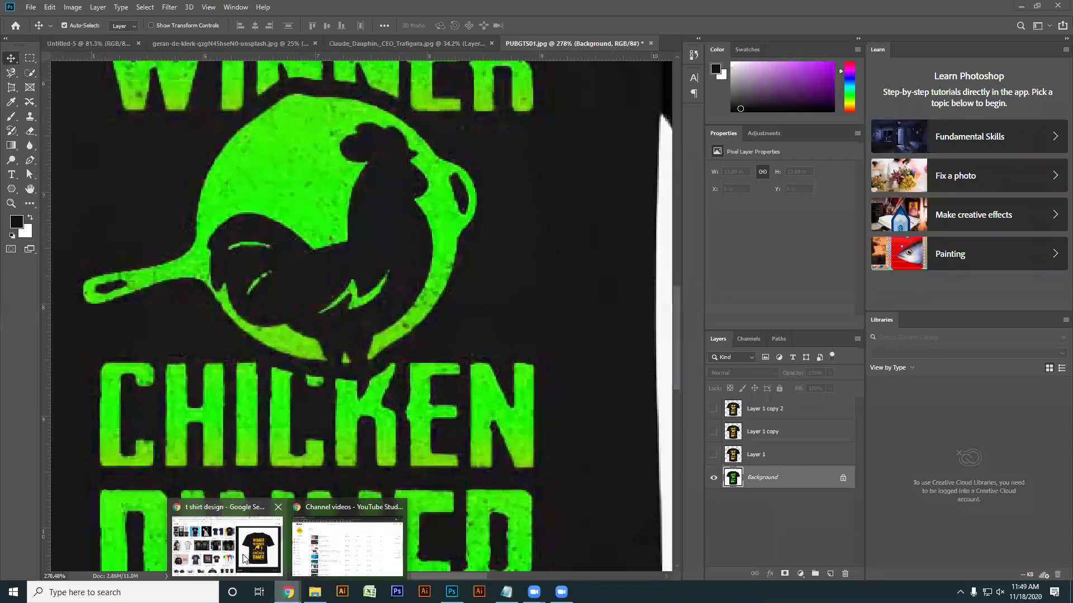
pyautogui.click(241, 554)
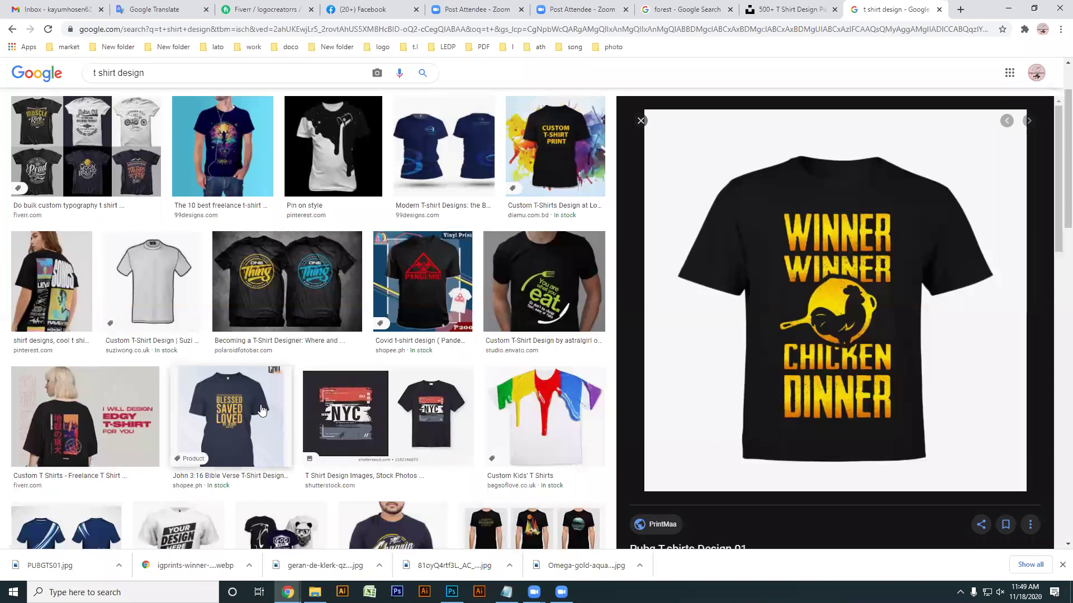
pyautogui.scroll(-2, 262, 410)
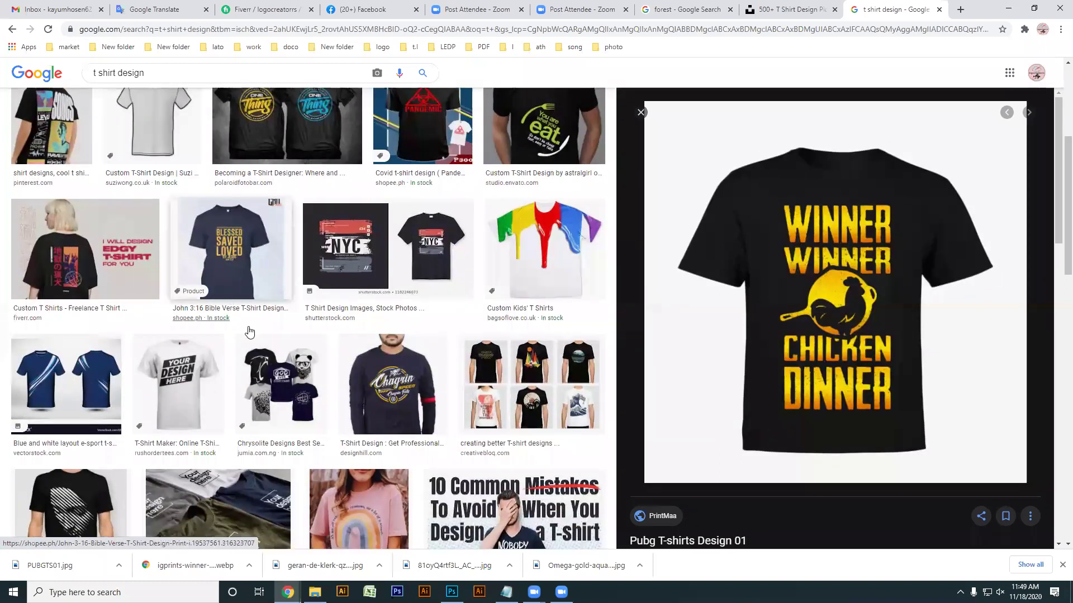
pyautogui.scroll(-3, 92, 422)
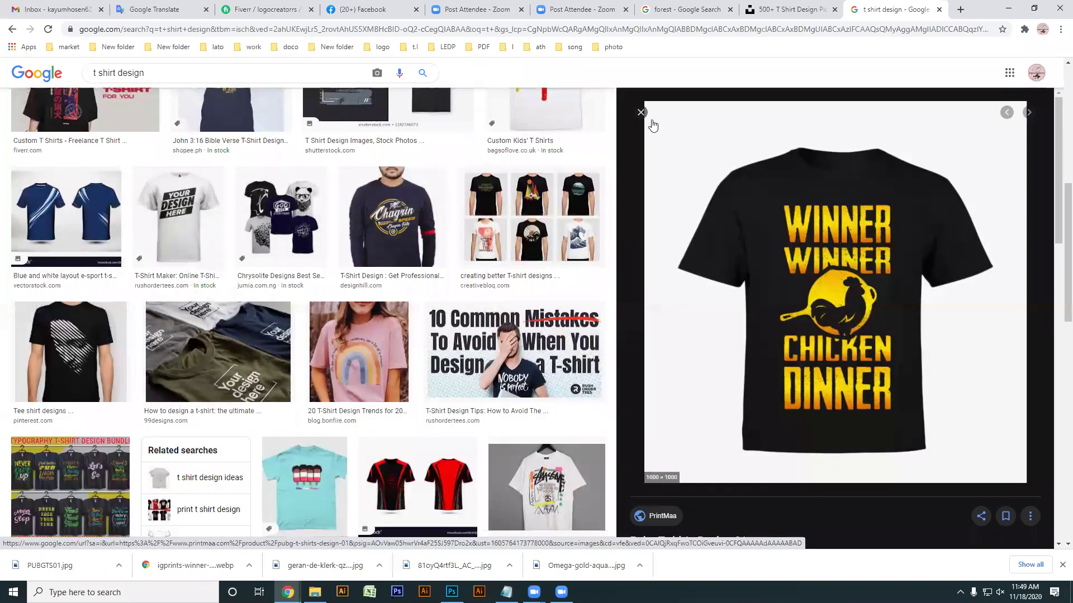
pyautogui.click(641, 113)
pyautogui.scroll(-4, 513, 296)
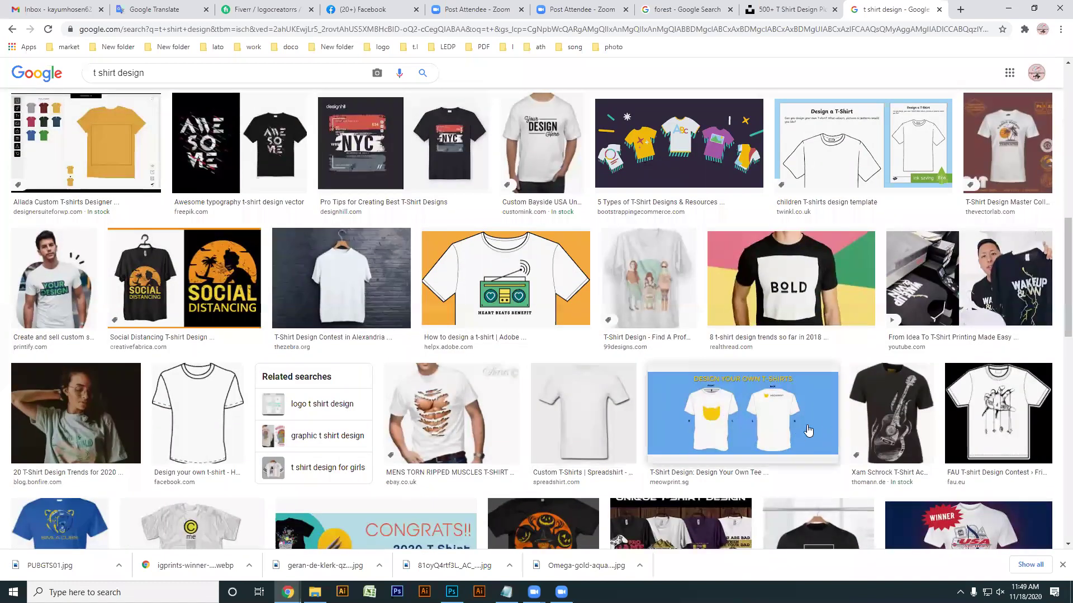
pyautogui.scroll(-5, 804, 433)
pyautogui.scroll(-2, 335, 424)
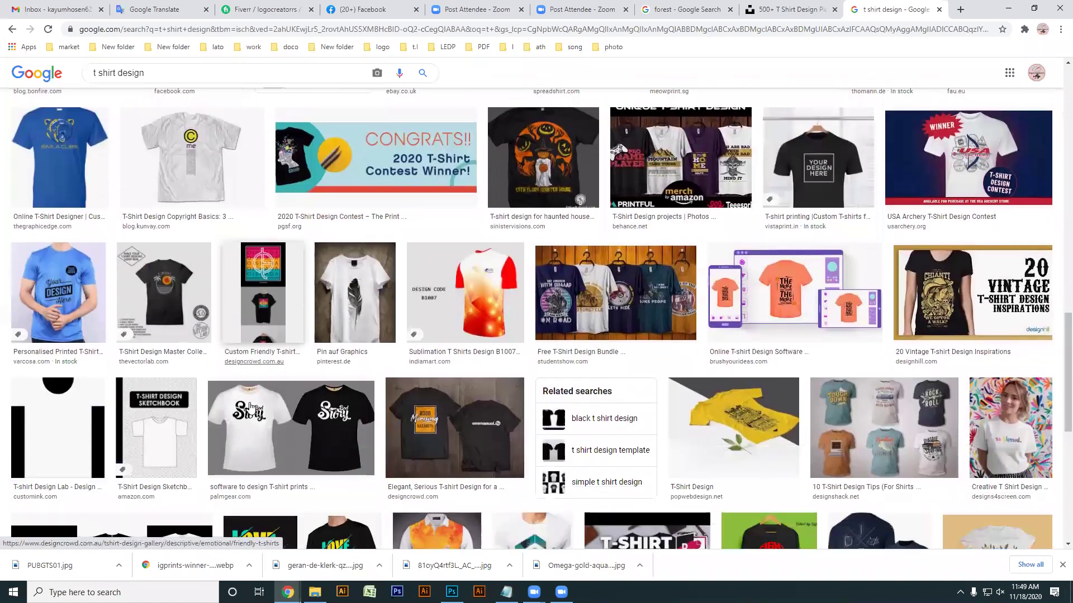
# Preview the Sublimation T Shirts Design B1007 result, open its related red and yellow polo shirt image and save that picture.
pyautogui.click(478, 283)
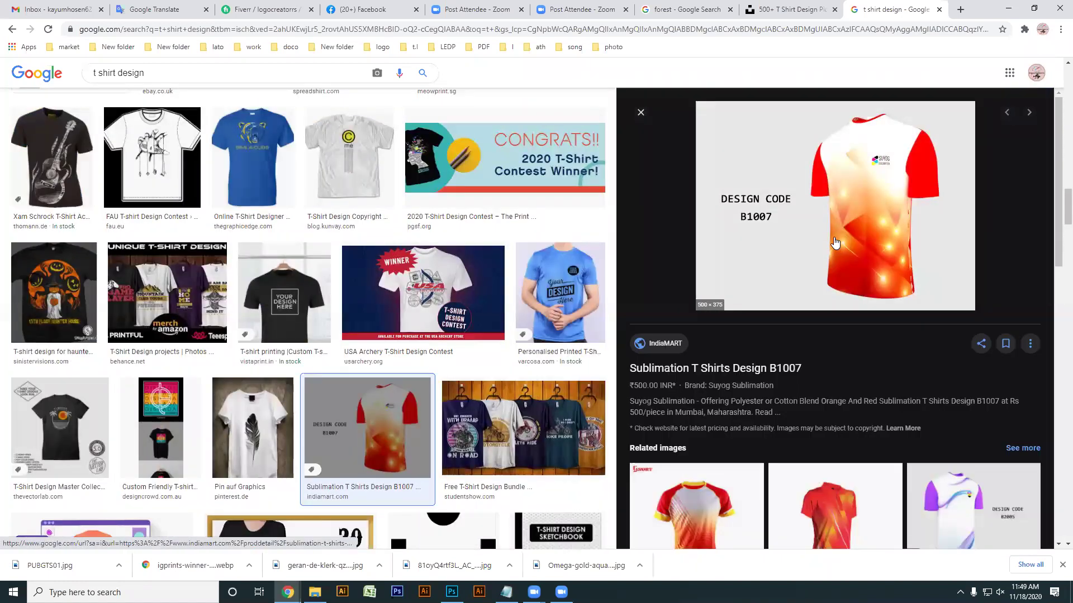
pyautogui.scroll(-3, 837, 257)
pyautogui.scroll(3, 834, 363)
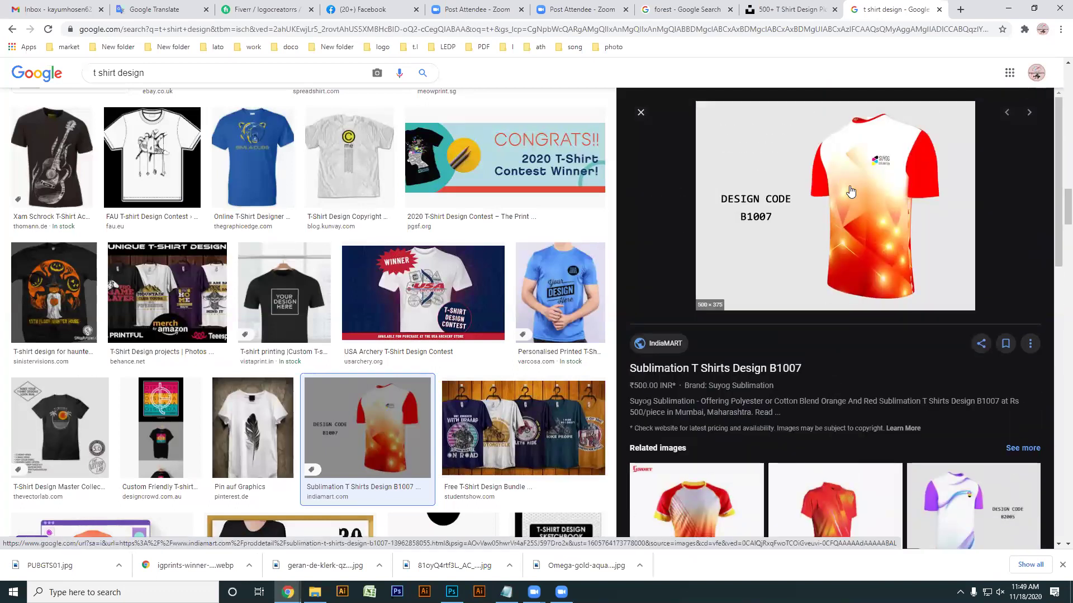
pyautogui.scroll(-3, 872, 412)
pyautogui.click(872, 413)
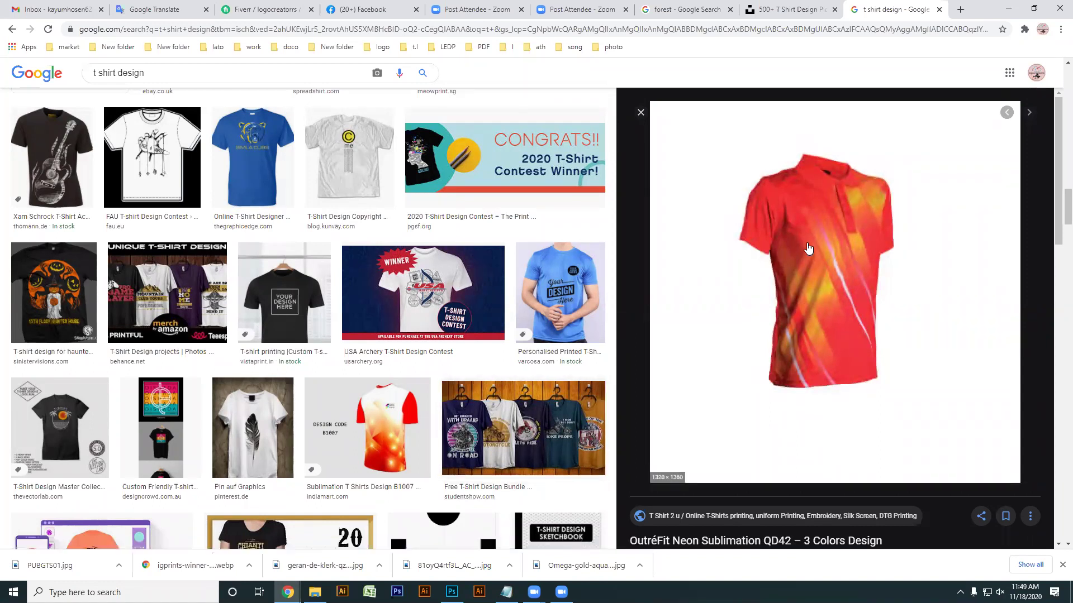
pyautogui.rightClick(852, 329)
pyautogui.click(853, 330)
pyautogui.press('Return')
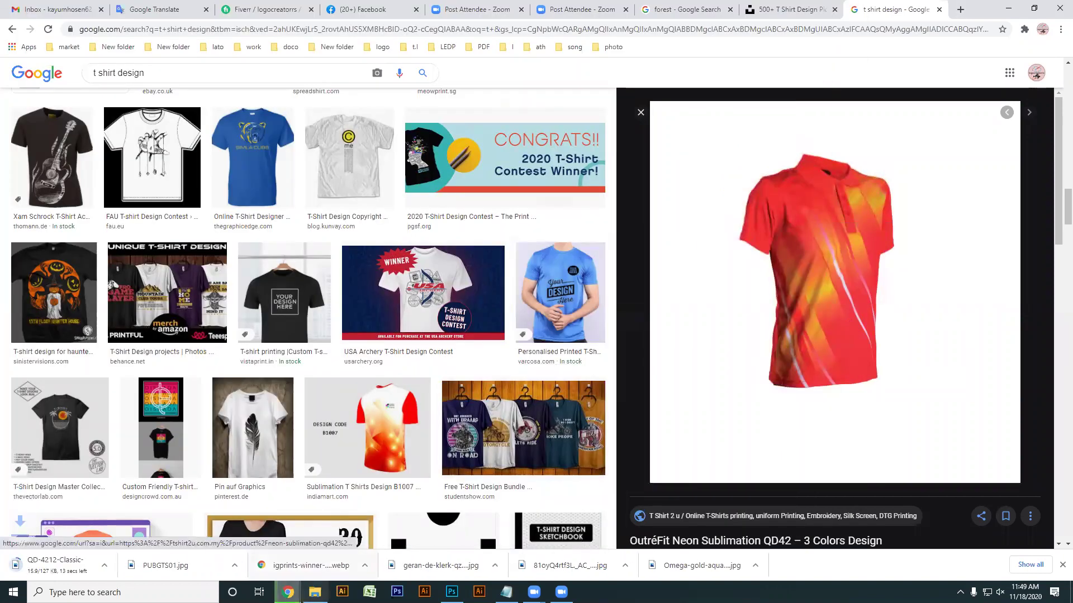
# Switch back to Photoshop and open QD-4212-Classic-Red-Yellow-White-2.jpg from the Desktop.
pyautogui.click(452, 592)
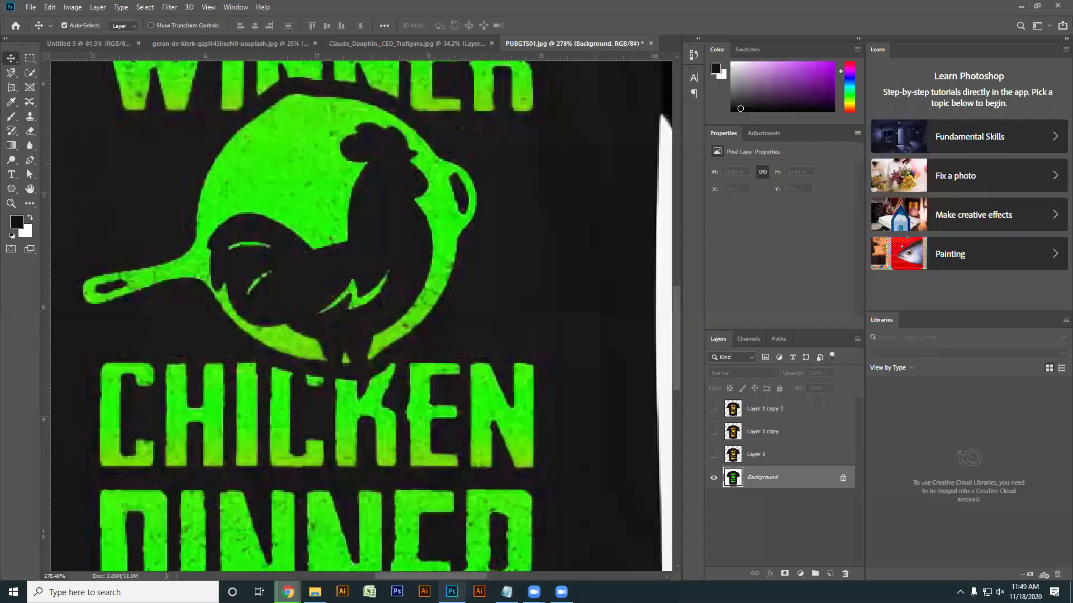
pyautogui.click(34, 7)
pyautogui.click(51, 28)
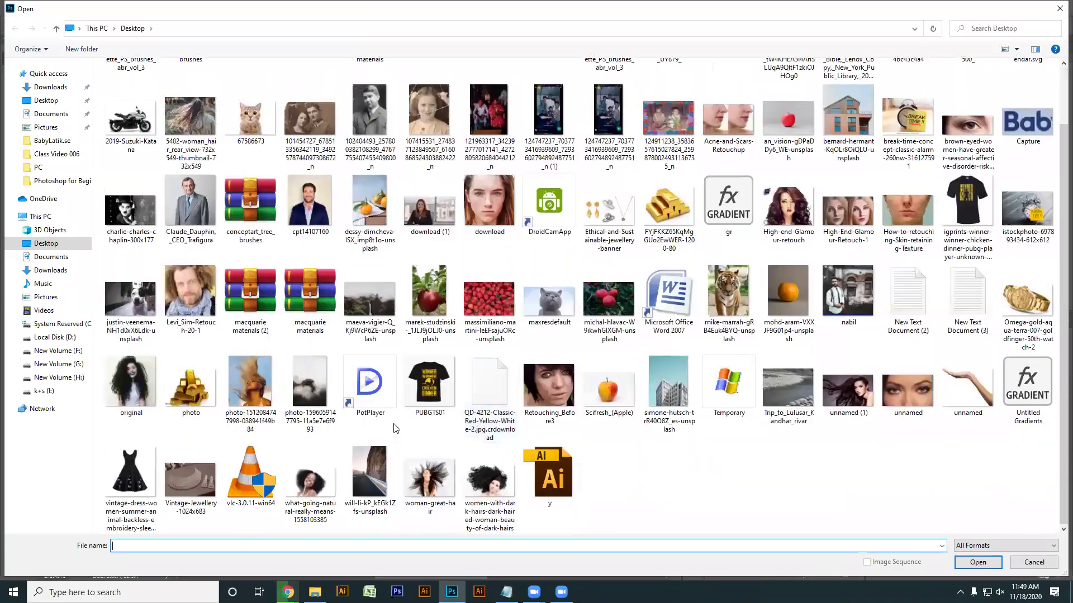
pyautogui.scroll(2, 487, 467)
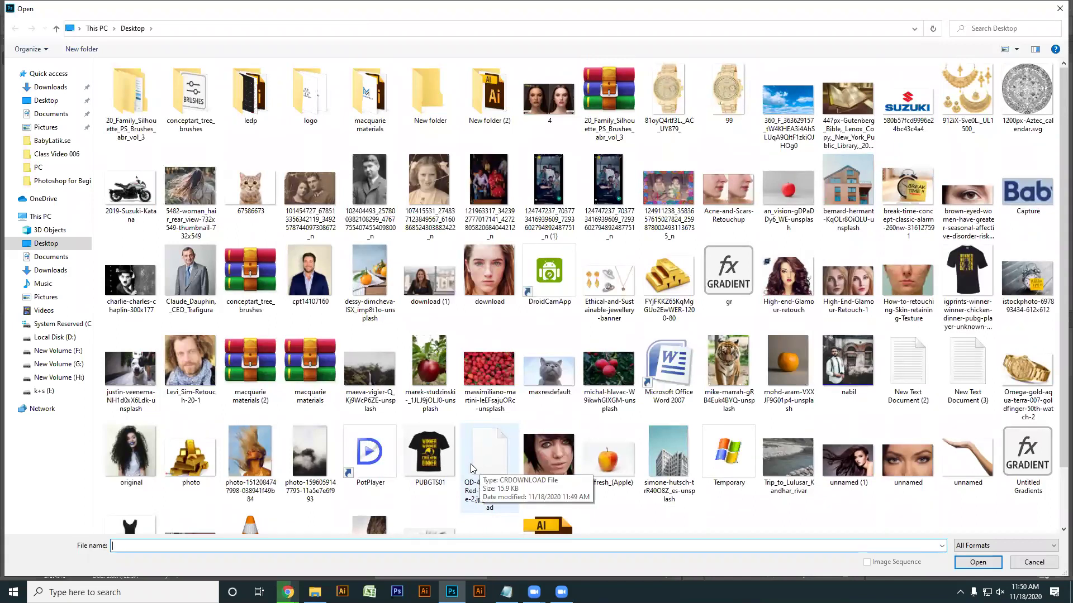
pyautogui.scroll(-1, 470, 463)
pyautogui.doubleClick(549, 472)
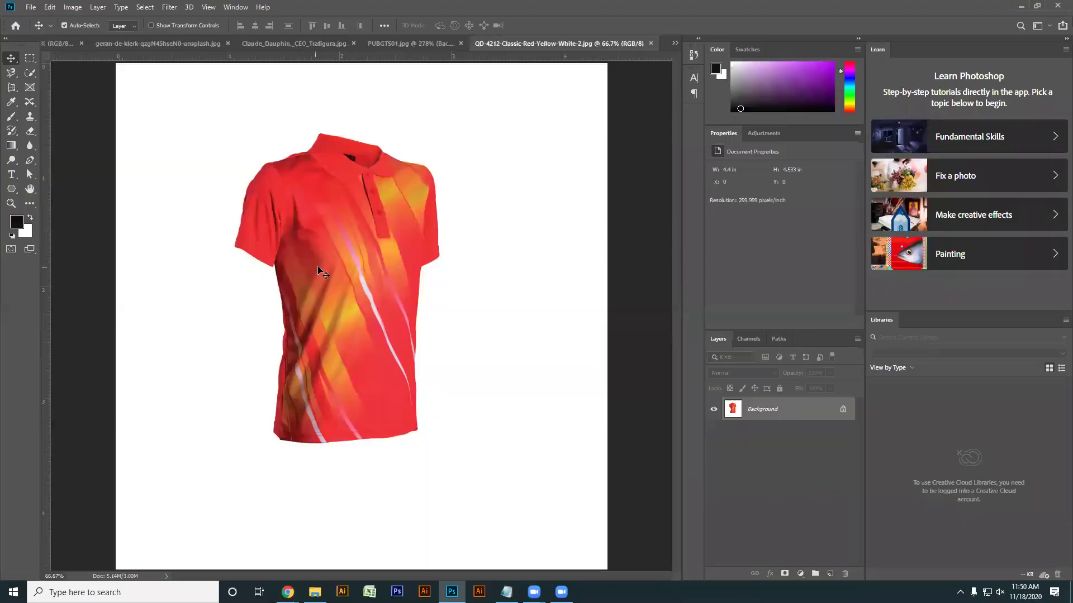
# Unlock the polo shirt image's Background layer and dismiss the Layer Style settings without changes.
pyautogui.click(843, 410)
pyautogui.press('h')
pyautogui.doubleClick(815, 411)
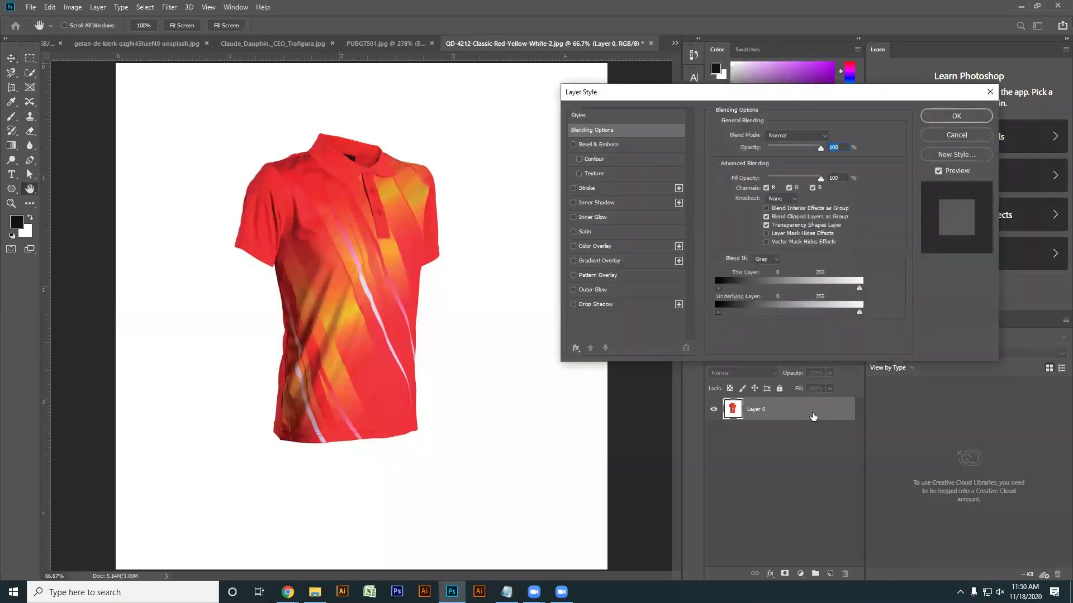
pyautogui.click(990, 92)
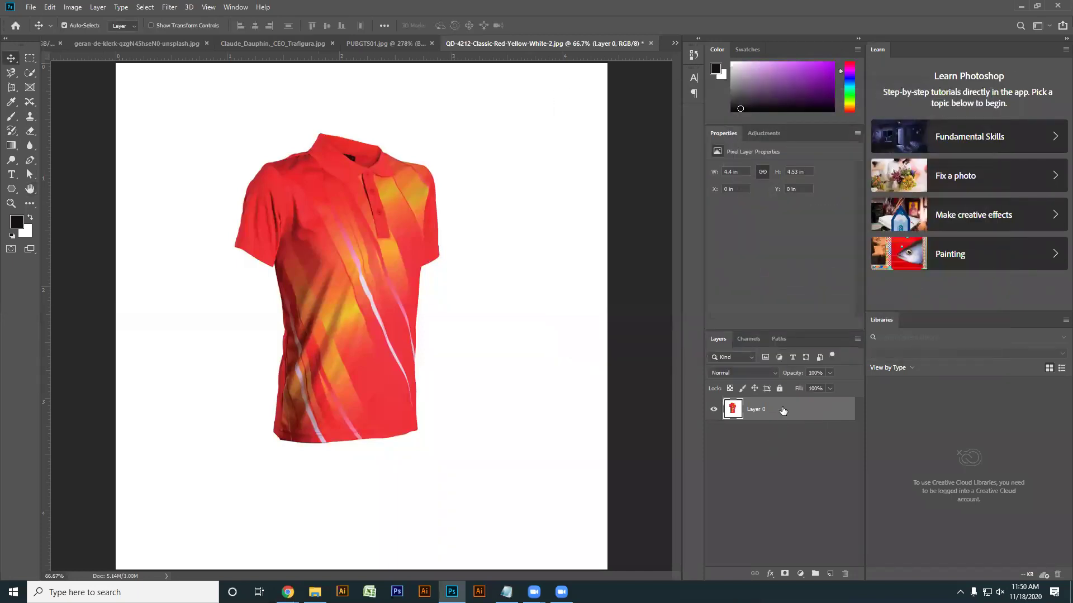